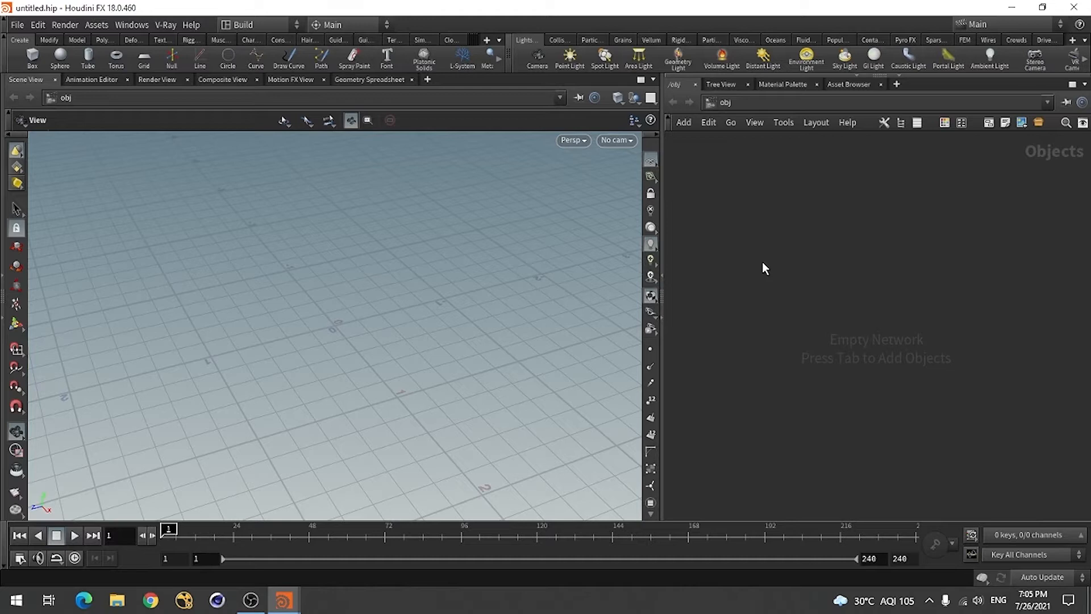
# Step: Create a Geometry object in the empty network and rename it House
pyautogui.press('Tab')
pyautogui.write('geo')
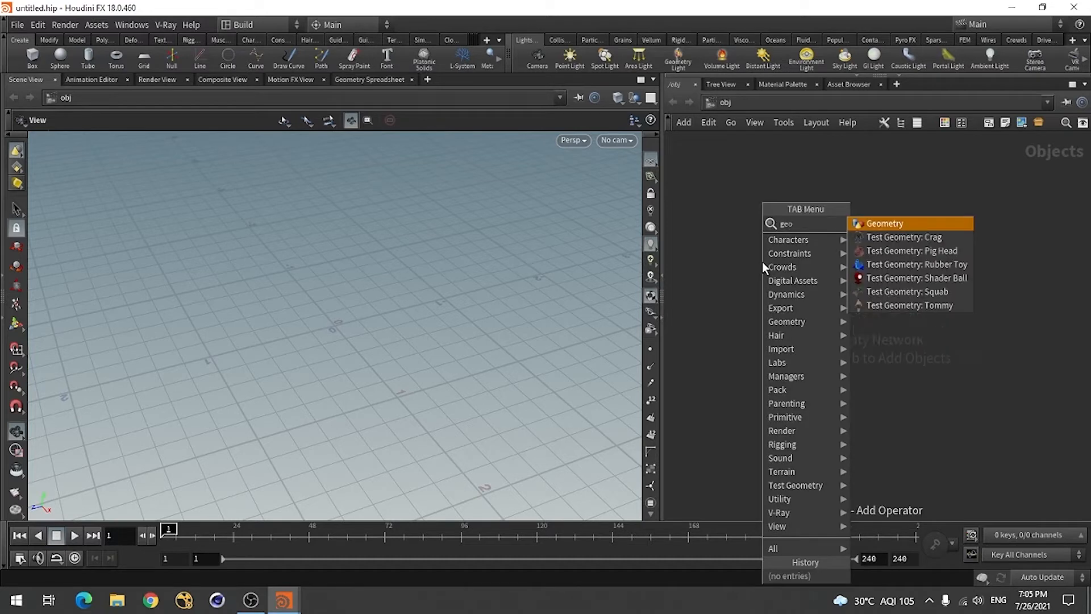
pyautogui.press('Return')
pyautogui.click(804, 222)
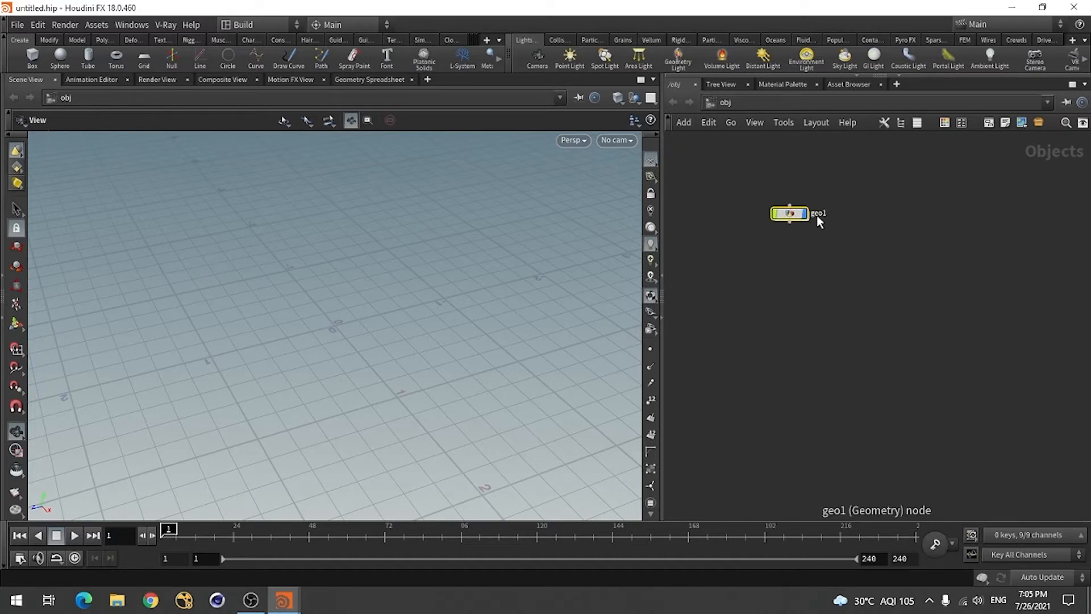
pyautogui.doubleClick(817, 214)
pyautogui.write('H')
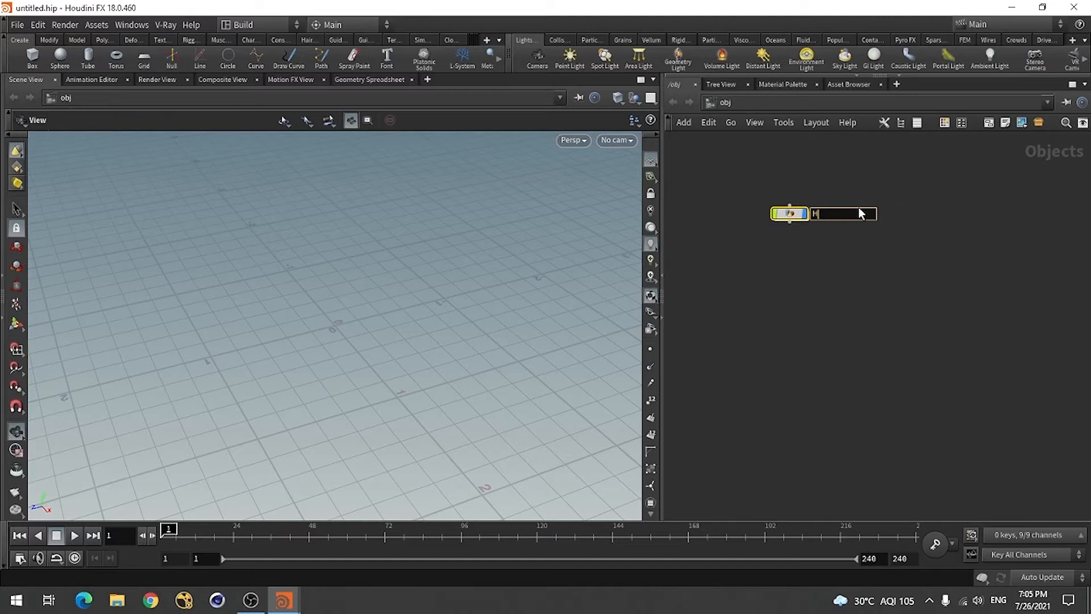
pyautogui.write('ouse')
pyautogui.press('Return')
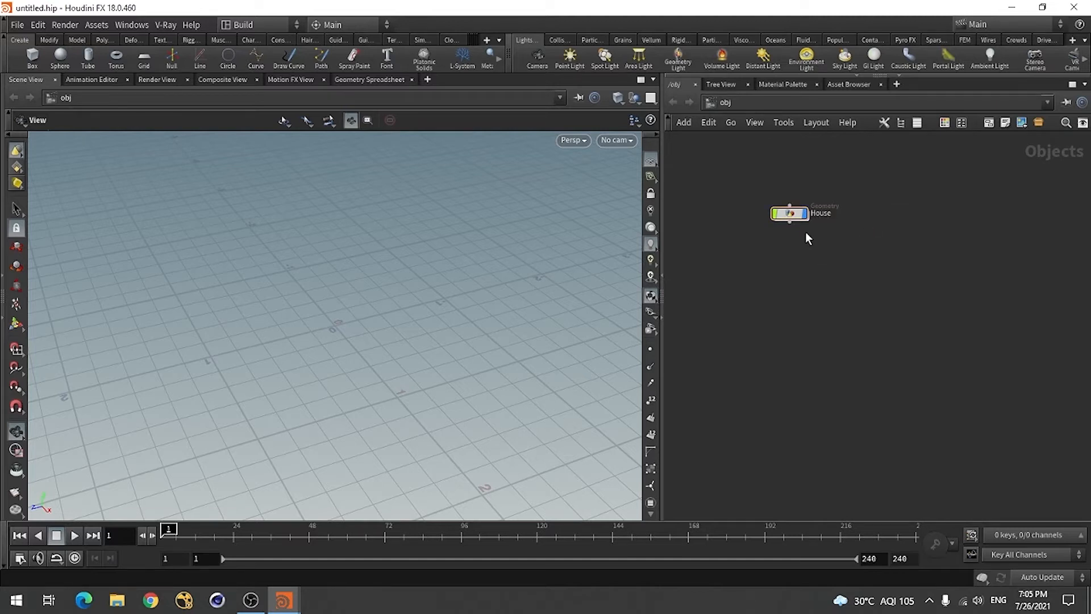
# Step: Go inside the House object and add a File node
pyautogui.doubleClick(788, 213)
pyautogui.press('Tab')
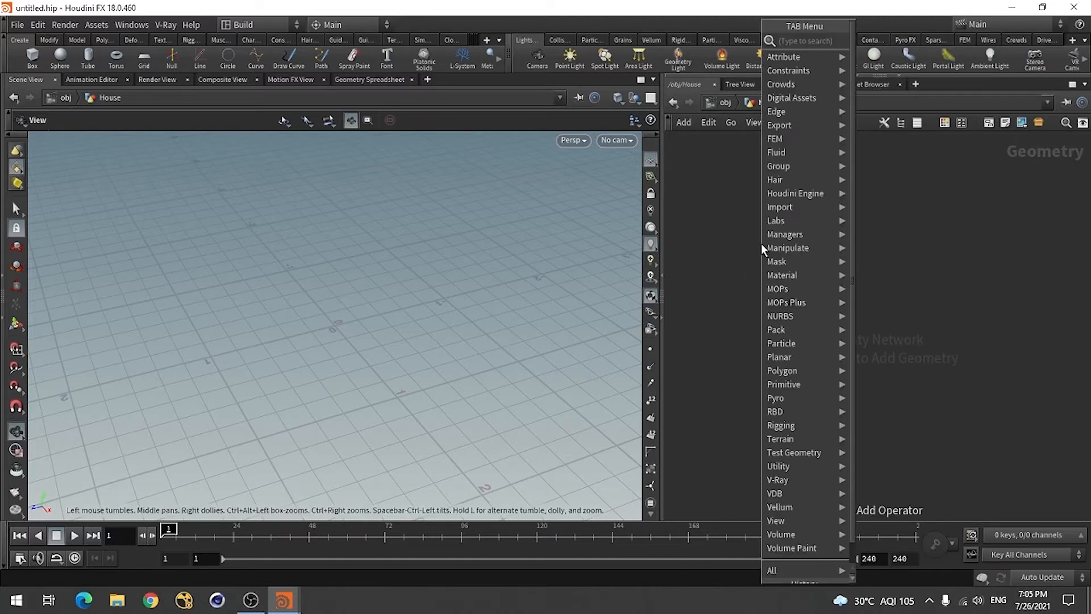
pyautogui.write('file')
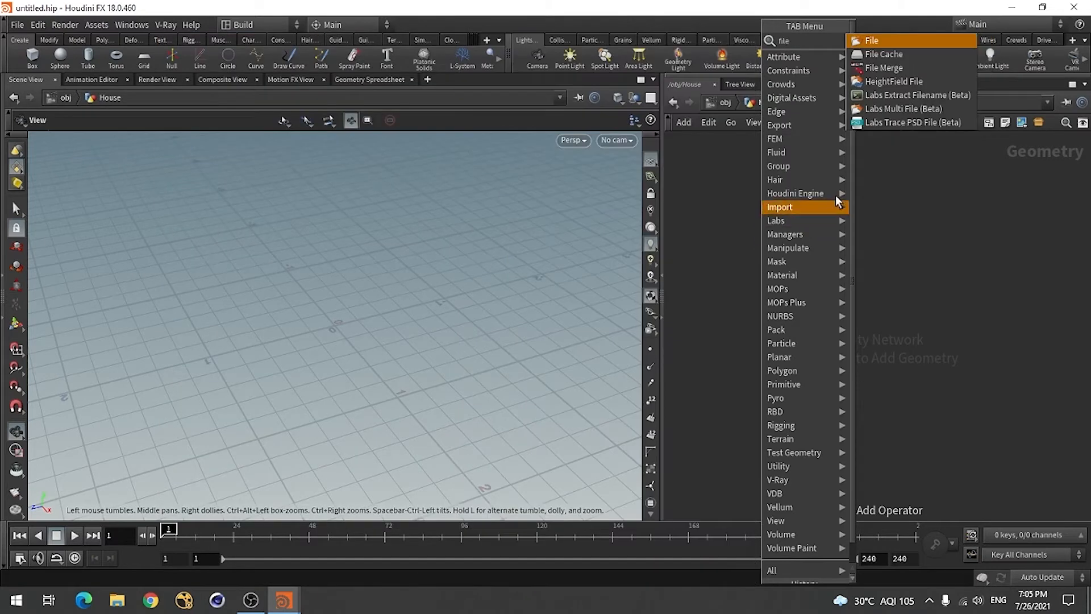
pyautogui.click(915, 42)
pyautogui.click(762, 253)
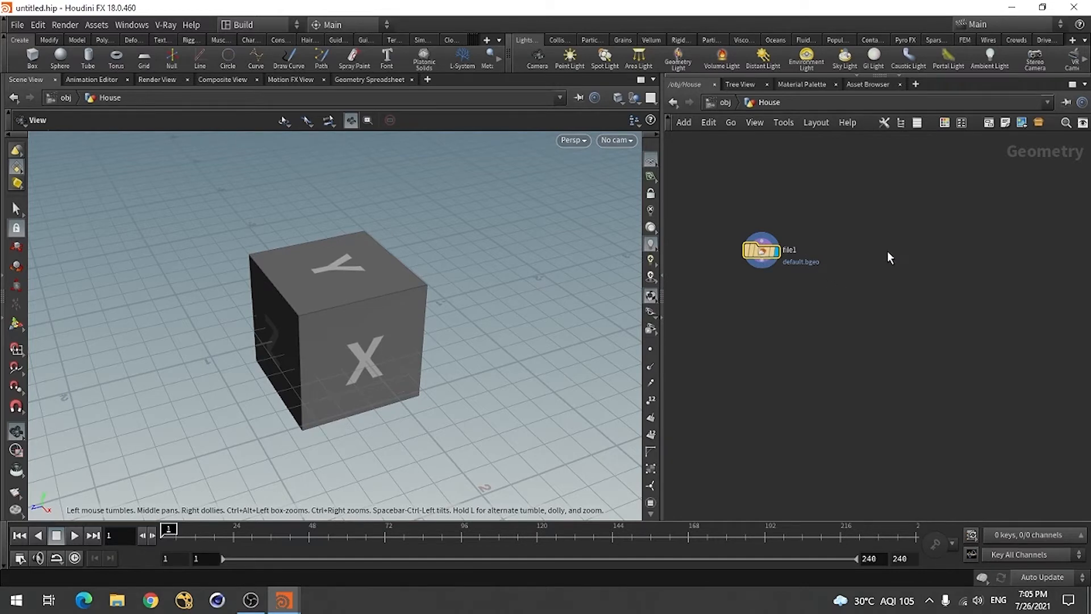
# Step: Show the File node's parameters and load House.FBX from the Desktop as its geometry file
pyautogui.press('p')
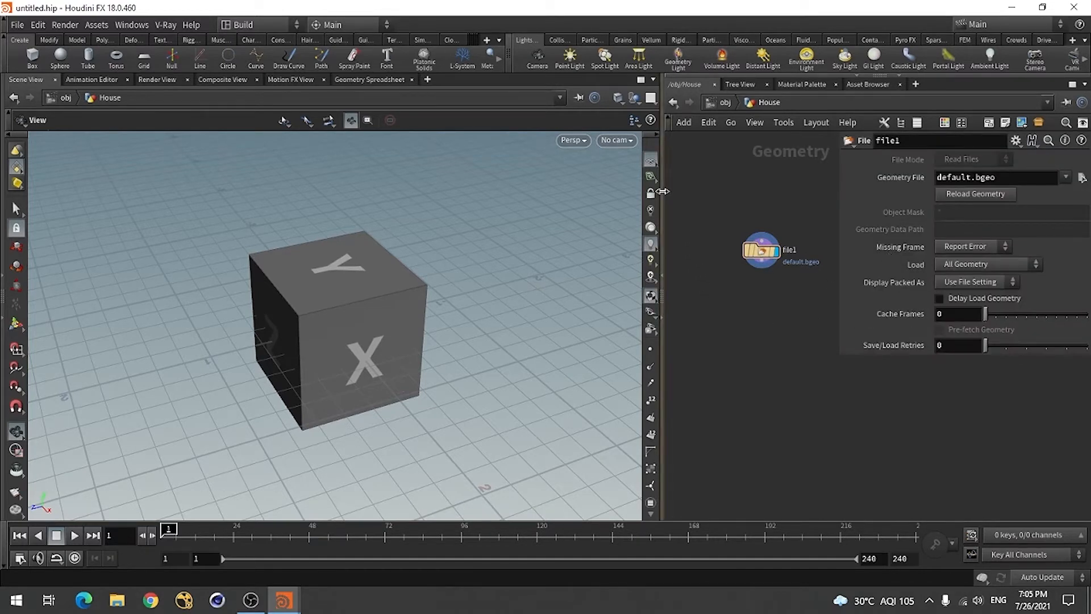
pyautogui.moveTo(662, 201); pyautogui.dragTo(616, 188)
pyautogui.click(1081, 179)
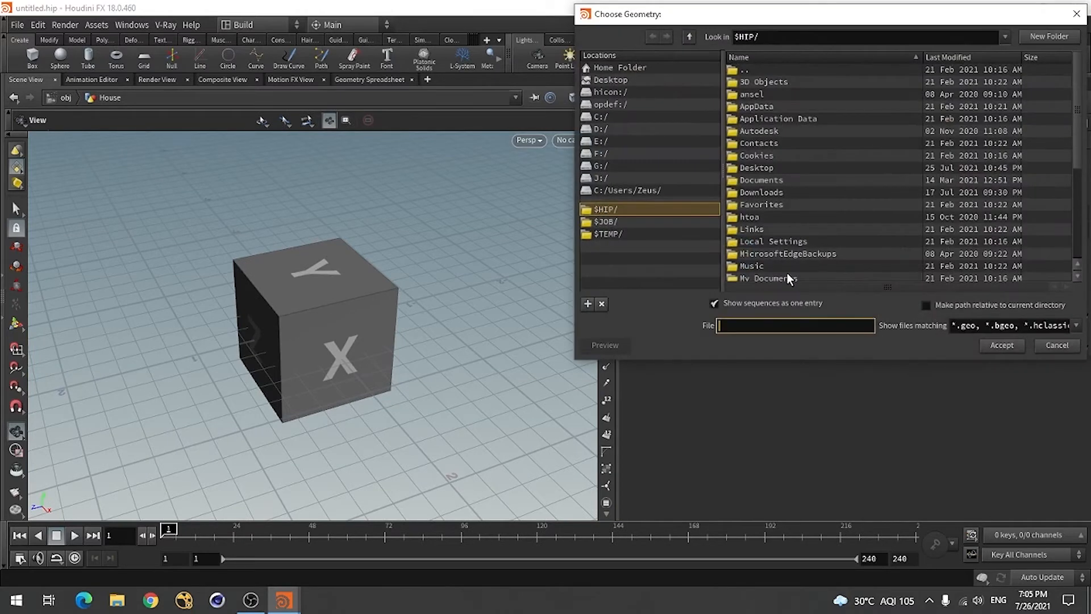
pyautogui.click(619, 80)
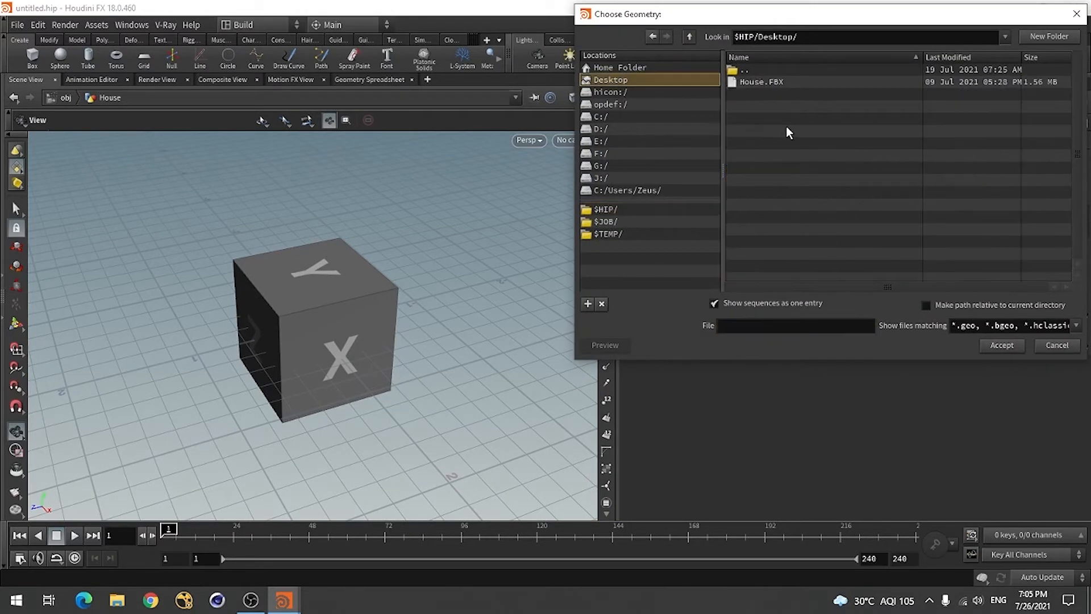
pyautogui.click(772, 83)
pyautogui.click(1001, 346)
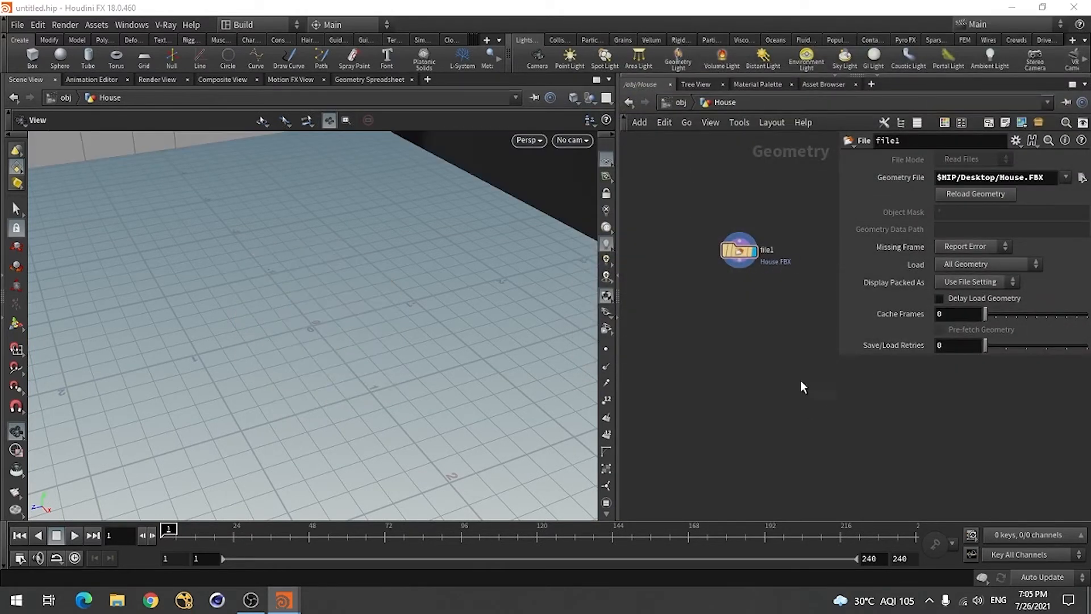
# Step: Frame the imported house and examine its roof, walls and porch from several sides
pyautogui.moveTo(375, 379); pyautogui.dragTo(248, 370)
pyautogui.press('f')
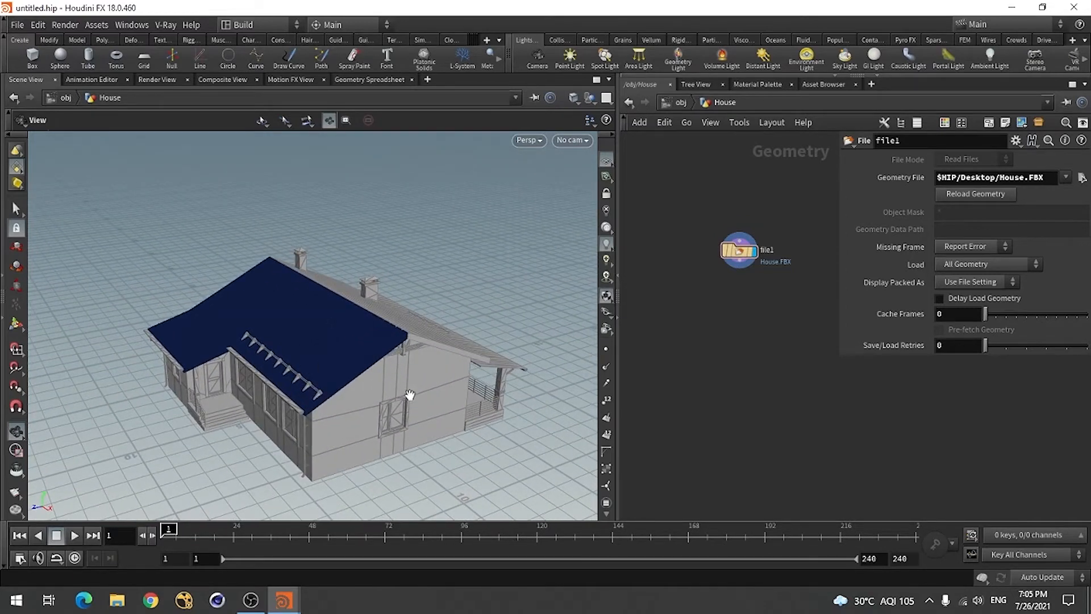
pyautogui.moveTo(409, 394); pyautogui.dragTo(362, 394)
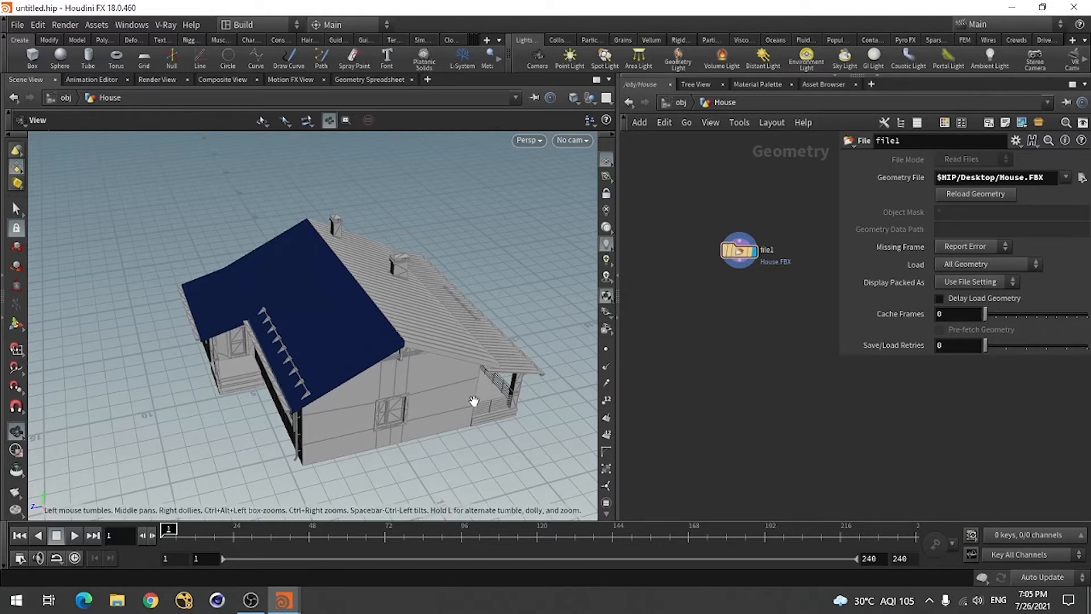
pyautogui.moveTo(445, 365); pyautogui.dragTo(339, 351)
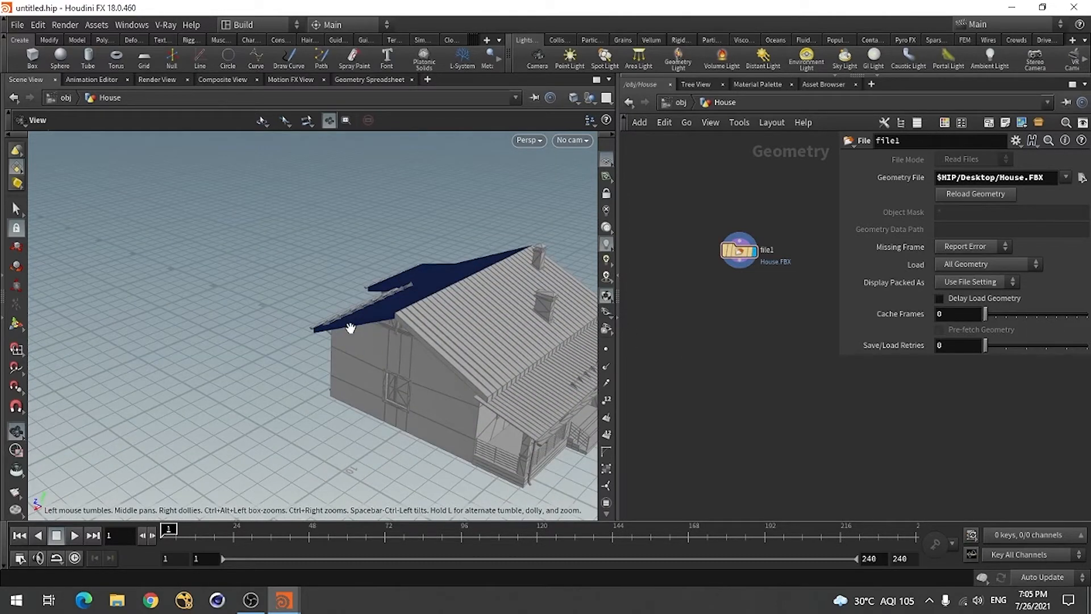
pyautogui.press('f')
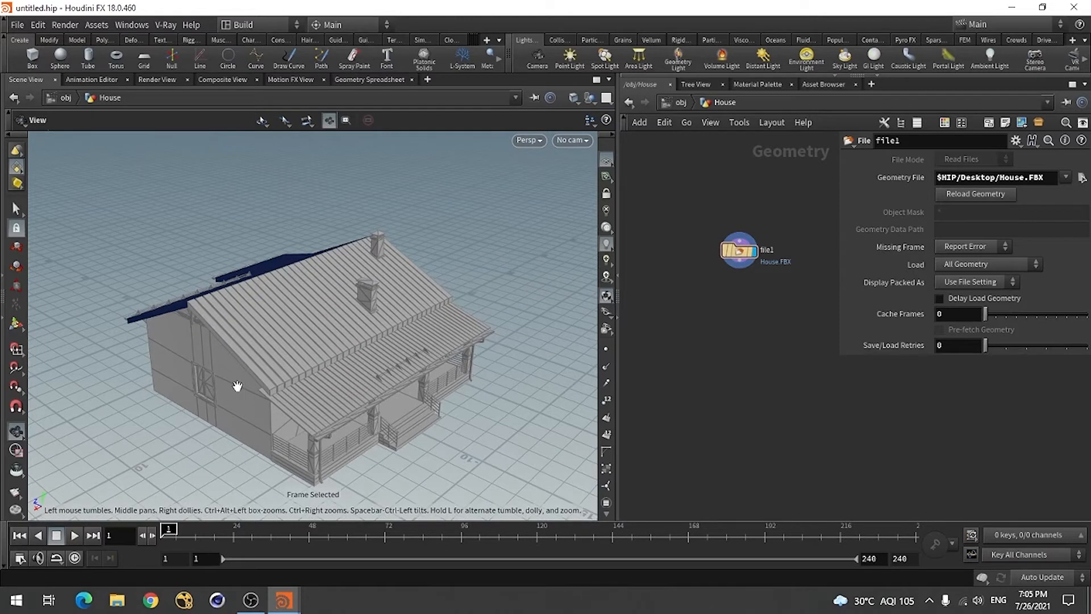
pyautogui.moveTo(237, 385); pyautogui.dragTo(380, 371)
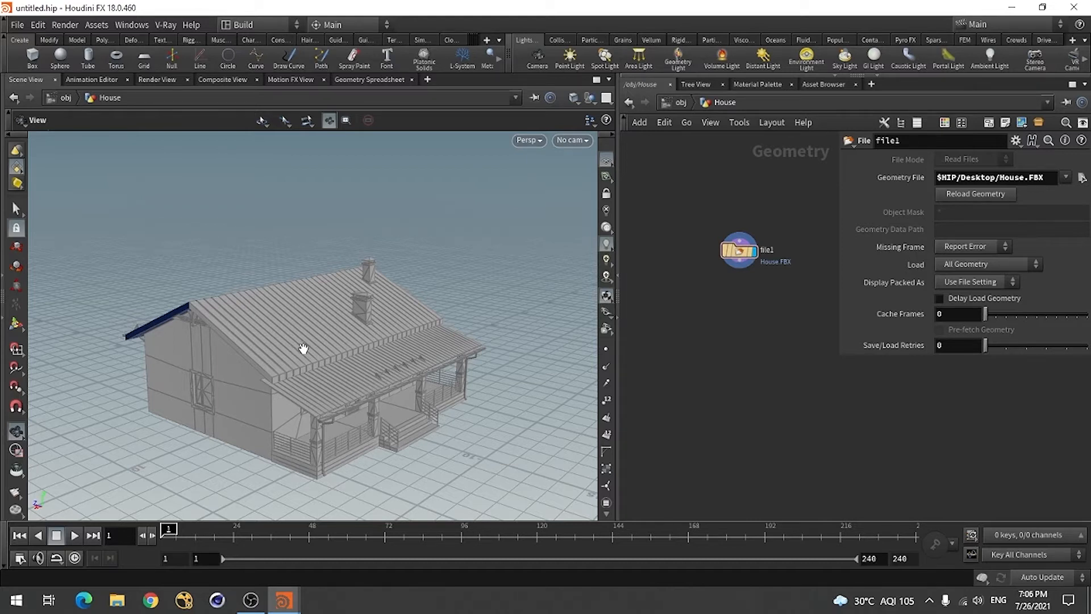
# Step: Add a Split node below the File node, connect the house geometry to it and display its output
pyautogui.moveTo(621, 196); pyautogui.dragTo(506, 196)
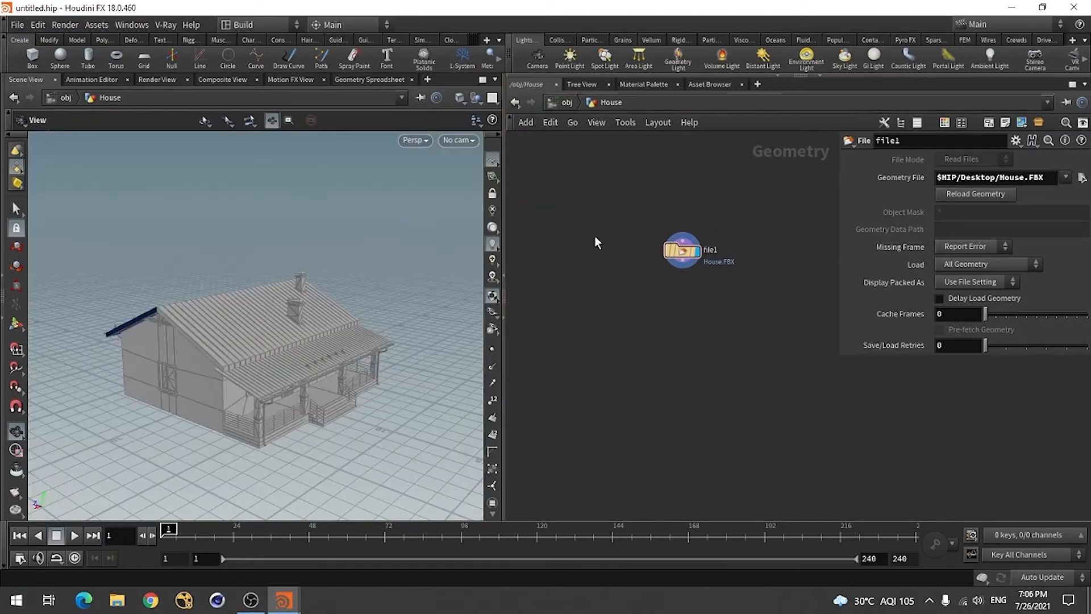
pyautogui.scroll(-2, 594, 236)
pyautogui.scroll(2, 626, 281)
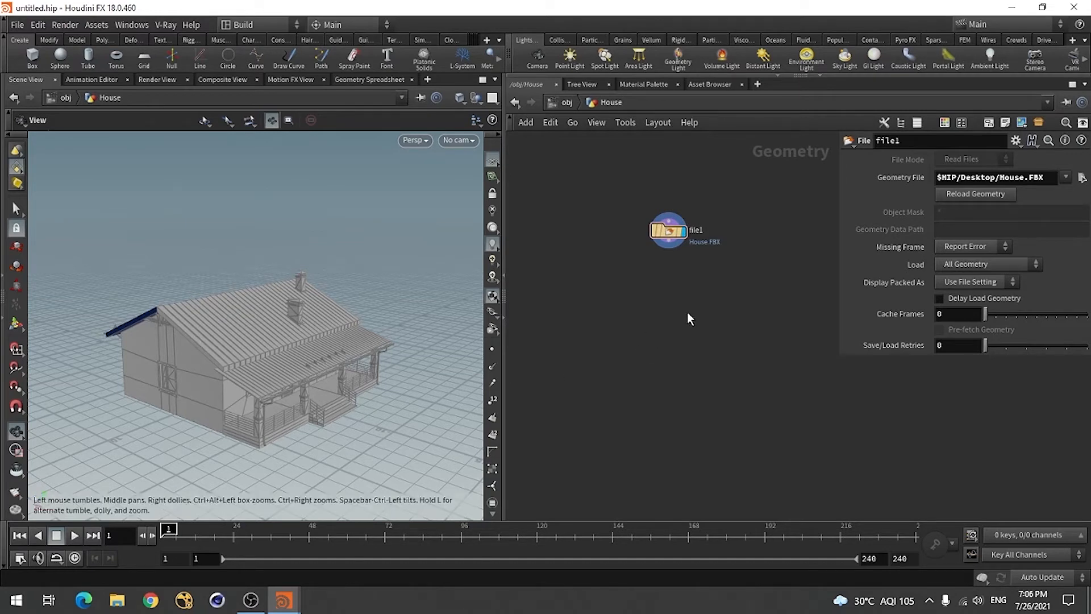
pyautogui.press('Tab')
pyautogui.write('sp')
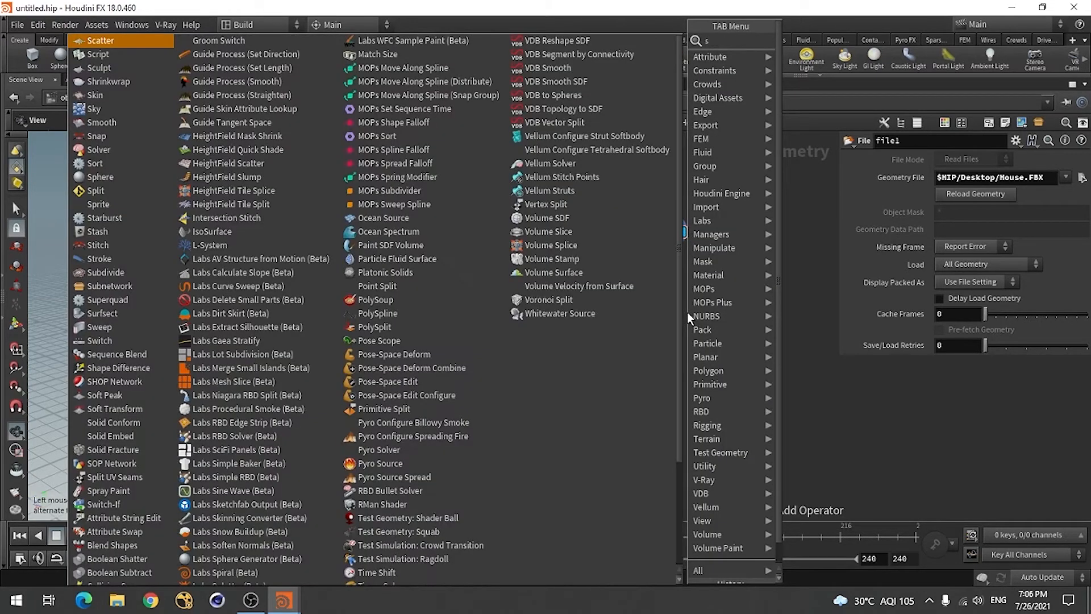
pyautogui.click(801, 57)
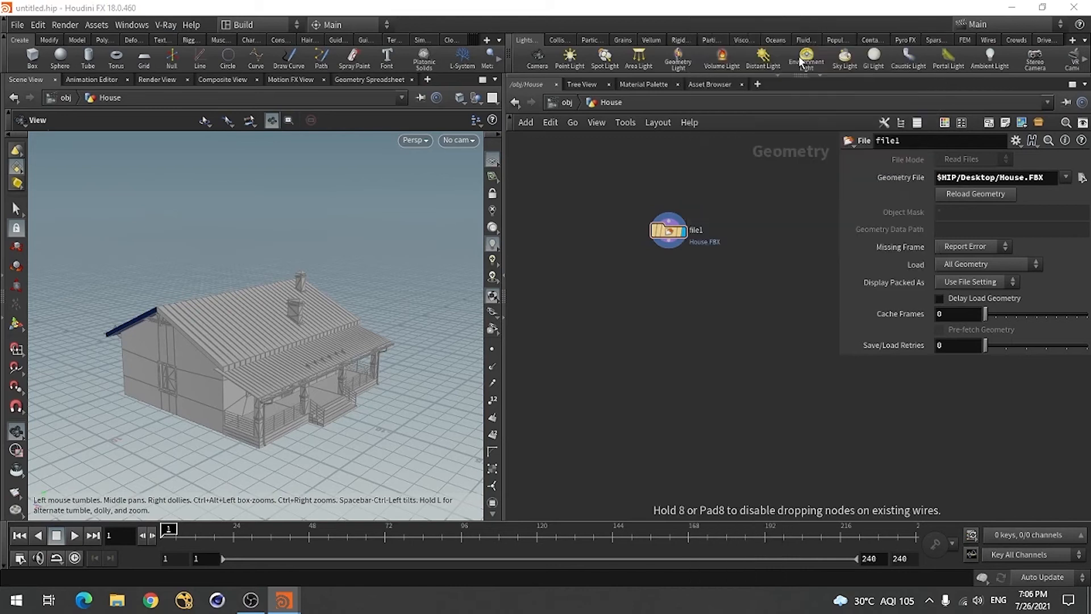
pyautogui.click(673, 306)
pyautogui.click(669, 241)
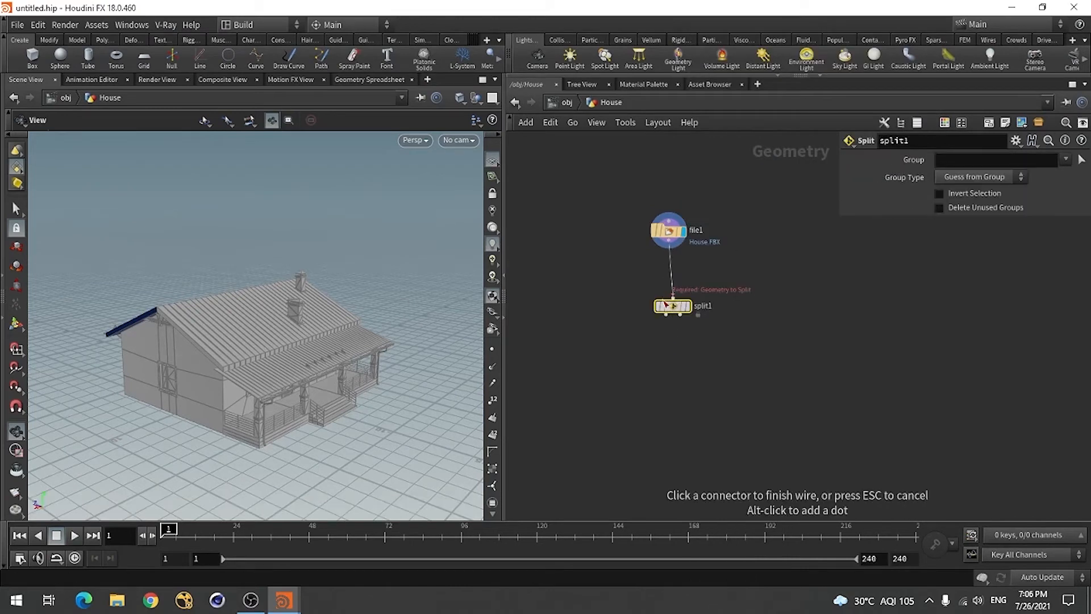
pyautogui.click(672, 297)
pyautogui.moveTo(680, 316); pyautogui.dragTo(676, 310)
pyautogui.click(683, 299)
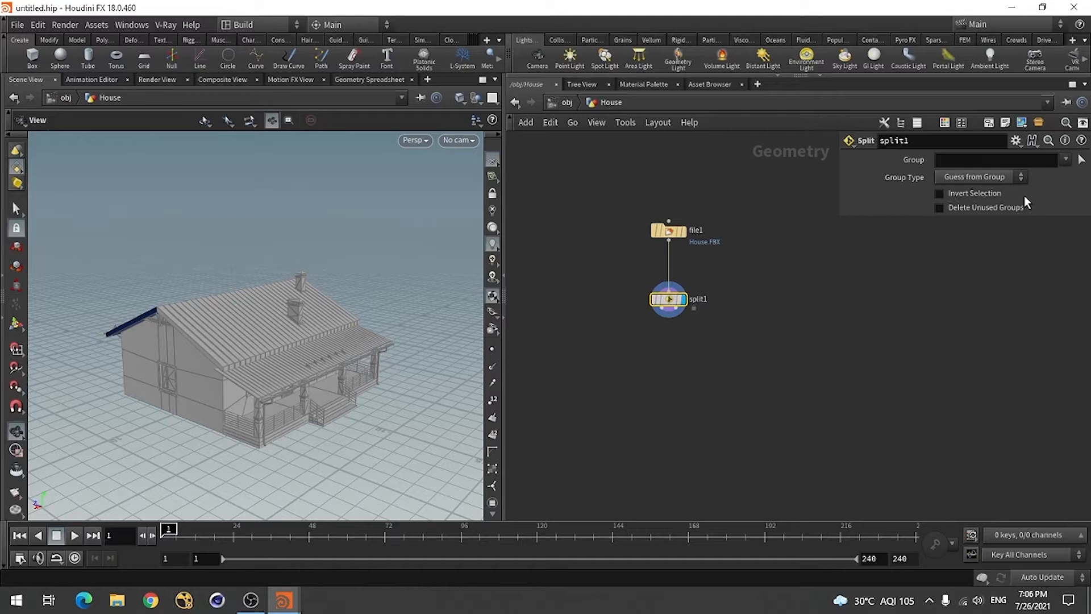
pyautogui.click(1066, 160)
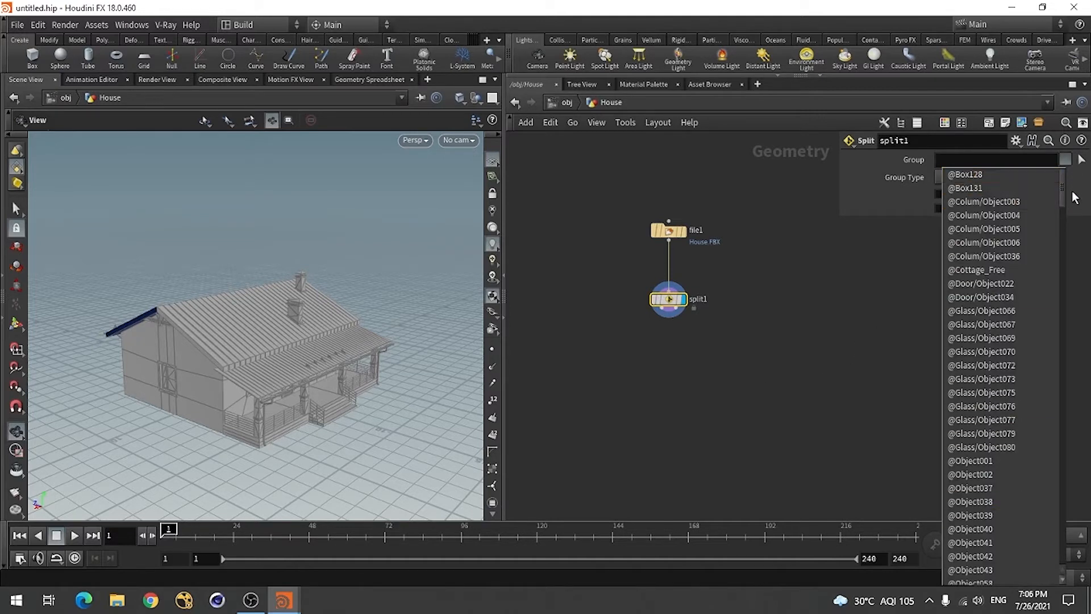
pyautogui.moveTo(1062, 190); pyautogui.dragTo(1066, 547)
pyautogui.click(955, 304)
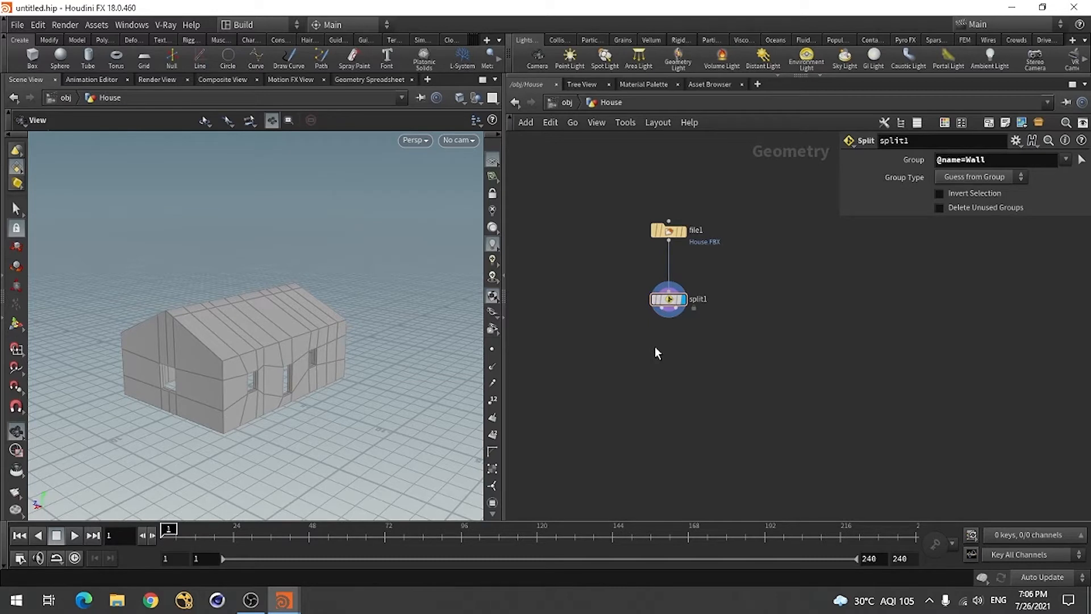
# Step: Add a Null node below the Split node, connect it to the first output and display it
pyautogui.press('Tab')
pyautogui.write('b')
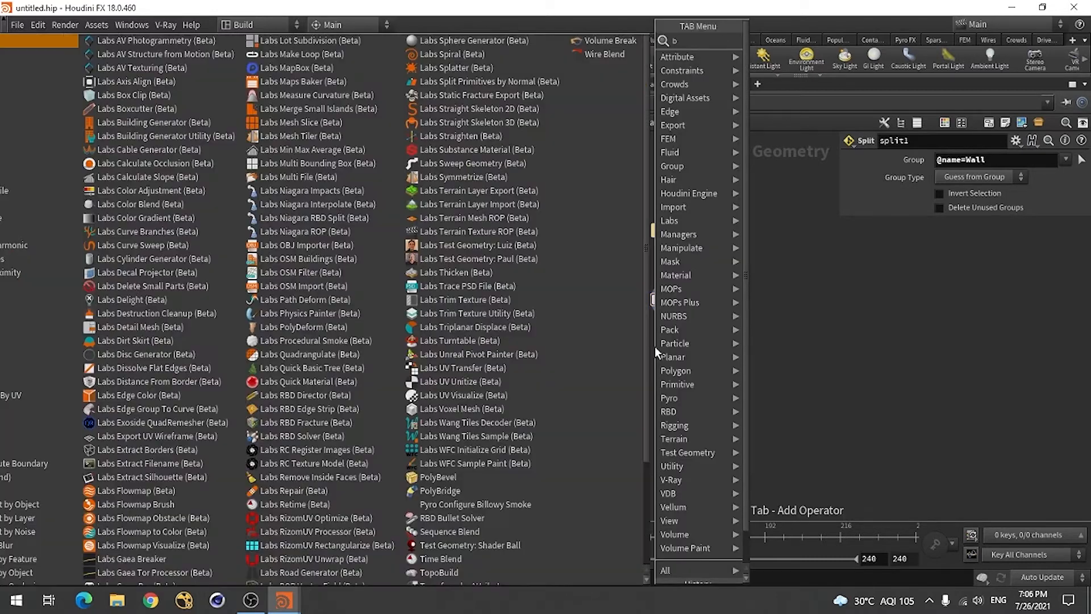
pyautogui.press('BackSpace')
pyautogui.write('null')
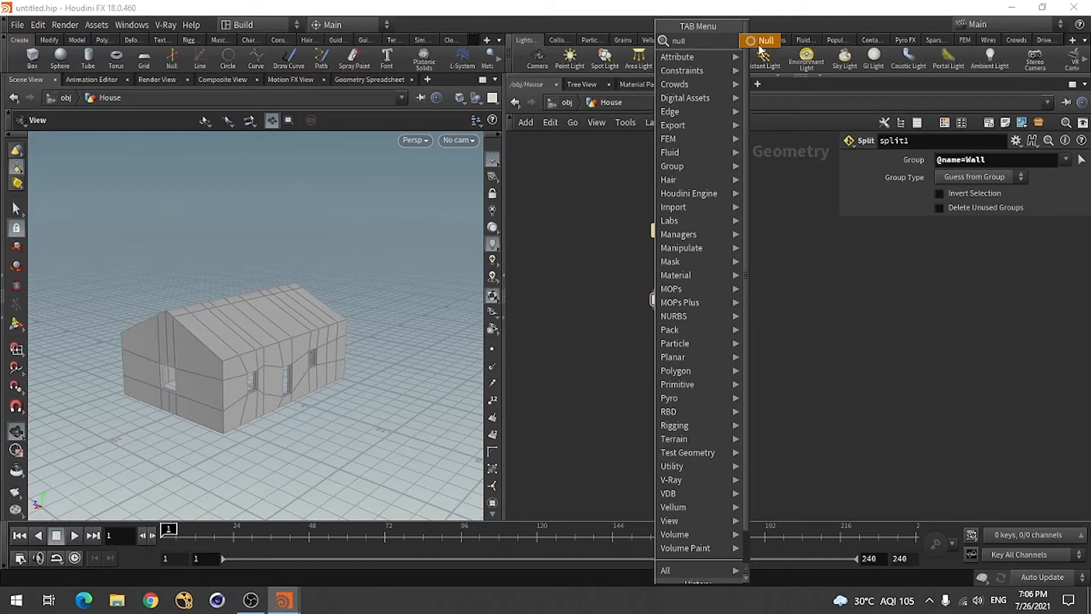
pyautogui.click(761, 50)
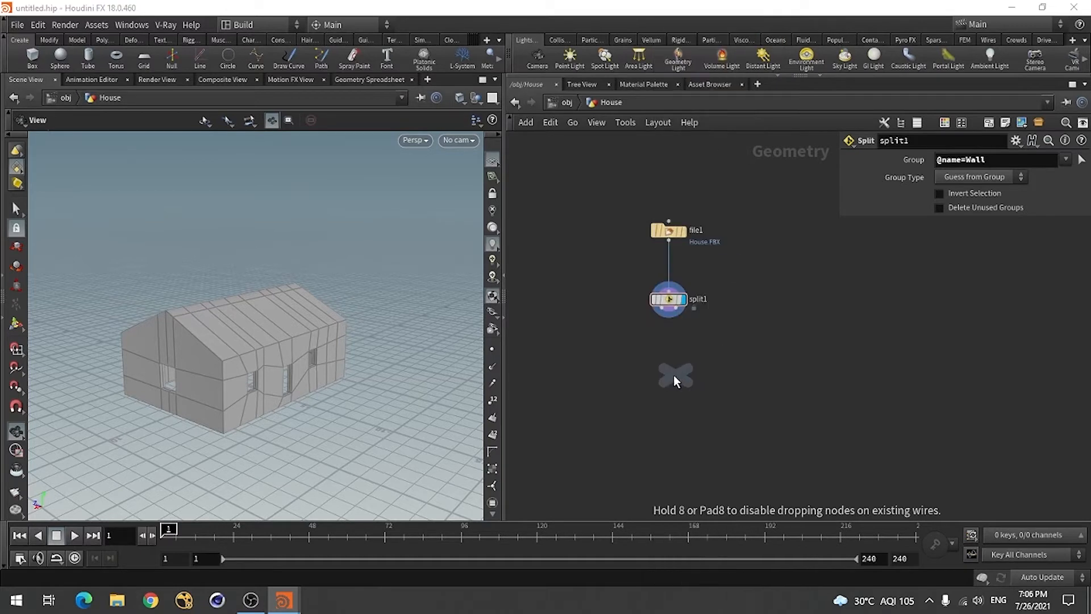
pyautogui.click(645, 369)
pyautogui.click(667, 312)
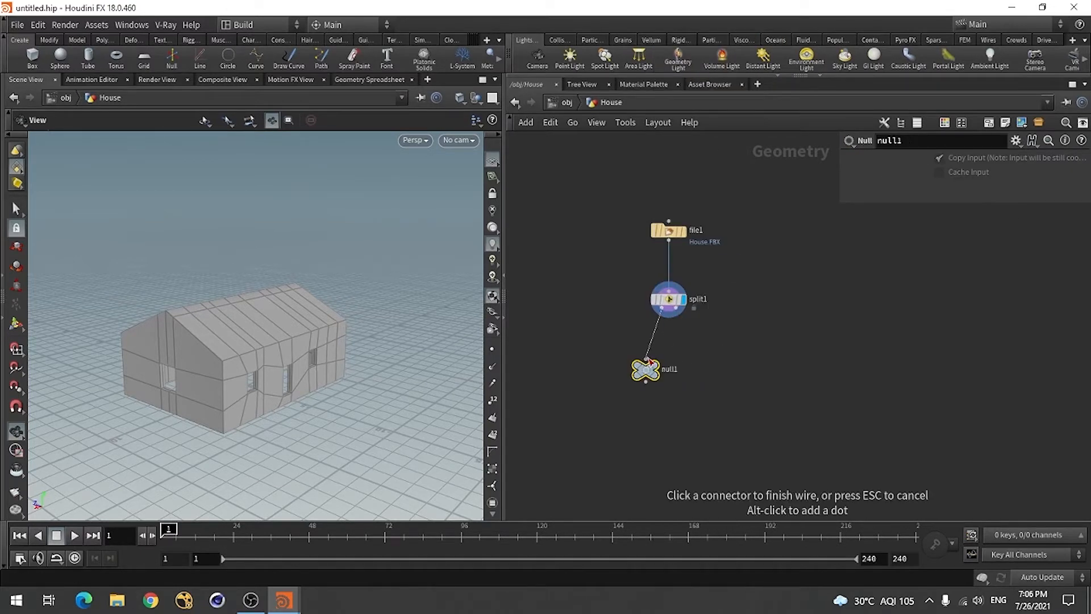
pyautogui.click(647, 367)
pyautogui.moveTo(655, 359); pyautogui.dragTo(638, 345)
# Step: Rename the Null node as Wall
pyautogui.doubleClick(653, 350)
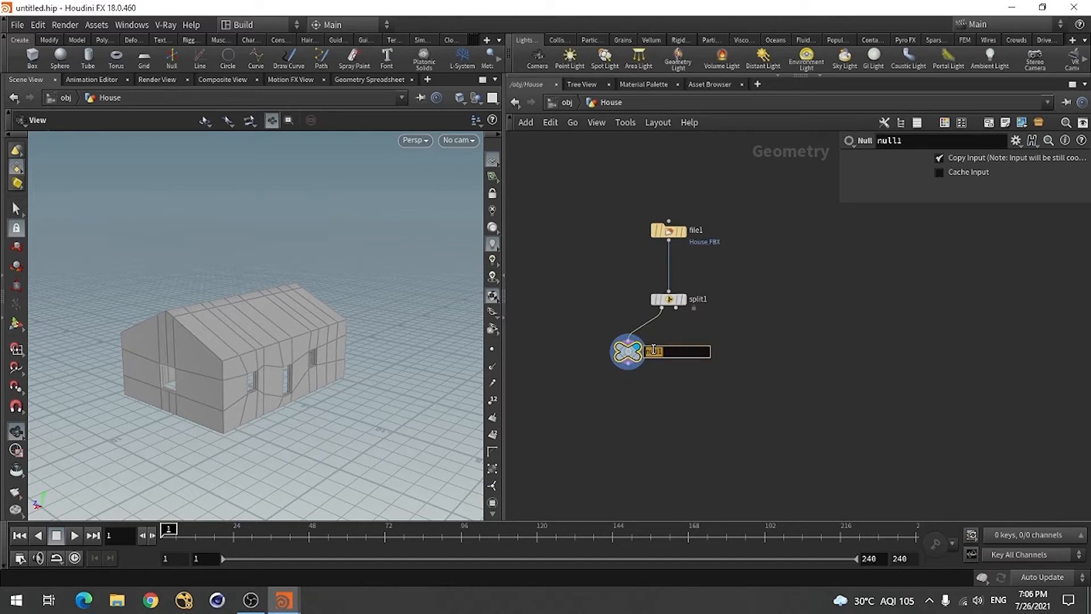
pyautogui.write('w')
pyautogui.press('Return')
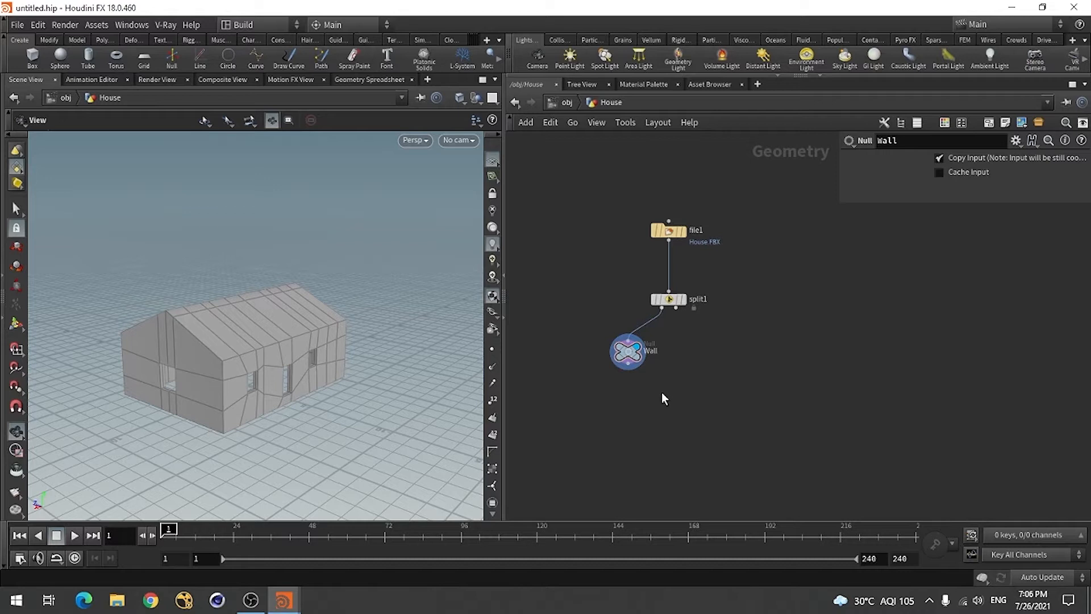
# Step: Add an RBD Material Fracture node below the Wall null
pyautogui.moveTo(297, 366); pyautogui.dragTo(276, 379)
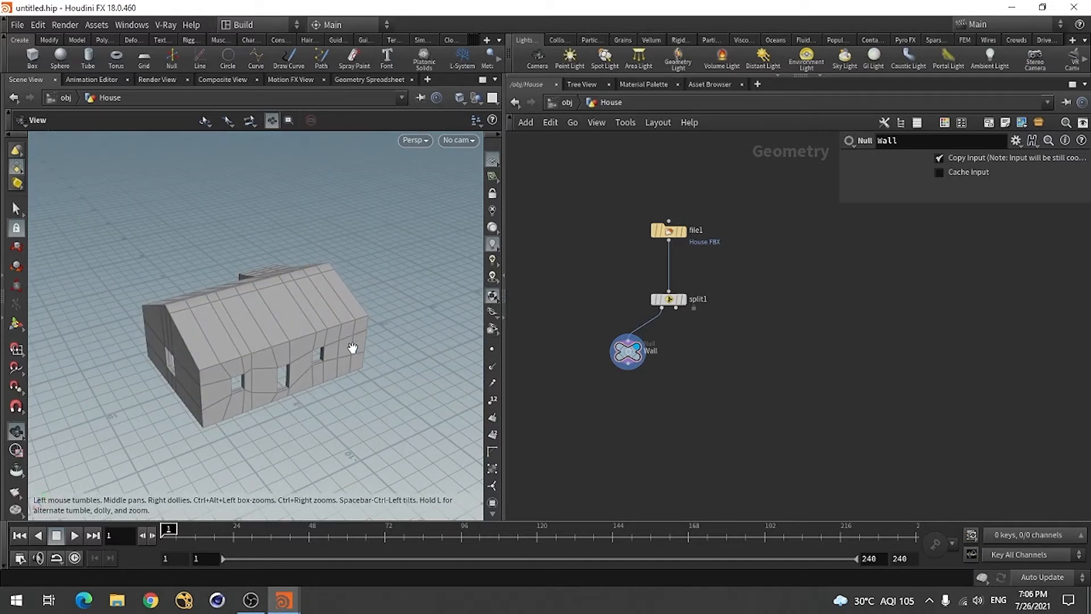
pyautogui.moveTo(254, 380); pyautogui.dragTo(302, 370)
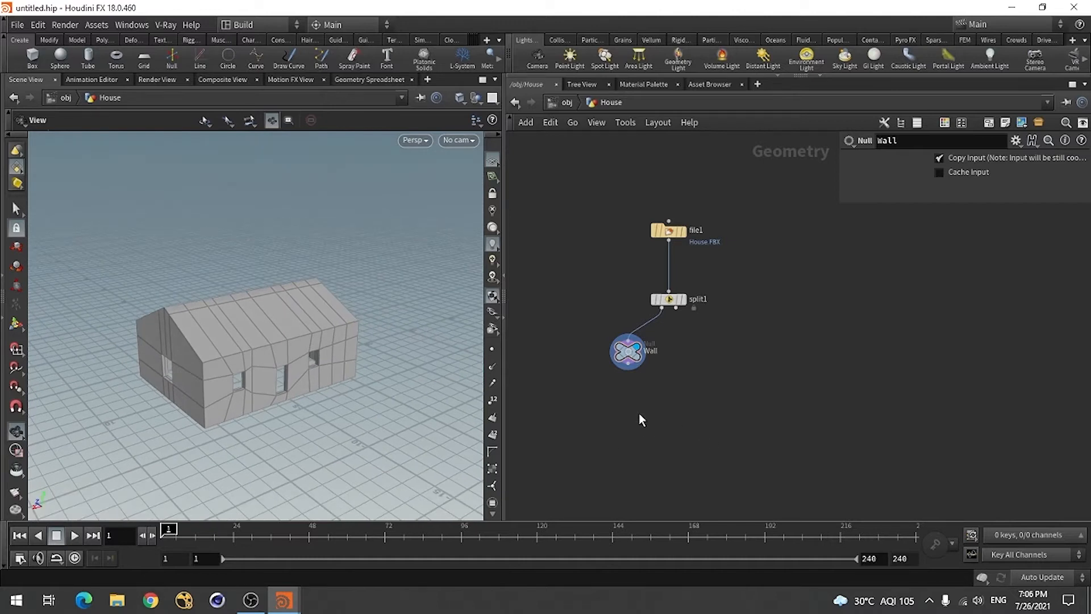
pyautogui.press('Tab')
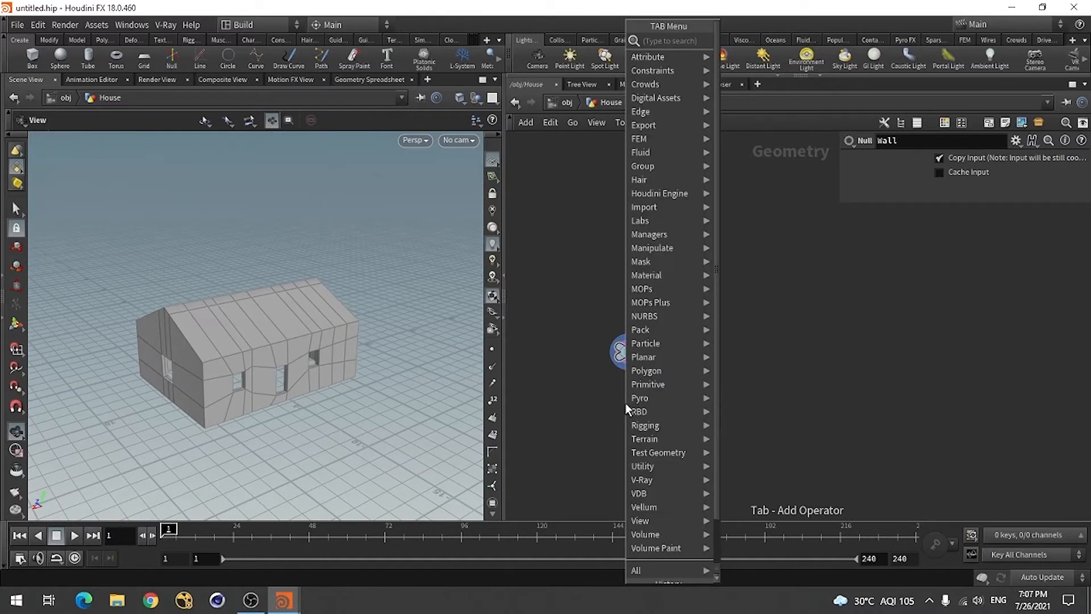
pyautogui.write('rbd')
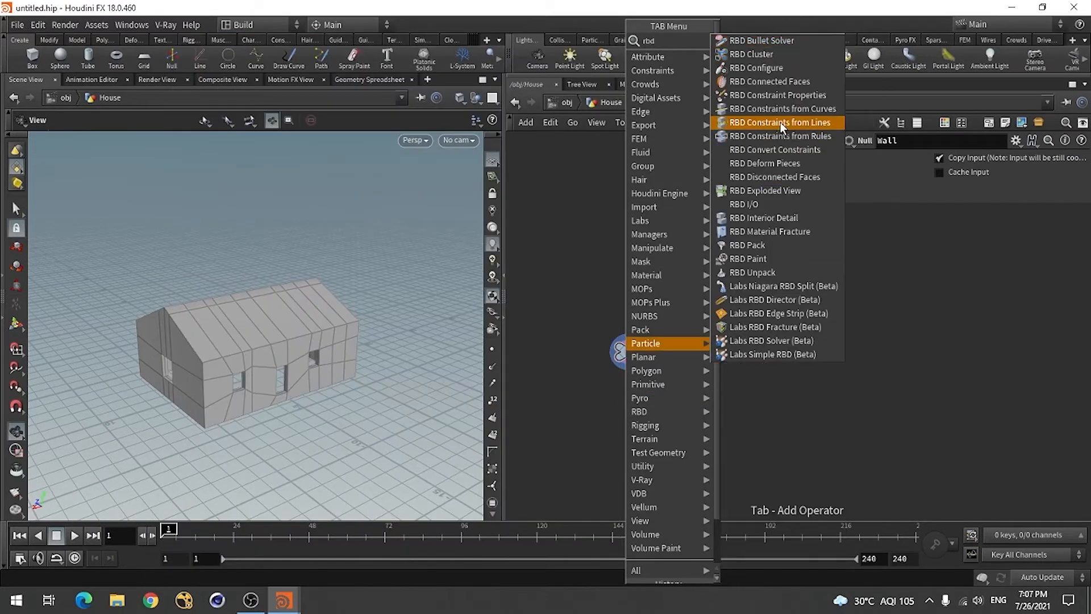
pyautogui.click(768, 231)
pyautogui.click(627, 414)
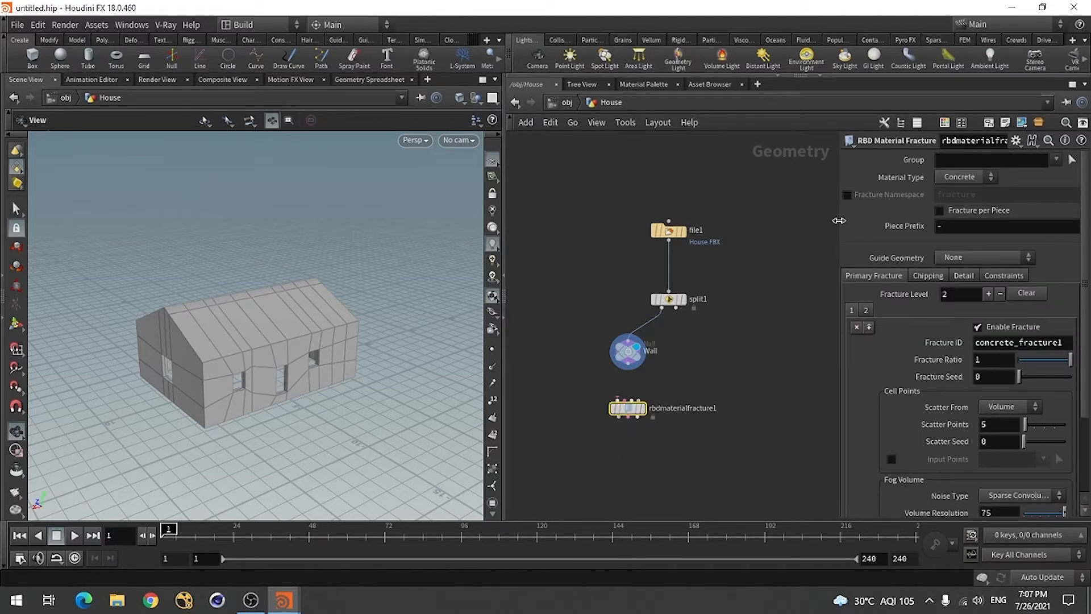
# Step: Connect the Wall null's output to the RBD Material Fracture's first input and display the fracture node
pyautogui.moveTo(839, 220); pyautogui.dragTo(754, 236)
pyautogui.scroll(-2, 546, 265)
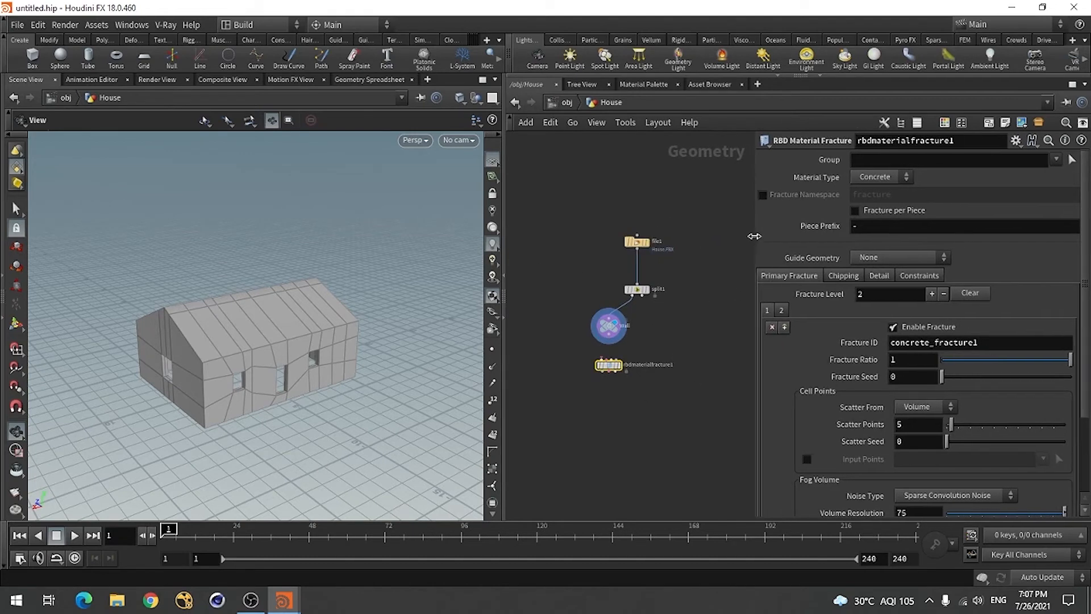
pyautogui.scroll(3, 611, 411)
pyautogui.scroll(-3, 597, 445)
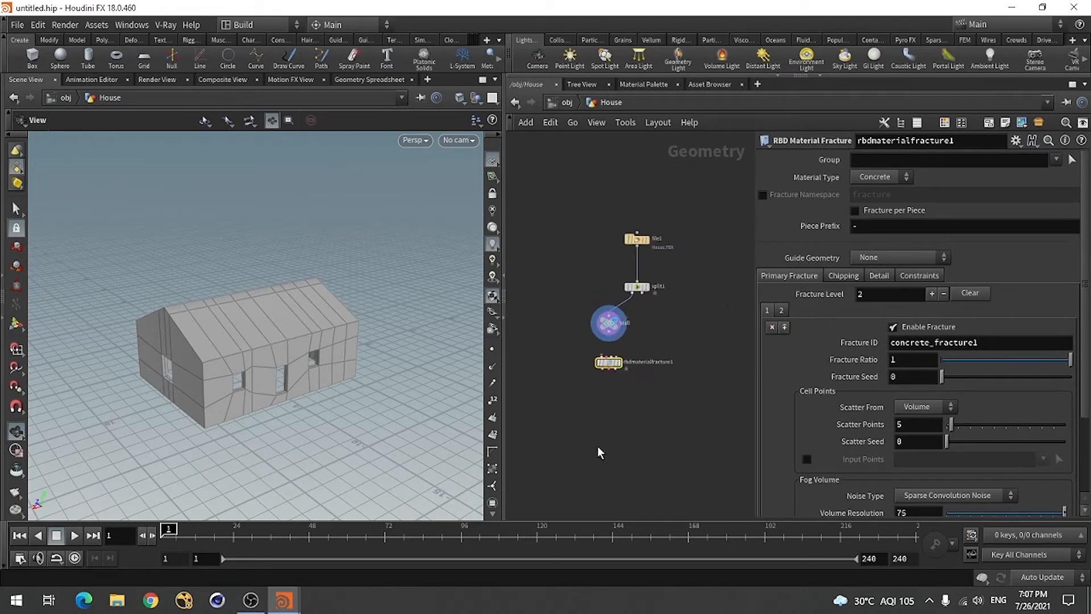
pyautogui.scroll(4, 630, 371)
pyautogui.click(585, 288)
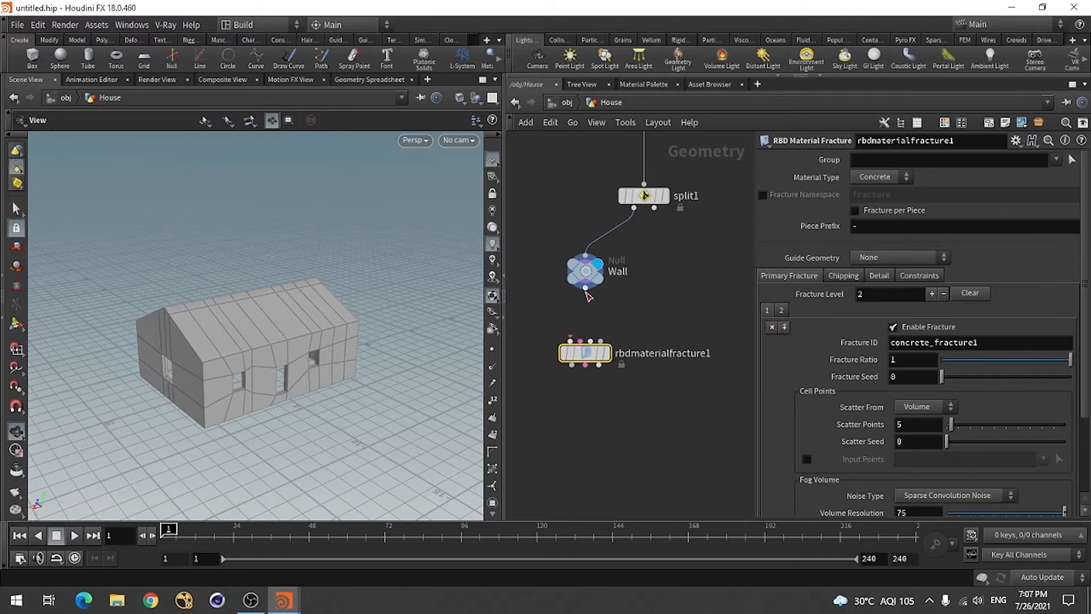
pyautogui.click(571, 341)
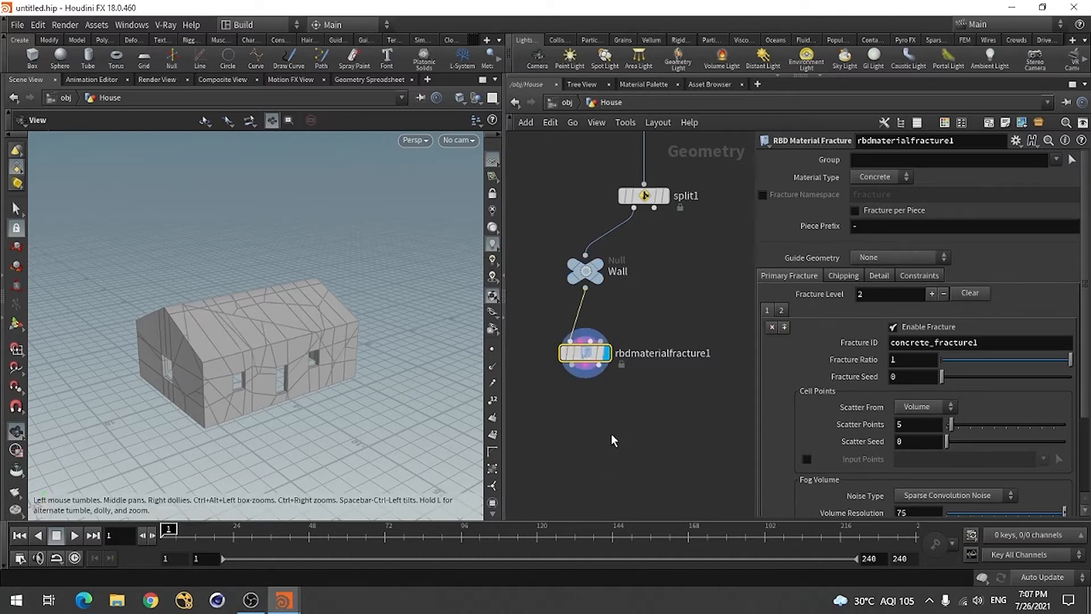
# Step: Add an Exploded View node below the RBD Material Fracture, connect it to the first output and display it
pyautogui.press('Tab')
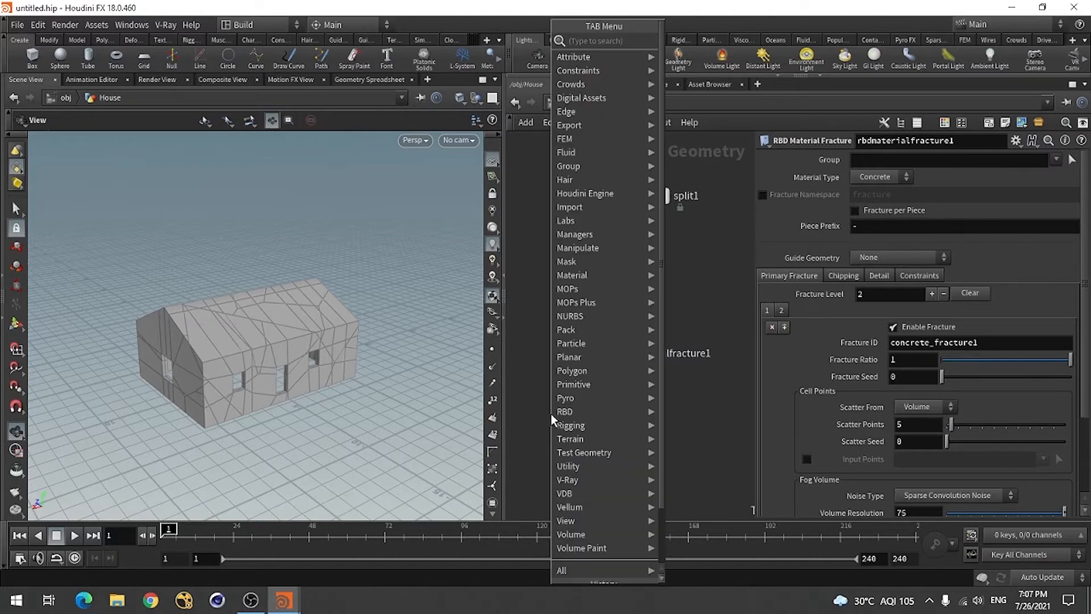
pyautogui.write('explo')
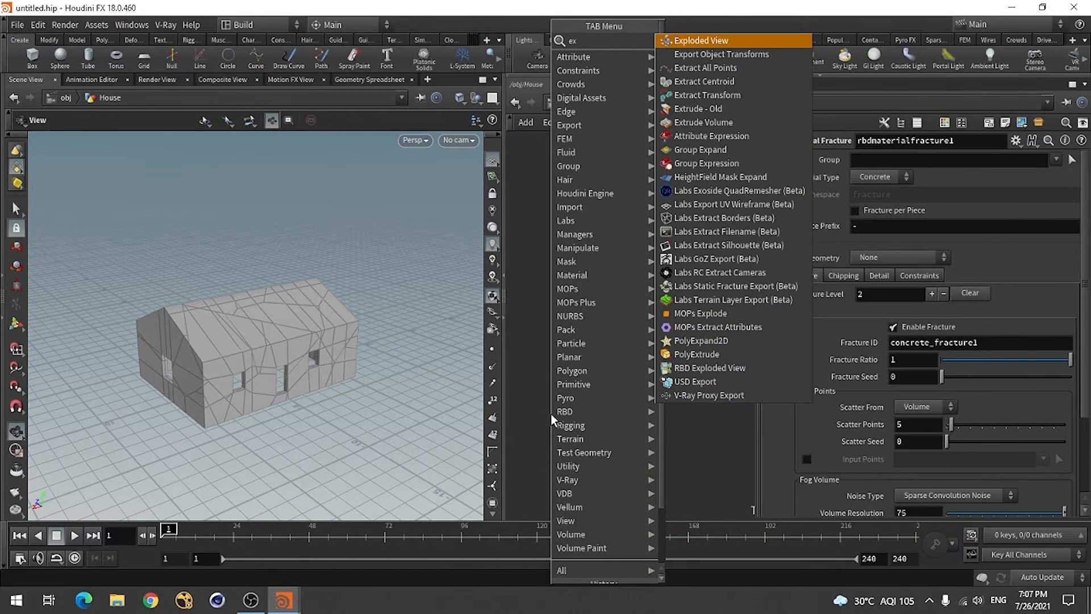
pyautogui.click(699, 40)
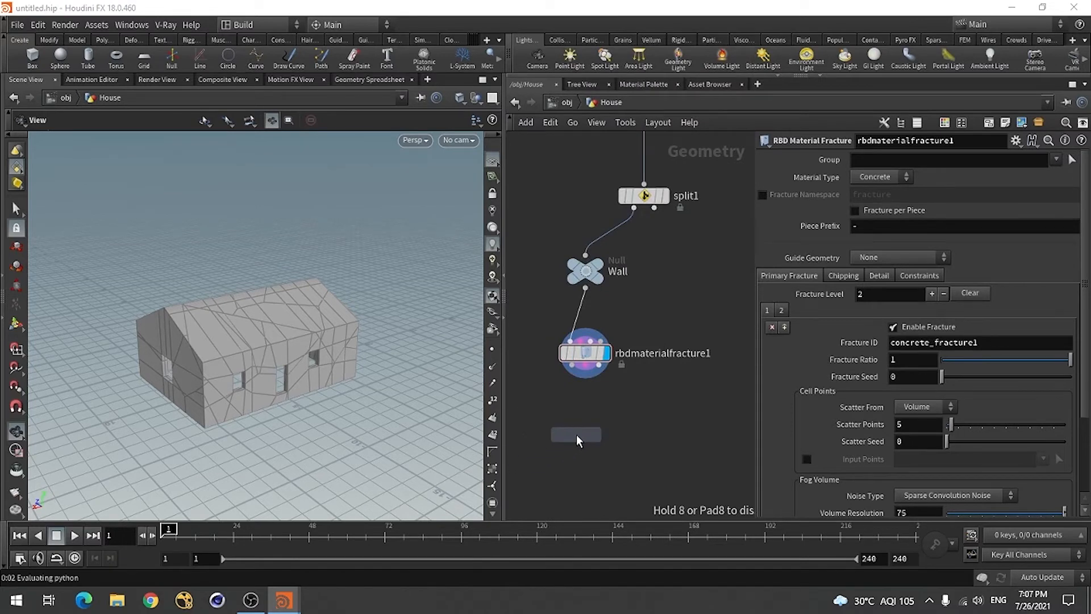
pyautogui.click(576, 434)
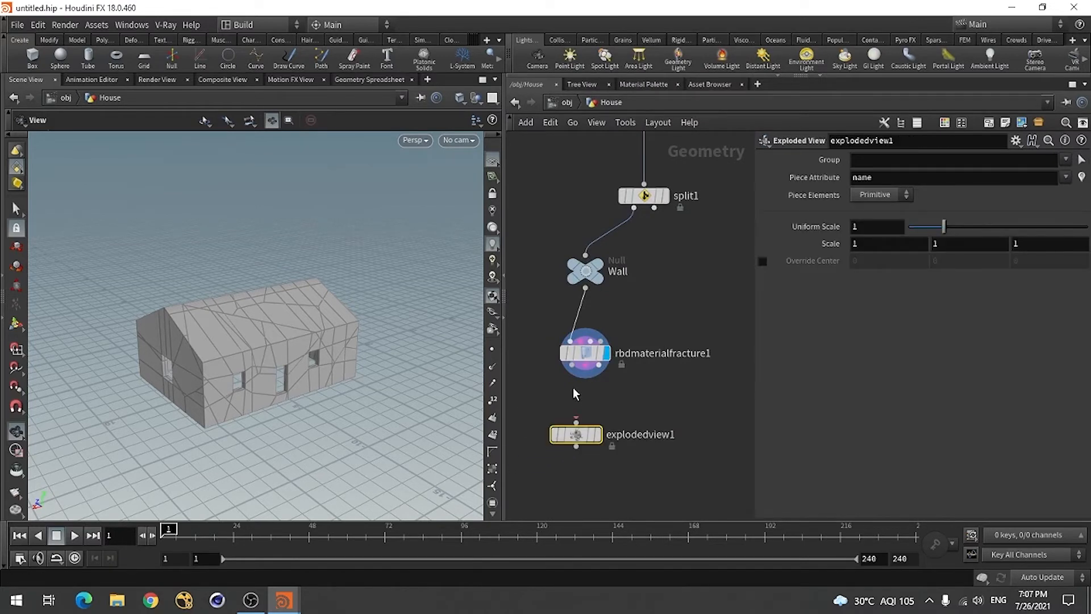
pyautogui.click(596, 437)
pyautogui.moveTo(576, 438); pyautogui.dragTo(566, 429)
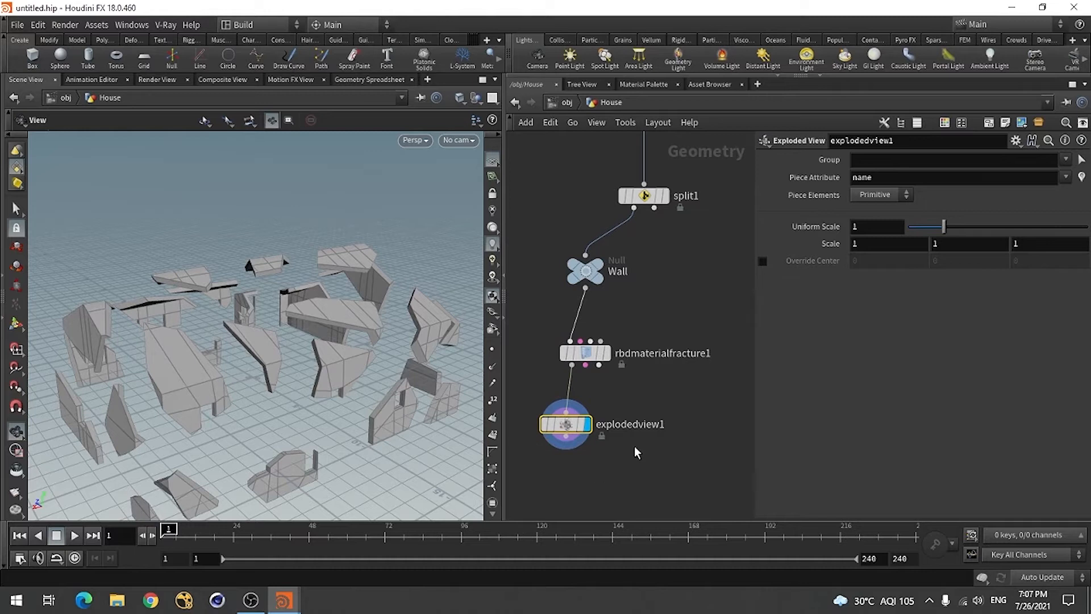
# Step: Try 10 and 50 Scatter Points for the first fracture level of the RBD Material Fracture
pyautogui.click(585, 354)
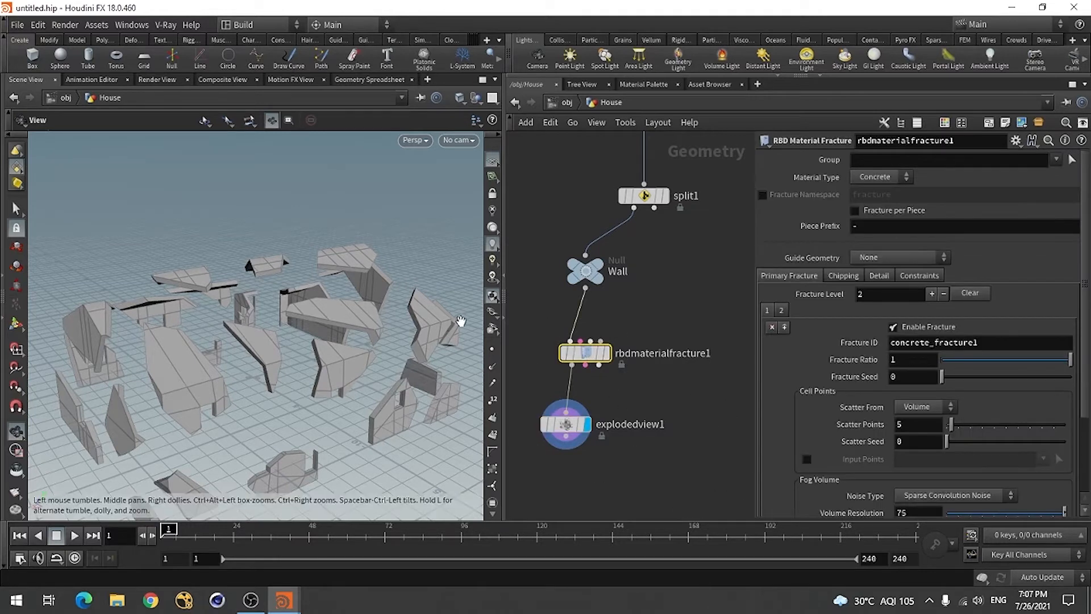
pyautogui.scroll(-3, 878, 358)
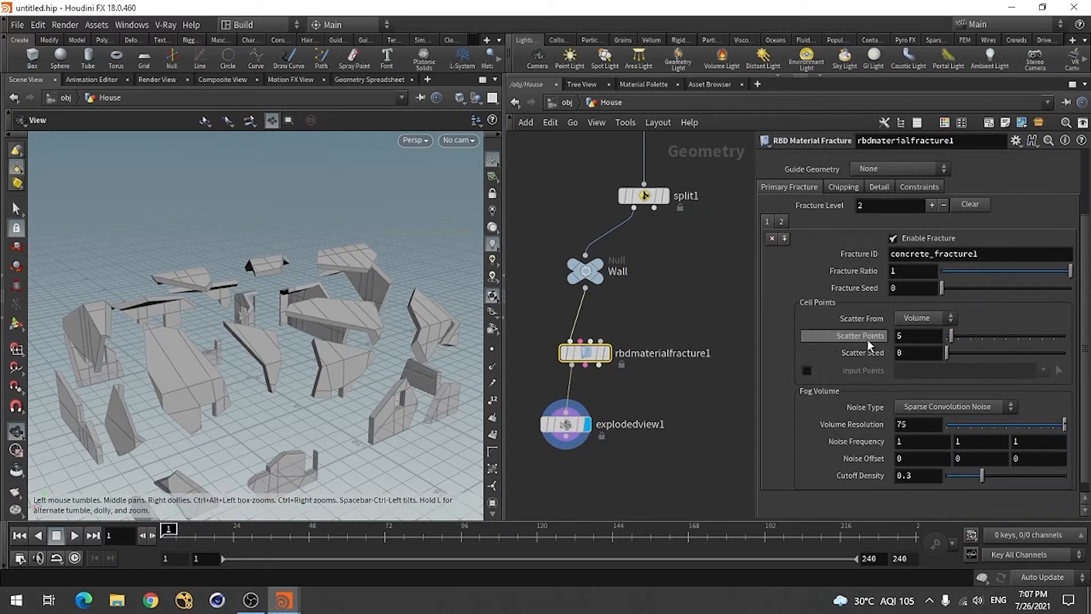
pyautogui.click(898, 335)
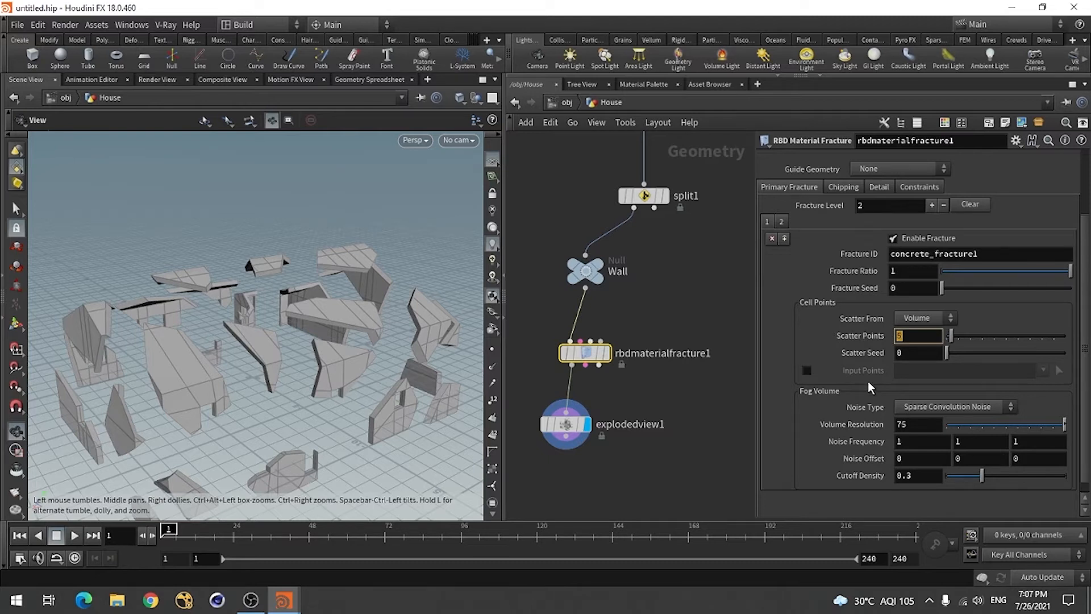
pyautogui.write('10')
pyautogui.press('Return')
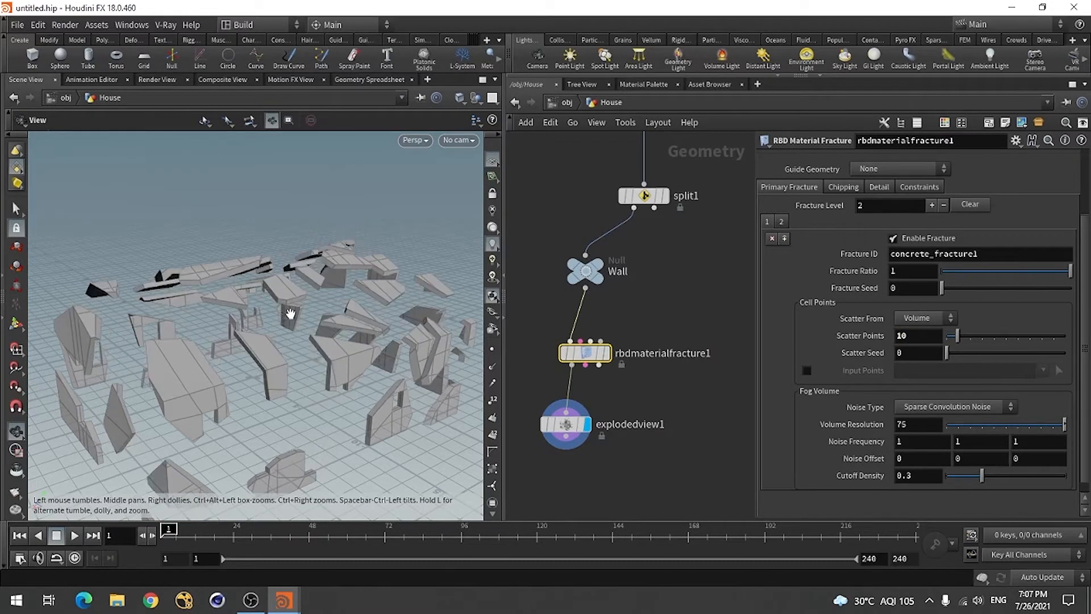
pyautogui.click(907, 338)
pyautogui.write('50')
pyautogui.press('Return')
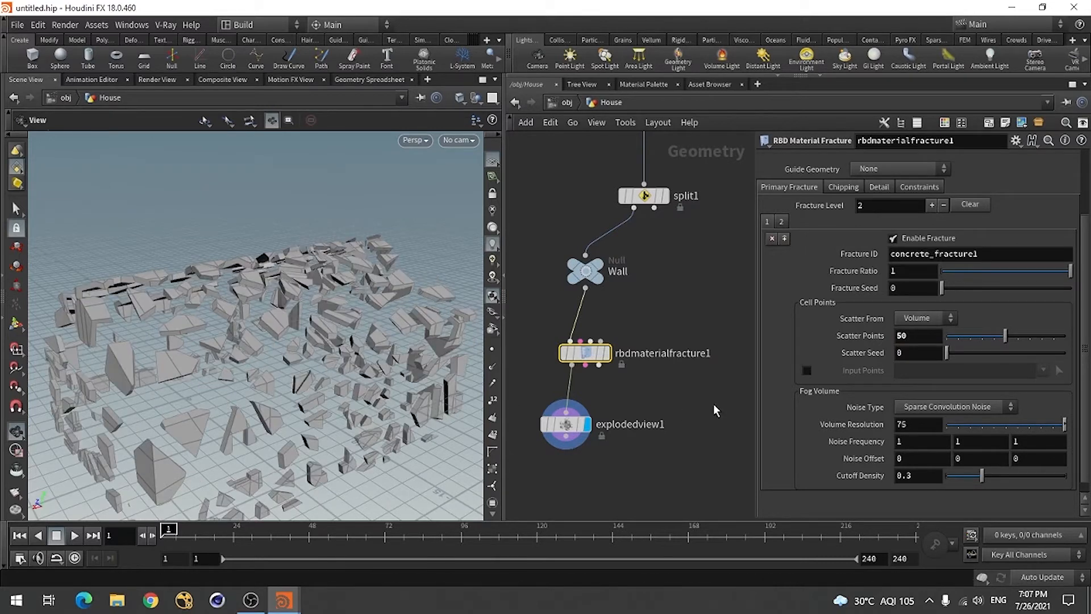
# Step: Set the first fracture level's Scatter Points to 100 and move the Exploded View node slightly lower in the network
pyautogui.doubleClick(901, 335)
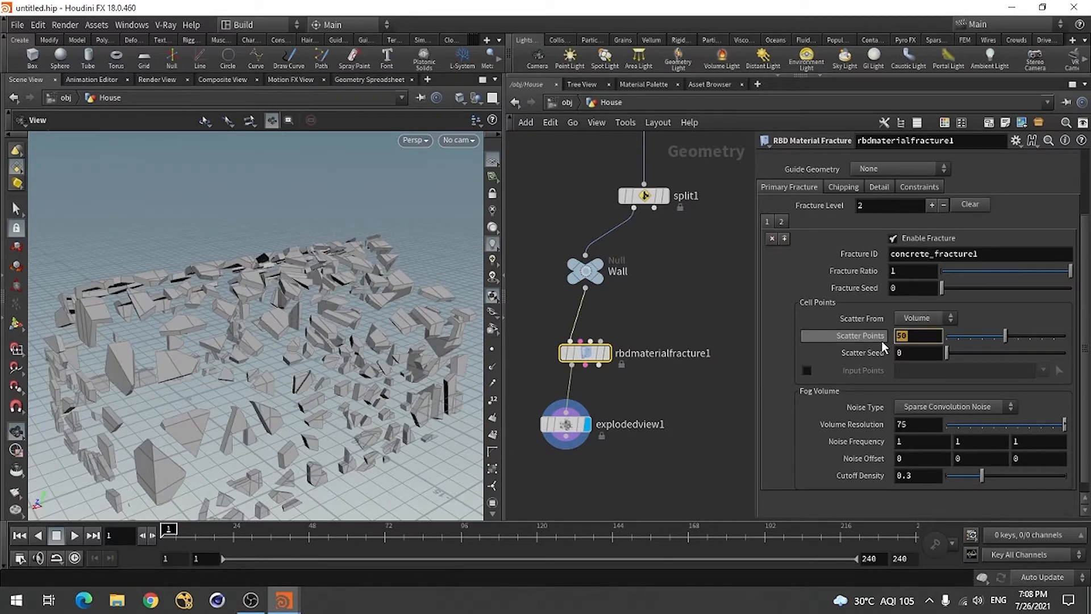
pyautogui.write('100')
pyautogui.press('Return')
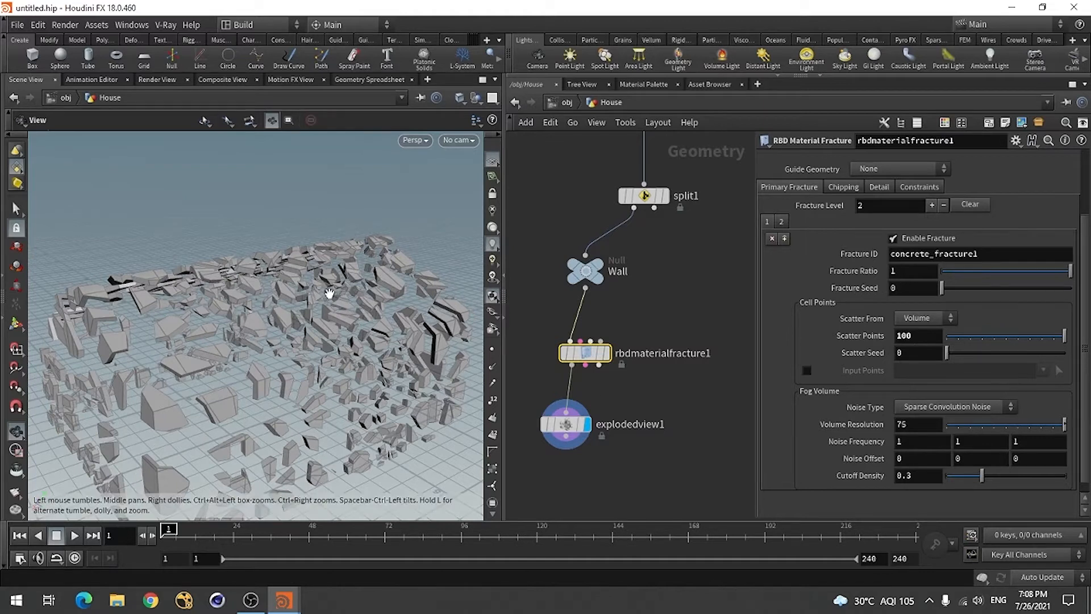
pyautogui.moveTo(178, 341); pyautogui.dragTo(262, 386)
pyautogui.moveTo(563, 430); pyautogui.dragTo(573, 444)
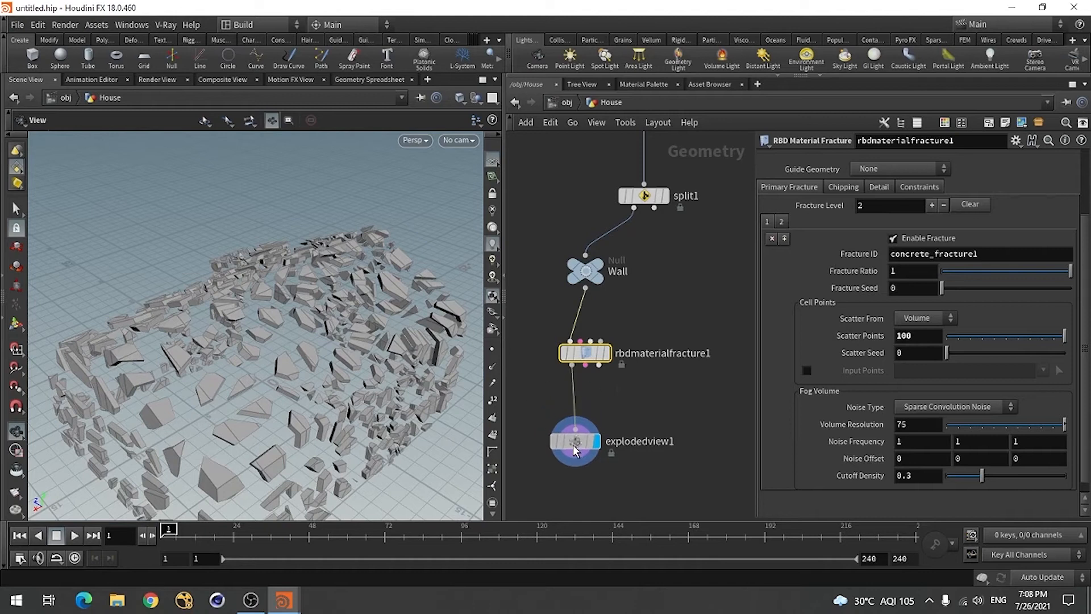
# Step: Enable the fracture namespace as Wall_fracture and set the first level's Fracture ID to Wall_concrete_fracture1
pyautogui.scroll(3, 853, 345)
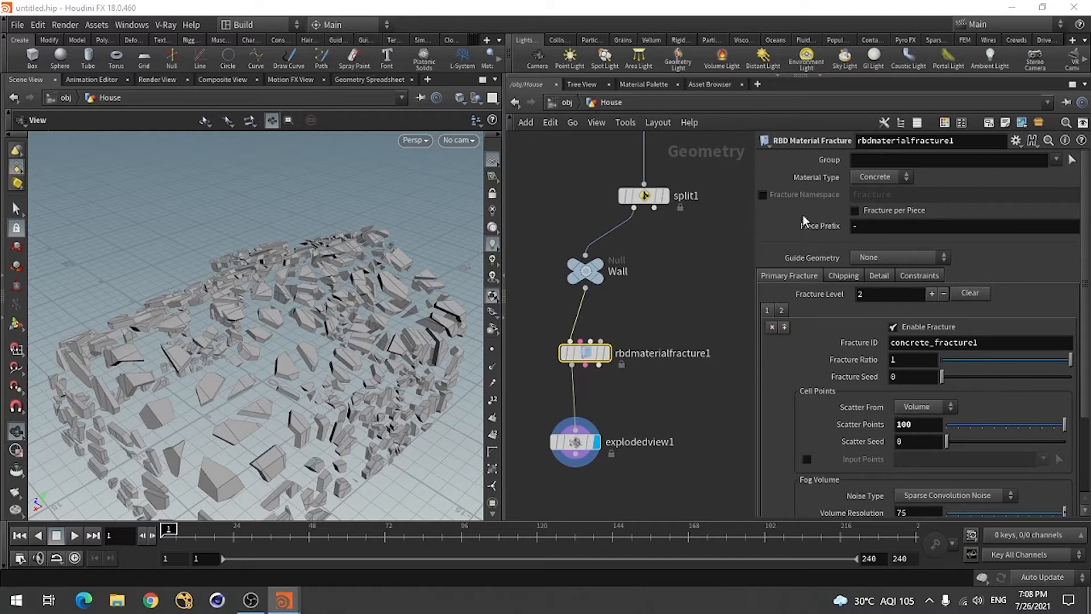
pyautogui.click(761, 195)
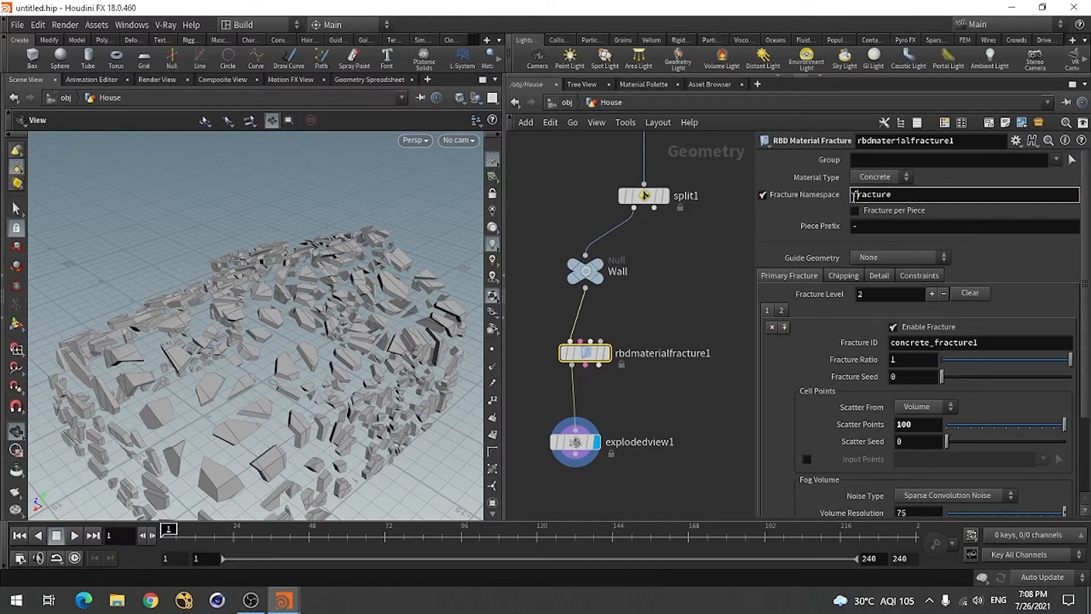
pyautogui.press('Left')
pyautogui.write('Wall_')
pyautogui.click(892, 344)
pyautogui.write('Wall')
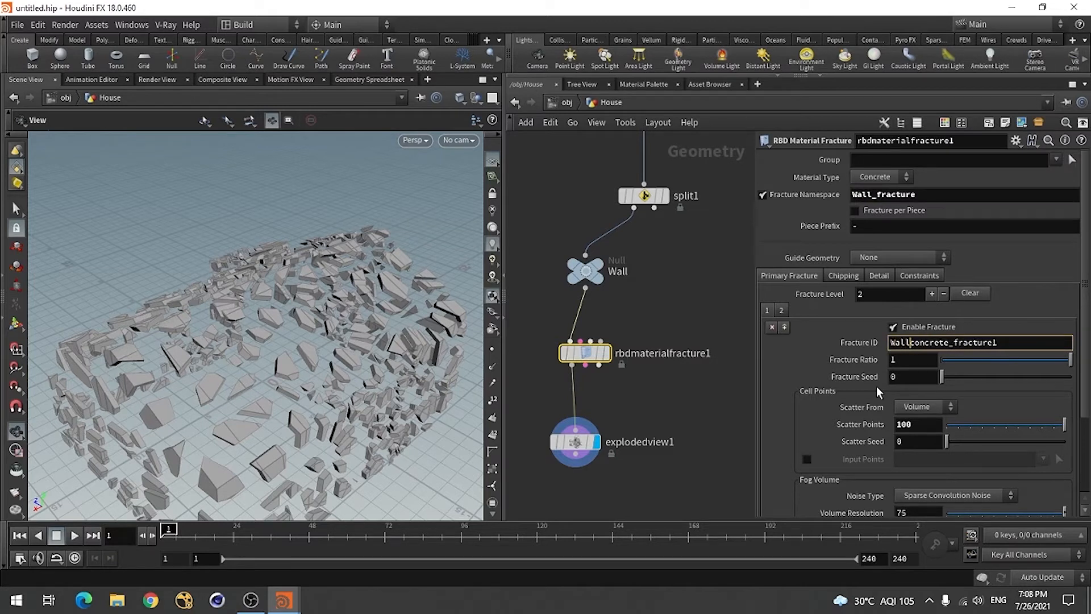
pyautogui.write('_')
pyautogui.press('Return')
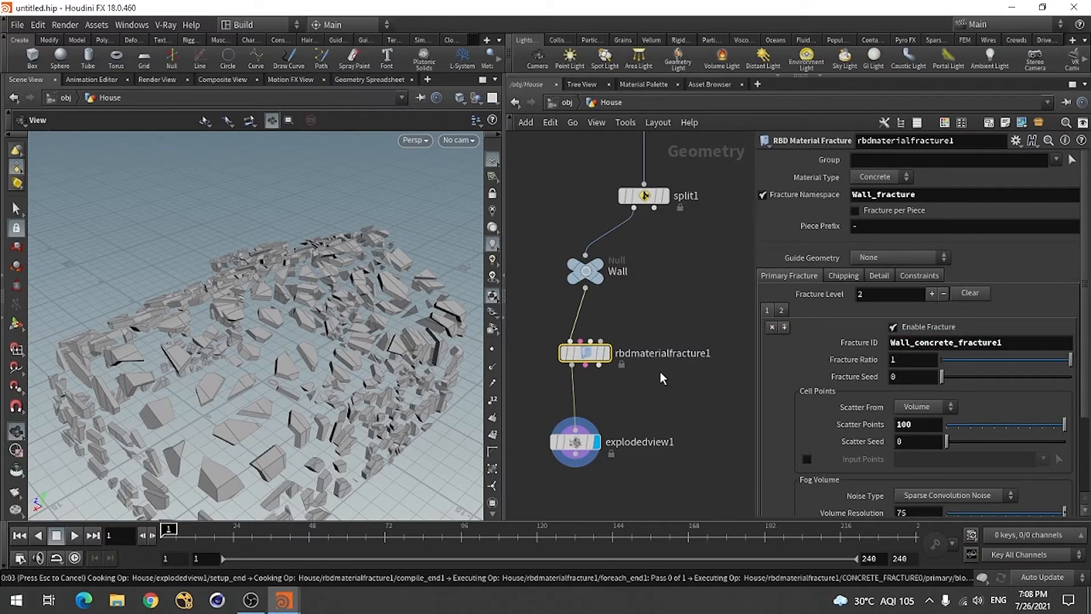
# Step: Make room above the Exploded View node and insert an RBD Cluster node between it and the RBD Material Fracture
pyautogui.scroll(-3, 660, 372)
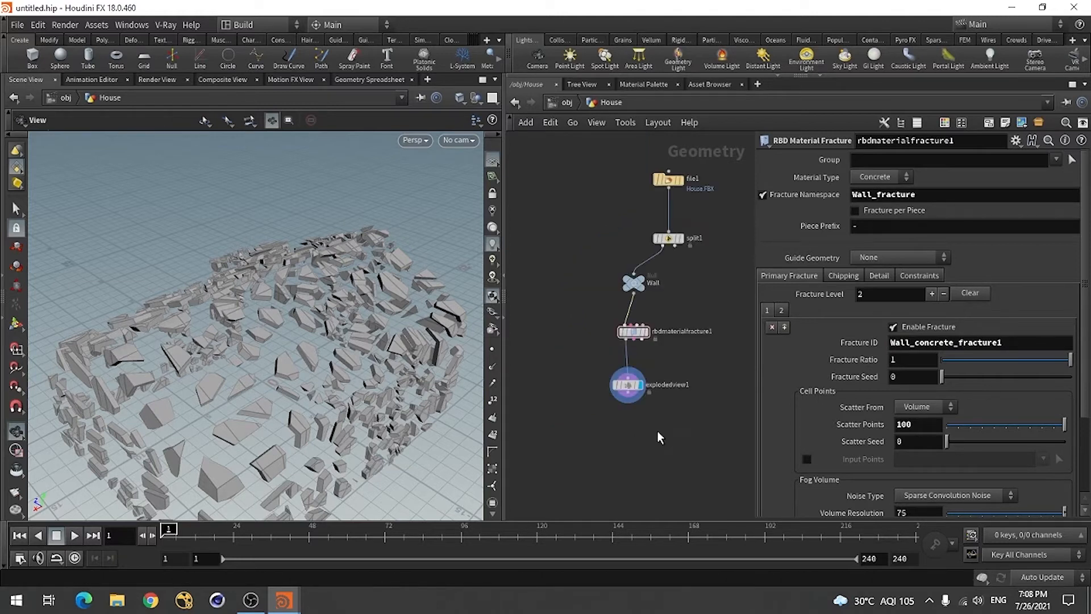
pyautogui.scroll(4, 643, 437)
pyautogui.moveTo(612, 328); pyautogui.dragTo(601, 386)
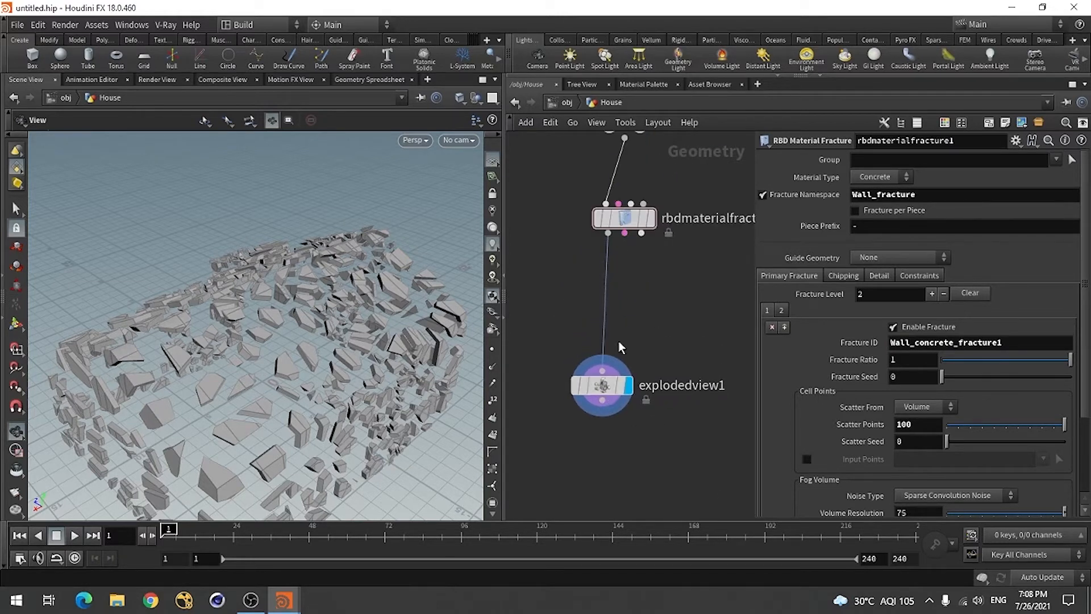
pyautogui.click(625, 217)
pyautogui.press('Tab')
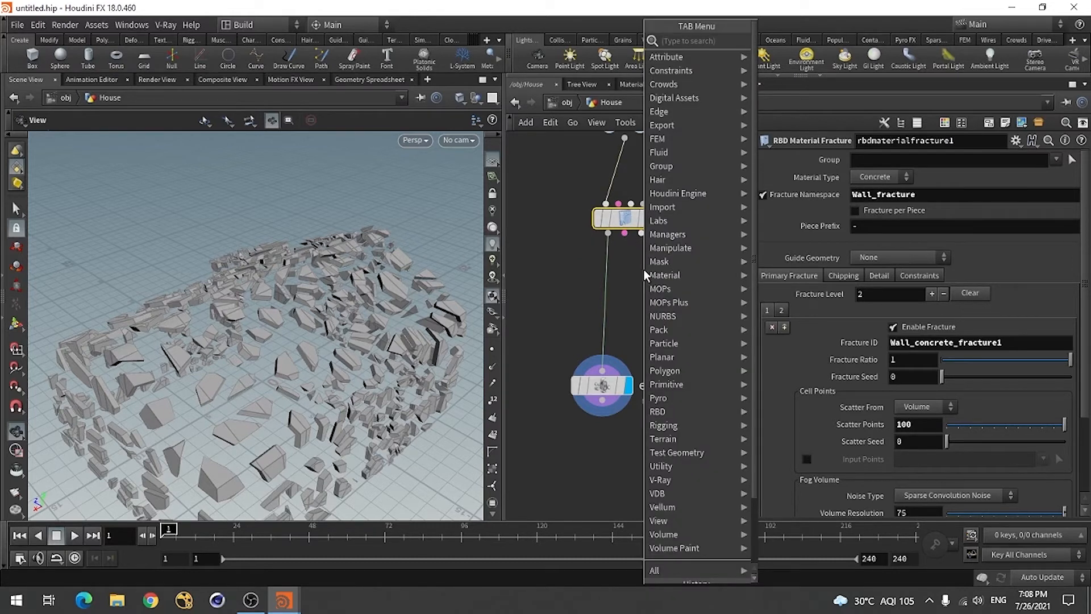
pyautogui.write('rbd')
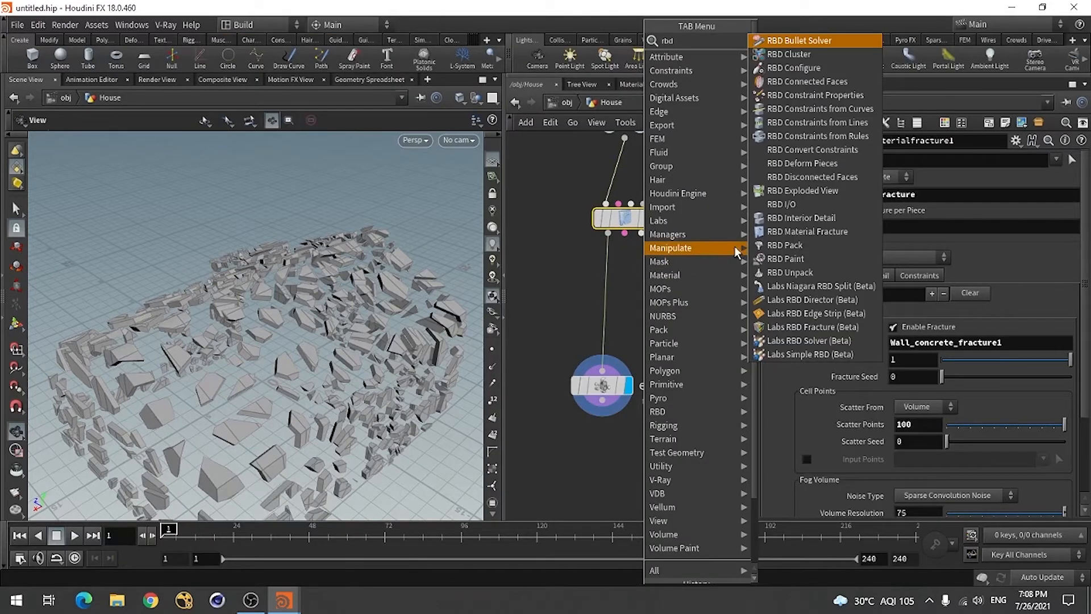
pyautogui.click(790, 54)
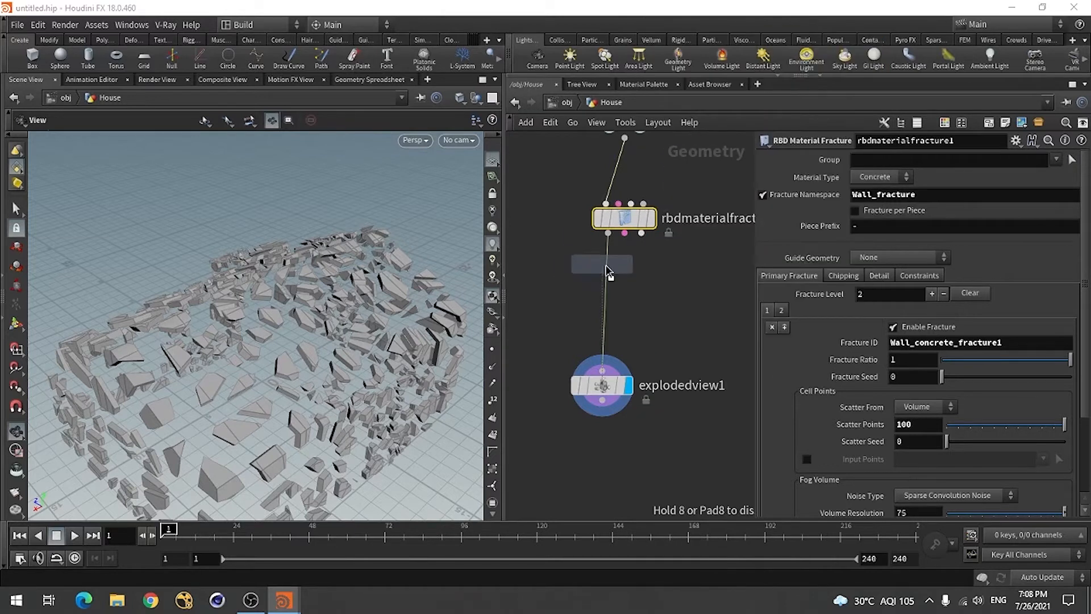
pyautogui.click(616, 281)
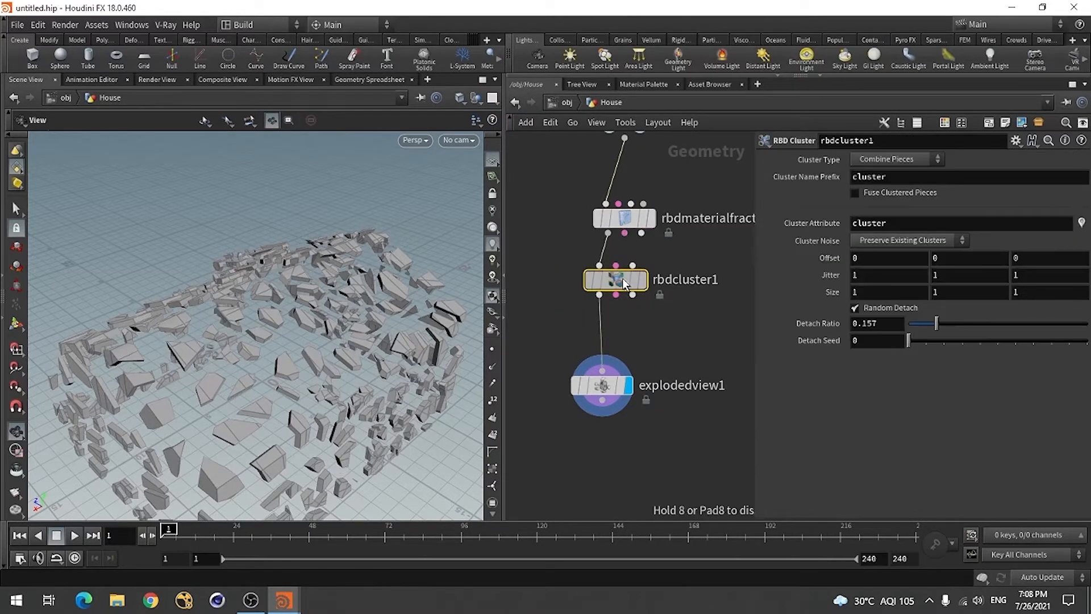
# Step: Connect the fracture's remaining outputs to the matching RBD Cluster inputs, check the cluster's display and redisplay the Exploded View
pyautogui.moveTo(622, 278); pyautogui.dragTo(631, 278)
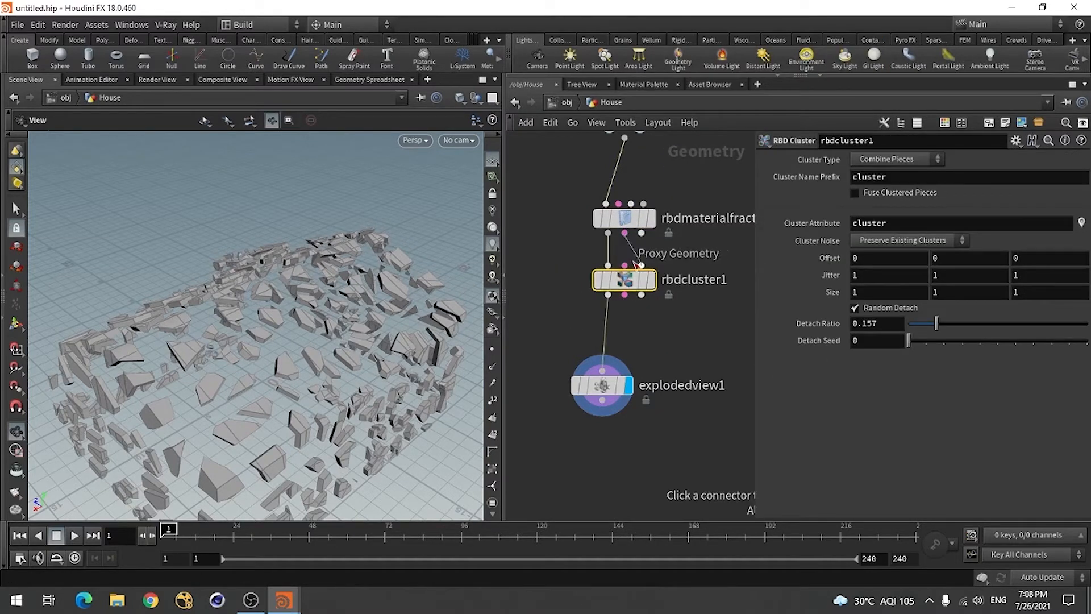
pyautogui.click(651, 284)
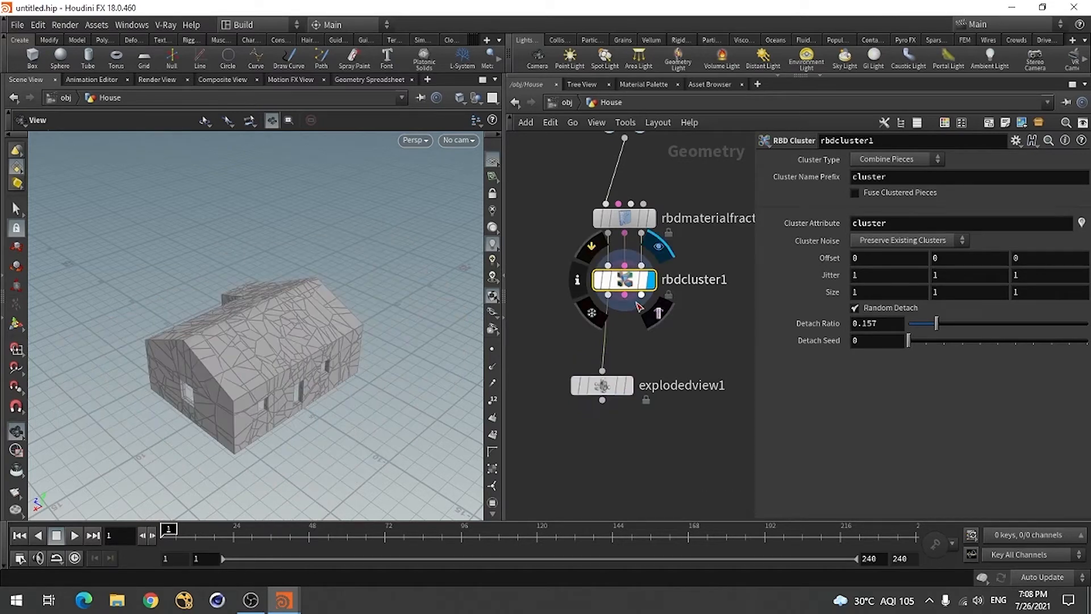
pyautogui.click(629, 386)
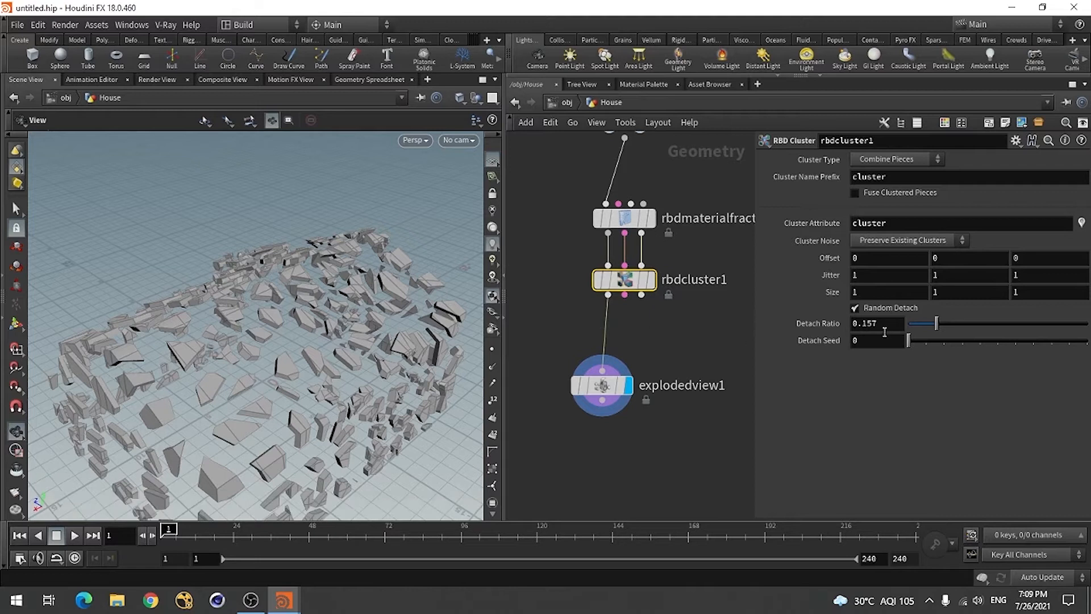
# Step: Set the RBD Cluster's Size to 2, 2, 2 and inspect the clustered pieces
pyautogui.click(864, 293)
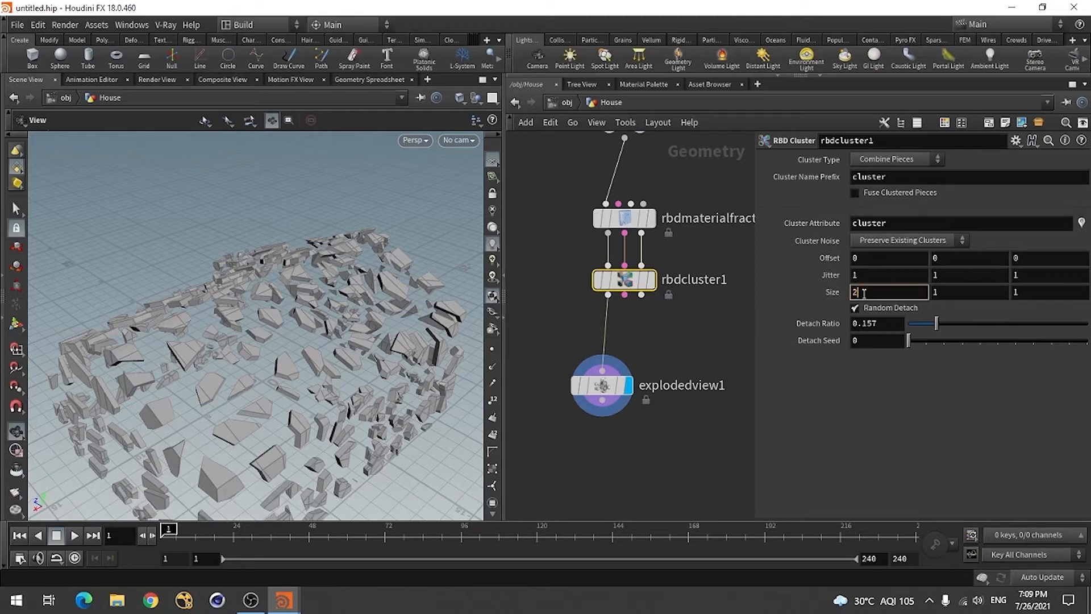
pyautogui.press('Tab')
pyautogui.press('Tab')
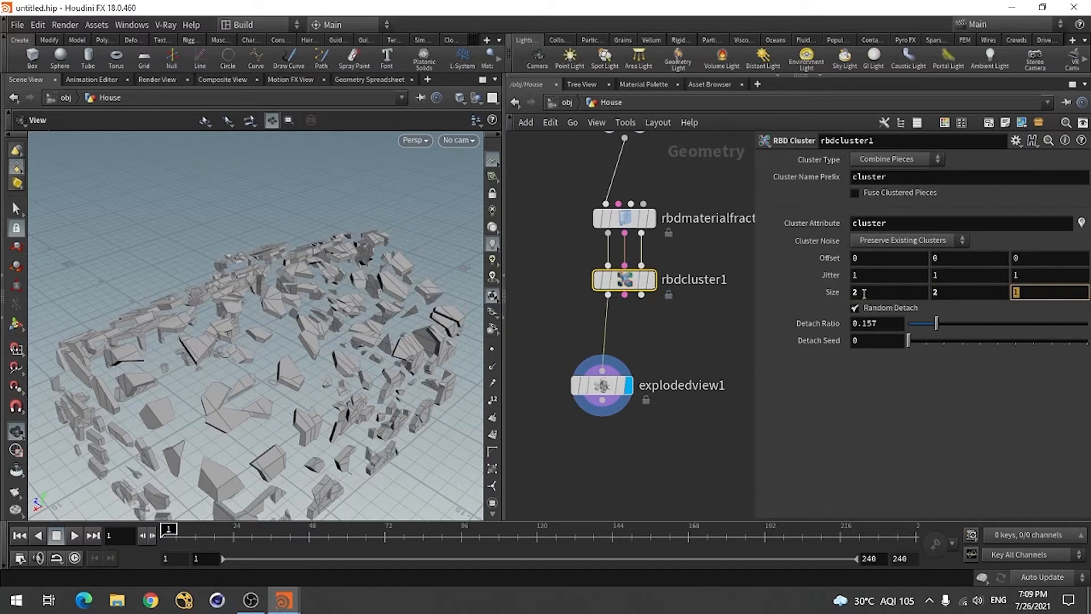
pyautogui.press('Return')
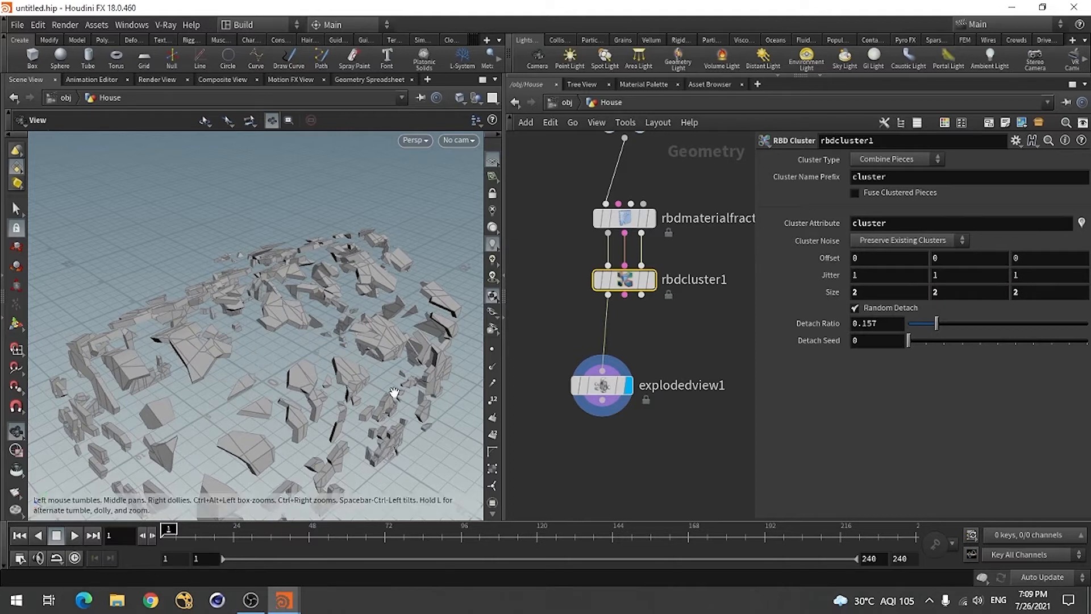
pyautogui.moveTo(391, 387)
pyautogui.mouseDown()
pyautogui.moveTo(285, 344)
pyautogui.moveTo(418, 392)
pyautogui.moveTo(395, 384)
pyautogui.mouseUp()
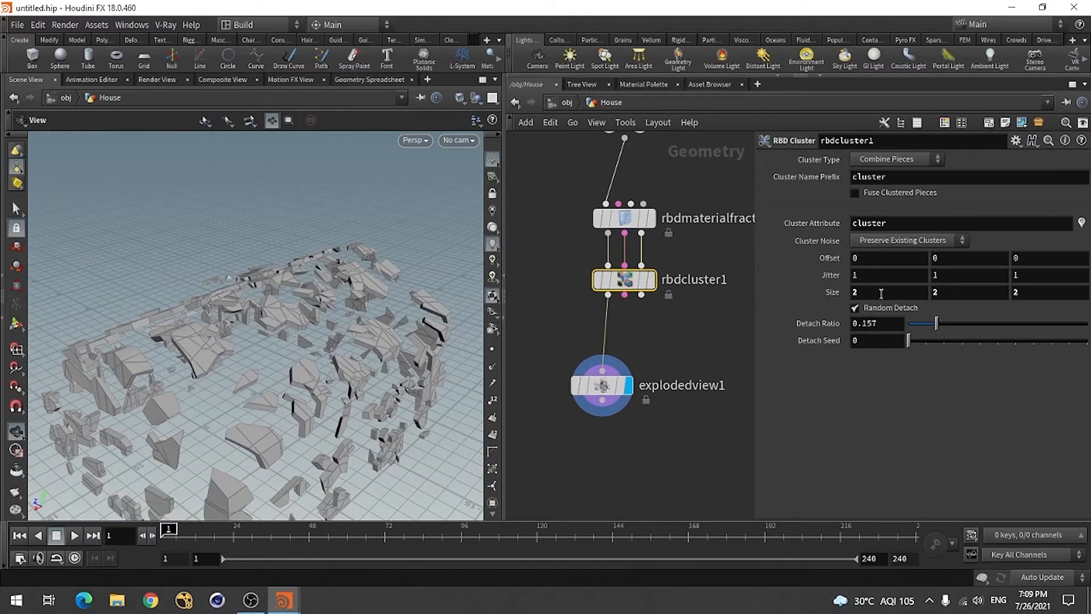
# Step: Set the RBD Cluster's Size to 3, 3, 3 and inspect the larger clusters in the exploded view
pyautogui.moveTo(854, 294); pyautogui.dragTo(844, 297)
pyautogui.write('3')
pyautogui.press('Tab')
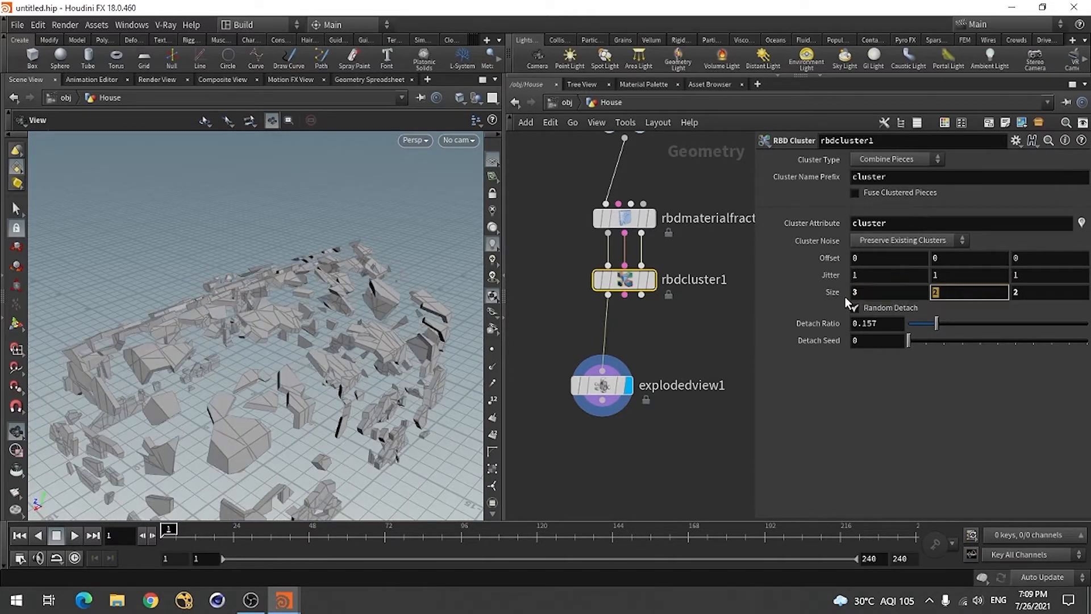
pyautogui.write('3')
pyautogui.press('Tab')
pyautogui.write('3')
pyautogui.press('Return')
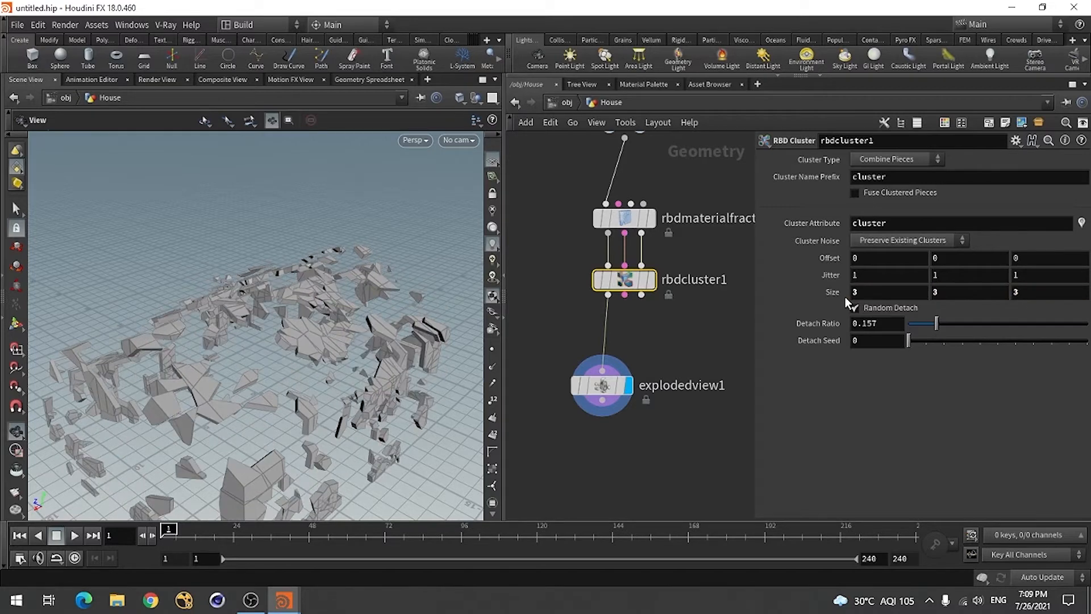
pyautogui.moveTo(204, 420); pyautogui.dragTo(196, 367)
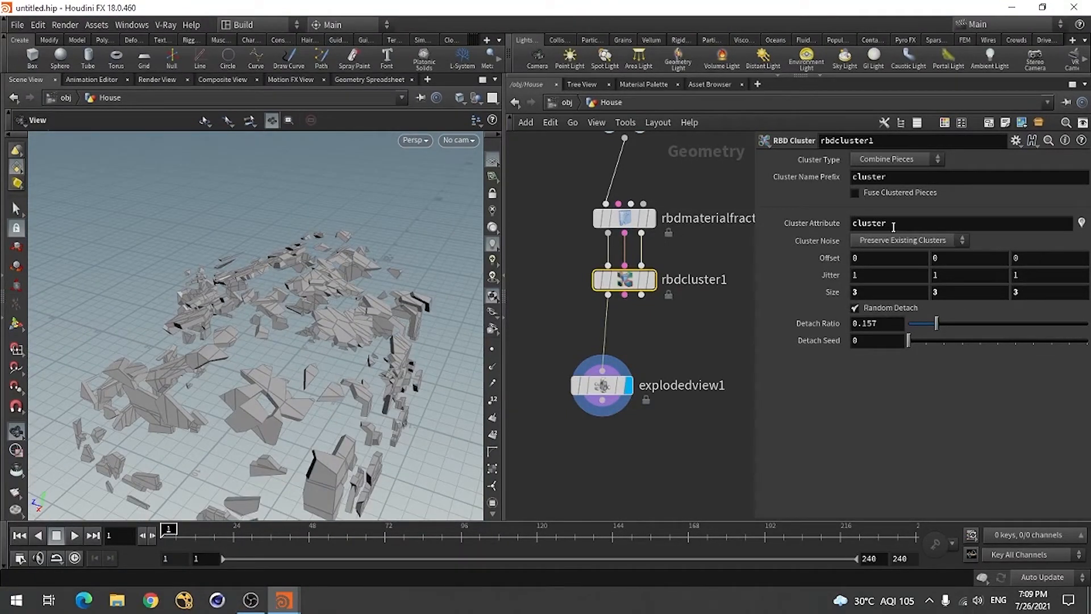
# Step: Set the RBD Cluster's Cluster Name Prefix to Wall_cluster
pyautogui.click(852, 179)
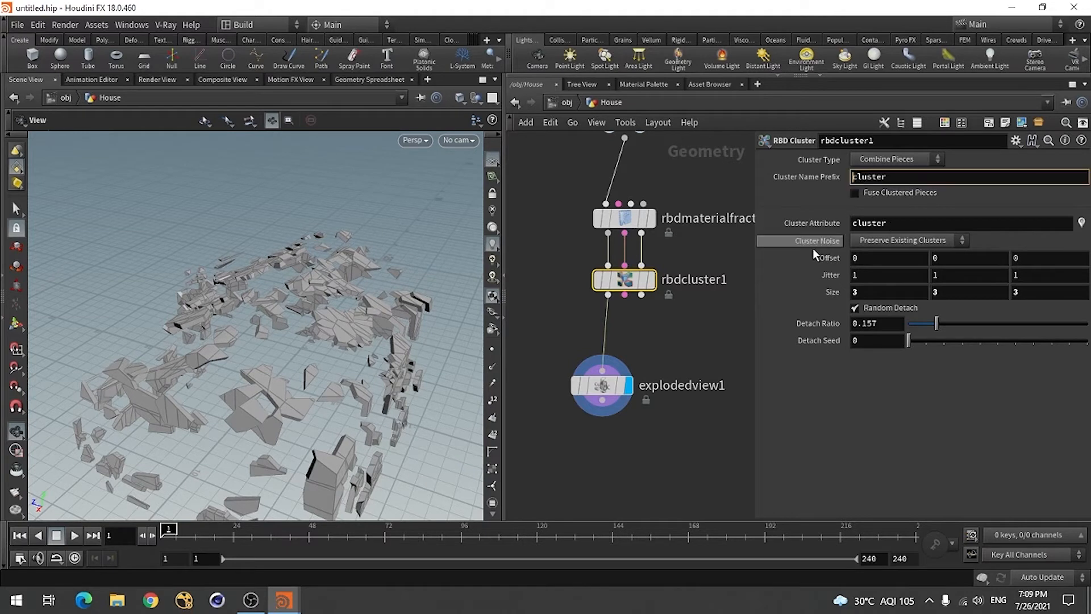
pyautogui.write('Wall_')
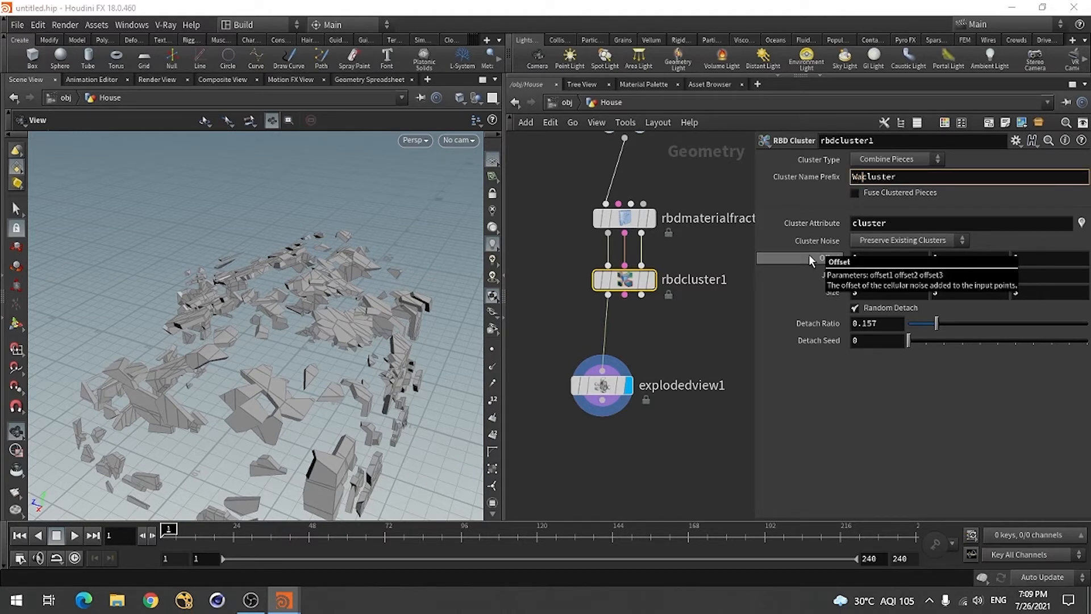
pyautogui.press('Return')
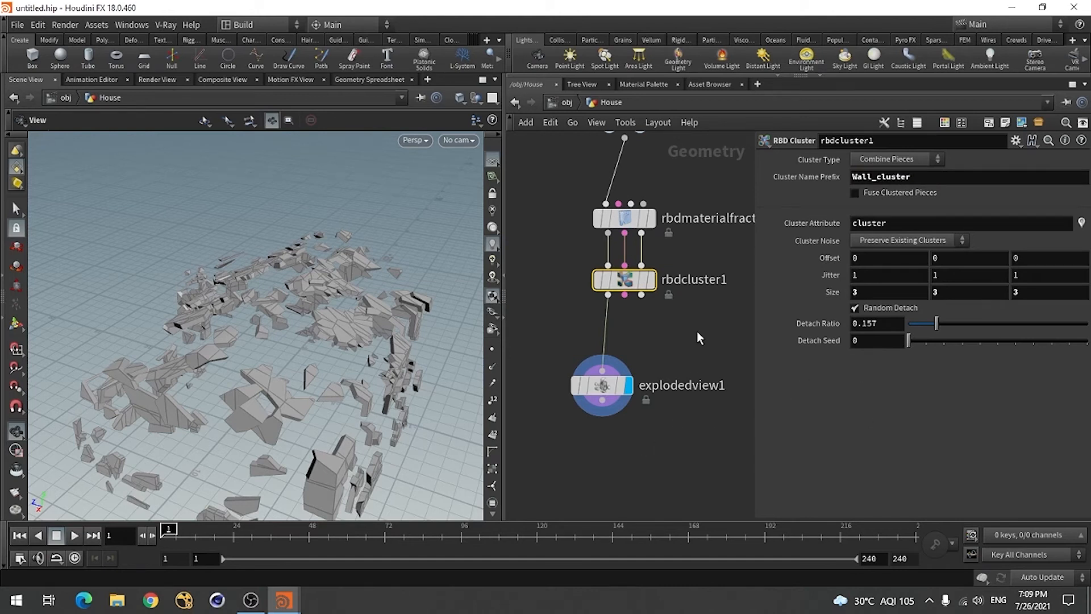
pyautogui.moveTo(374, 406)
pyautogui.mouseDown()
pyautogui.moveTo(321, 407)
pyautogui.moveTo(341, 392)
pyautogui.moveTo(354, 405)
pyautogui.mouseUp()
# Step: Move the Exploded View node lower and place an RBD Pack node between it and the RBD Cluster
pyautogui.moveTo(595, 386)
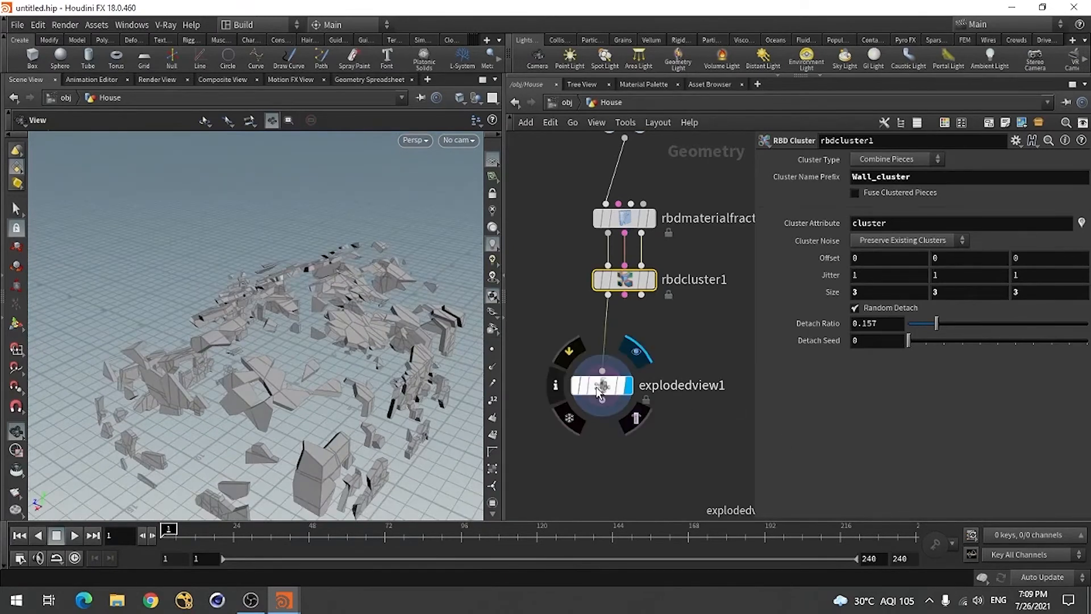
pyautogui.moveTo(595, 386); pyautogui.dragTo(609, 429)
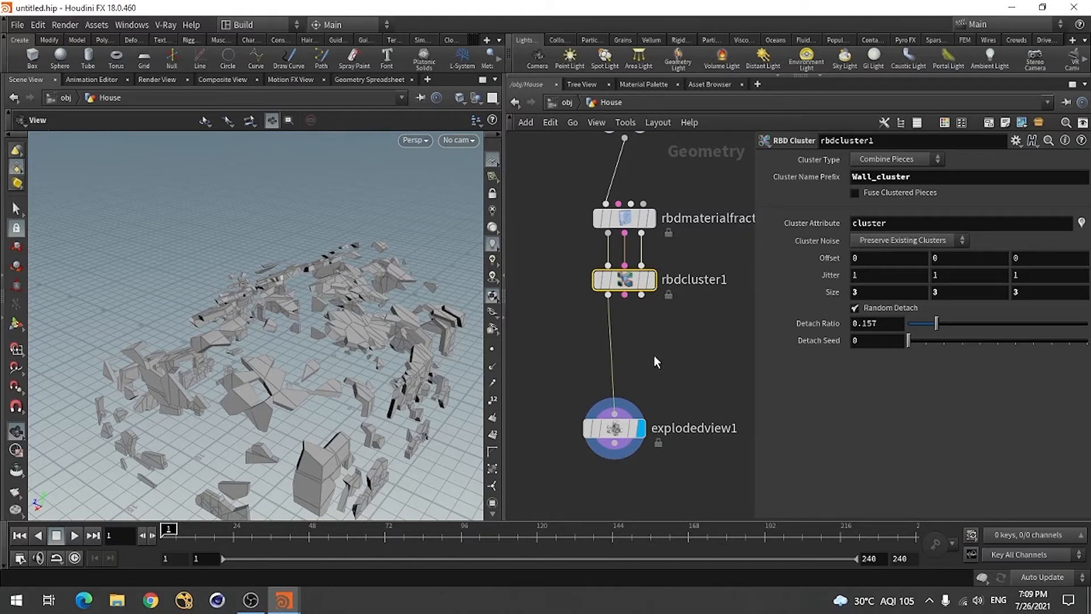
pyautogui.press('Tab')
pyautogui.write('rbd')
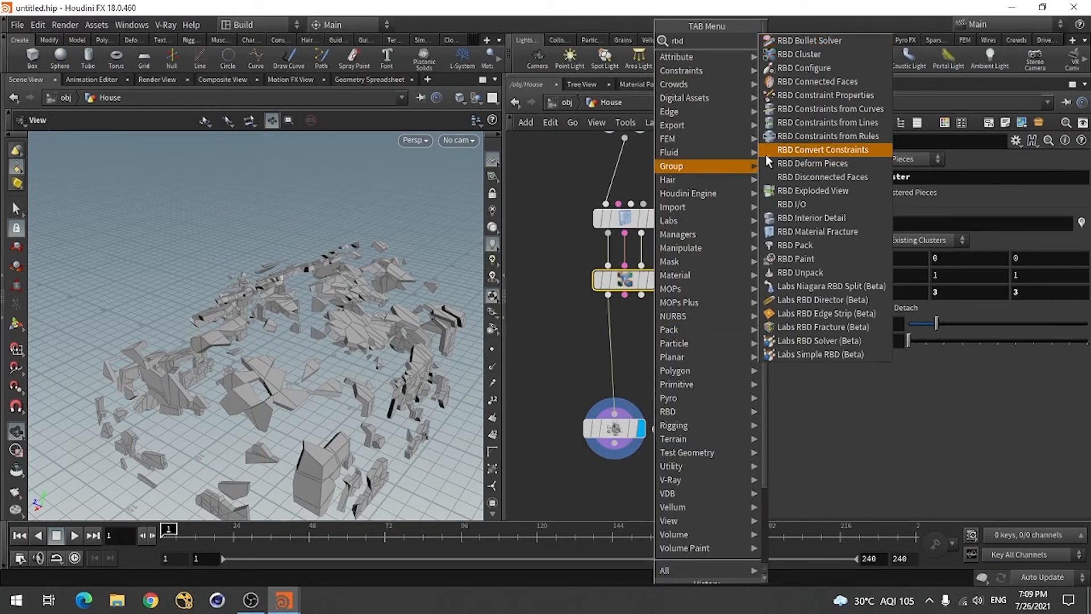
pyautogui.click(795, 245)
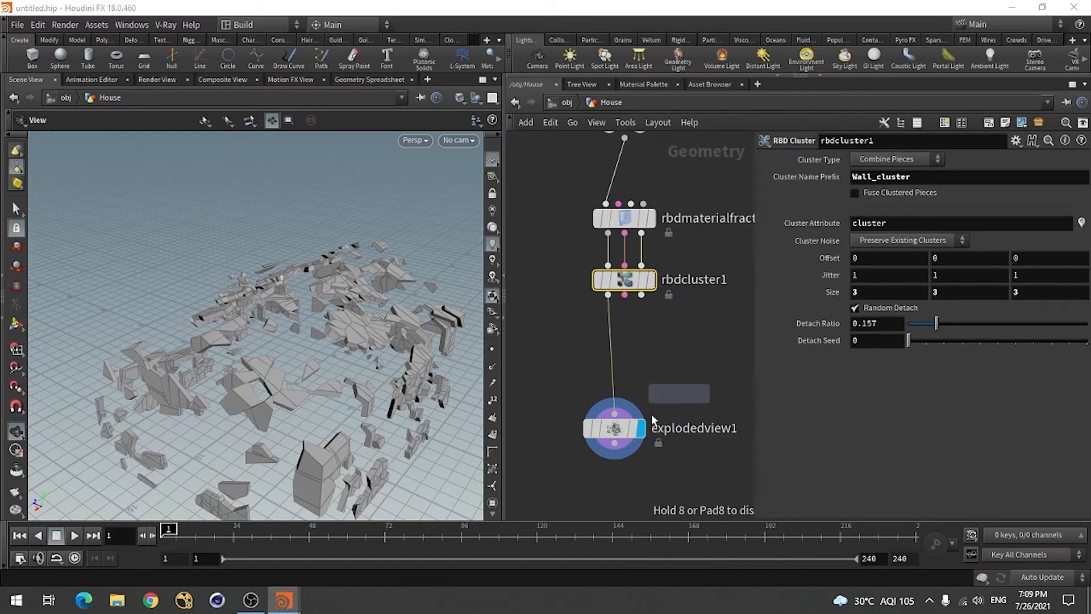
pyautogui.click(614, 345)
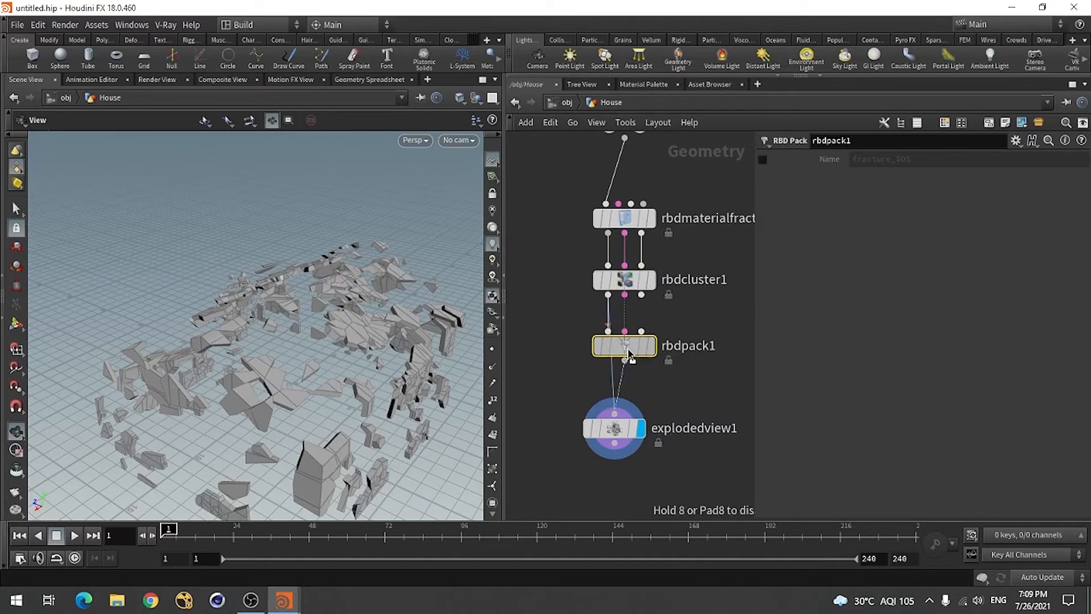
# Step: Connect all three RBD Cluster outputs to the RBD Pack, feed its output into the Exploded View and align the nodes
pyautogui.moveTo(641, 330)
pyautogui.mouseDown()
pyautogui.moveTo(624, 295)
pyautogui.moveTo(625, 332)
pyautogui.mouseUp()
pyautogui.moveTo(642, 295); pyautogui.dragTo(647, 362)
pyautogui.click(608, 295)
pyautogui.click(608, 331)
pyautogui.click(645, 369)
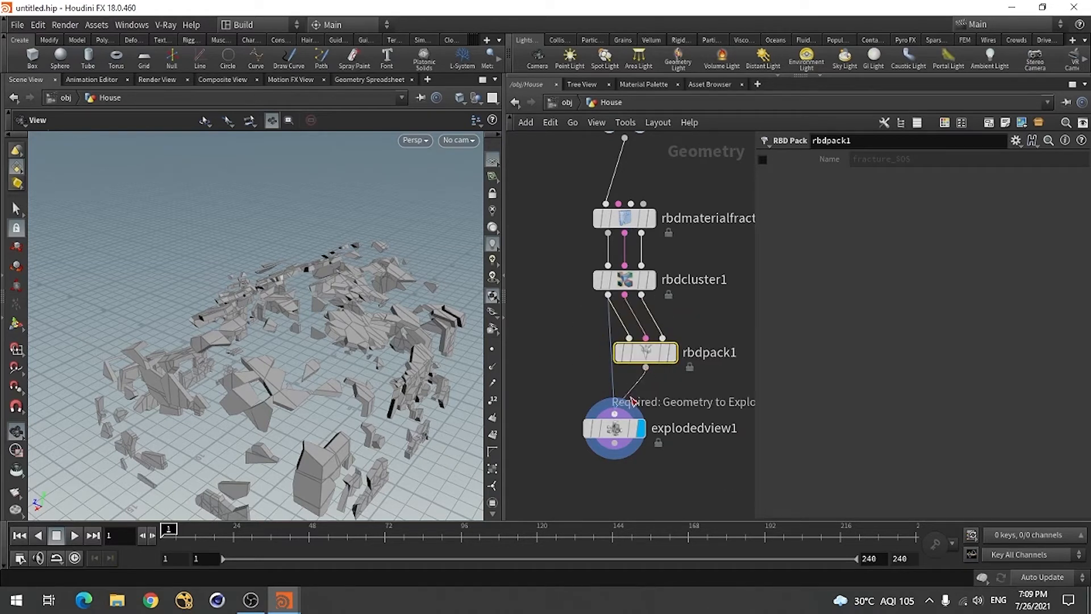
pyautogui.click(617, 435)
pyautogui.moveTo(653, 362); pyautogui.dragTo(632, 365)
pyautogui.moveTo(619, 437); pyautogui.dragTo(629, 455)
pyautogui.scroll(-4, 577, 364)
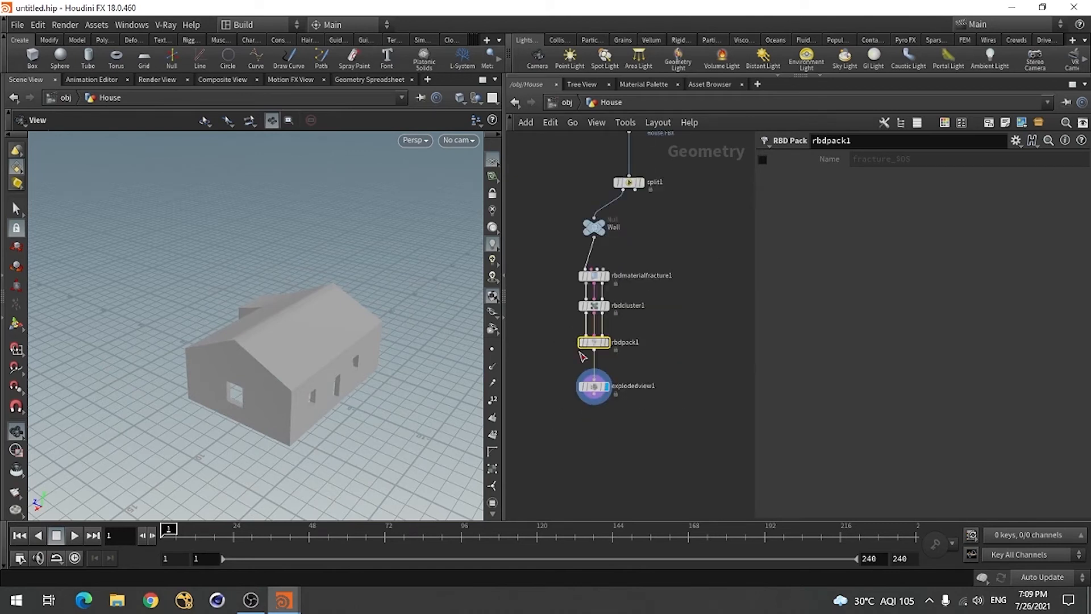
pyautogui.scroll(2, 581, 356)
pyautogui.doubleClick(602, 402)
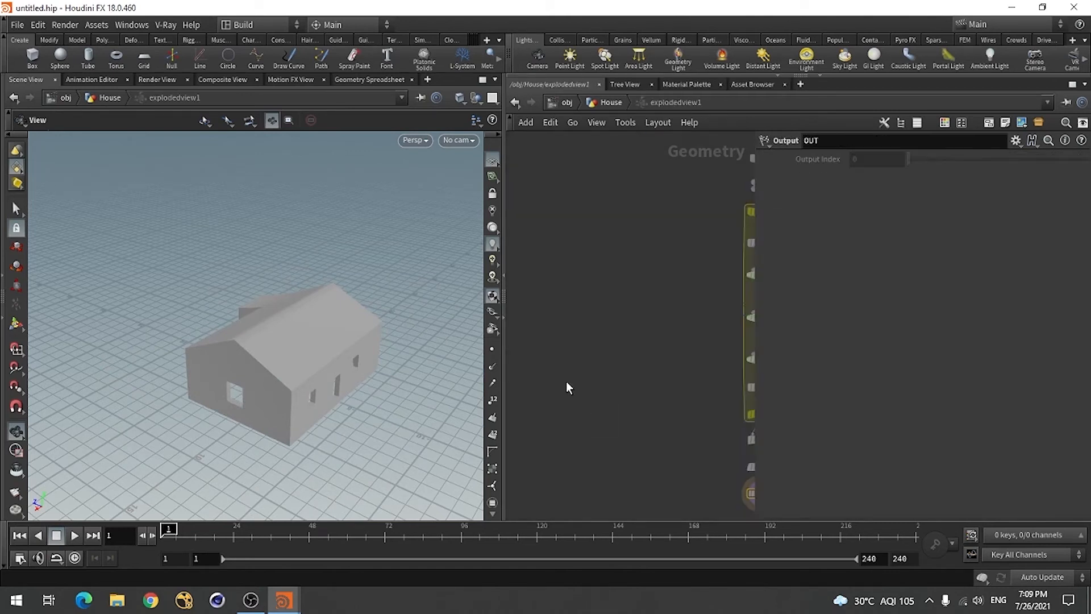
pyautogui.scroll(-3, 576, 271)
pyautogui.click(515, 102)
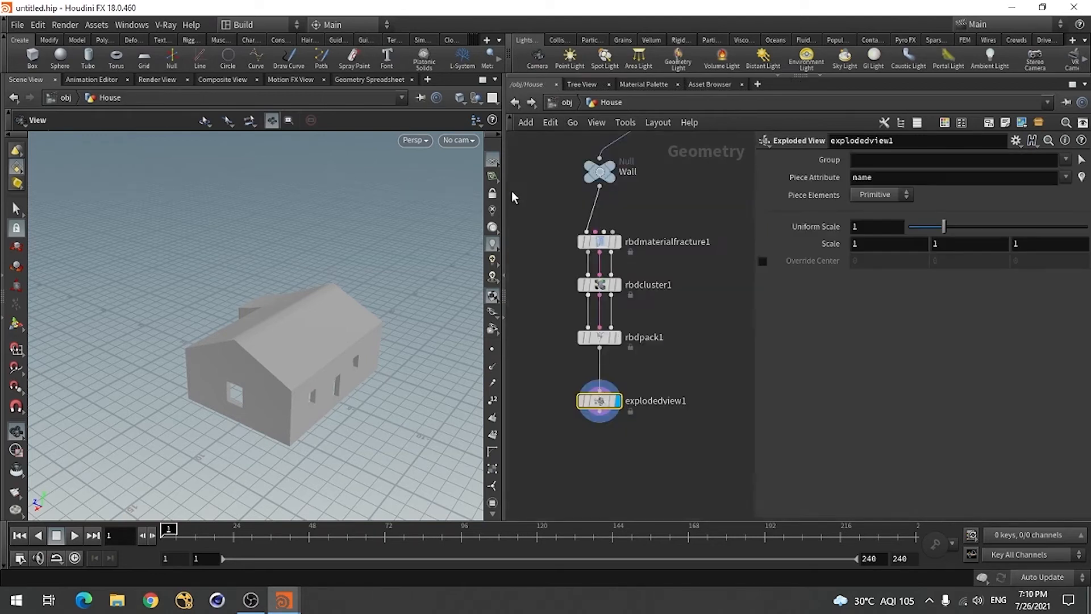
# Step: Move the Exploded View node off to the side and add a Merge node below the RBD Pack
pyautogui.scroll(4, 596, 403)
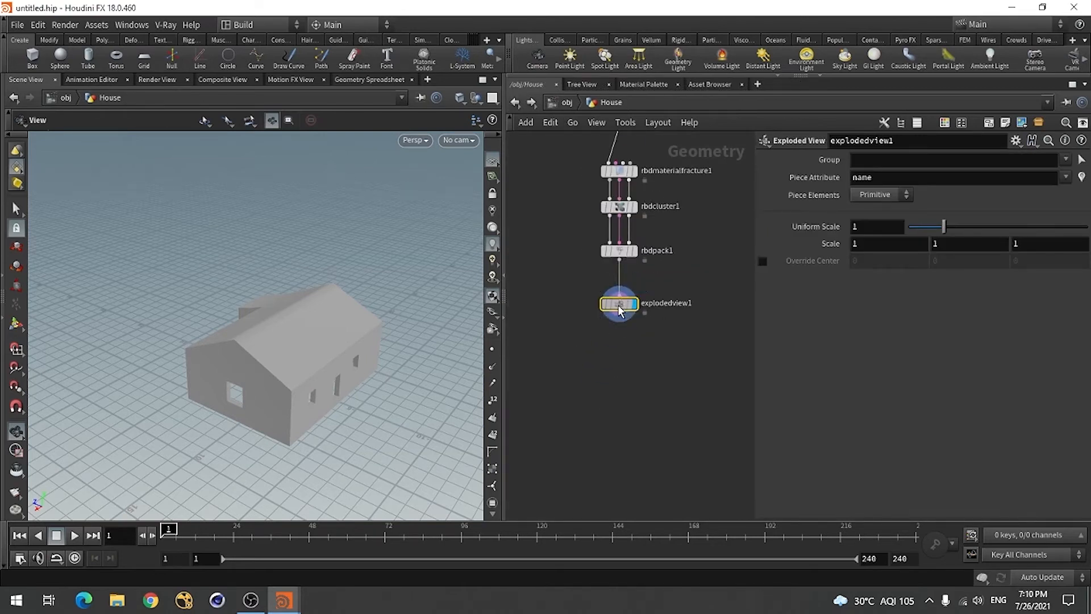
pyautogui.moveTo(619, 305); pyautogui.dragTo(549, 288)
pyautogui.scroll(-2, 615, 384)
pyautogui.scroll(2, 707, 387)
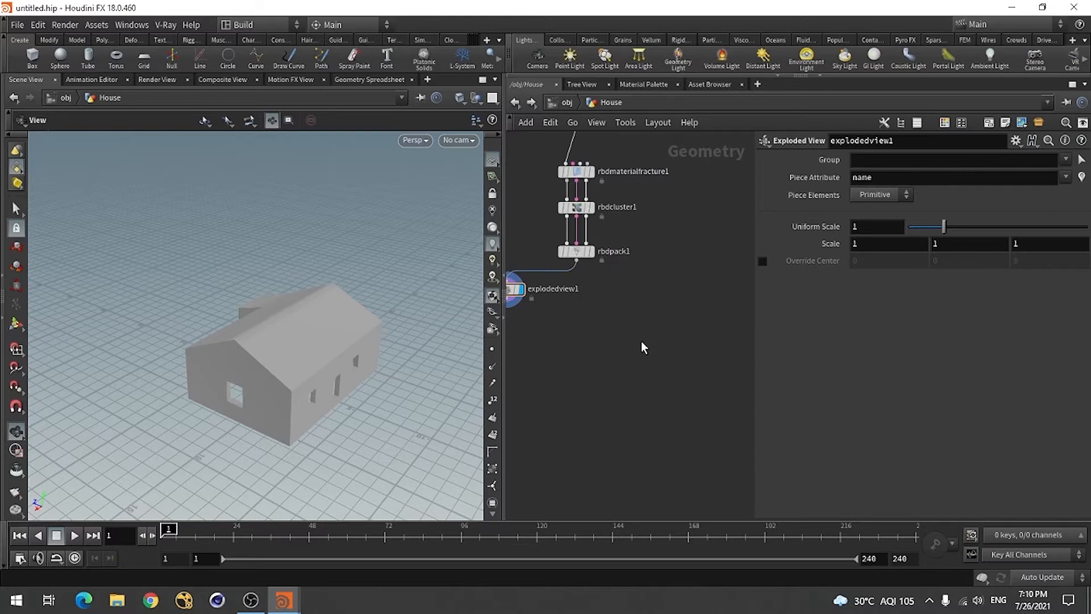
pyautogui.press('Tab')
pyautogui.write('merge')
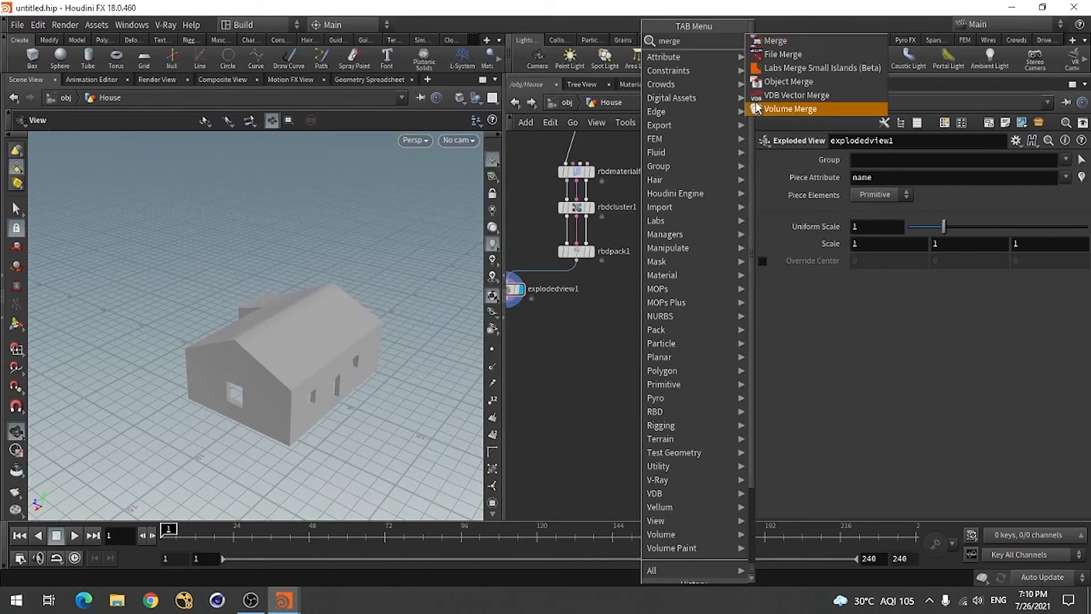
pyautogui.click(777, 40)
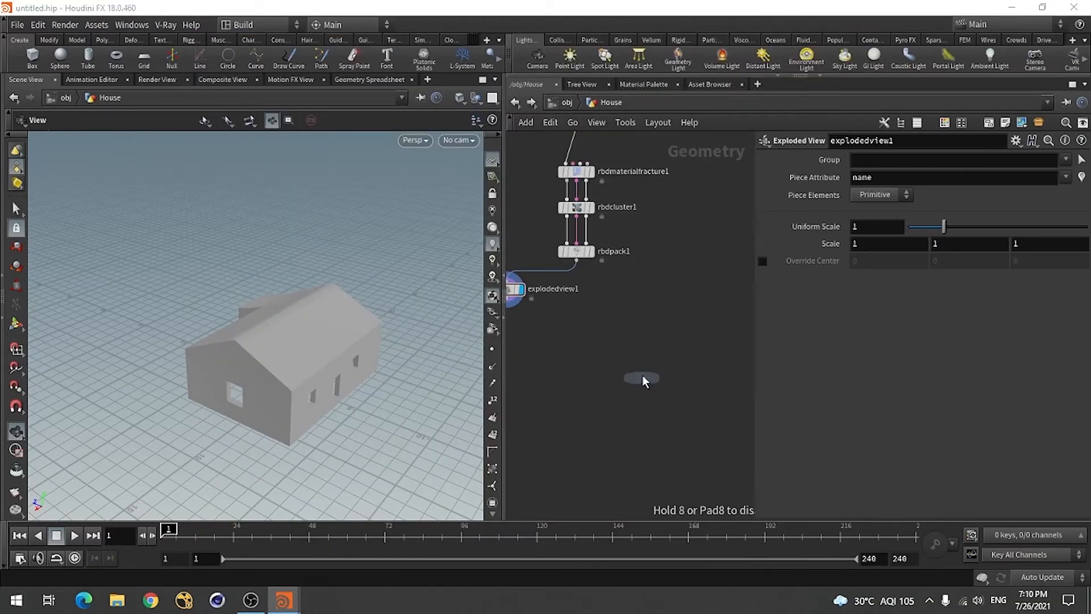
pyautogui.click(656, 345)
# Step: Connect the RBD Pack's output to the Merge node, display the merge and check the walls
pyautogui.moveTo(577, 262); pyautogui.dragTo(657, 341)
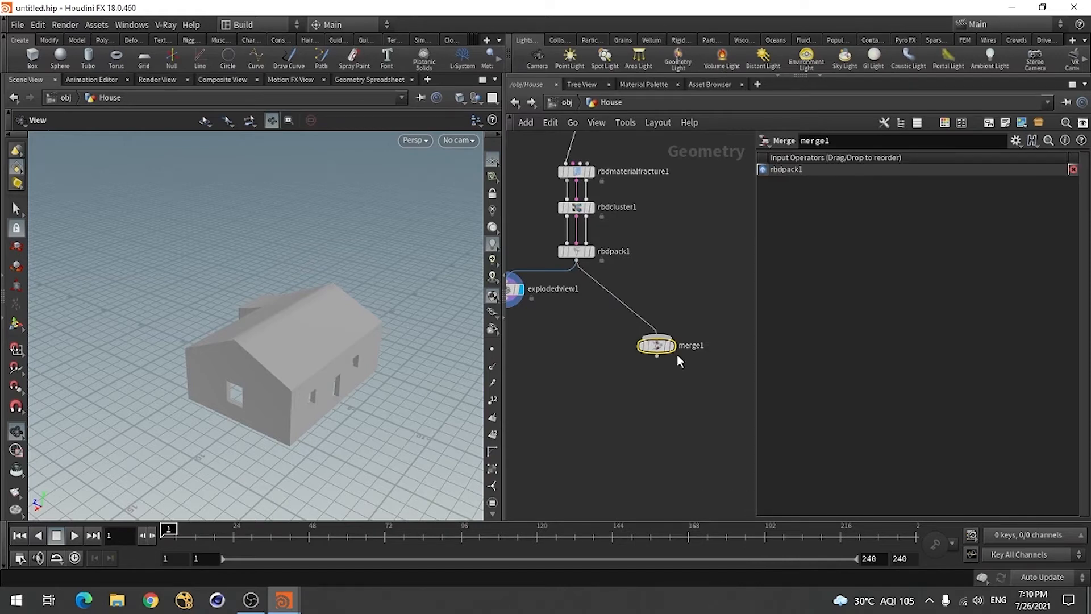
pyautogui.click(673, 346)
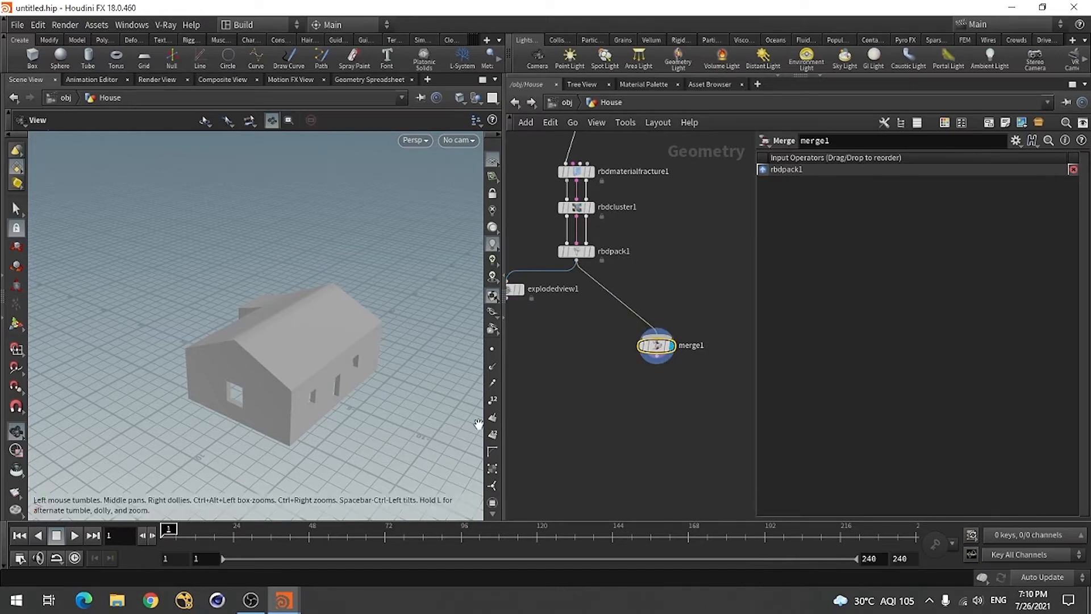
pyautogui.moveTo(366, 388); pyautogui.dragTo(335, 391)
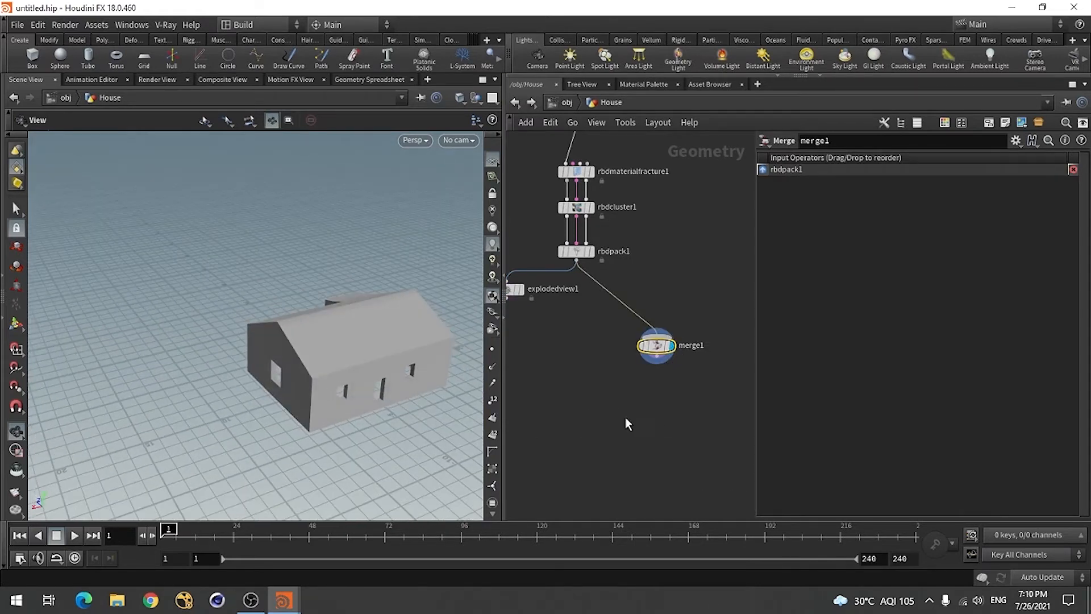
pyautogui.scroll(-4, 590, 426)
pyautogui.scroll(3, 612, 344)
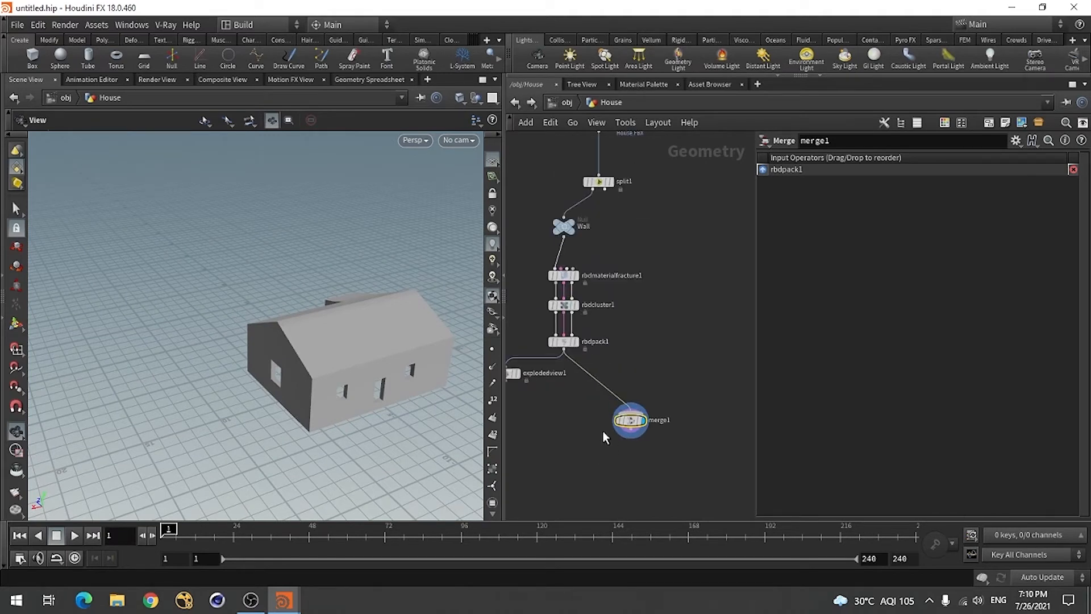
pyautogui.moveTo(570, 312)
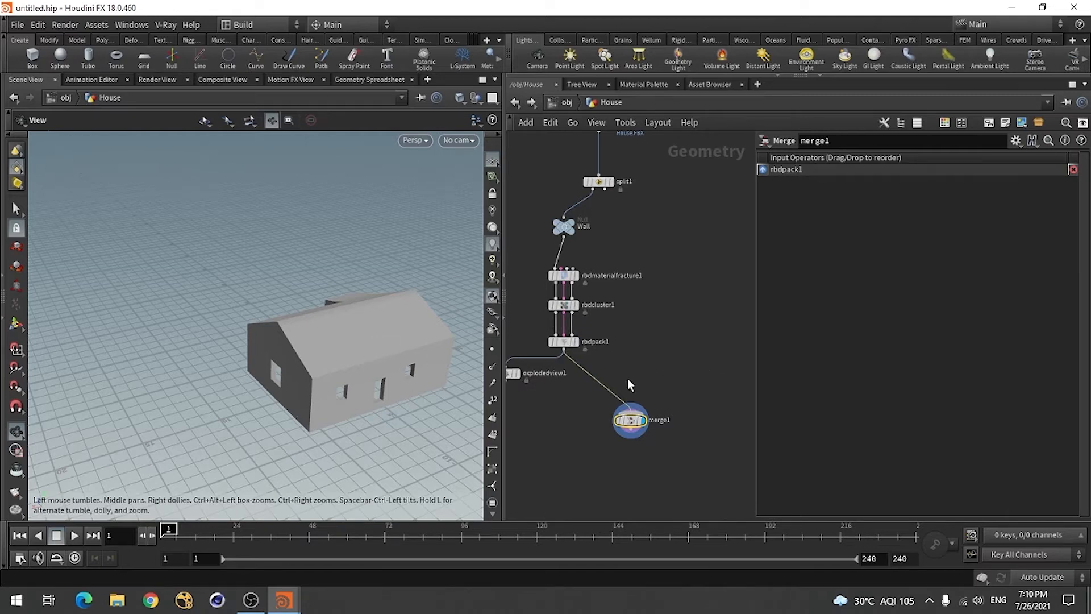
# Step: Add a second Split node on the first split's second output, display it and inspect the remaining house parts
pyautogui.scroll(-1, 586, 210)
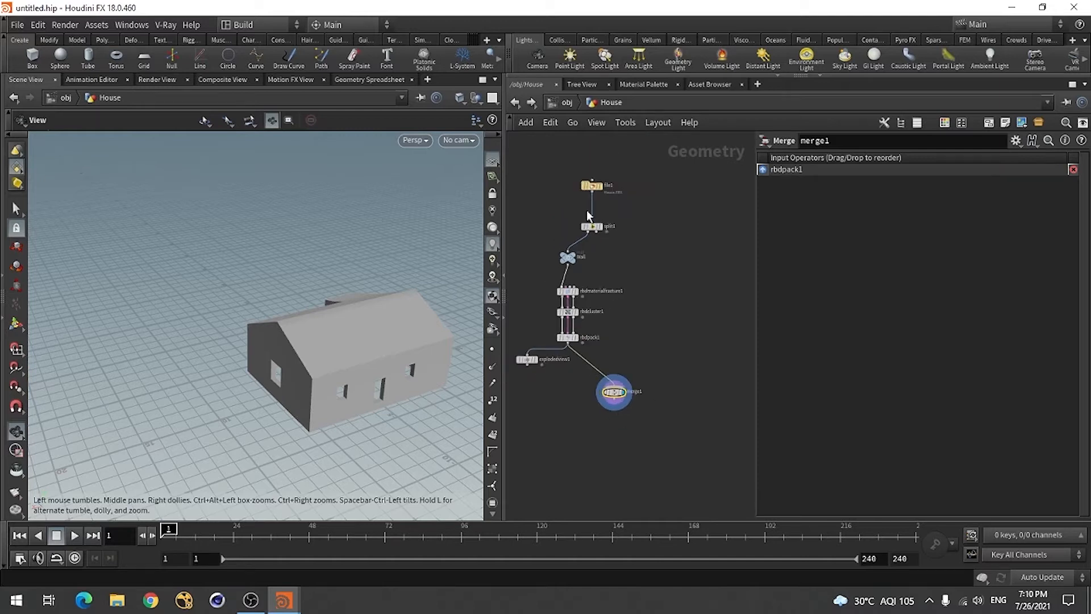
pyautogui.scroll(4, 568, 209)
pyautogui.click(557, 202)
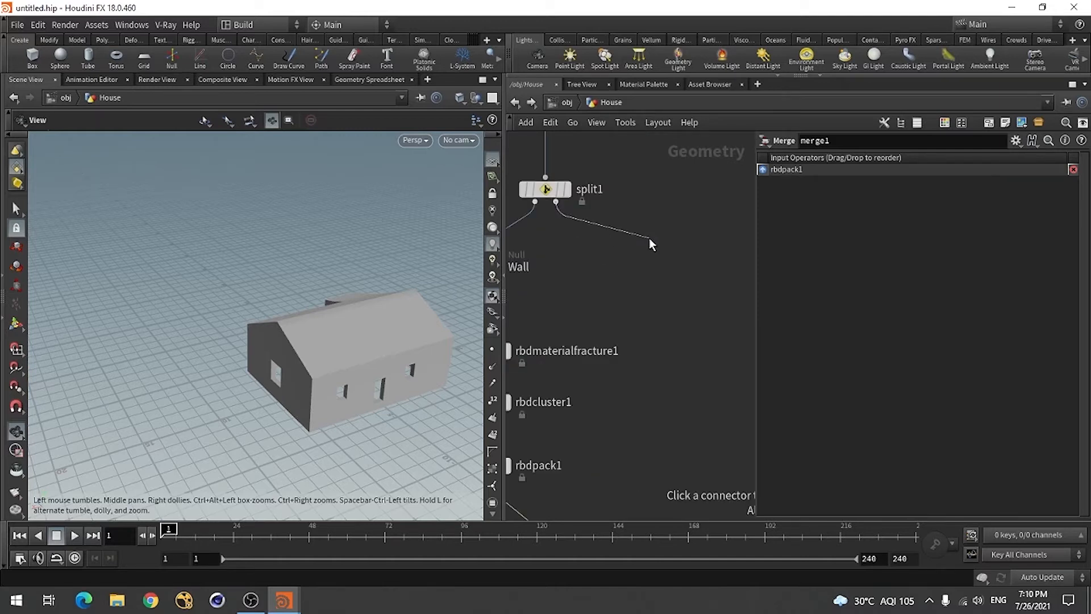
pyautogui.press('Tab')
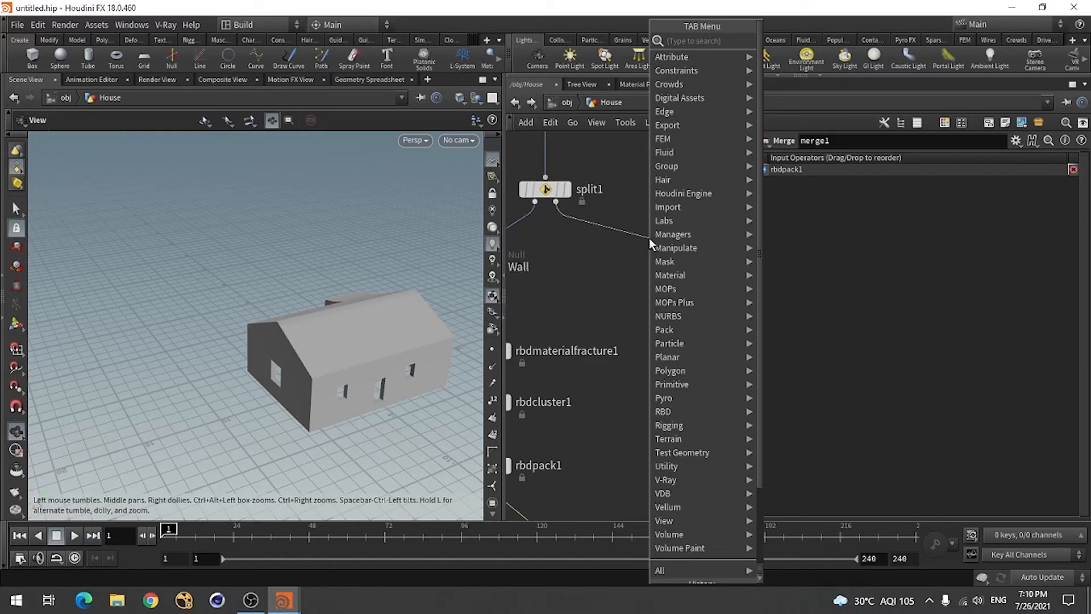
pyautogui.write('spli')
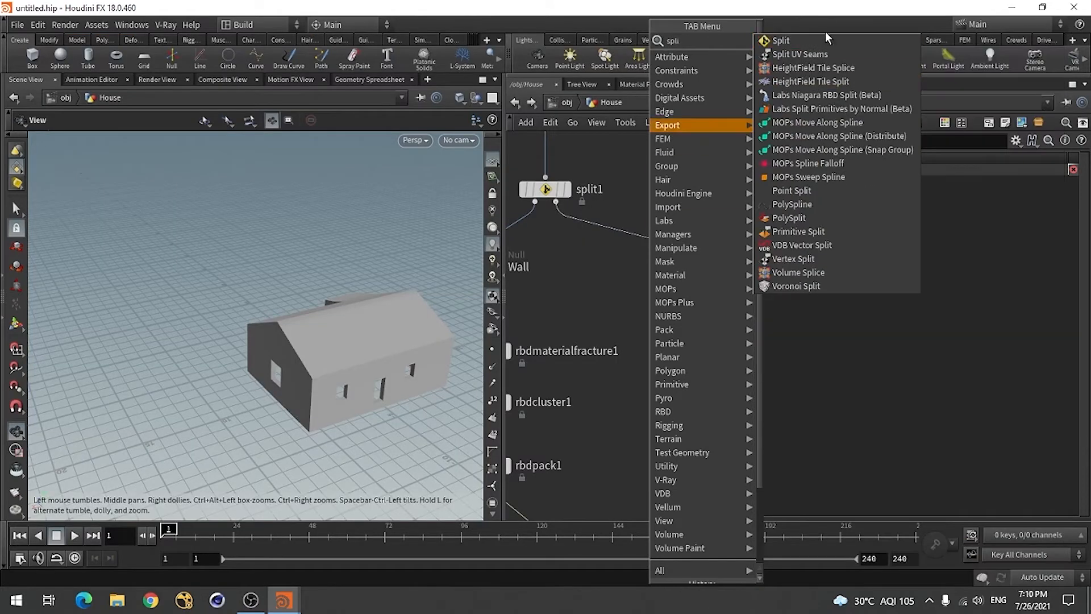
pyautogui.click(819, 42)
pyautogui.moveTo(652, 248); pyautogui.dragTo(660, 262)
pyautogui.click(678, 259)
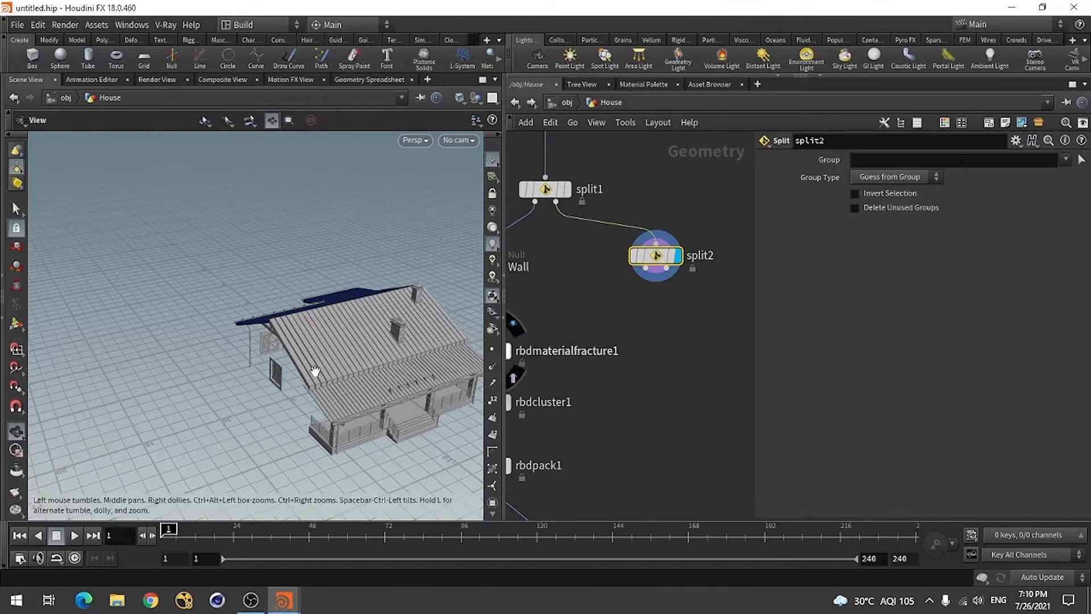
pyautogui.moveTo(314, 370); pyautogui.dragTo(378, 346)
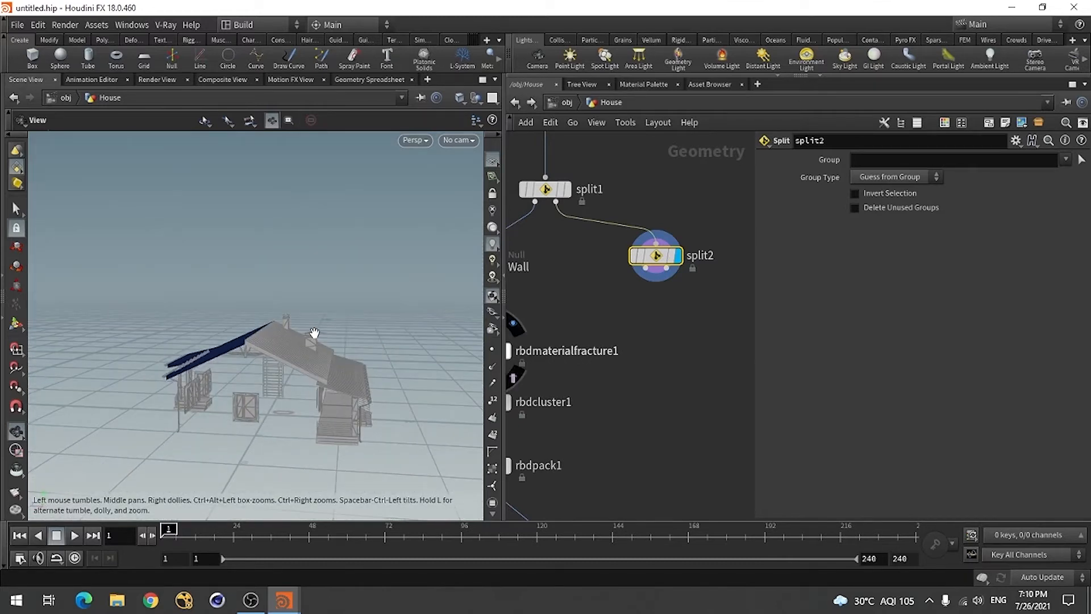
pyautogui.click(1065, 160)
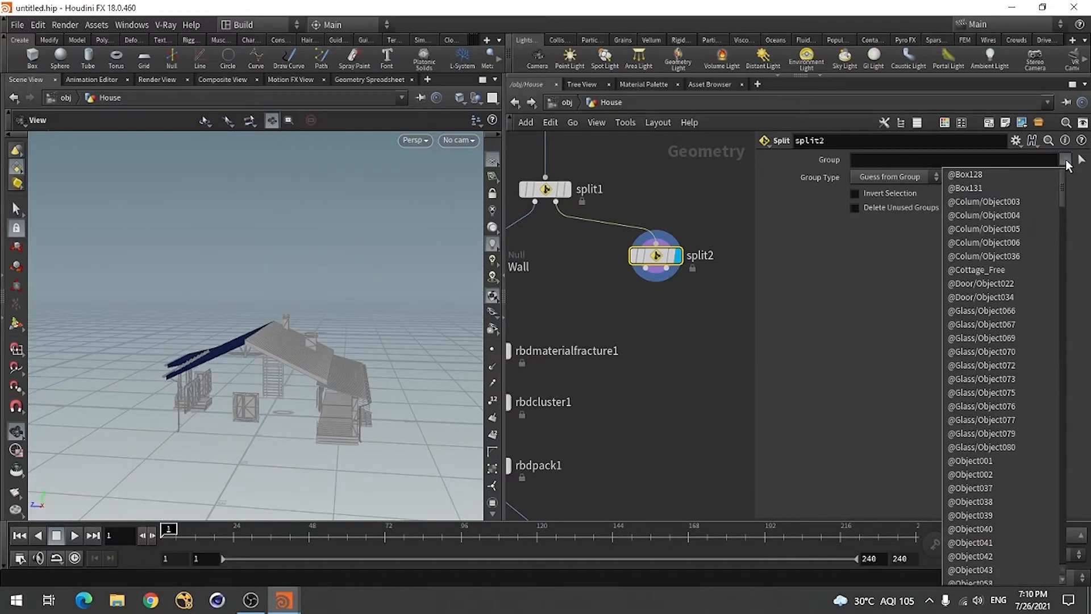
pyautogui.scroll(-5, 999, 353)
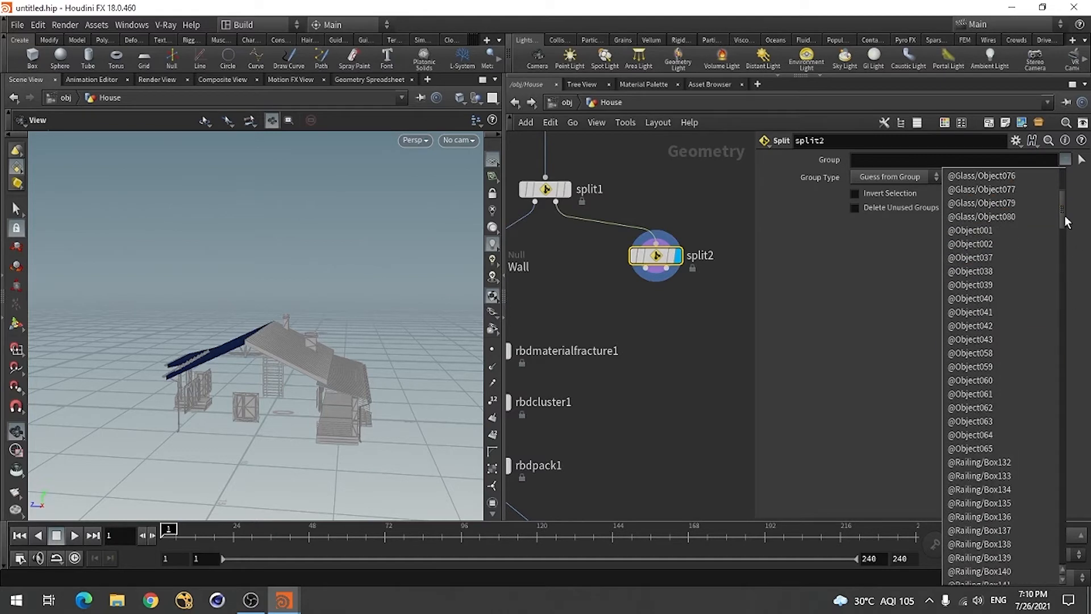
pyautogui.moveTo(1066, 222); pyautogui.dragTo(1070, 267)
pyautogui.click(1072, 313)
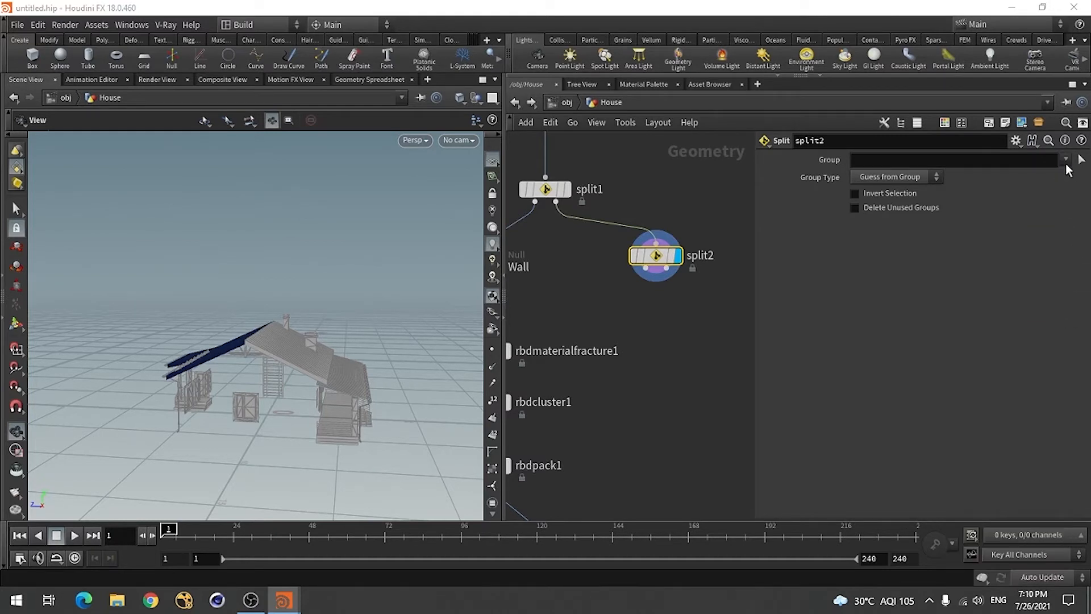
pyautogui.click(1066, 161)
pyautogui.moveTo(1065, 203); pyautogui.dragTo(1068, 280)
pyautogui.click(1068, 350)
pyautogui.click(1065, 160)
pyautogui.moveTo(1063, 199); pyautogui.dragTo(1060, 400)
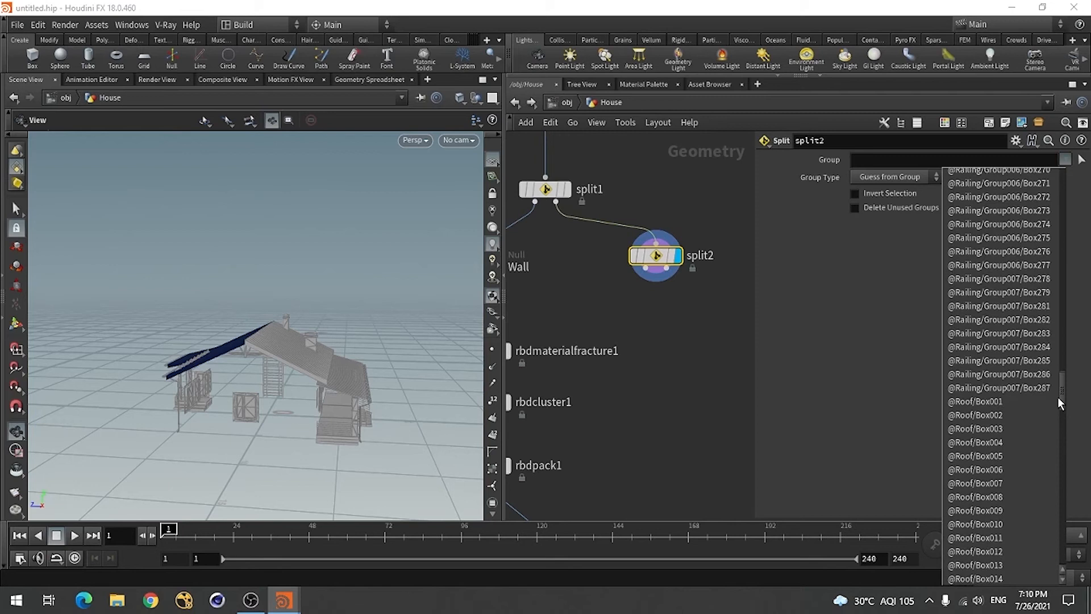
pyautogui.click(968, 405)
pyautogui.click(952, 162)
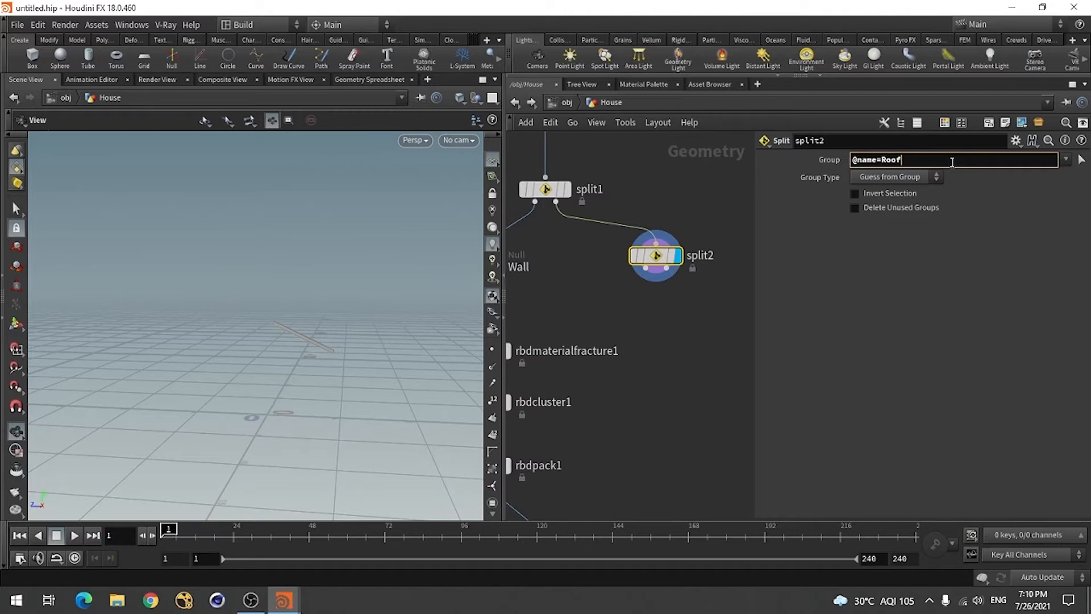
pyautogui.press('Return')
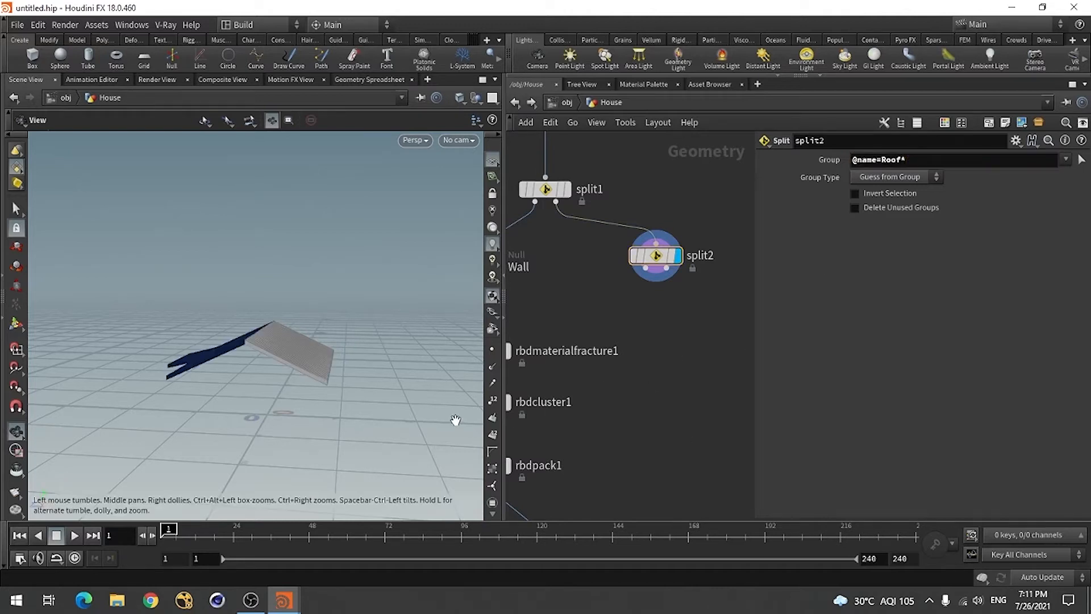
pyautogui.moveTo(246, 375); pyautogui.dragTo(209, 394)
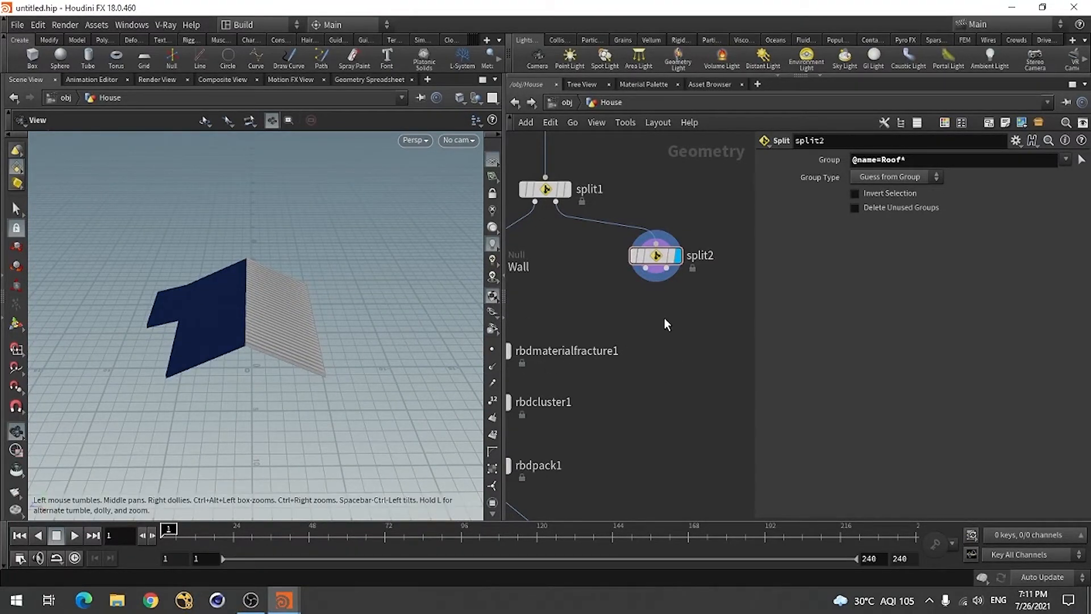
# Step: Shift the second Split node further aside and add a Null node on its first output
pyautogui.scroll(-1, 663, 318)
pyautogui.scroll(1, 634, 307)
pyautogui.scroll(-3, 530, 296)
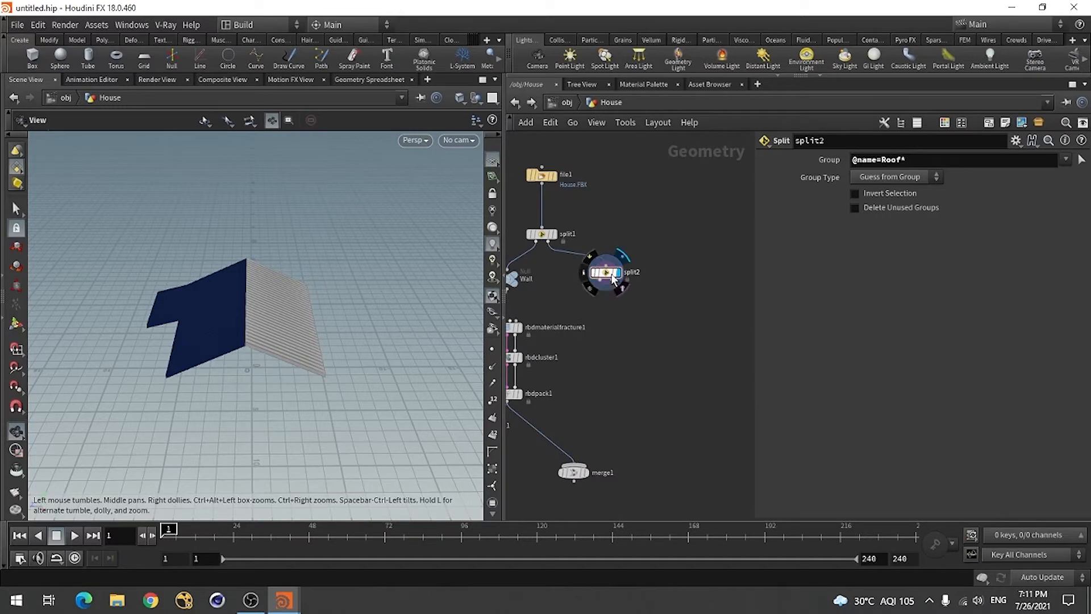
pyautogui.moveTo(604, 271); pyautogui.dragTo(632, 271)
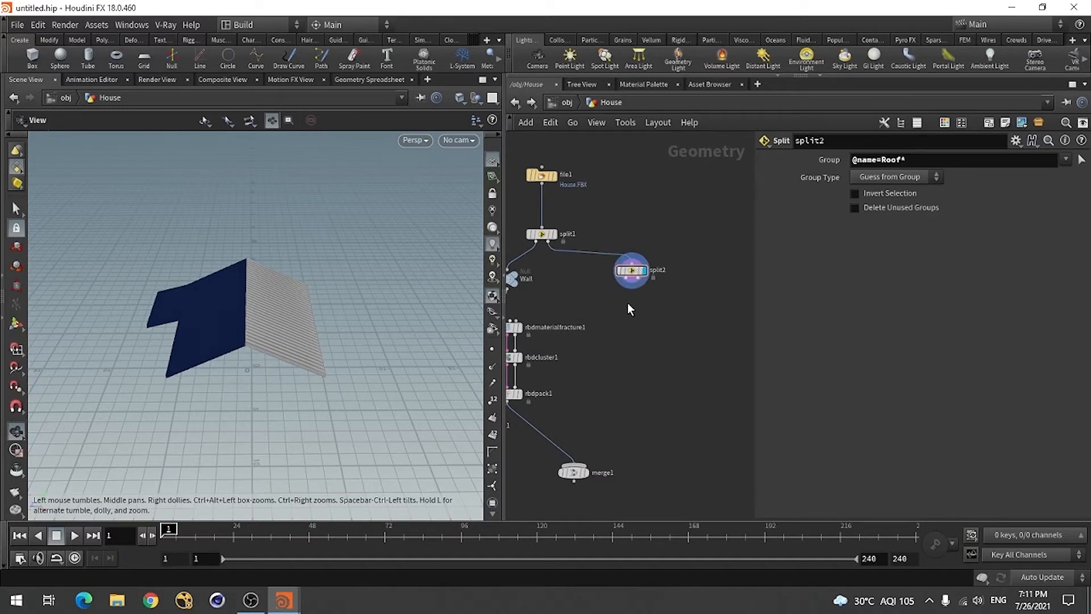
pyautogui.press('Tab')
pyautogui.write('null')
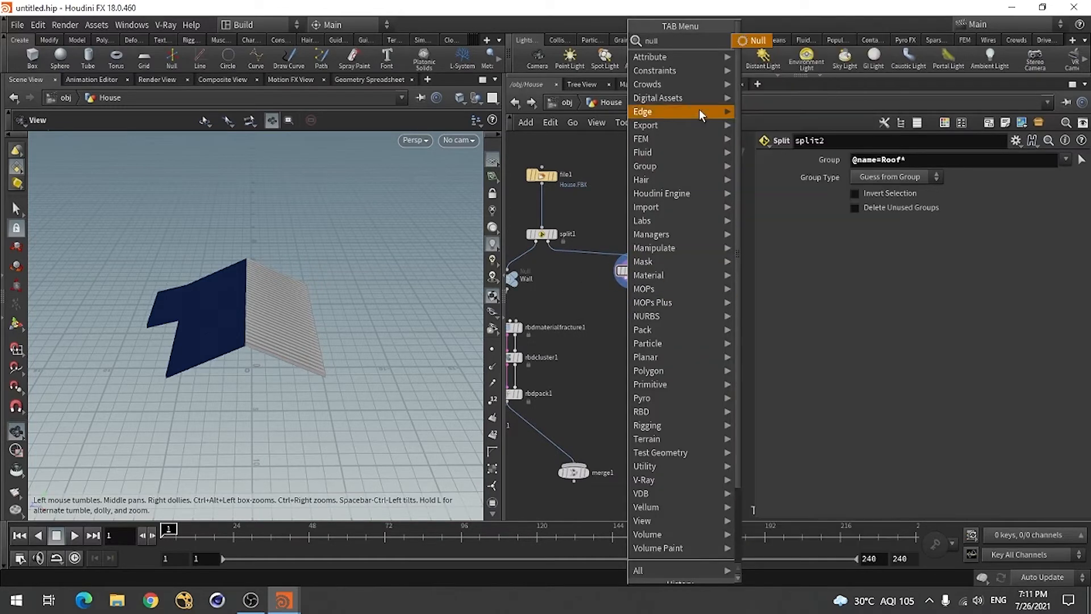
pyautogui.press('Return')
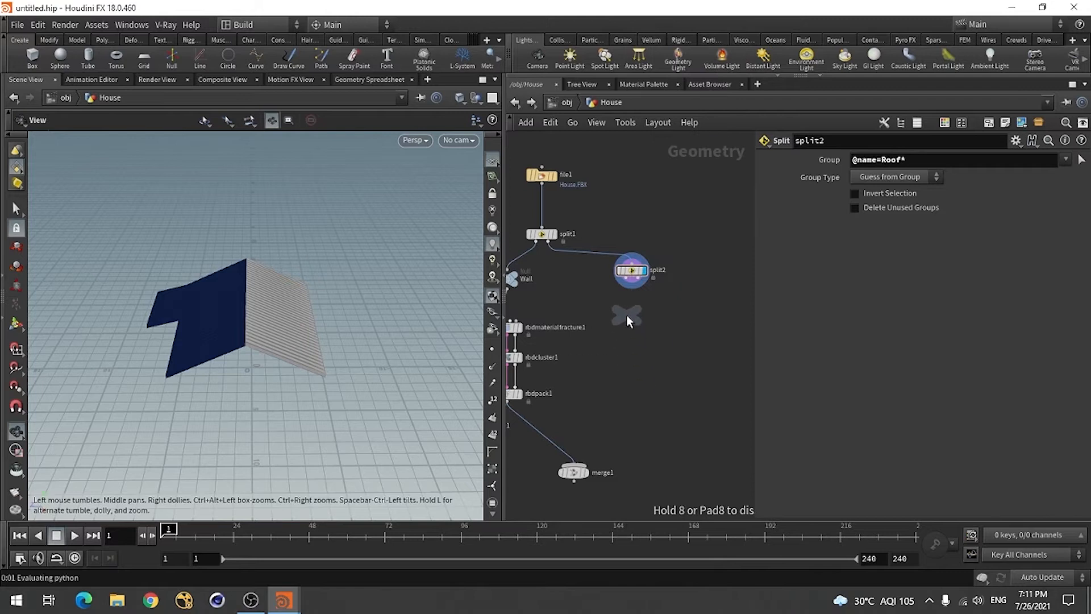
pyautogui.click(626, 315)
pyautogui.scroll(4, 622, 337)
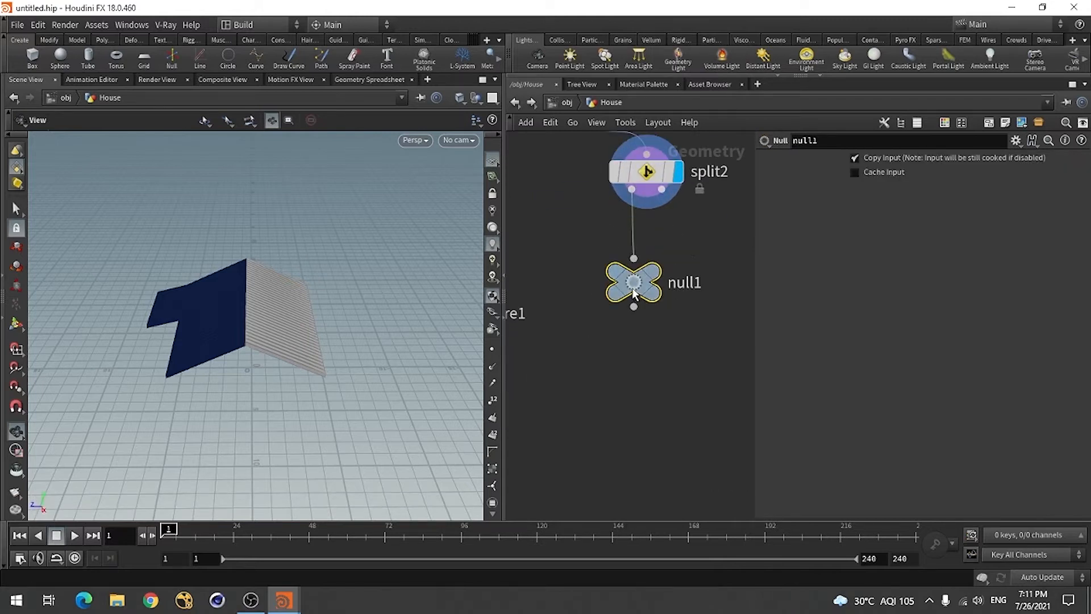
# Step: Move the new Null slightly down, display it and rename it Roof
pyautogui.moveTo(637, 287); pyautogui.dragTo(635, 312)
pyautogui.click(661, 314)
pyautogui.doubleClick(680, 309)
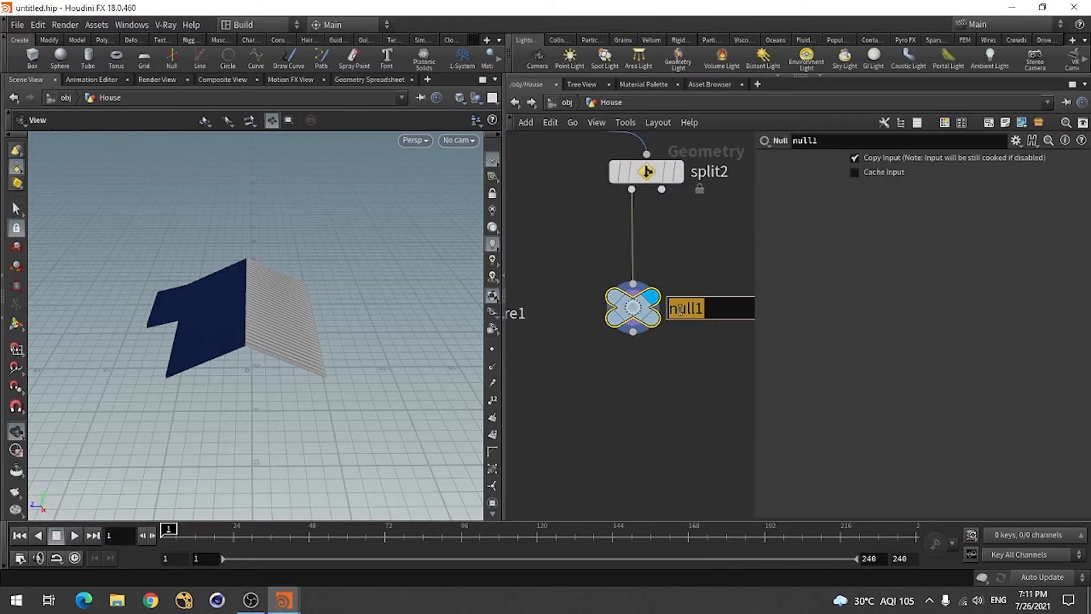
pyautogui.write('Roof')
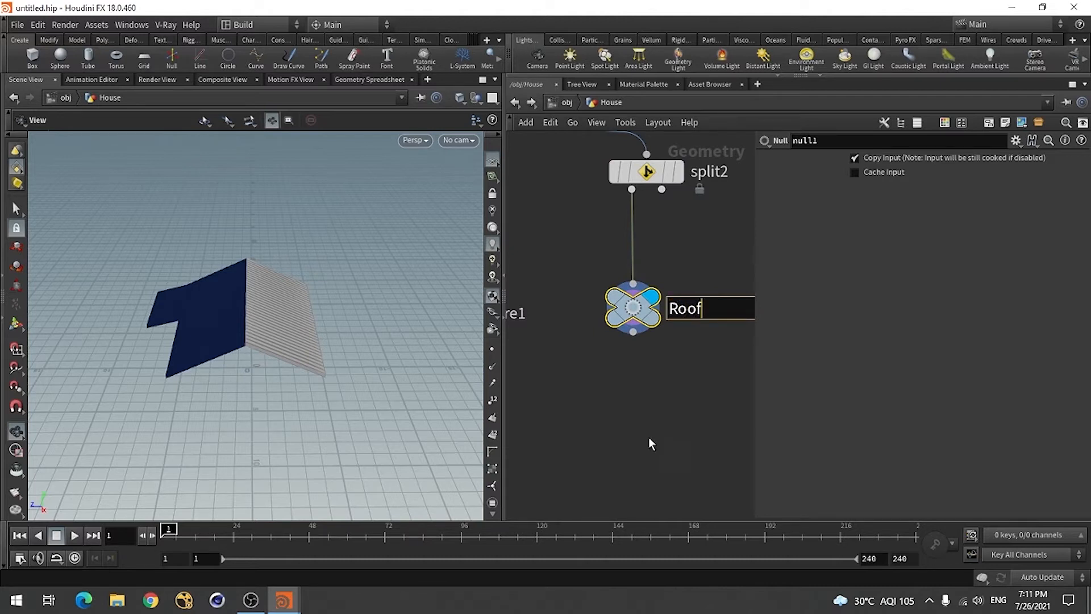
pyautogui.press('Return')
pyautogui.scroll(-4, 645, 401)
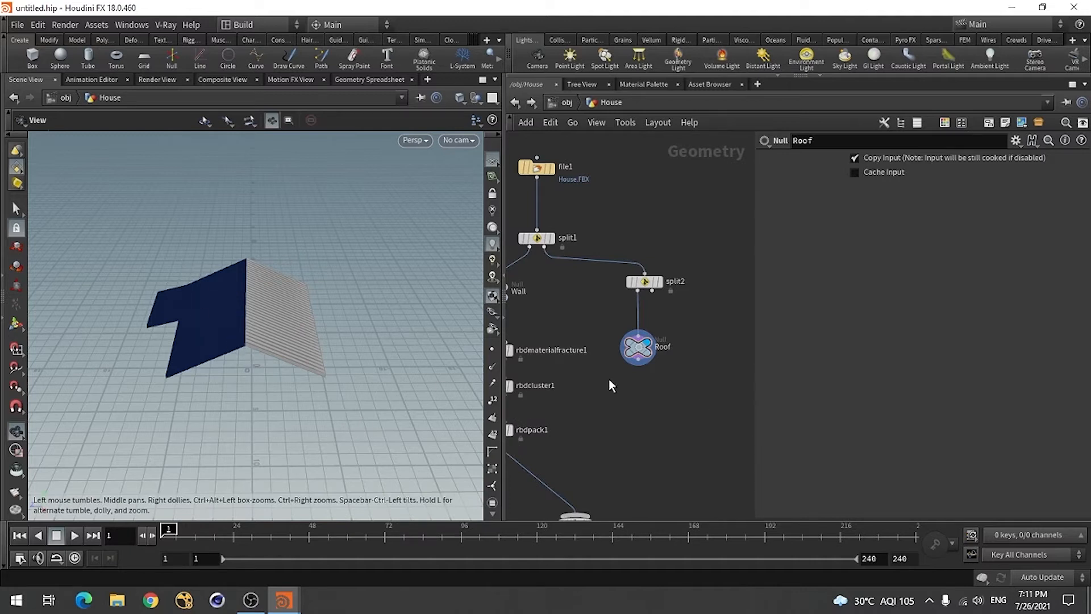
# Step: Select all pieces of the roof's dark, inward-facing half using 3D Connected Geometry selection
pyautogui.click(16, 209)
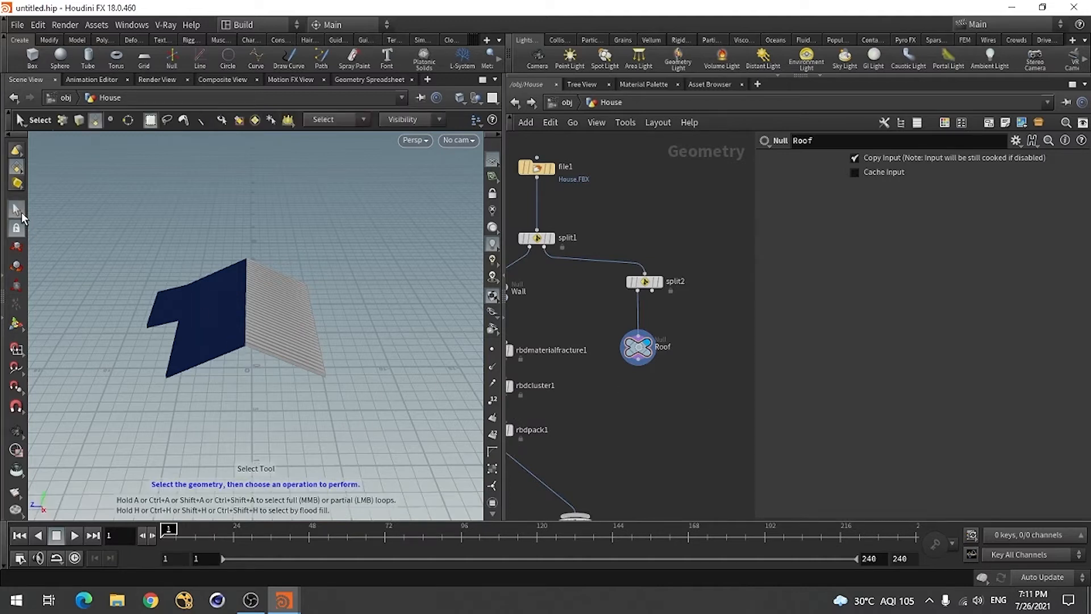
pyautogui.moveTo(128, 246); pyautogui.dragTo(197, 444)
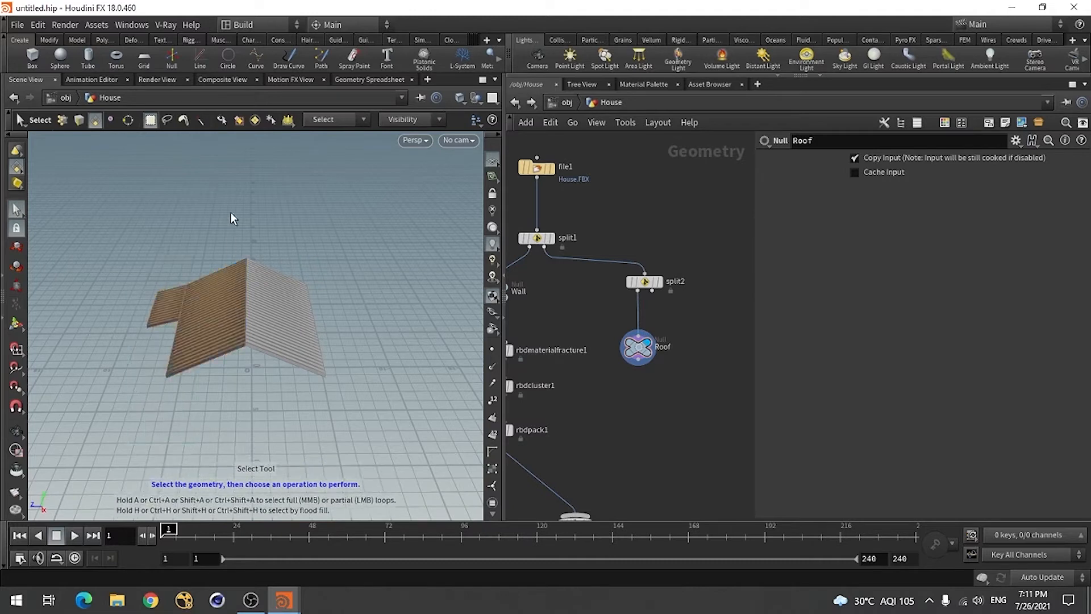
pyautogui.click(327, 119)
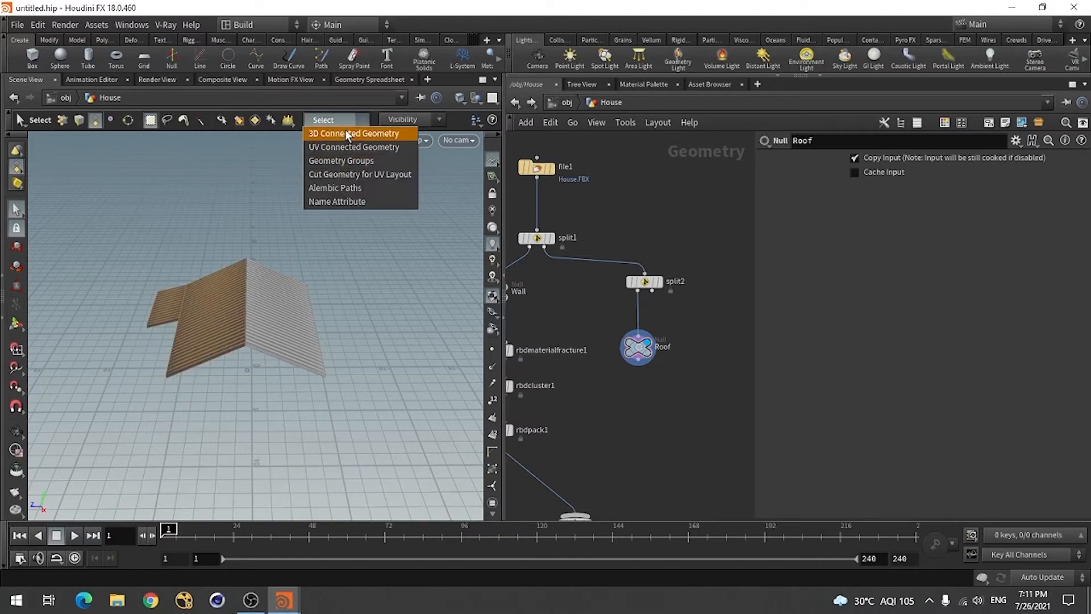
pyautogui.click(346, 133)
pyautogui.moveTo(145, 220); pyautogui.dragTo(239, 428)
# Step: Create a primitive group from the selected roof pieces with a Group node after the Roof null
pyautogui.press('Escape')
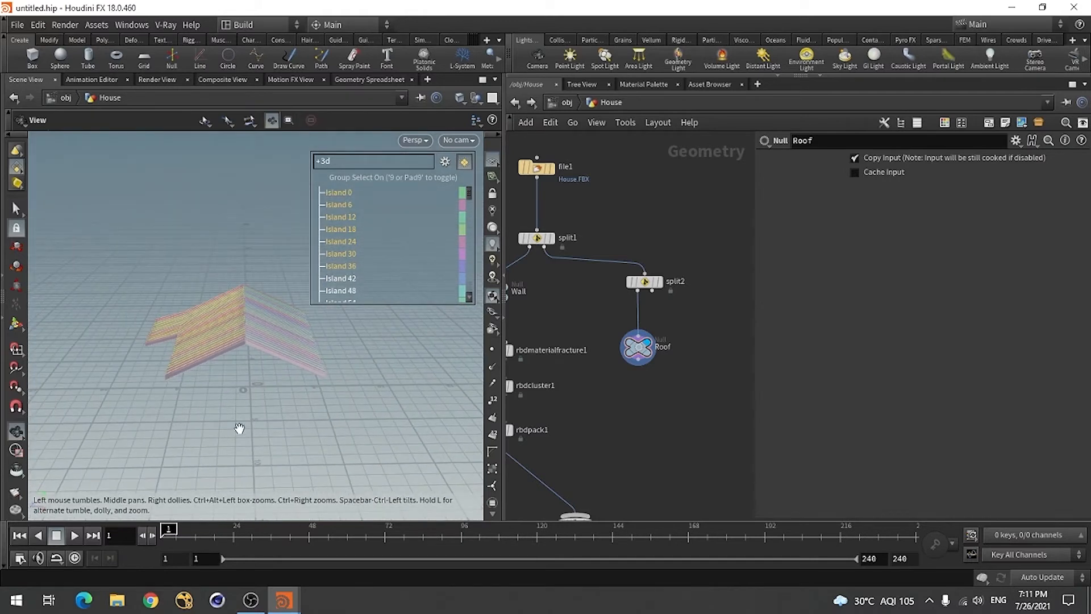
pyautogui.press('s')
pyautogui.press('Tab')
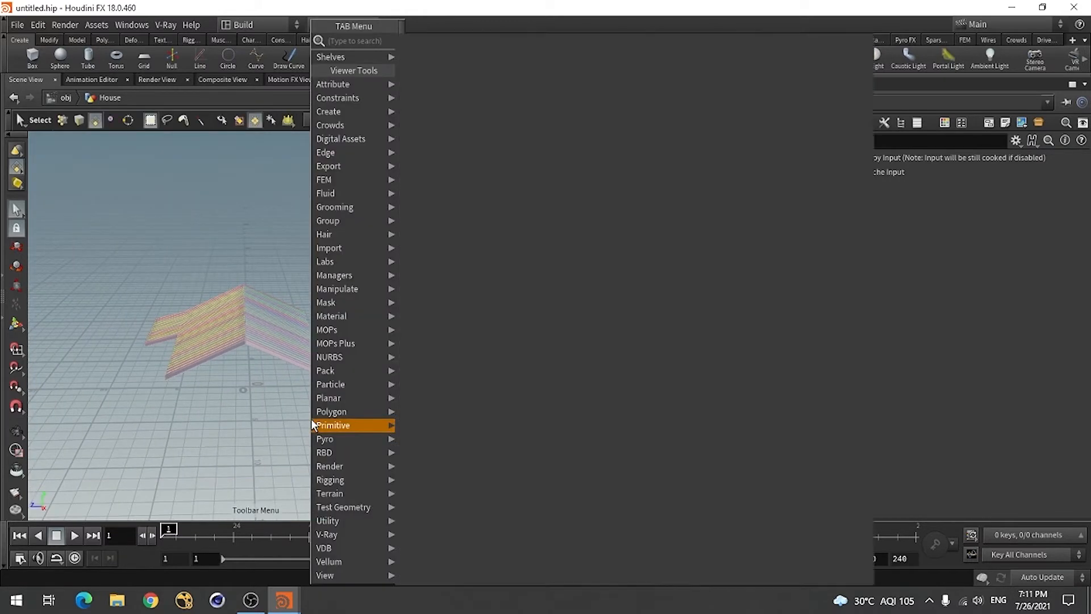
pyautogui.write('group')
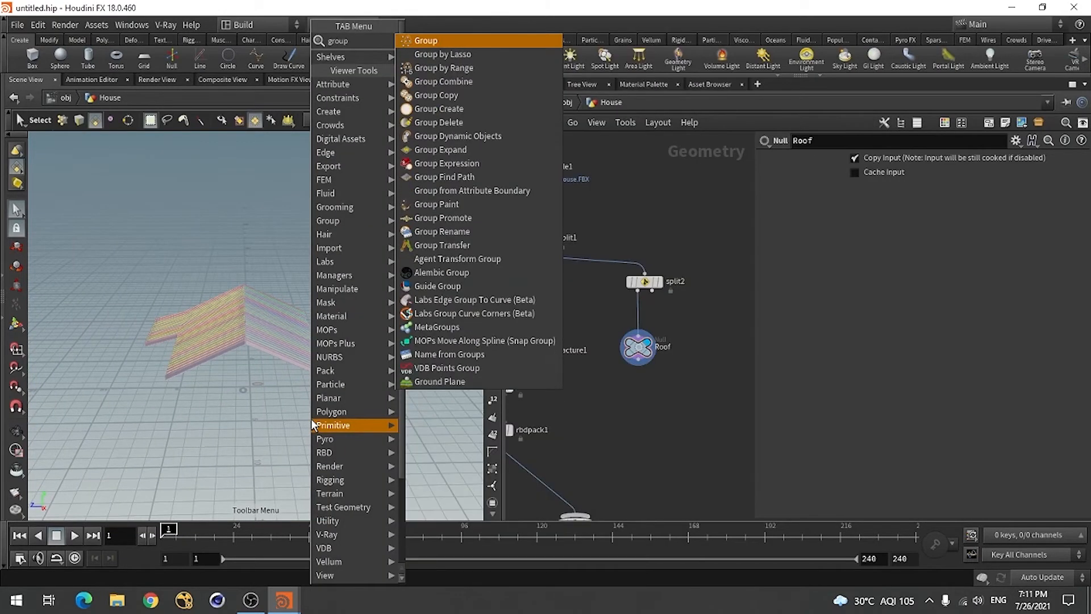
pyautogui.click(428, 42)
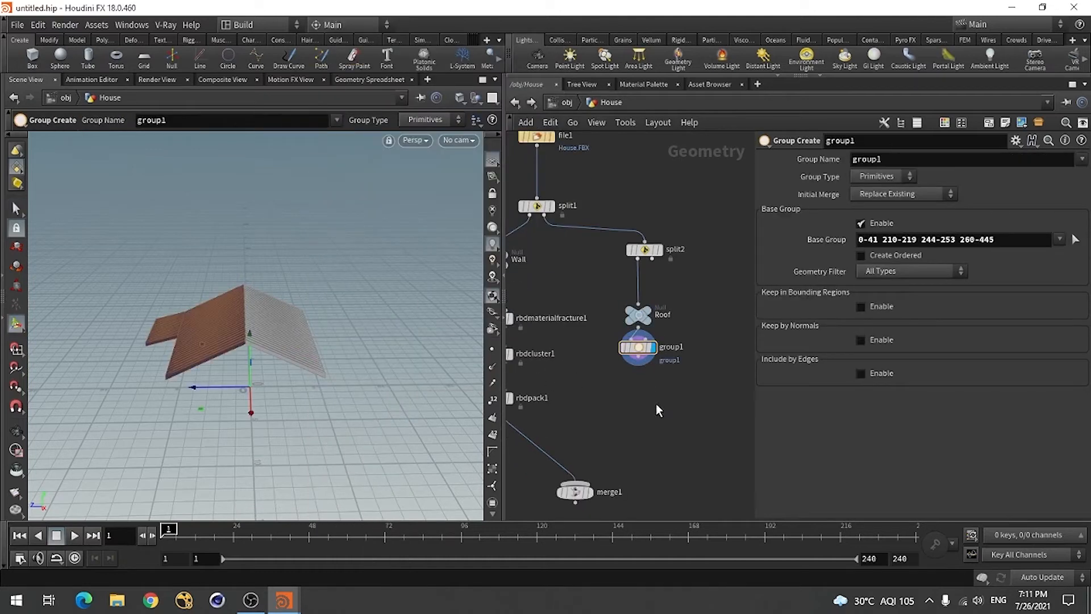
# Step: Add a Reverse node after the Group node, display it and set its Source Group to group1
pyautogui.press('Tab')
pyautogui.write('rev')
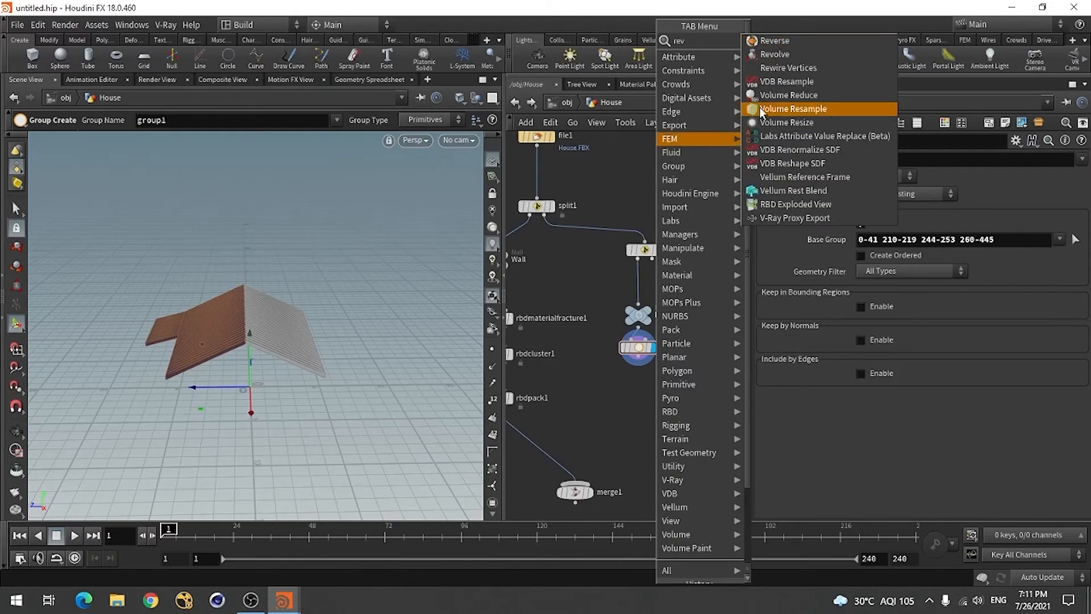
pyautogui.click(785, 42)
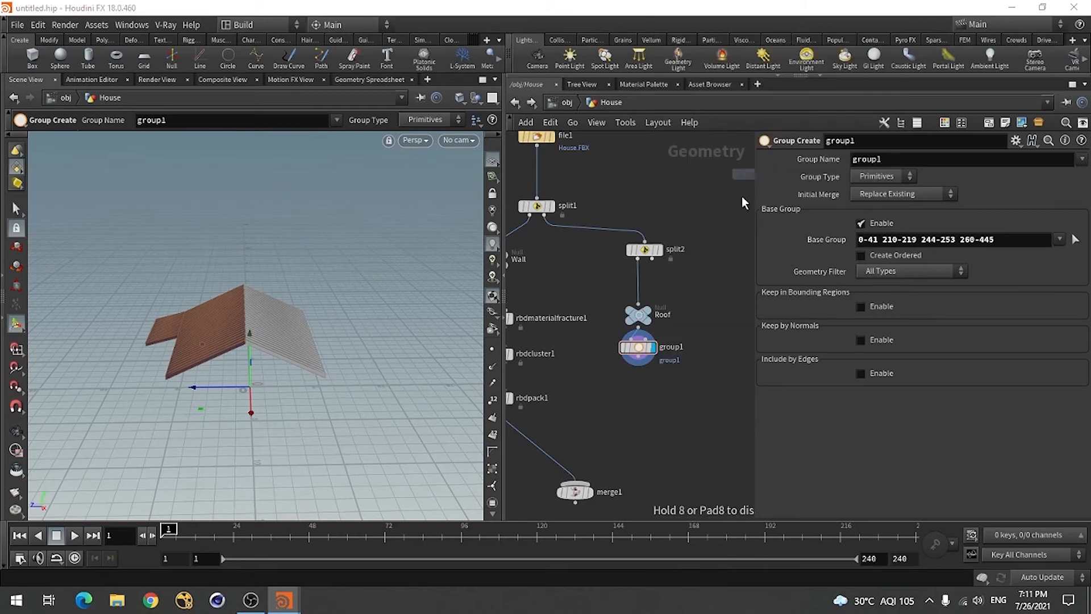
pyautogui.click(639, 386)
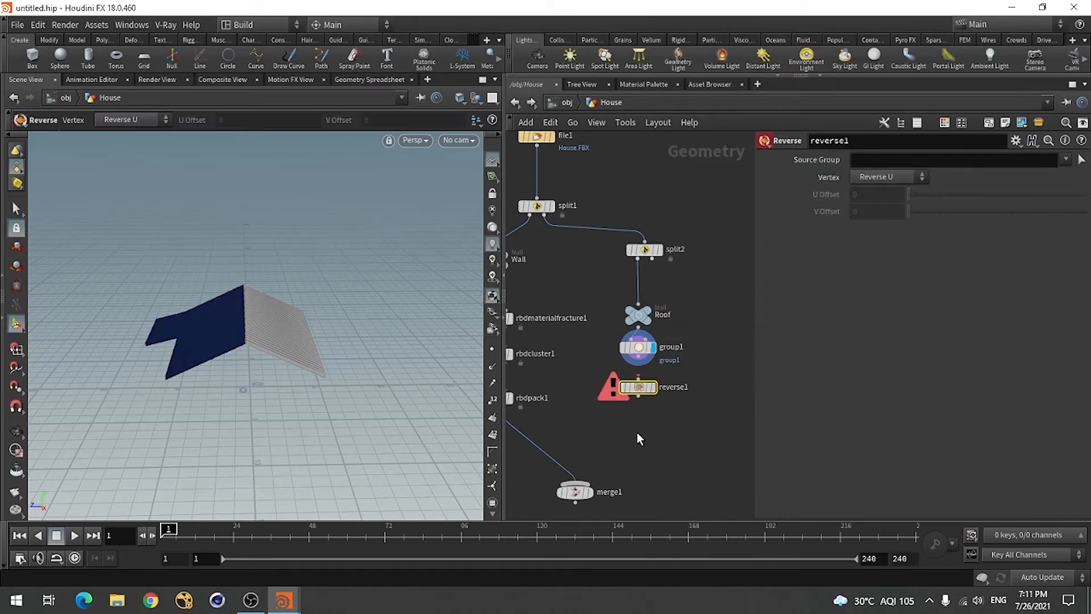
pyautogui.scroll(2, 636, 431)
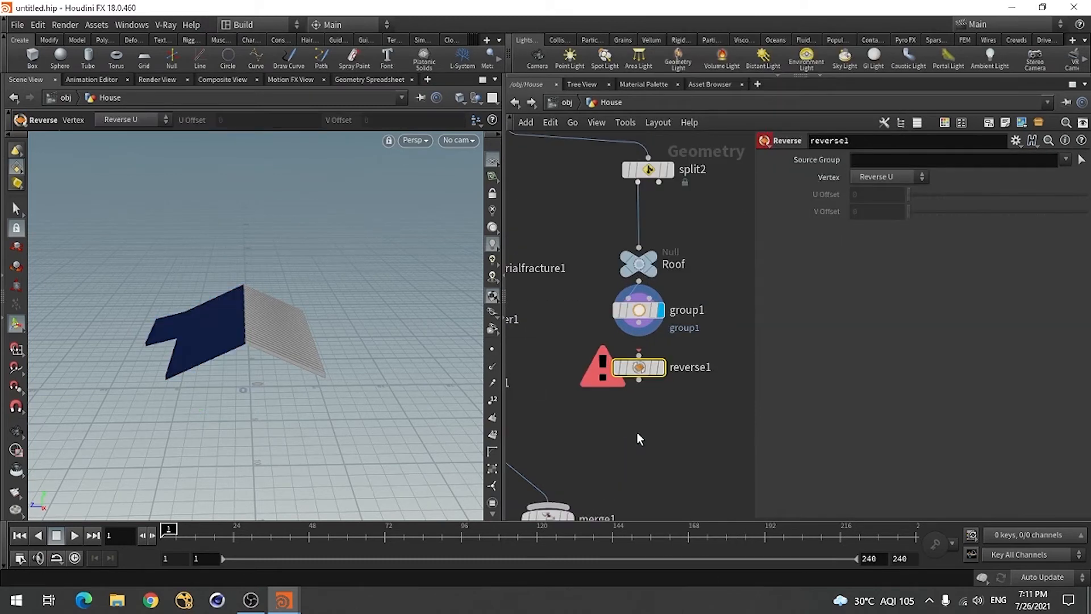
pyautogui.click(659, 368)
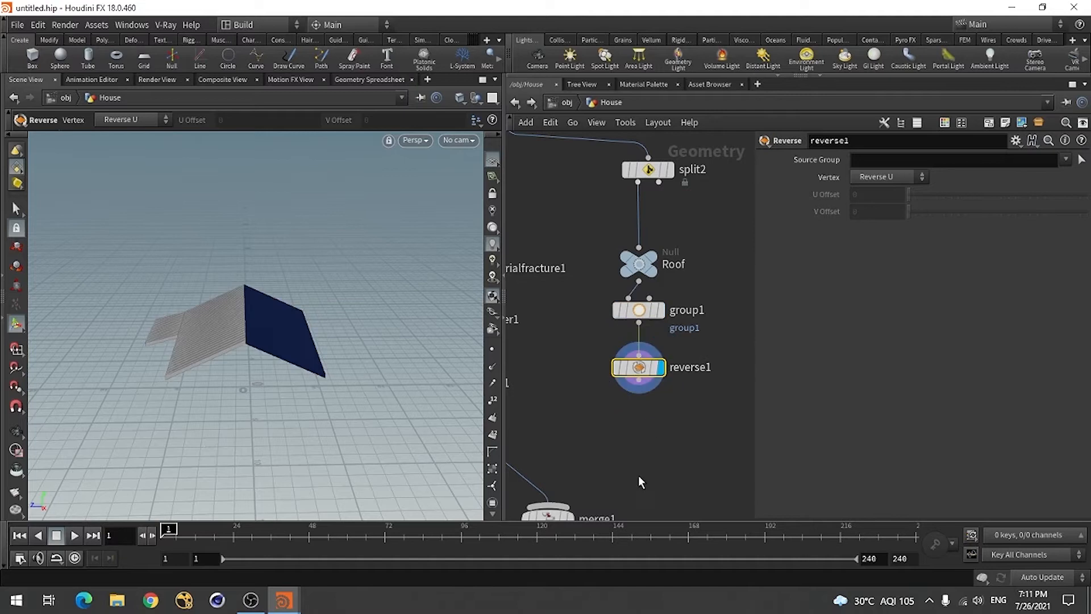
pyautogui.click(1064, 159)
pyautogui.click(1001, 174)
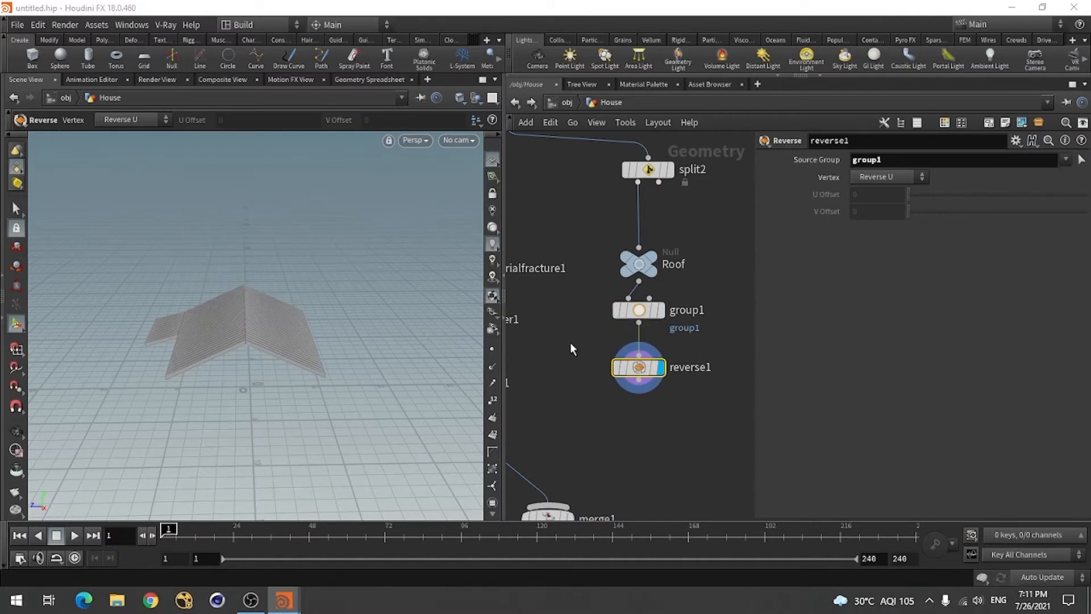
# Step: Move the Merge node further down the network to free space under the roof branch
pyautogui.scroll(-3, 571, 342)
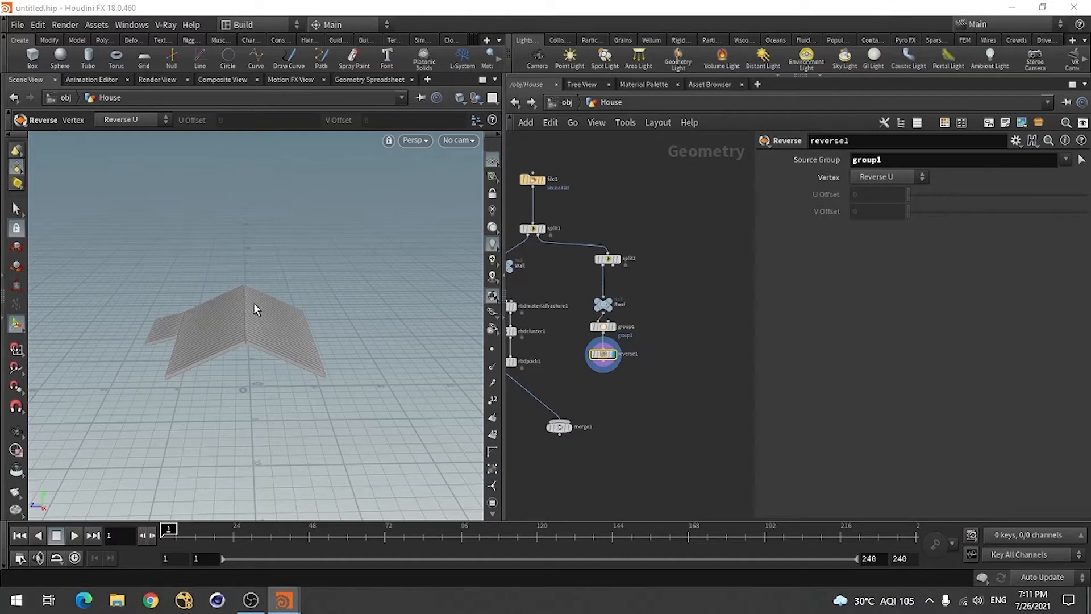
pyautogui.scroll(2, 592, 383)
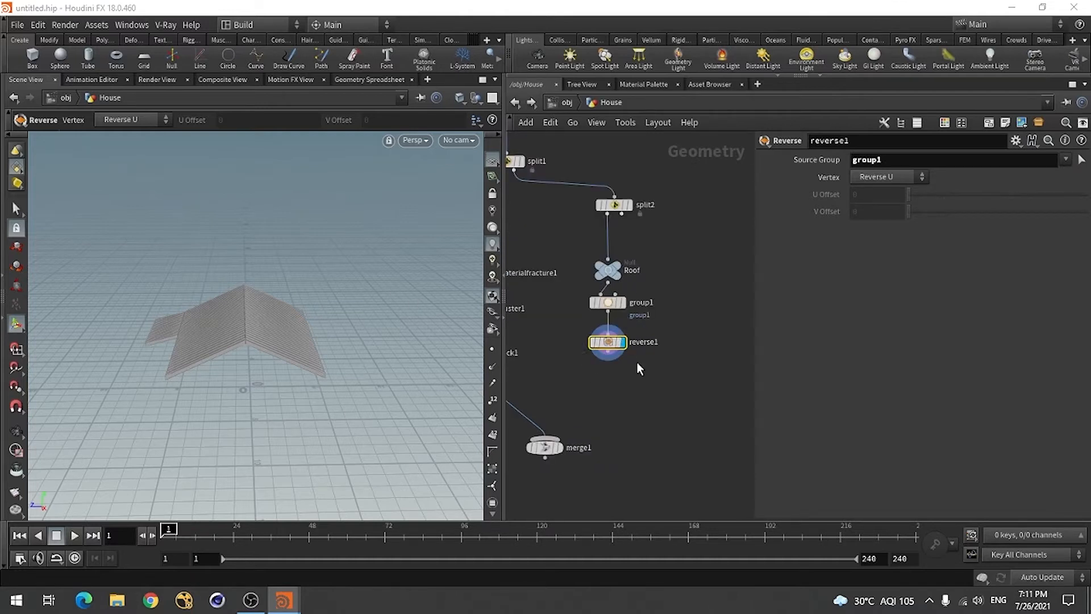
pyautogui.scroll(-2, 636, 368)
pyautogui.moveTo(581, 395); pyautogui.dragTo(567, 462)
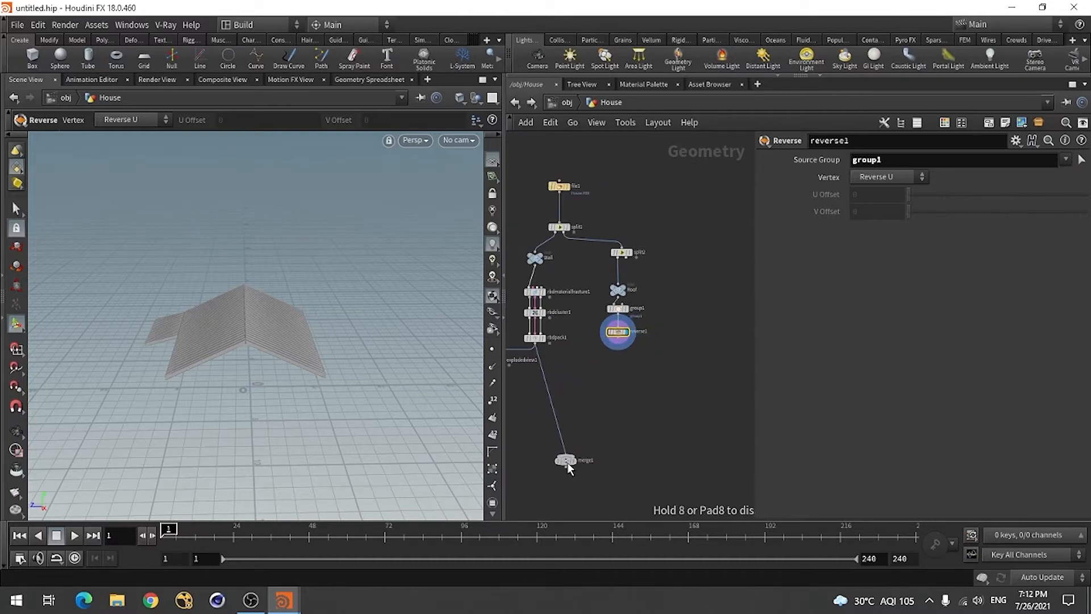
# Step: Detach the Roof null from above the Group node, reconnect it below the Reverse node and display it to check the roof
pyautogui.scroll(2, 625, 380)
pyautogui.moveTo(598, 224); pyautogui.dragTo(711, 275)
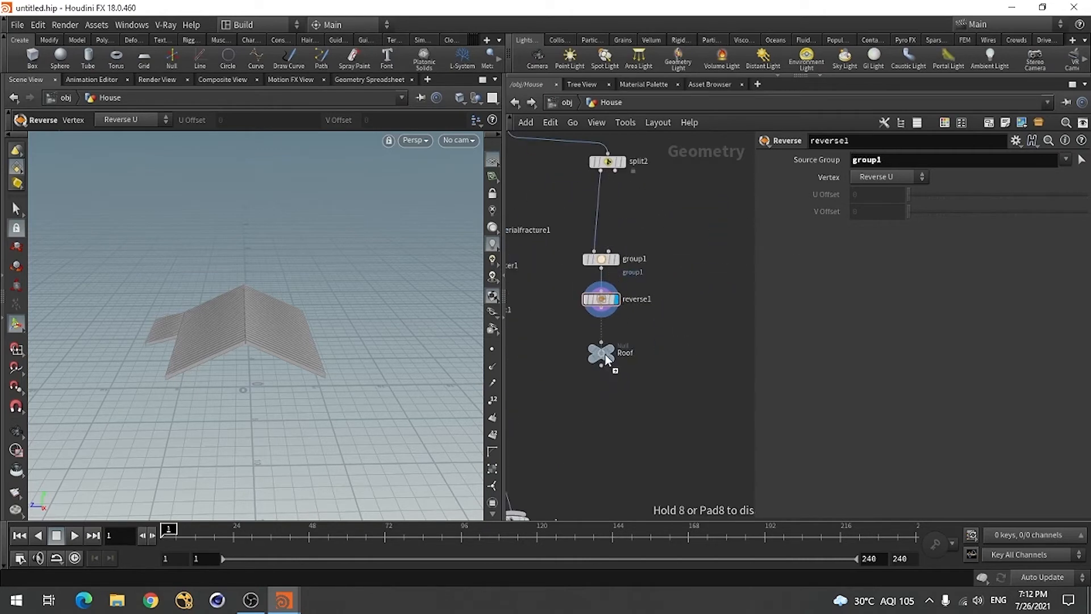
pyautogui.moveTo(605, 354); pyautogui.dragTo(605, 346)
pyautogui.scroll(2, 605, 327)
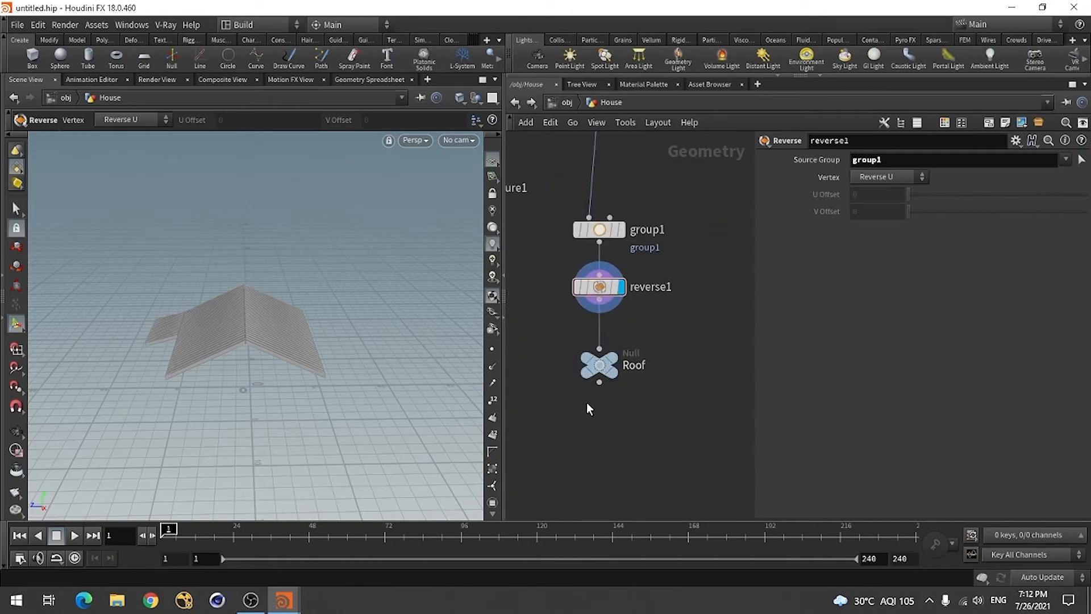
pyautogui.click(627, 338)
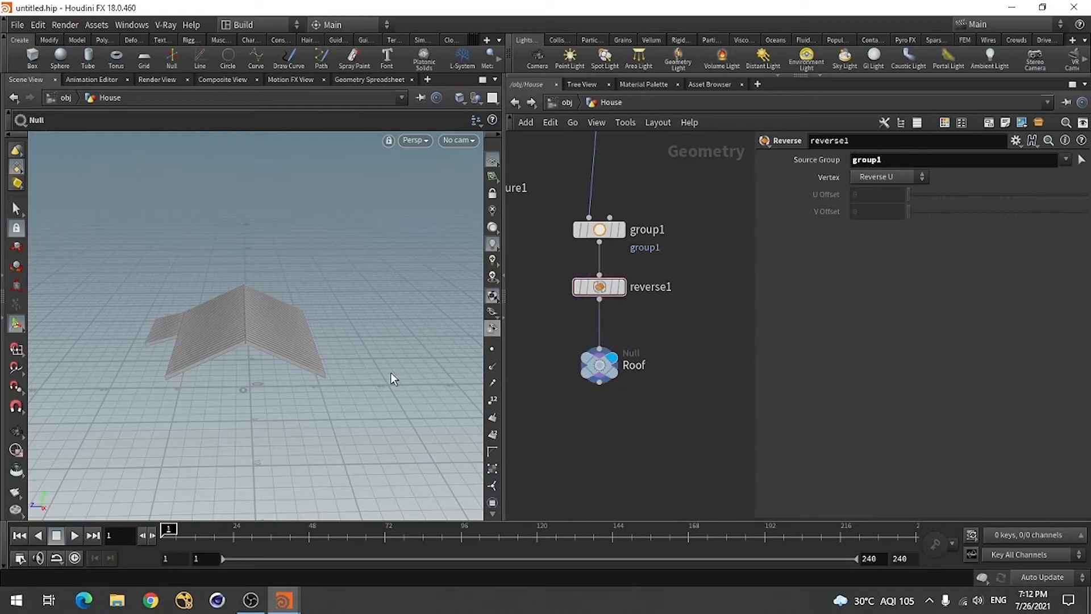
pyautogui.press('Escape')
pyautogui.moveTo(391, 373); pyautogui.dragTo(235, 388)
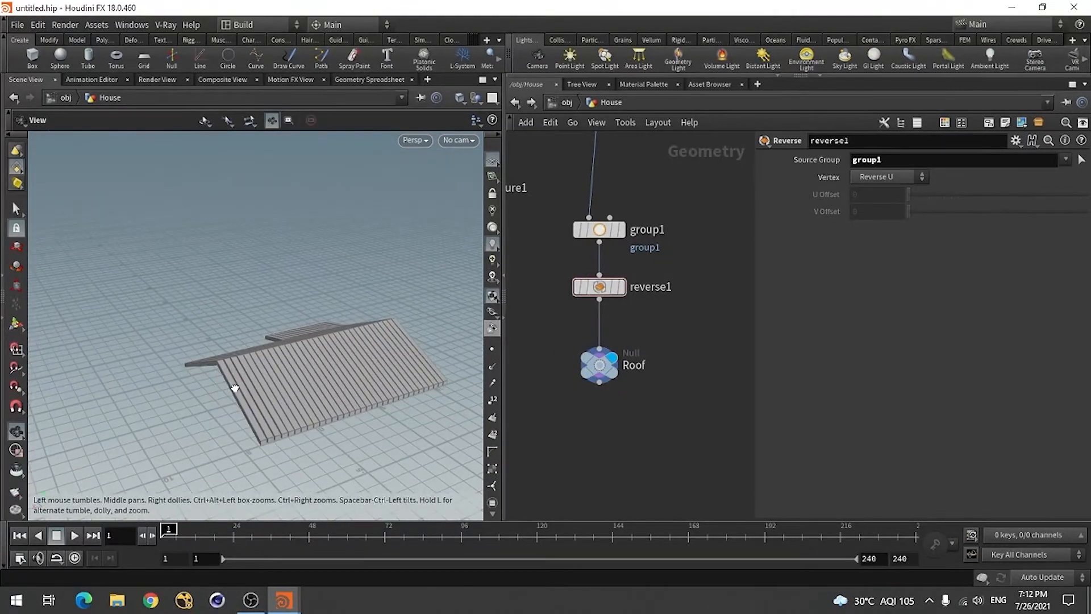
# Step: Add an RBD Material Fracture node below the Roof null, feed the roof into its first input and set its Material Type to Wood
pyautogui.scroll(-1, 671, 288)
pyautogui.scroll(1, 621, 408)
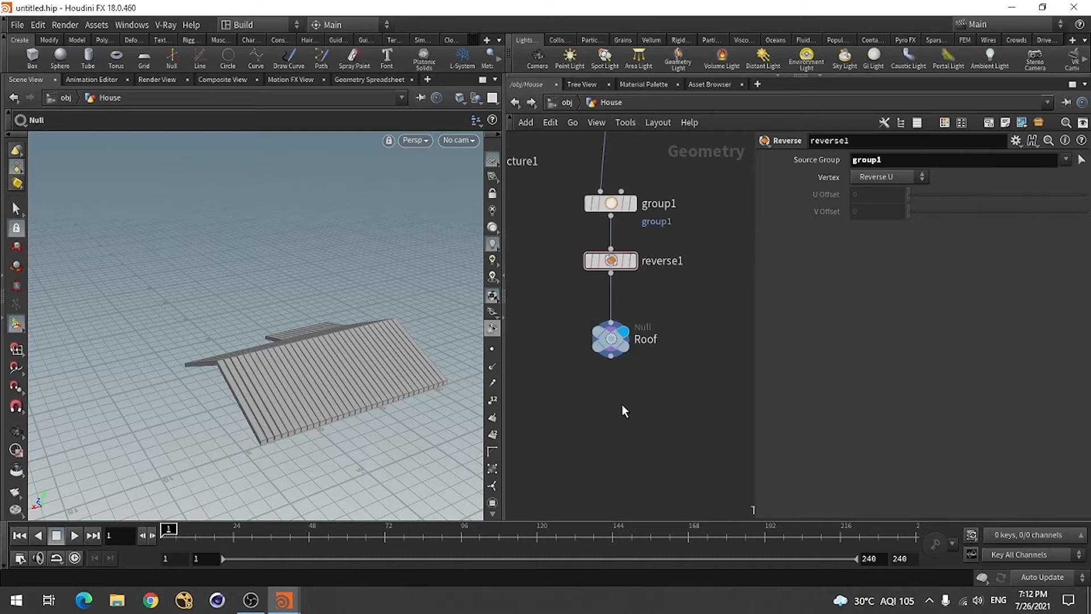
pyautogui.press('Tab')
pyautogui.write('rbd')
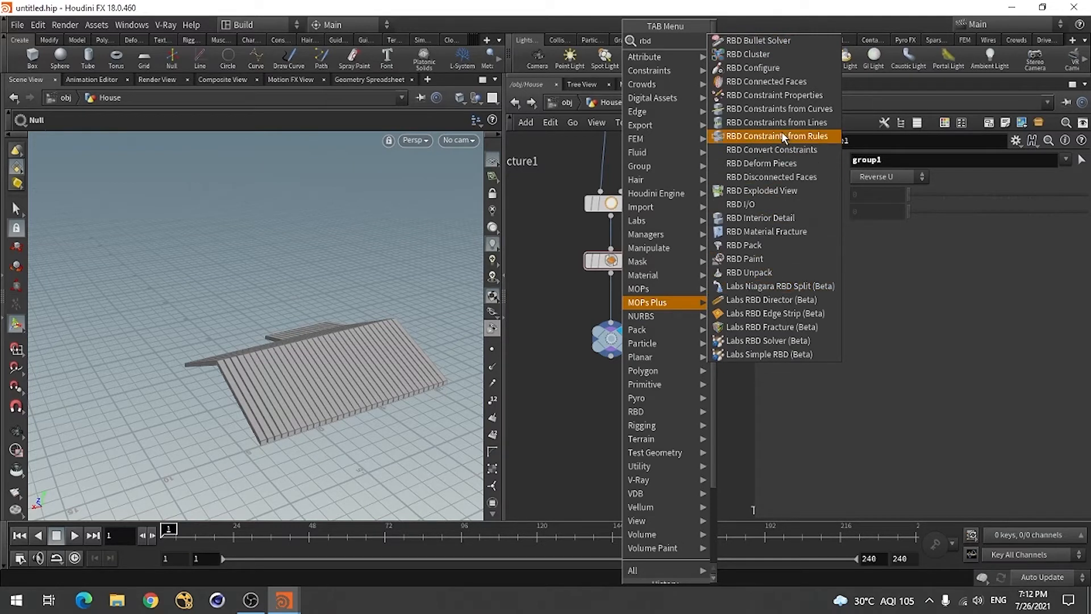
pyautogui.click(777, 233)
pyautogui.click(614, 414)
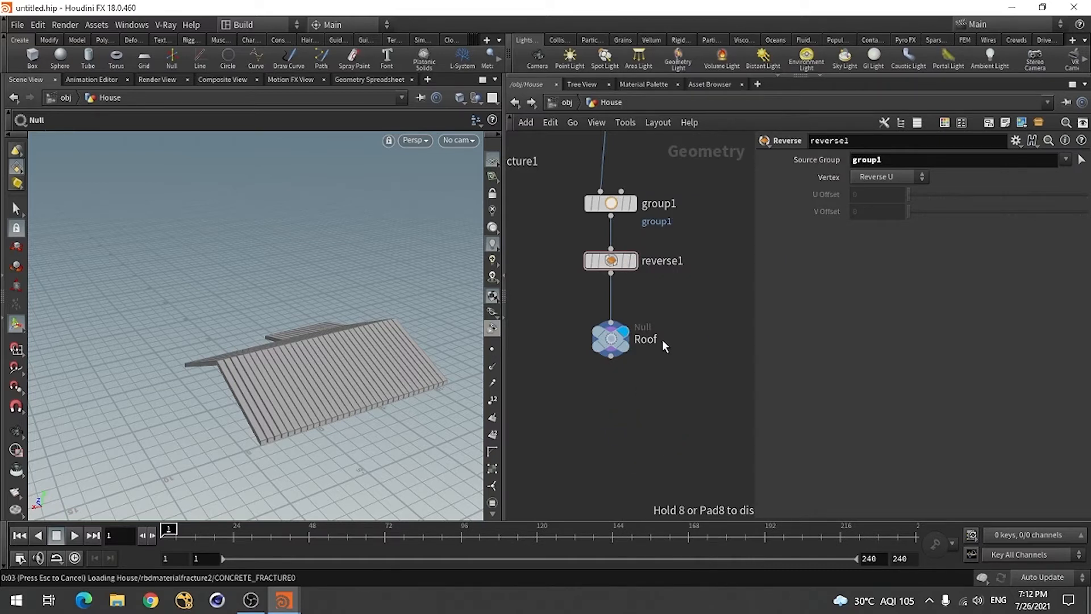
pyautogui.click(611, 356)
pyautogui.click(594, 404)
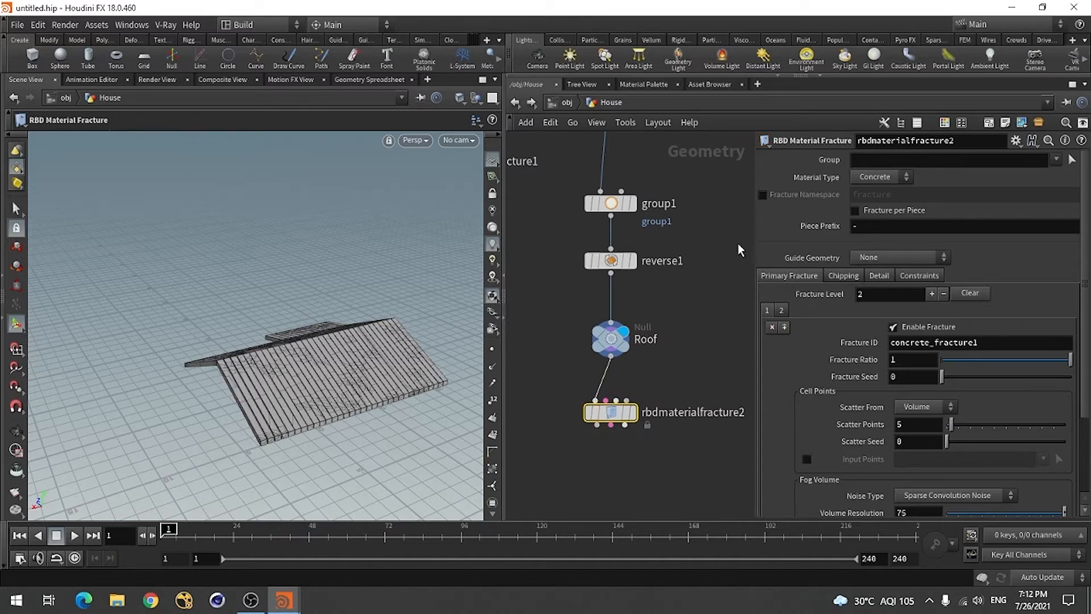
pyautogui.click(899, 177)
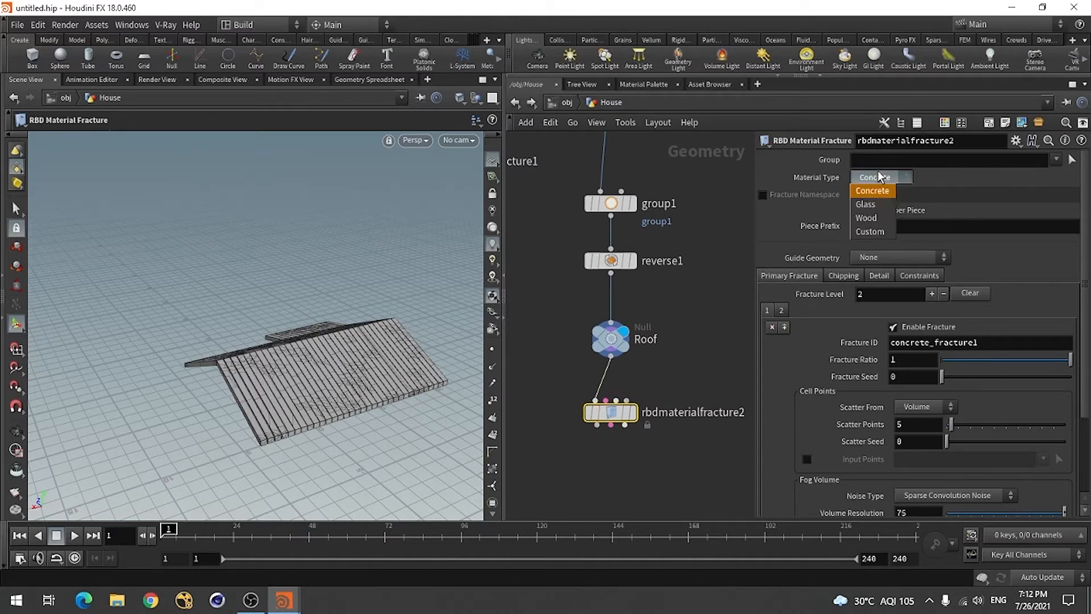
pyautogui.click(871, 218)
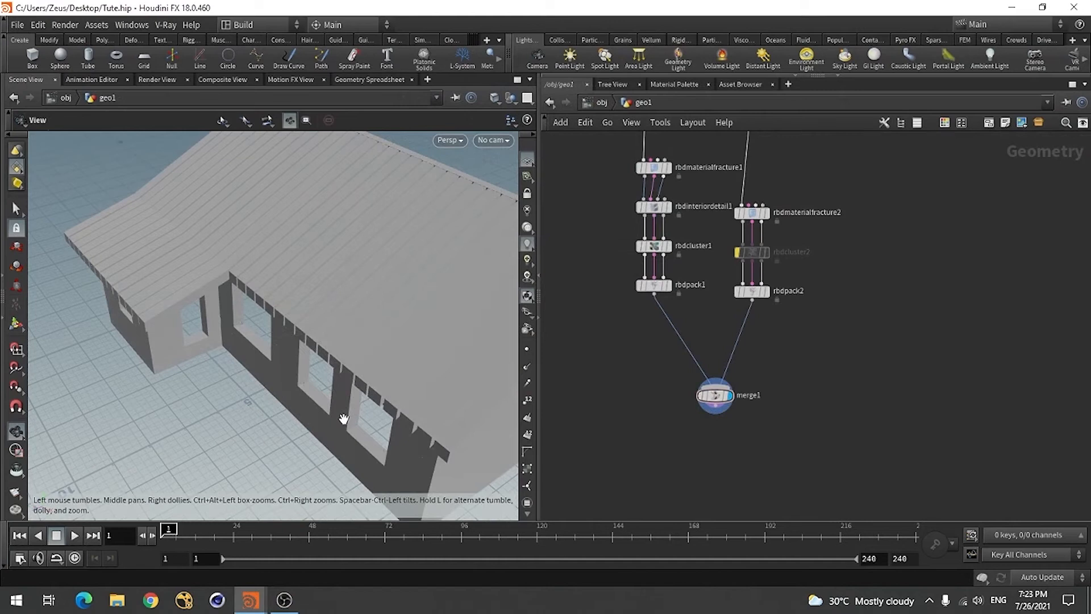
# Step: Automatically lay out the nodes of the geo1 network so the wall and roof branches are tidily arranged above merge1
pyautogui.moveTo(280, 370)
pyautogui.mouseDown()
pyautogui.moveTo(319, 363)
pyautogui.moveTo(292, 358)
pyautogui.mouseUp()
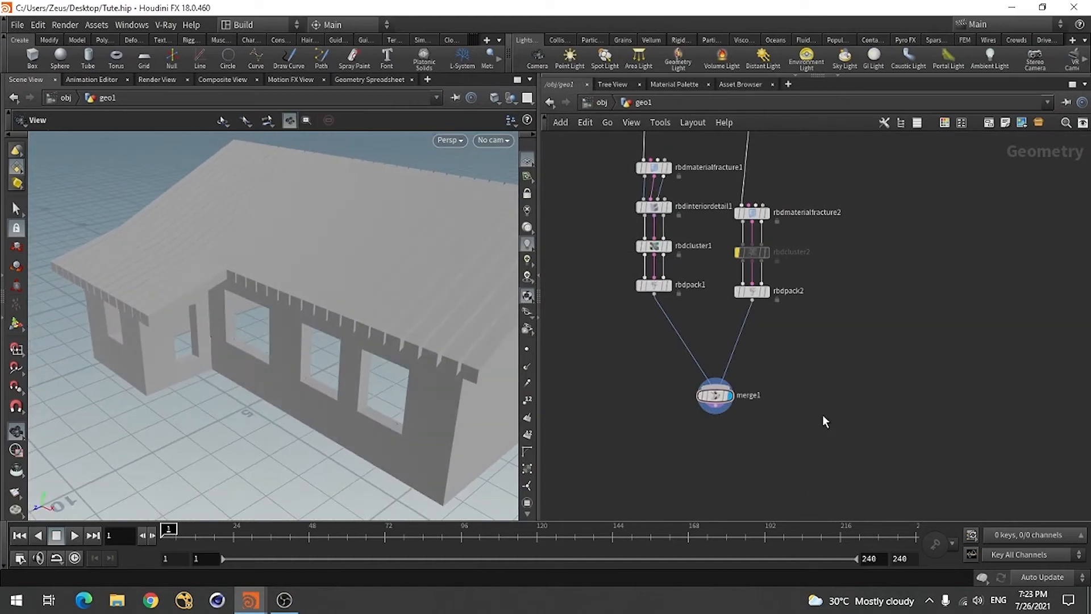
pyautogui.scroll(-4, 789, 438)
pyautogui.scroll(3, 840, 378)
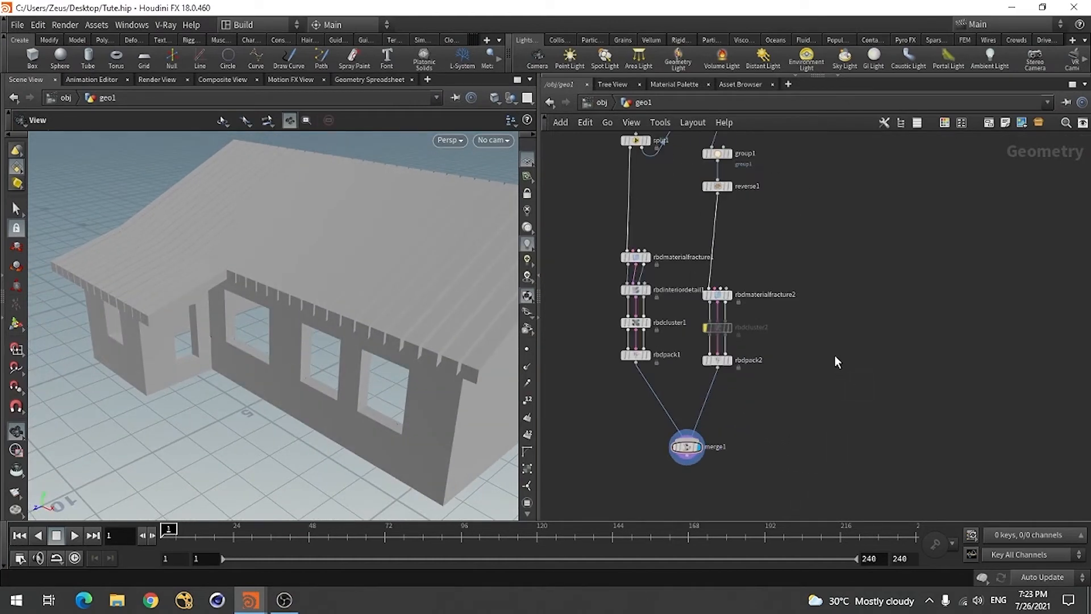
pyautogui.press('l')
pyautogui.scroll(4, 800, 436)
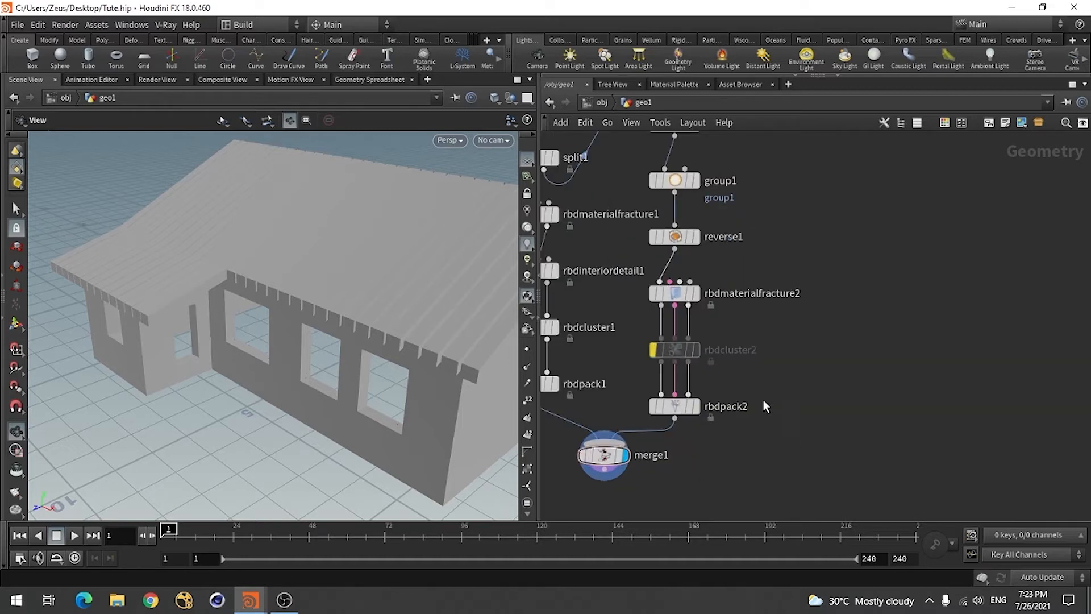
pyautogui.scroll(-3, 796, 375)
pyautogui.scroll(3, 796, 342)
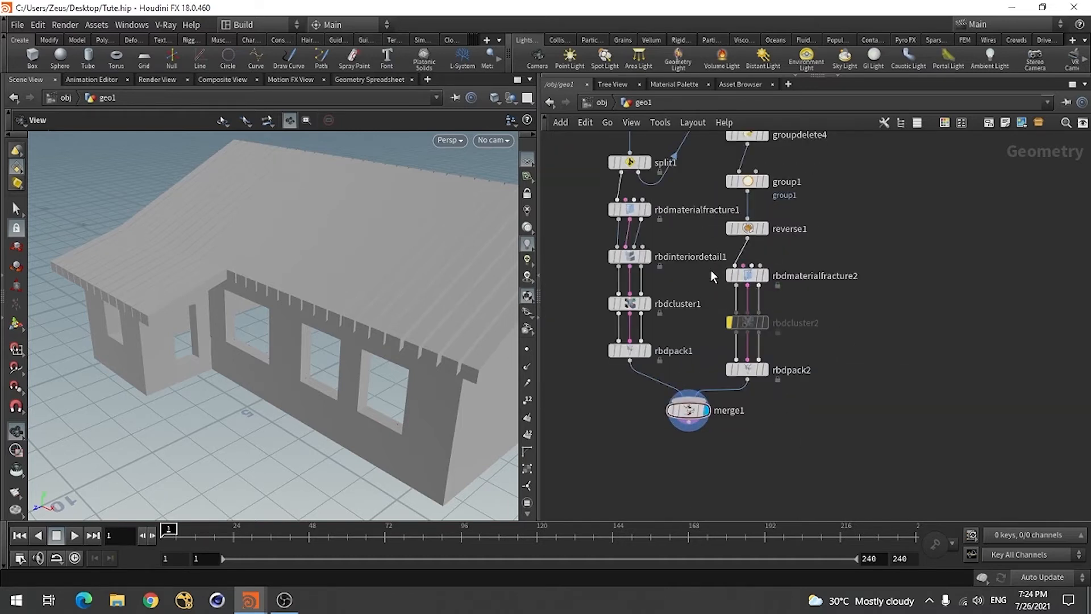
# Step: Show the parameters of rbdmaterialfracture2, enlarge the network area and review the roof's Wood fracture and grain settings
pyautogui.click(748, 275)
pyautogui.press('p')
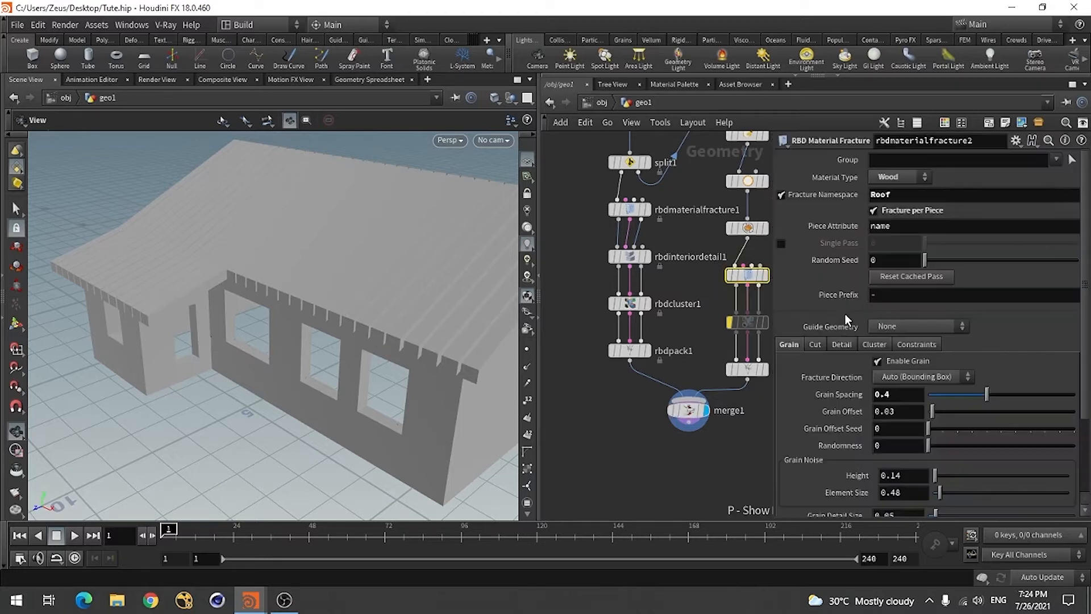
pyautogui.moveTo(540, 192); pyautogui.dragTo(461, 192)
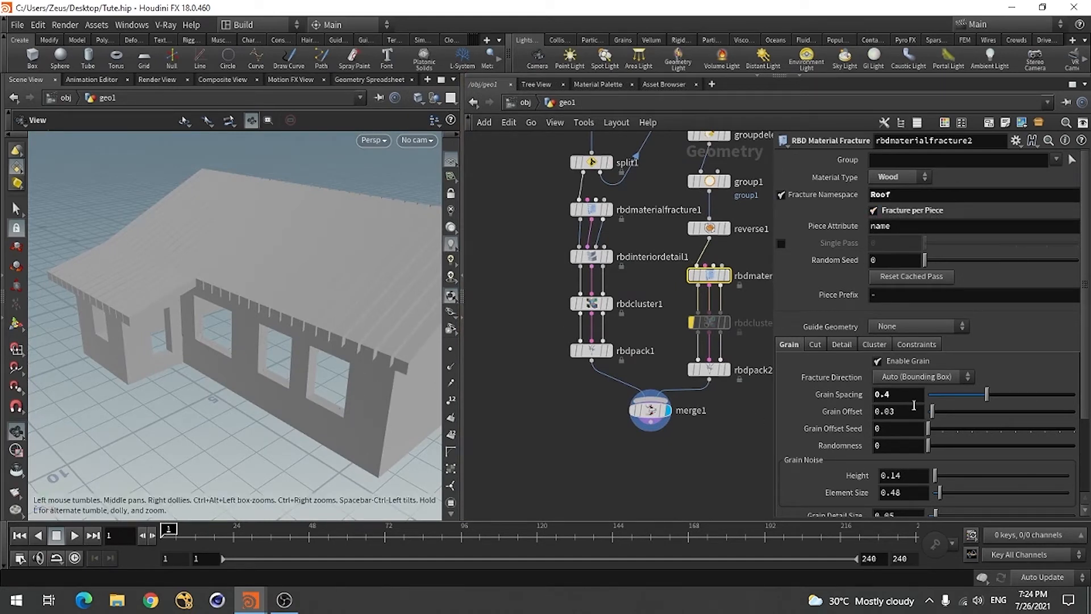
pyautogui.scroll(-1, 923, 406)
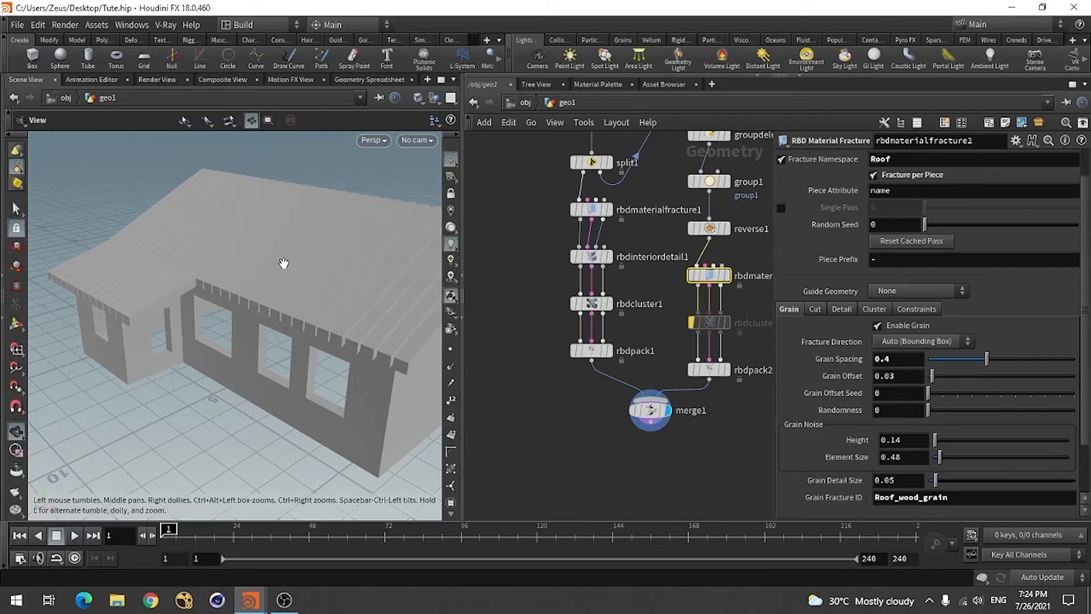
pyautogui.scroll(-5, 603, 389)
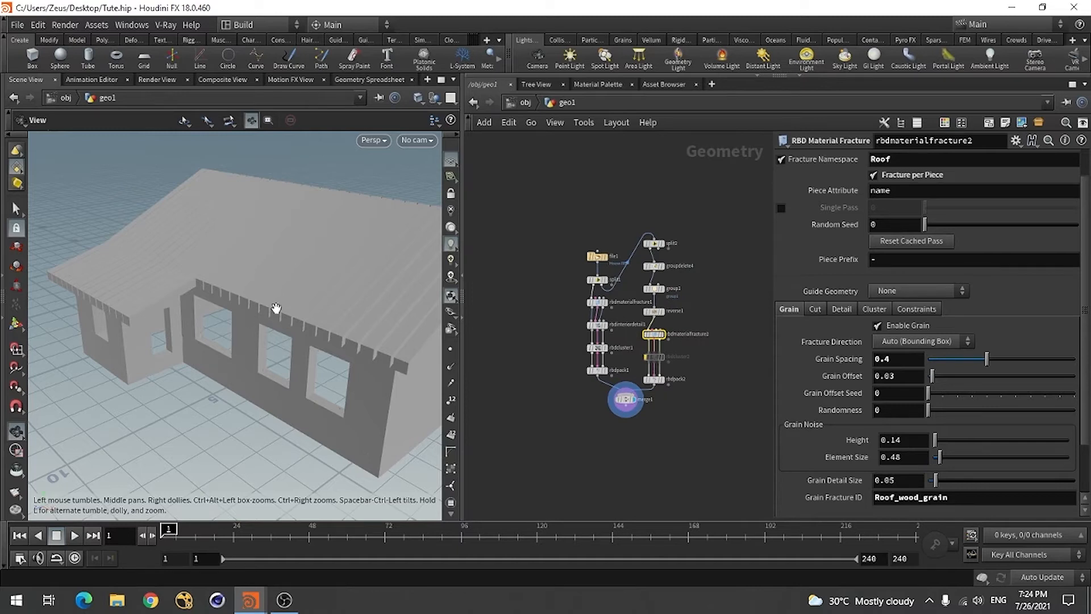
pyautogui.moveTo(275, 308); pyautogui.dragTo(325, 305)
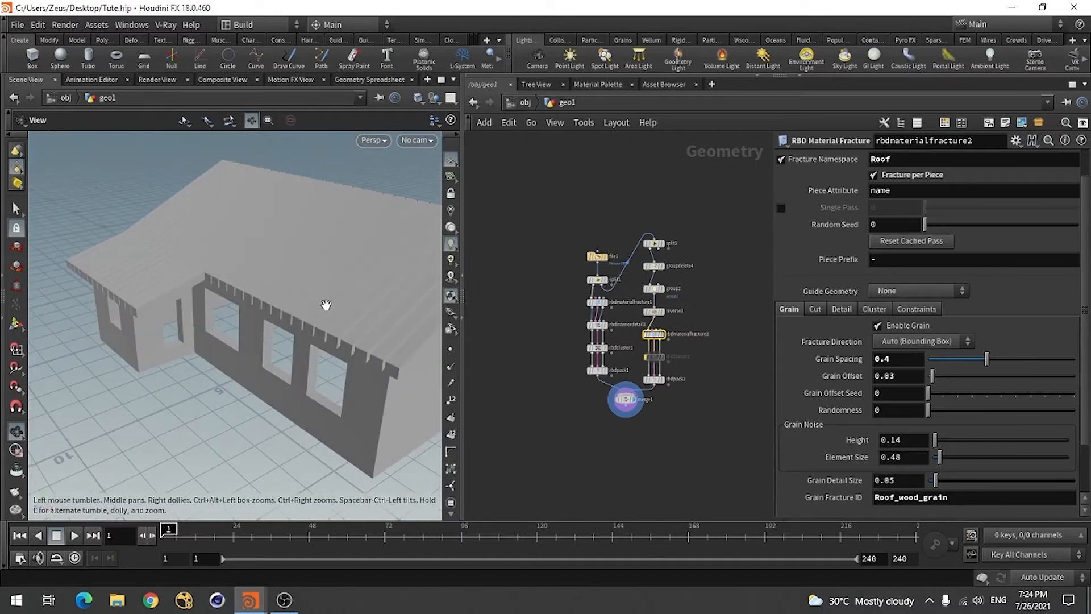
# Step: Connect an Exploded View node to the first output of rbdmaterialfracture2 and display it to inspect the roof's fractured pieces
pyautogui.scroll(4, 712, 382)
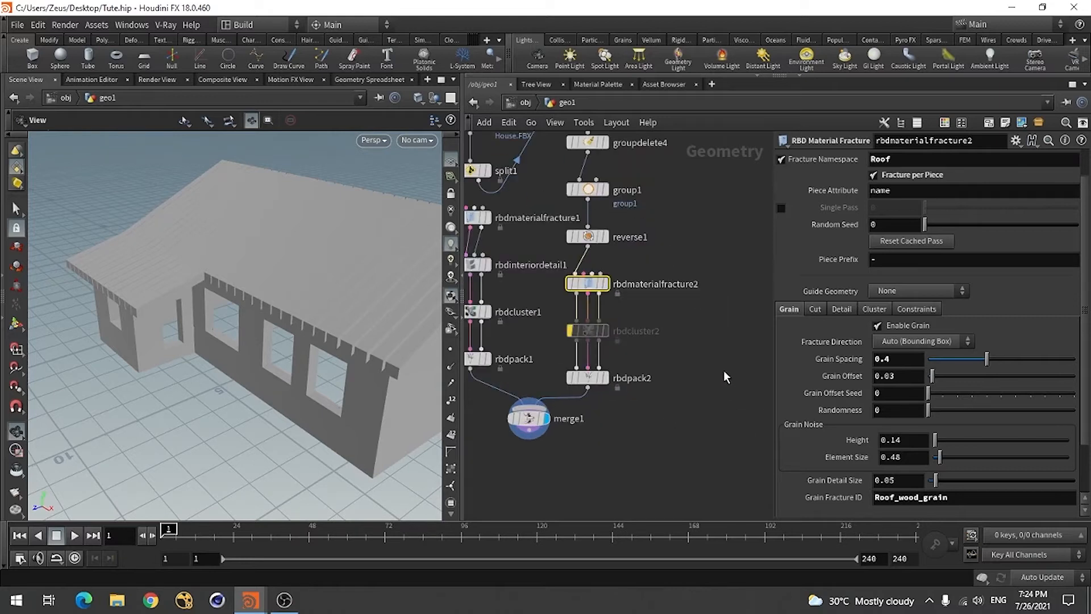
pyautogui.press('Tab')
pyautogui.write('expl')
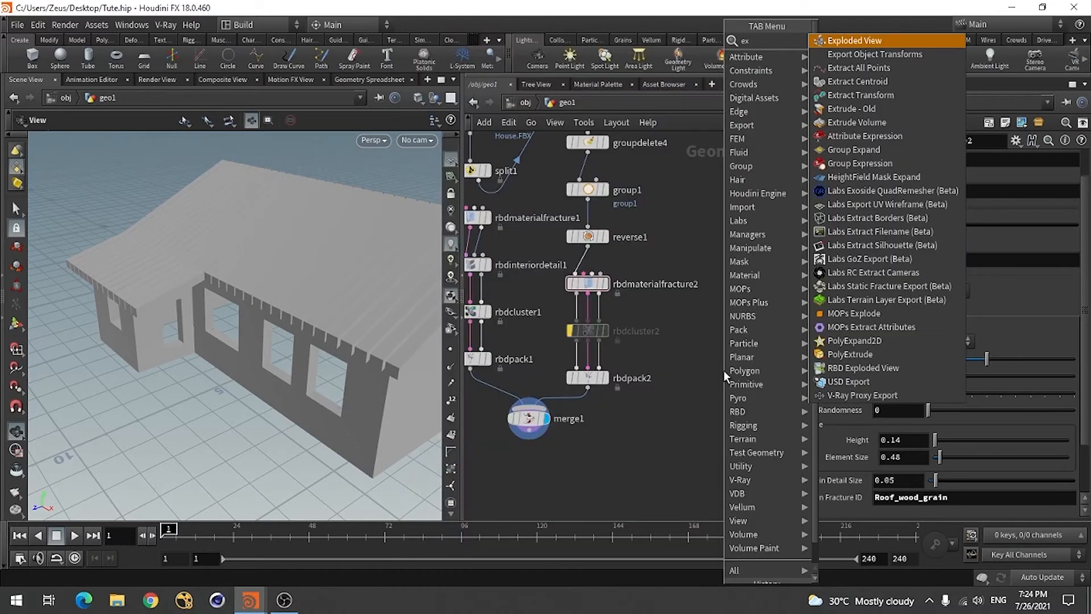
pyautogui.click(897, 46)
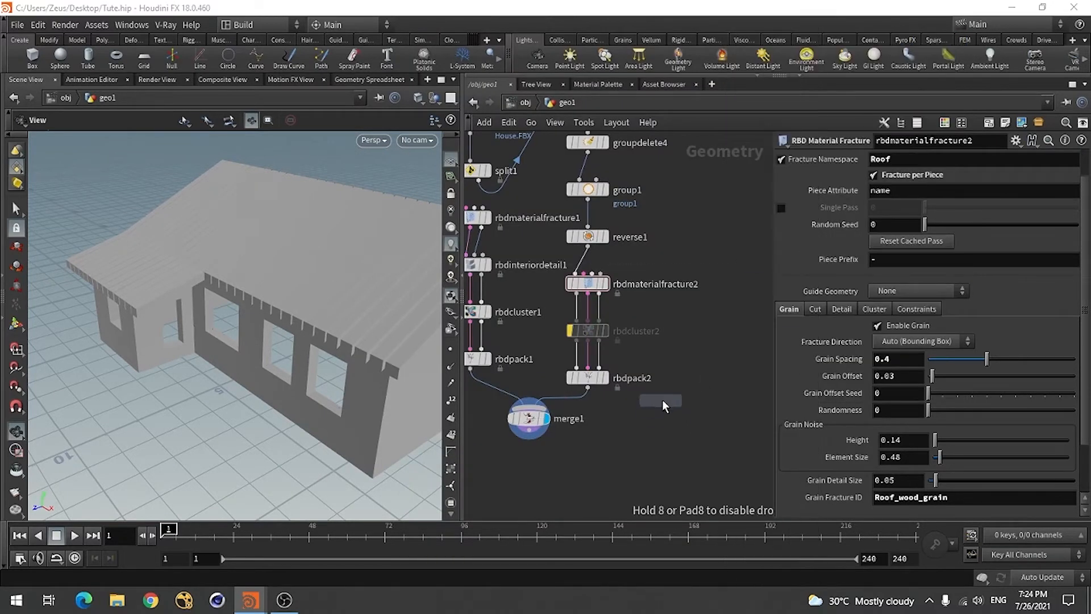
pyautogui.click(694, 388)
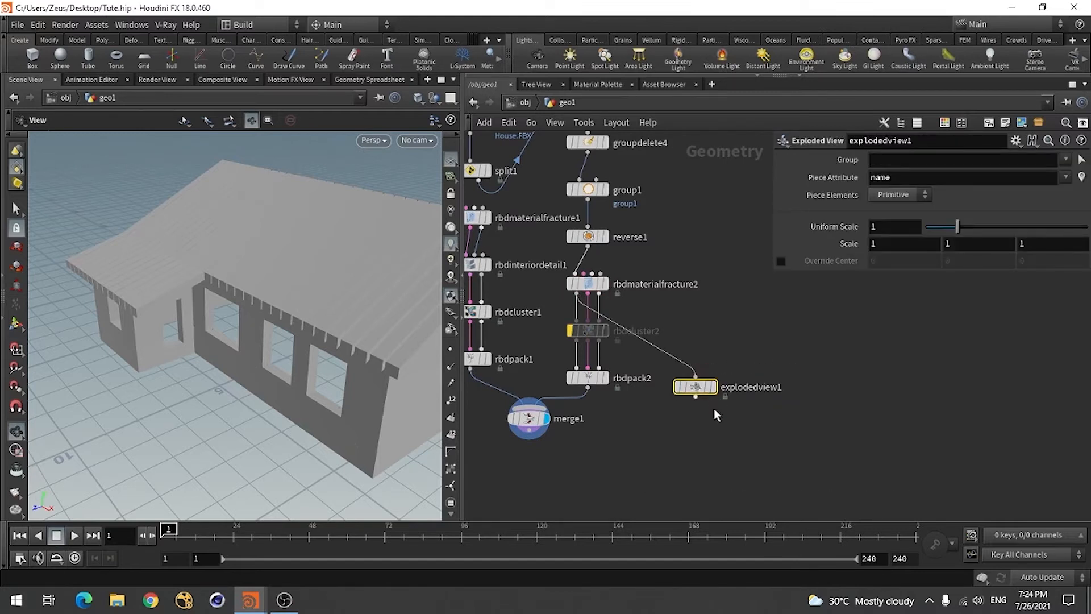
pyautogui.click(713, 387)
pyautogui.moveTo(320, 362); pyautogui.dragTo(91, 334)
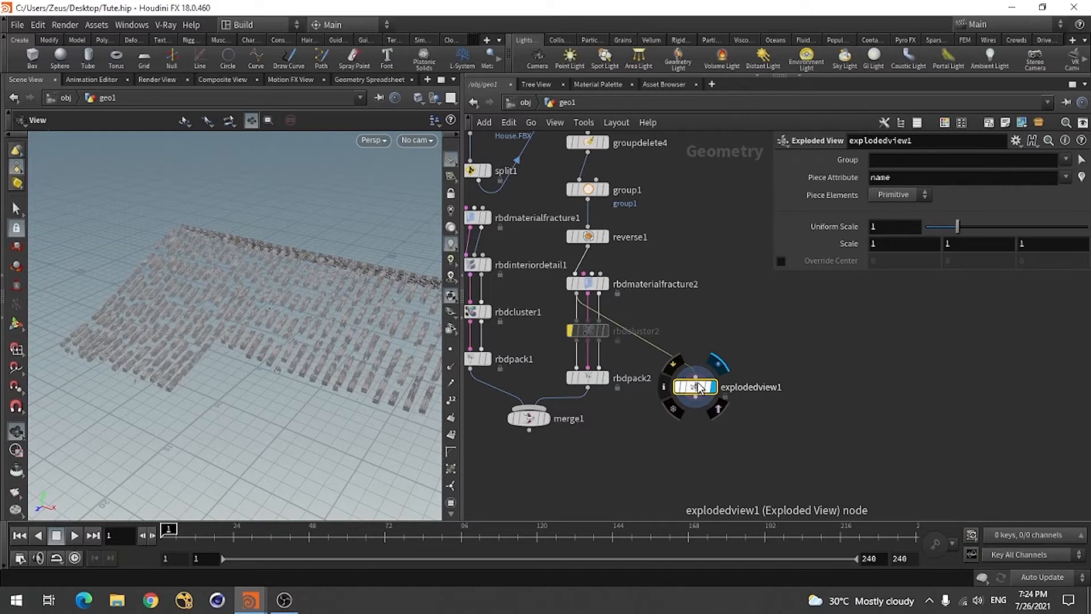
# Step: Remove the Exploded View node, display rbdmaterialfracture2 and review the settings of the bypassed rbdcluster2 node
pyautogui.click(603, 284)
pyautogui.scroll(5, 609, 364)
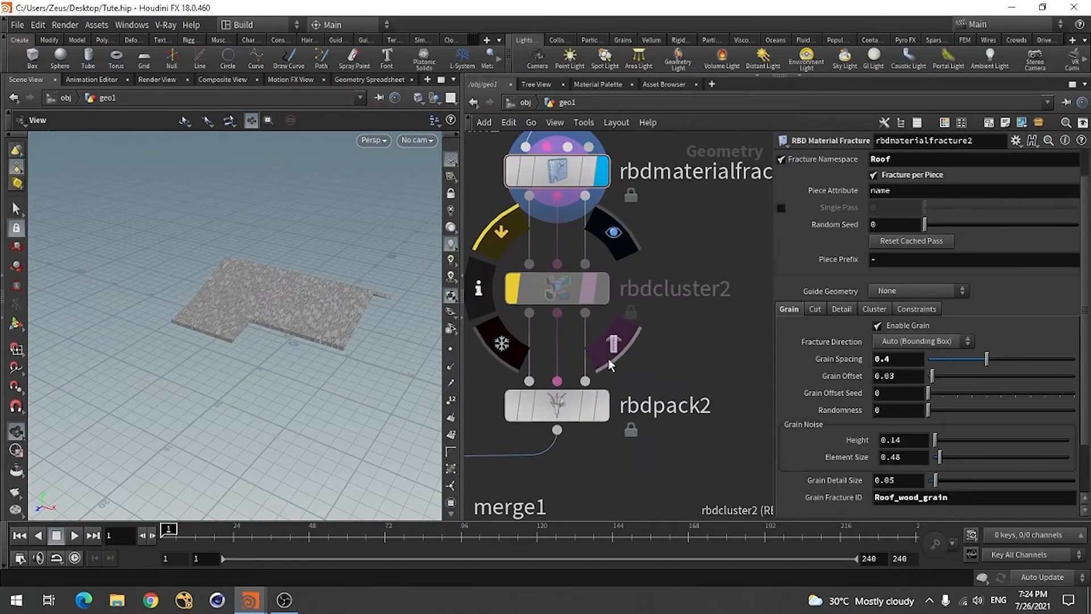
pyautogui.click(557, 288)
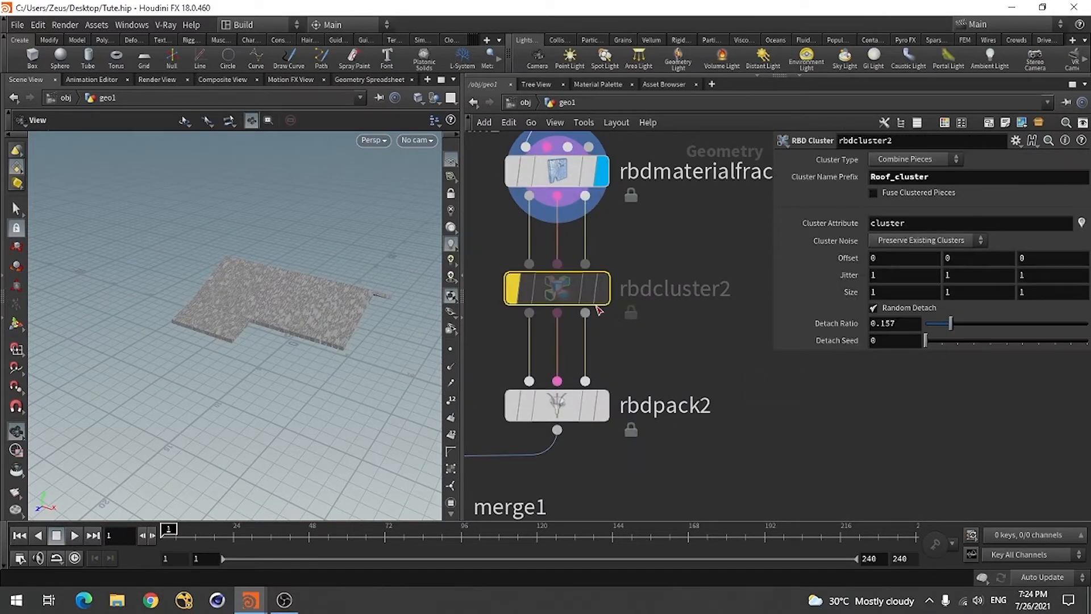
pyautogui.scroll(-5, 613, 369)
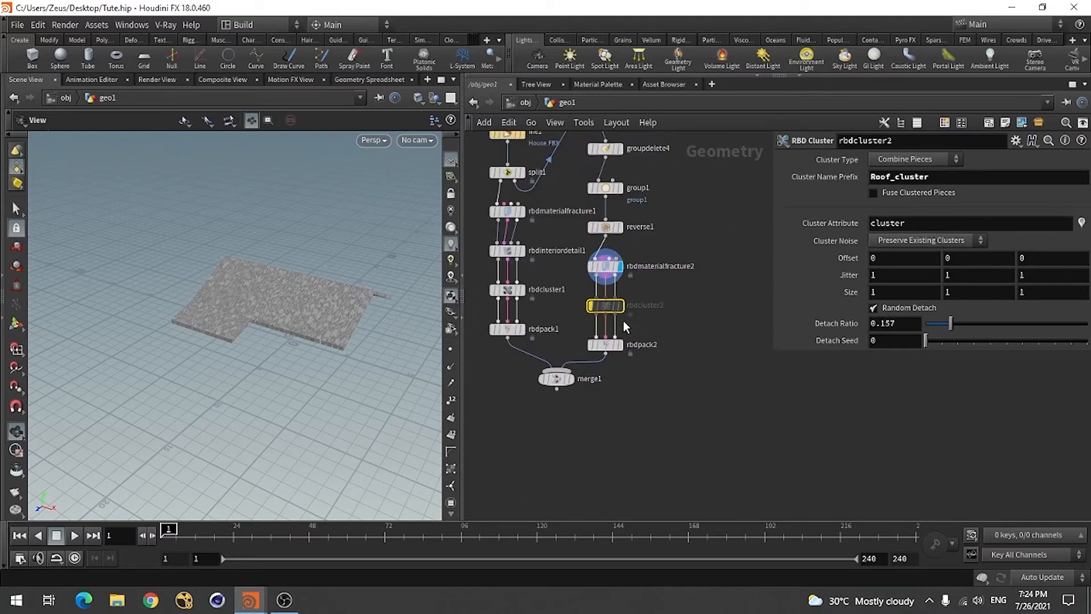
# Step: Display merge1 and examine the combined walls and roof of the house from several angles and up close
pyautogui.moveTo(617, 332)
pyautogui.click(571, 379)
pyautogui.scroll(-2, 615, 438)
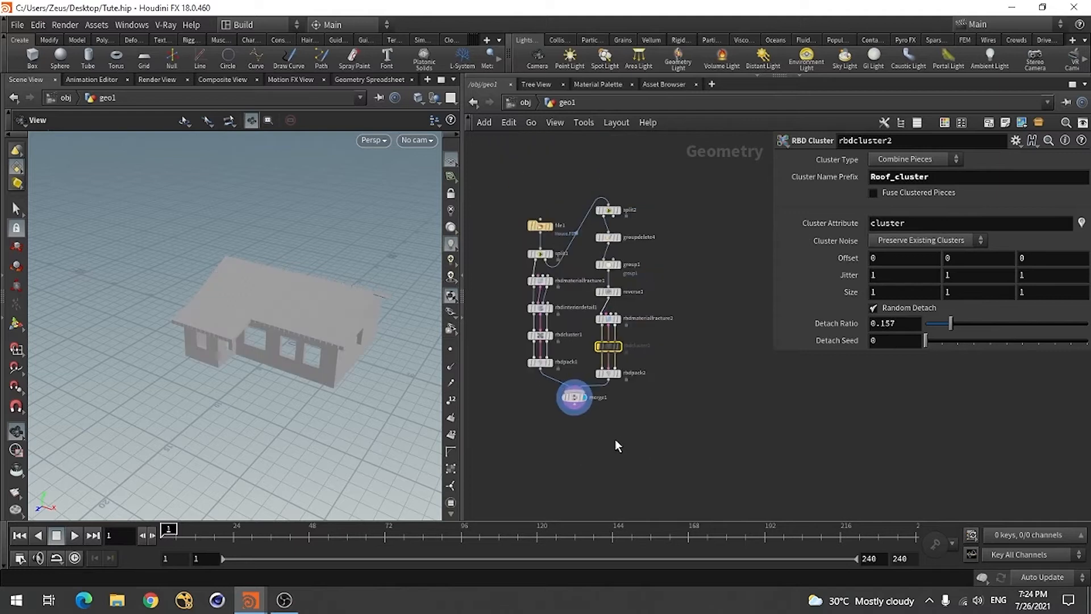
pyautogui.moveTo(332, 369); pyautogui.dragTo(338, 318)
pyautogui.moveTo(122, 288); pyautogui.dragTo(414, 413)
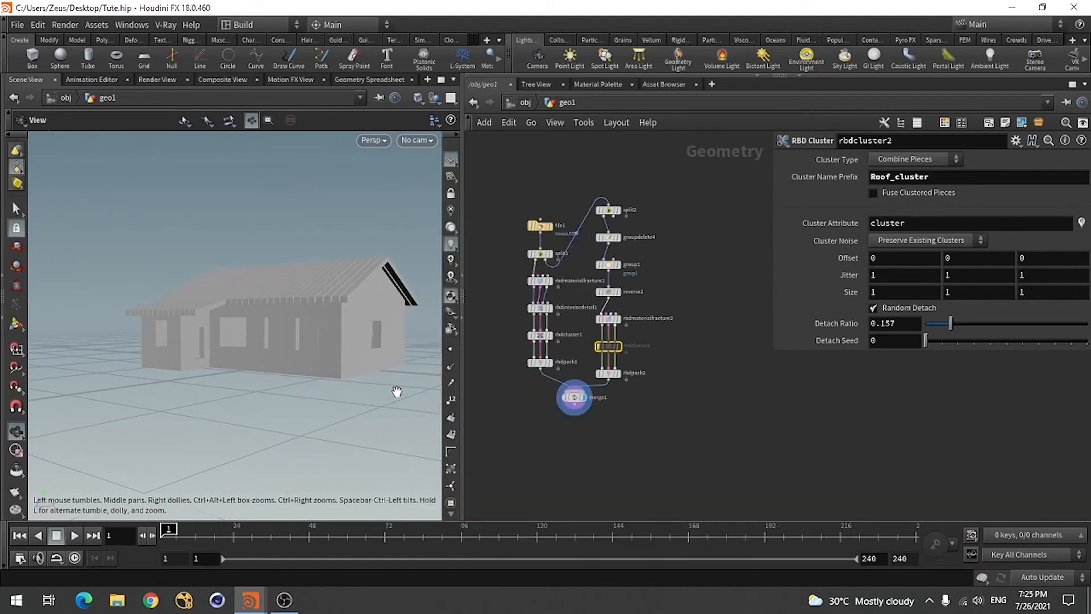
pyautogui.scroll(1, 269, 348)
pyautogui.rightClick(425, 367)
pyautogui.click(292, 392)
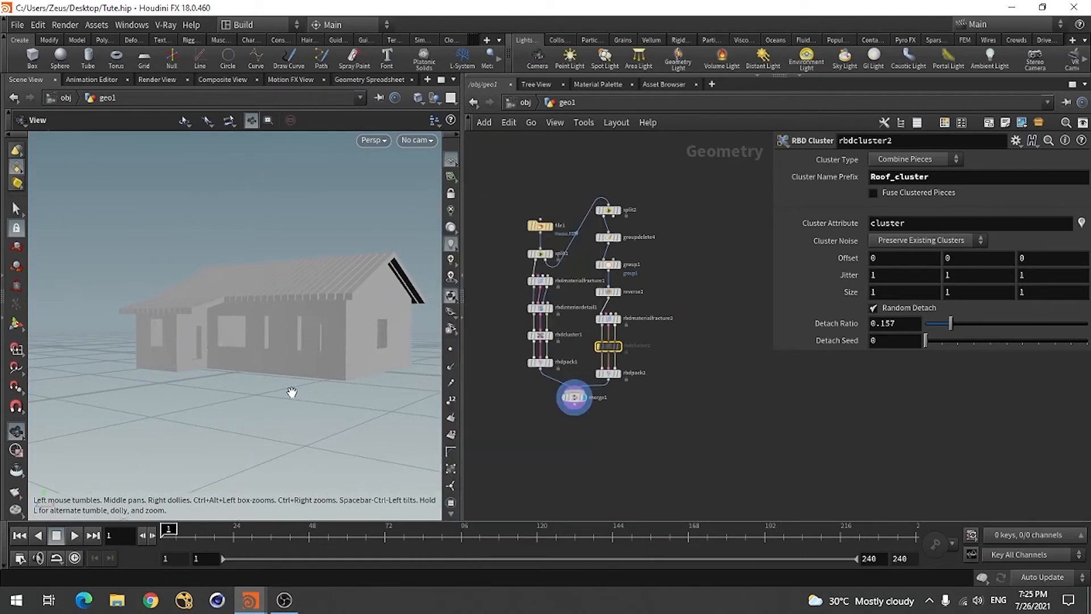
pyautogui.moveTo(287, 378); pyautogui.dragTo(312, 409)
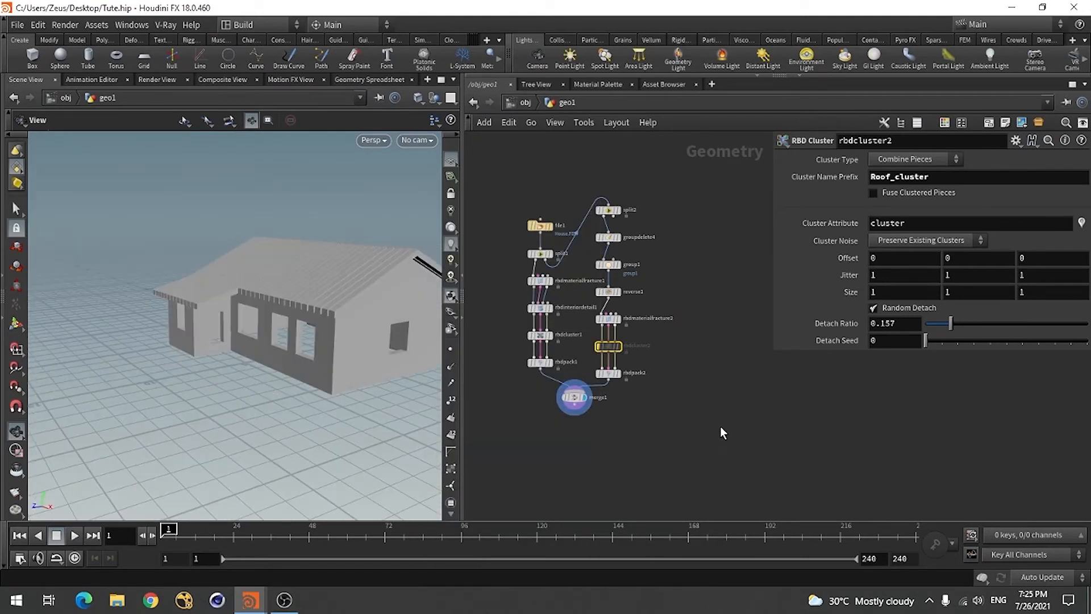
pyautogui.scroll(-3, 611, 430)
pyautogui.scroll(5, 693, 326)
pyautogui.scroll(-2, 704, 322)
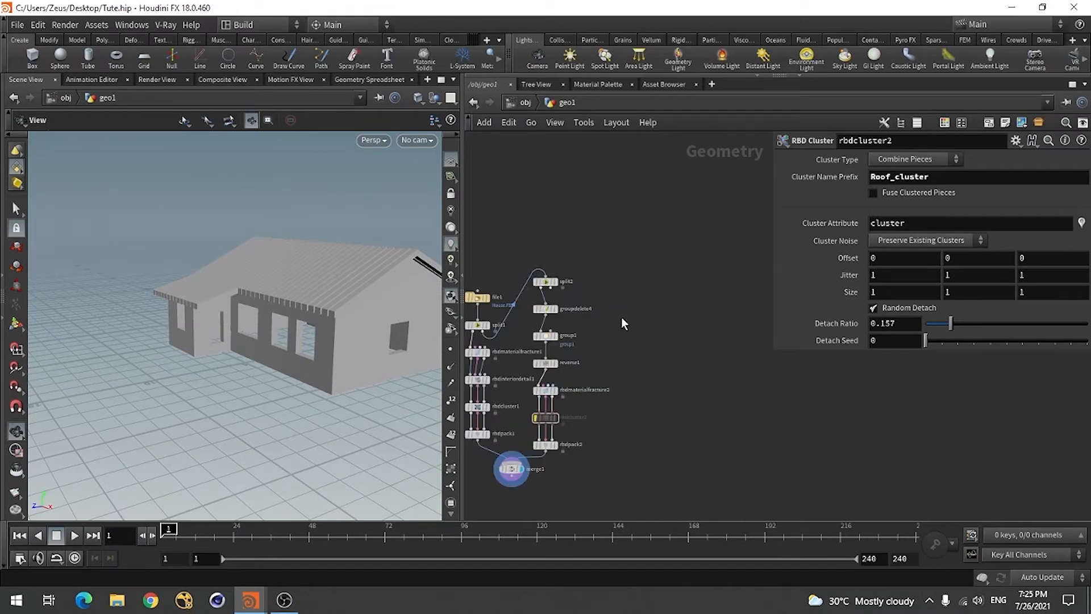
pyautogui.scroll(10, 328, 364)
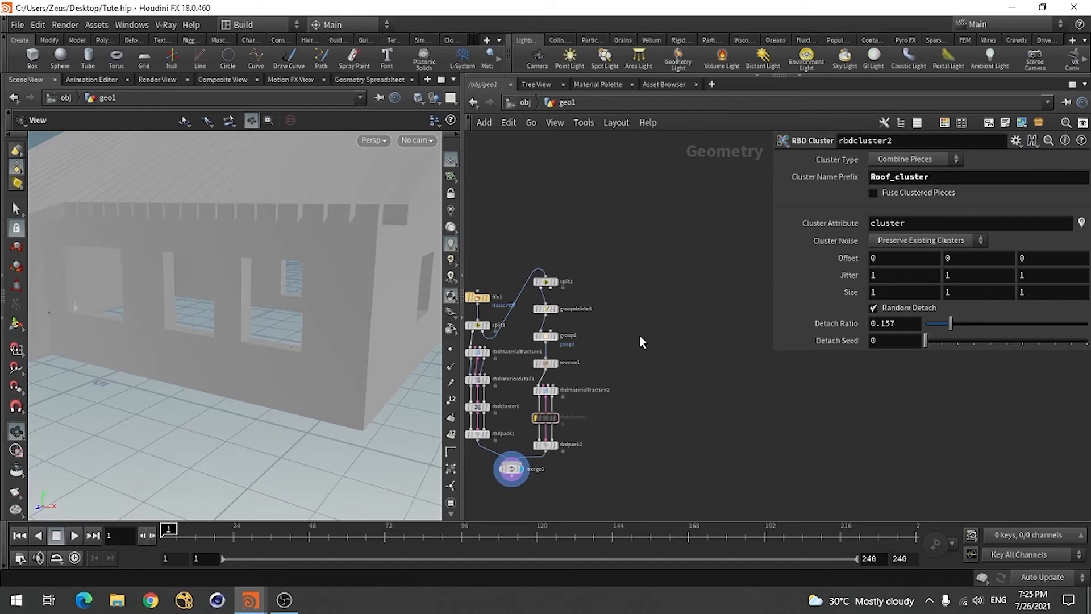
pyautogui.scroll(1, 632, 310)
pyautogui.scroll(-1, 696, 309)
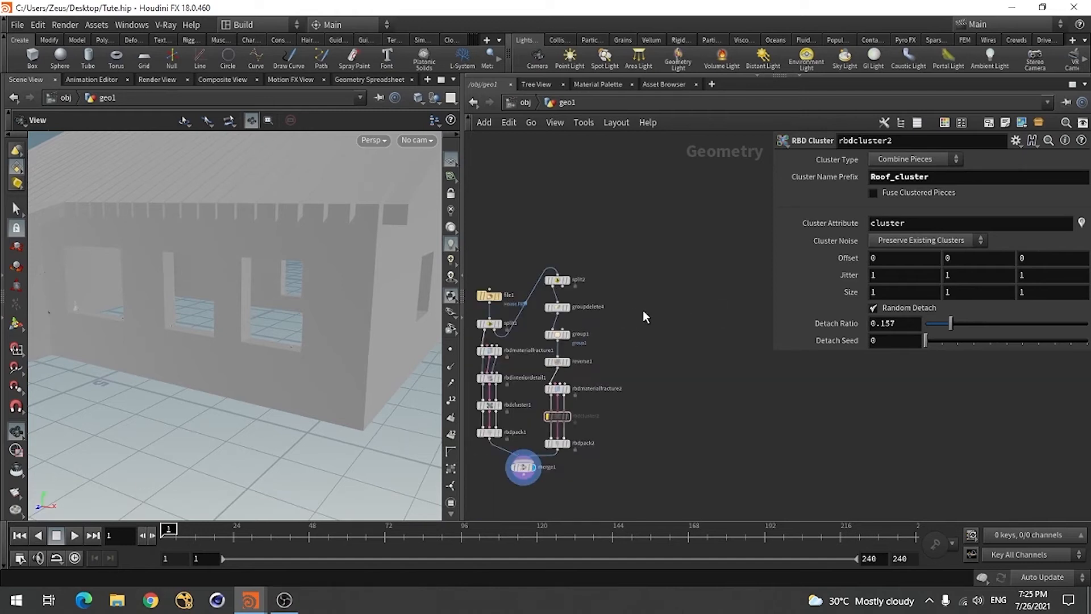
# Step: Add a Split node beside the roof branch and connect the second output of split2 to its input
pyautogui.scroll(3, 543, 252)
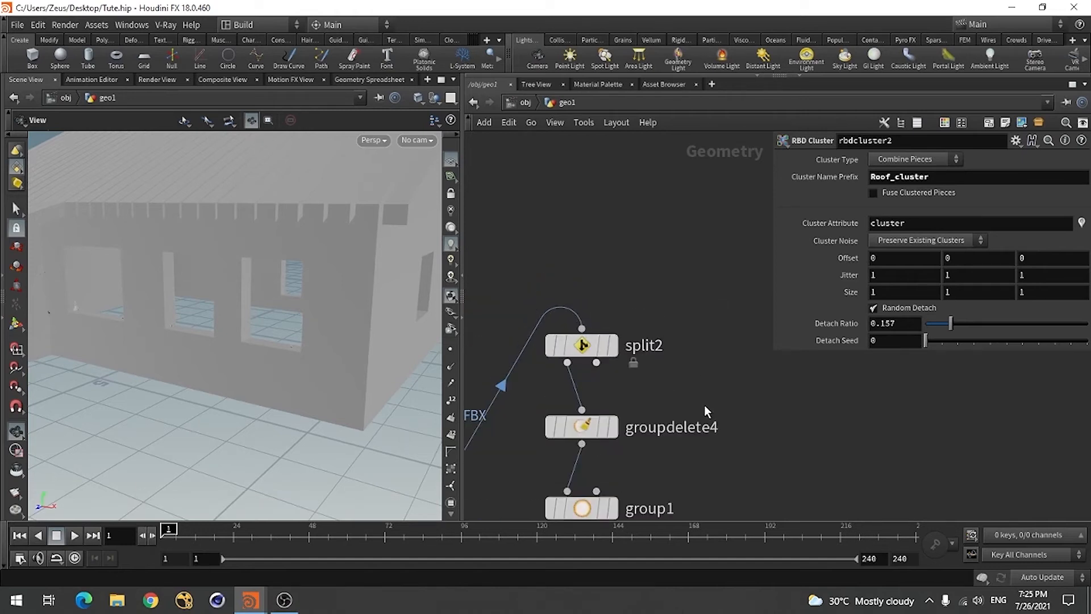
pyautogui.scroll(-1, 739, 411)
pyautogui.scroll(2, 739, 411)
pyautogui.scroll(-2, 738, 375)
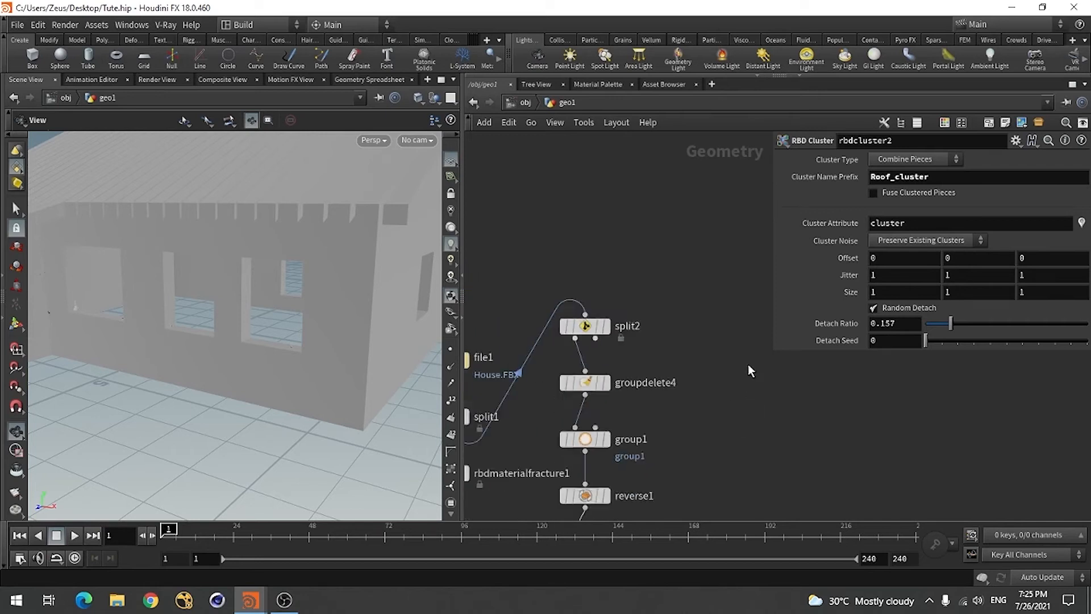
pyautogui.scroll(1, 747, 363)
pyautogui.press('Tab')
pyautogui.write('spli')
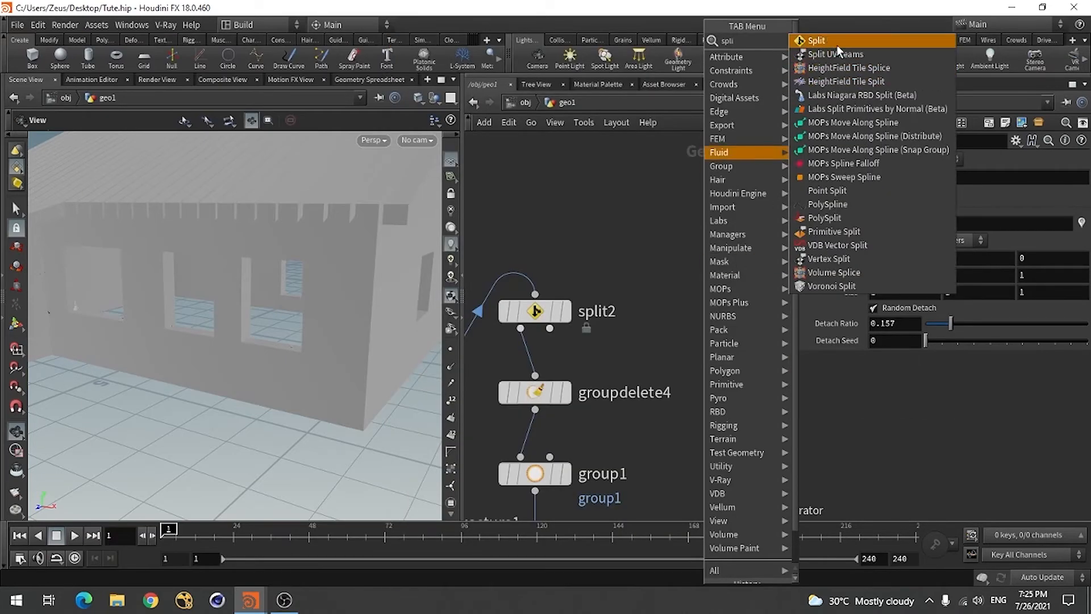
pyautogui.click(837, 44)
pyautogui.click(722, 348)
pyautogui.click(549, 328)
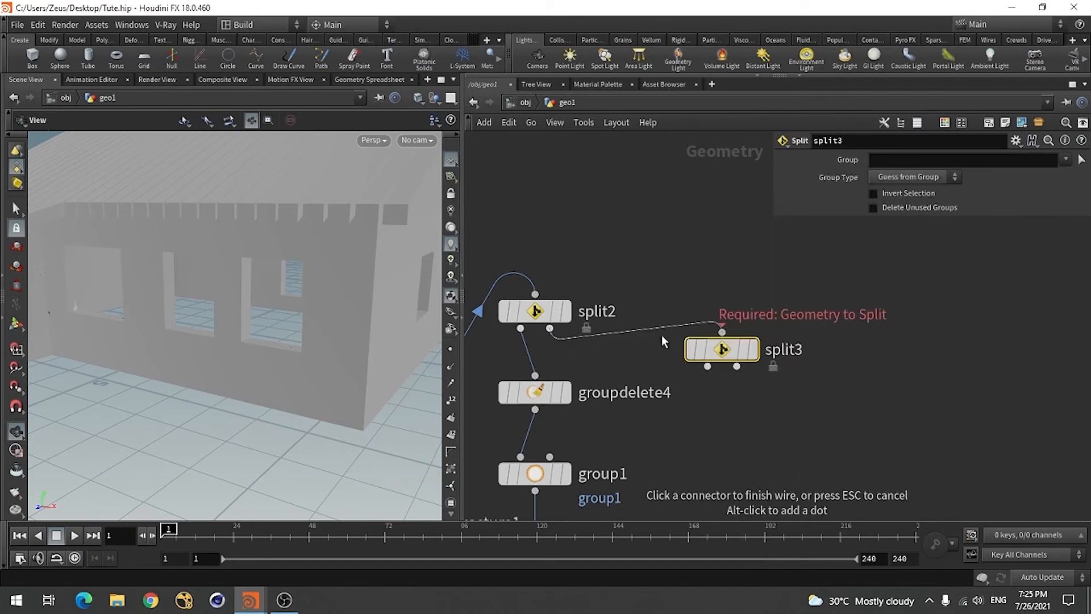
pyautogui.click(721, 331)
# Step: Move the new Split node further away from the roof branch and display it to inspect the remaining house parts
pyautogui.click(741, 358)
pyautogui.moveTo(738, 359); pyautogui.dragTo(774, 387)
pyautogui.moveTo(288, 339); pyautogui.dragTo(205, 387)
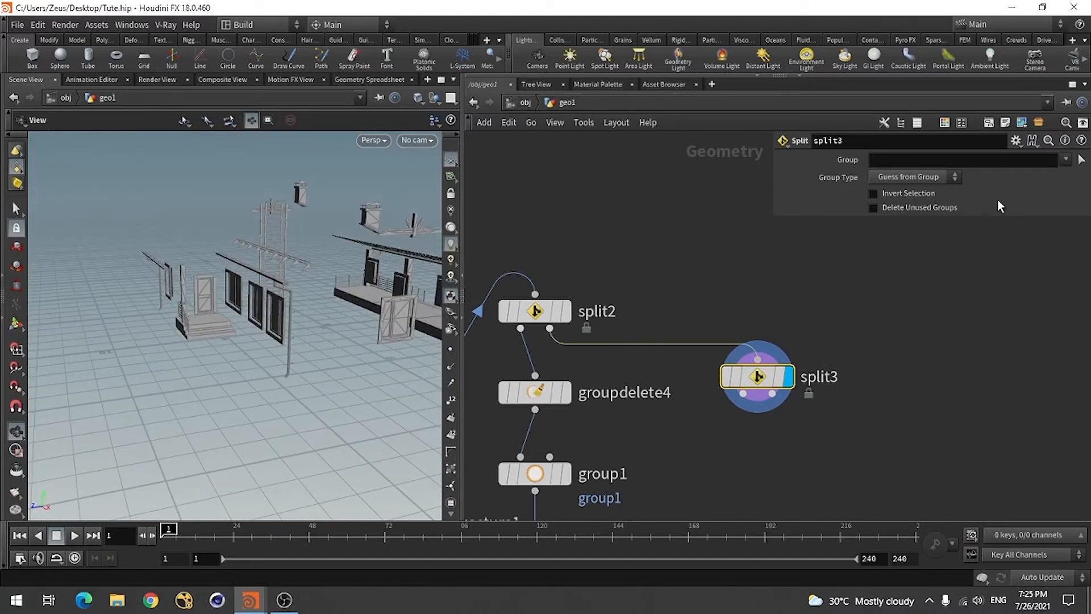
pyautogui.click(1066, 160)
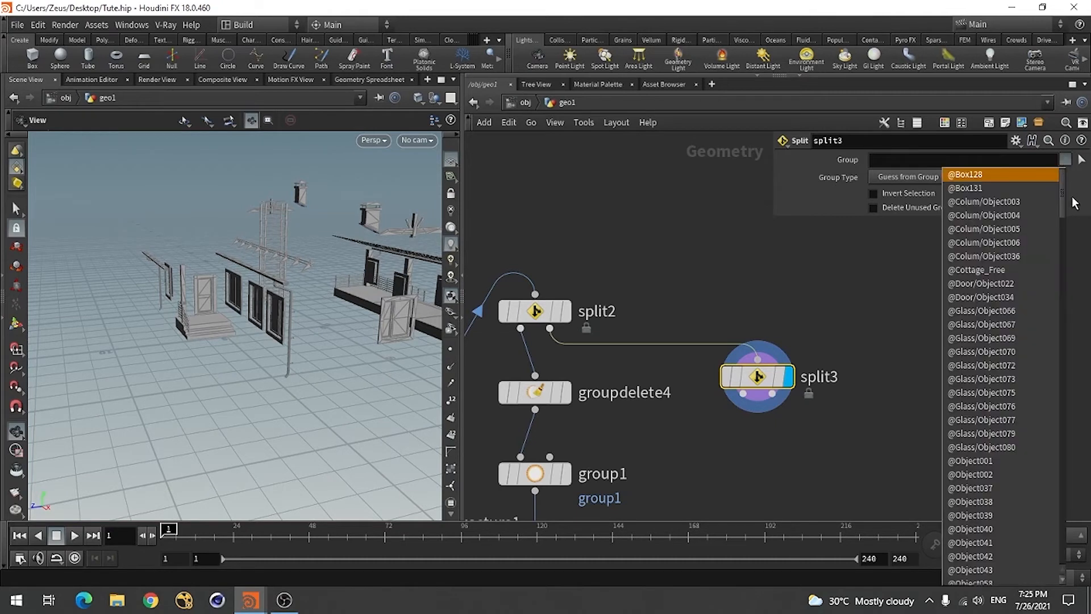
pyautogui.scroll(-5, 1065, 195)
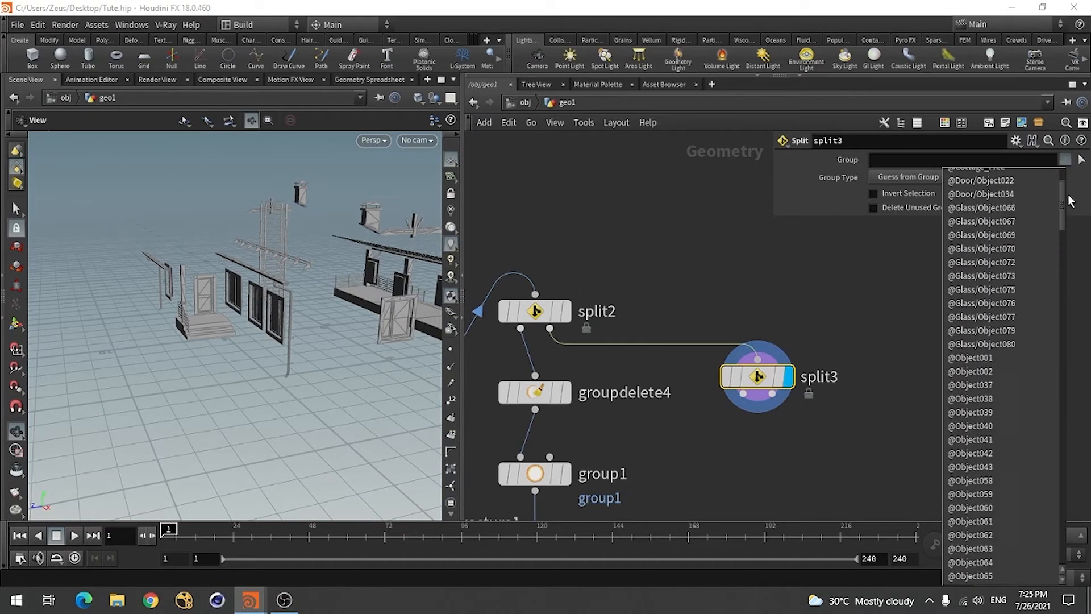
pyautogui.click(1067, 206)
pyautogui.click(1066, 160)
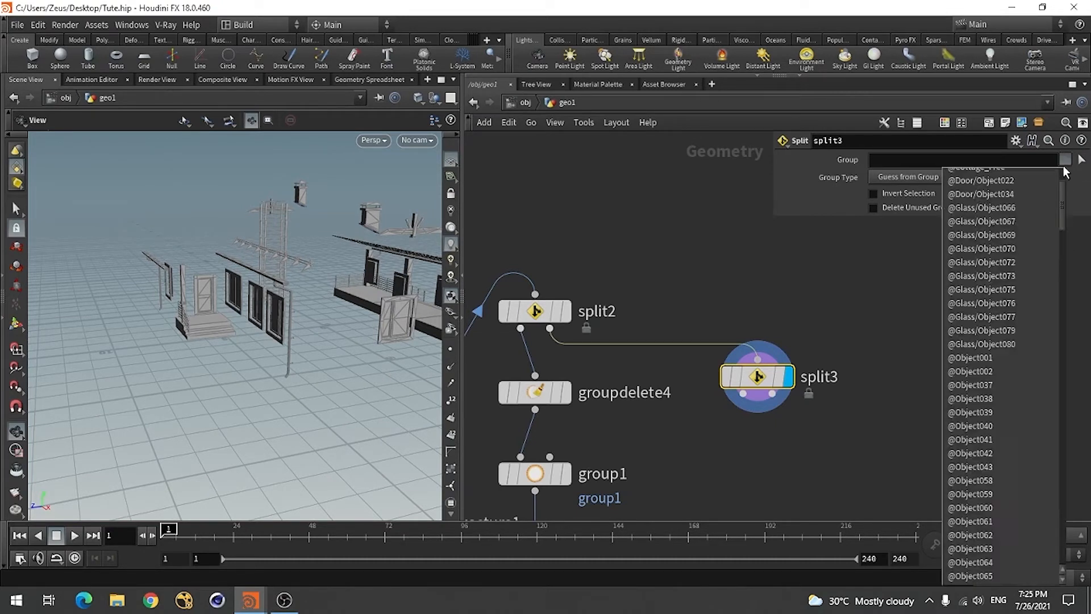
pyautogui.scroll(-2, 1038, 301)
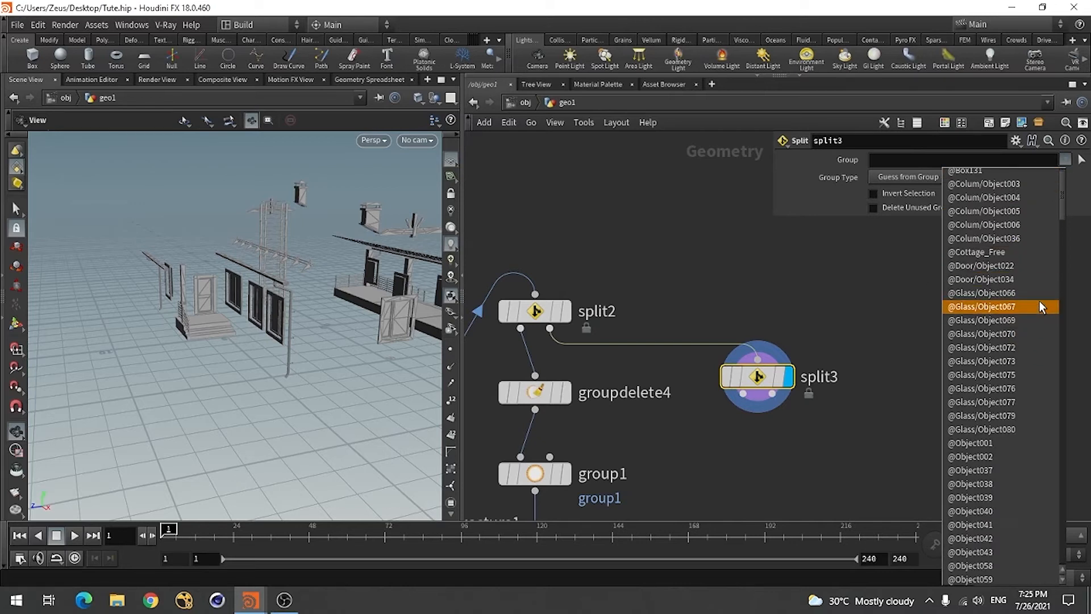
pyautogui.click(983, 258)
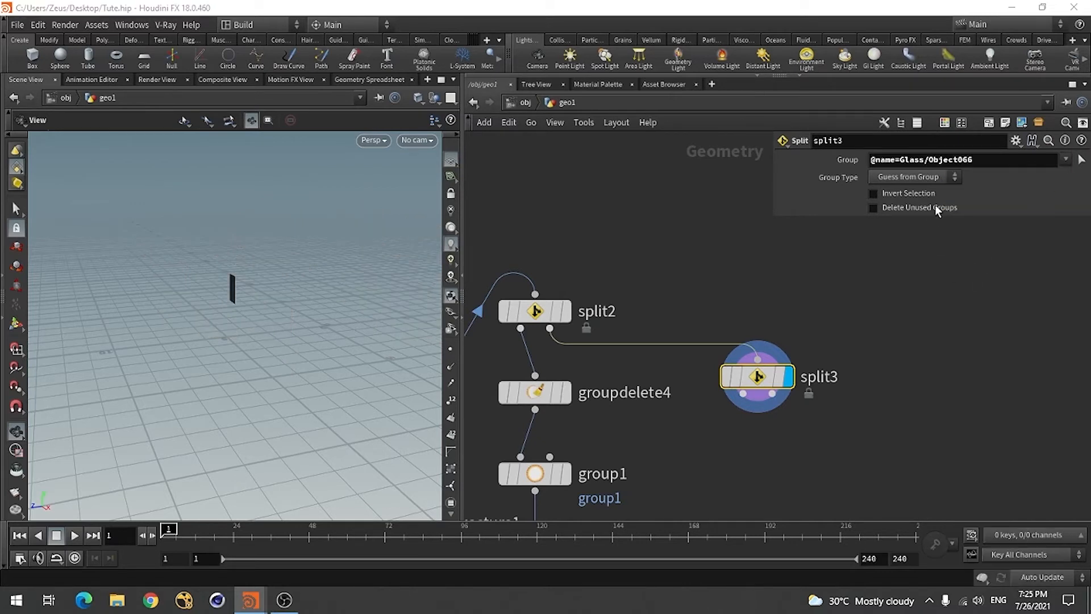
pyautogui.click(992, 165)
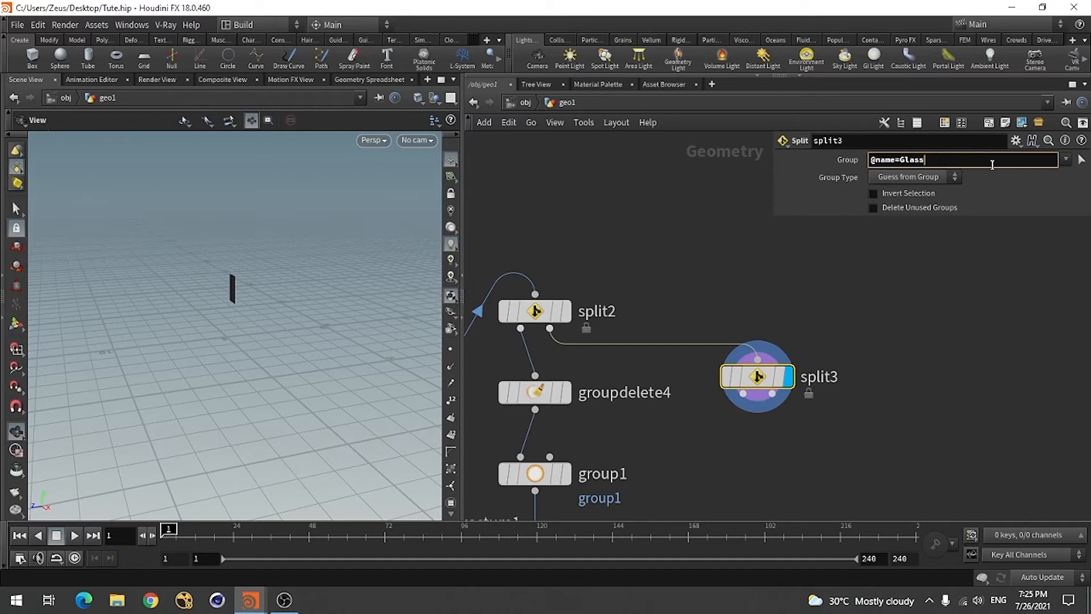
pyautogui.press('Return')
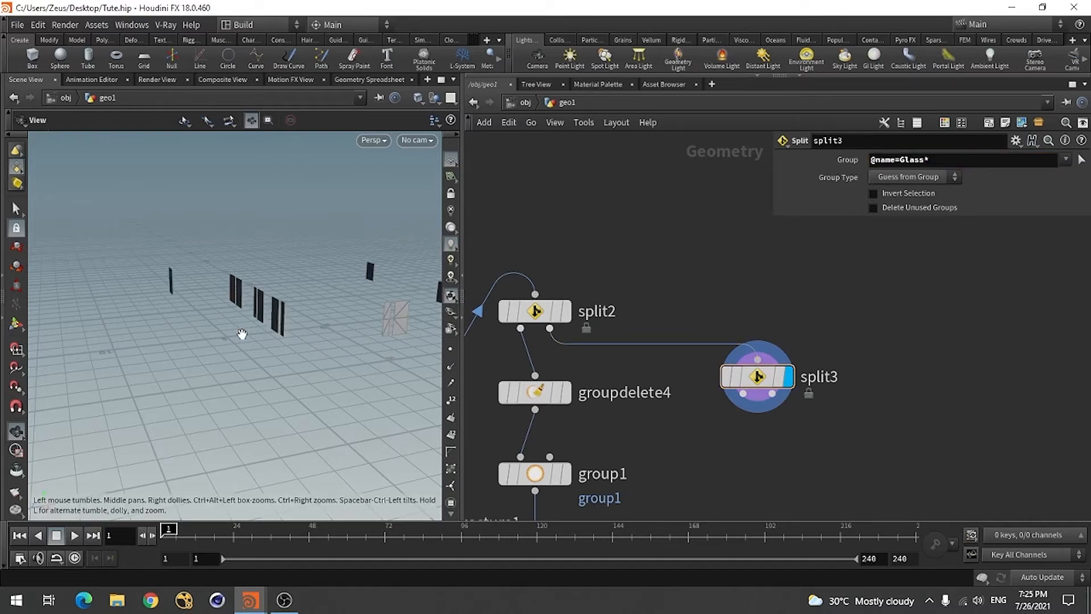
pyautogui.moveTo(243, 334); pyautogui.dragTo(251, 309)
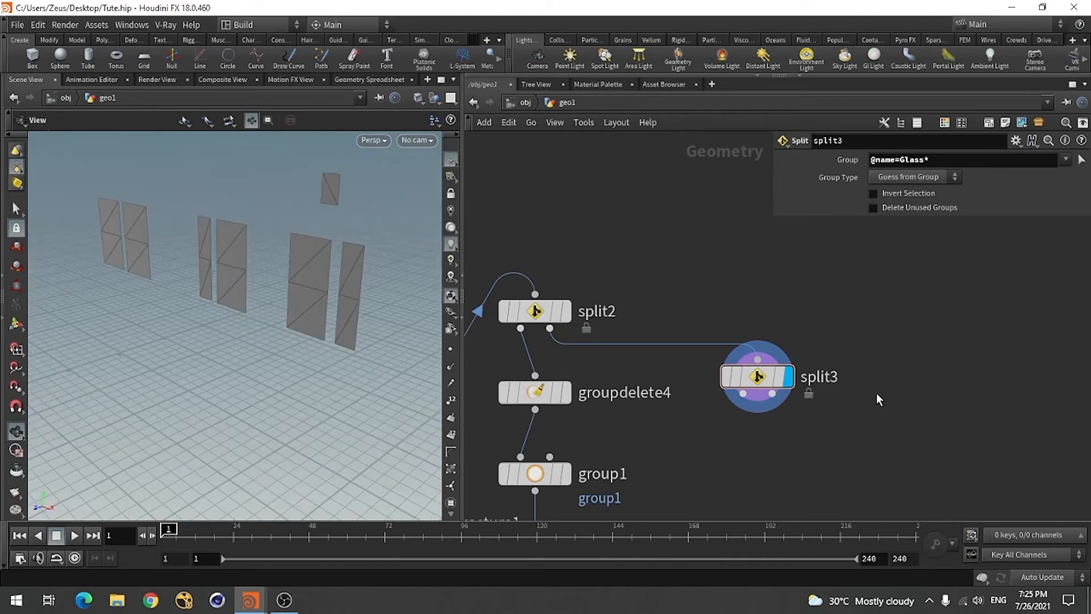
# Step: Add an RBD Material Fracture node below split3 for the glass panes
pyautogui.scroll(-3, 876, 393)
pyautogui.scroll(2, 829, 448)
pyautogui.scroll(-3, 716, 353)
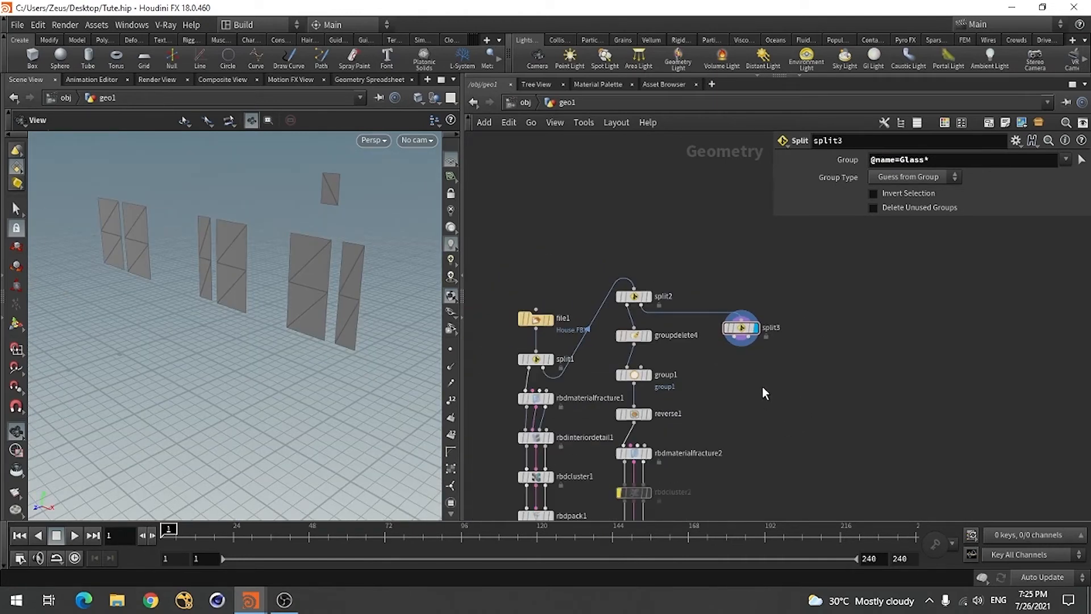
pyautogui.scroll(2, 755, 397)
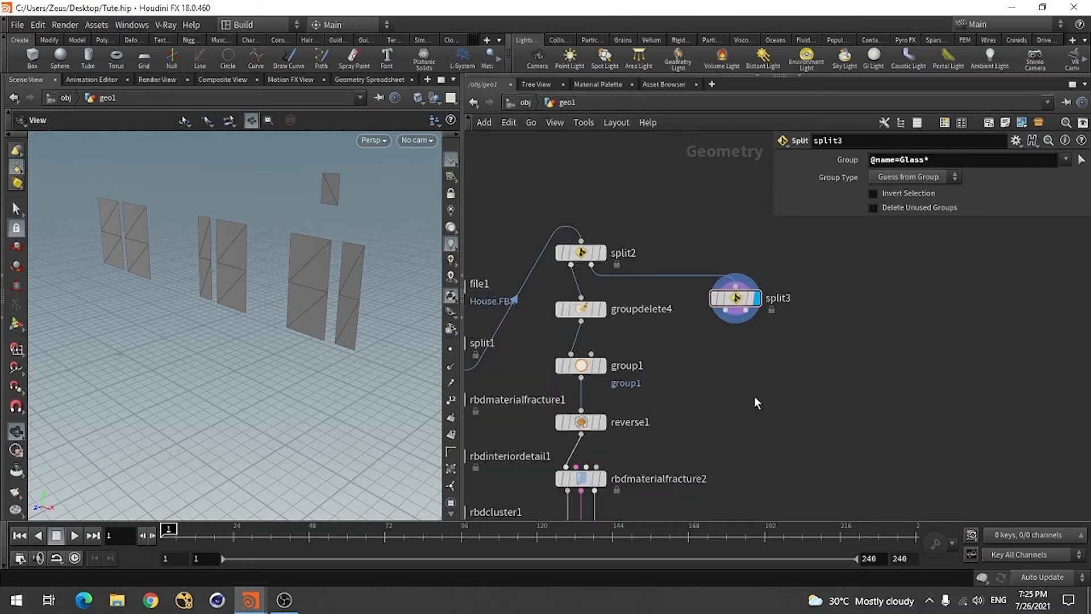
pyautogui.press('Tab')
pyautogui.write('rbd')
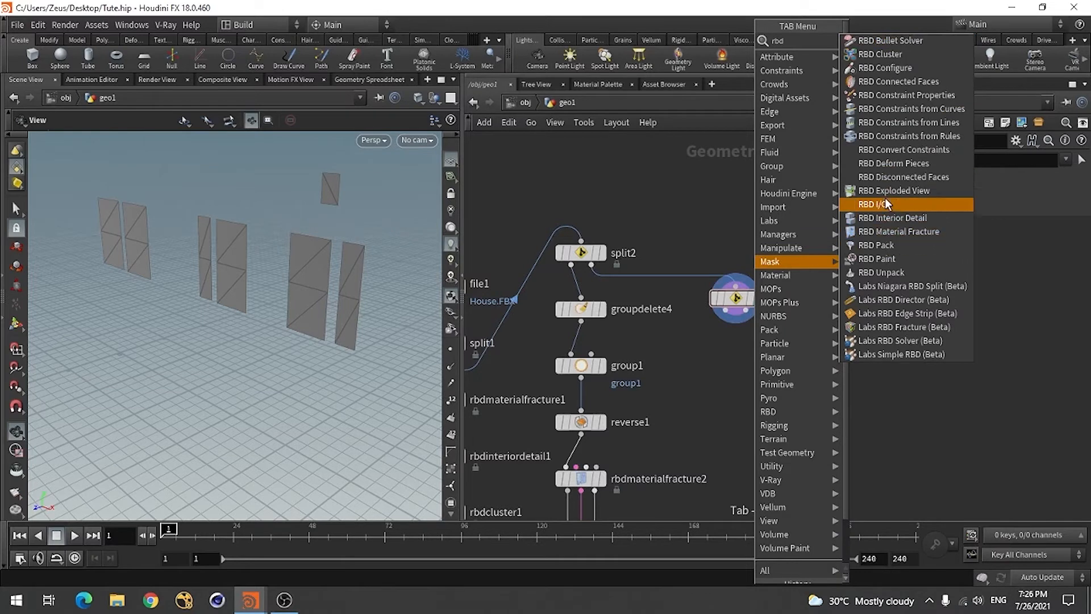
pyautogui.click(901, 232)
pyautogui.click(754, 373)
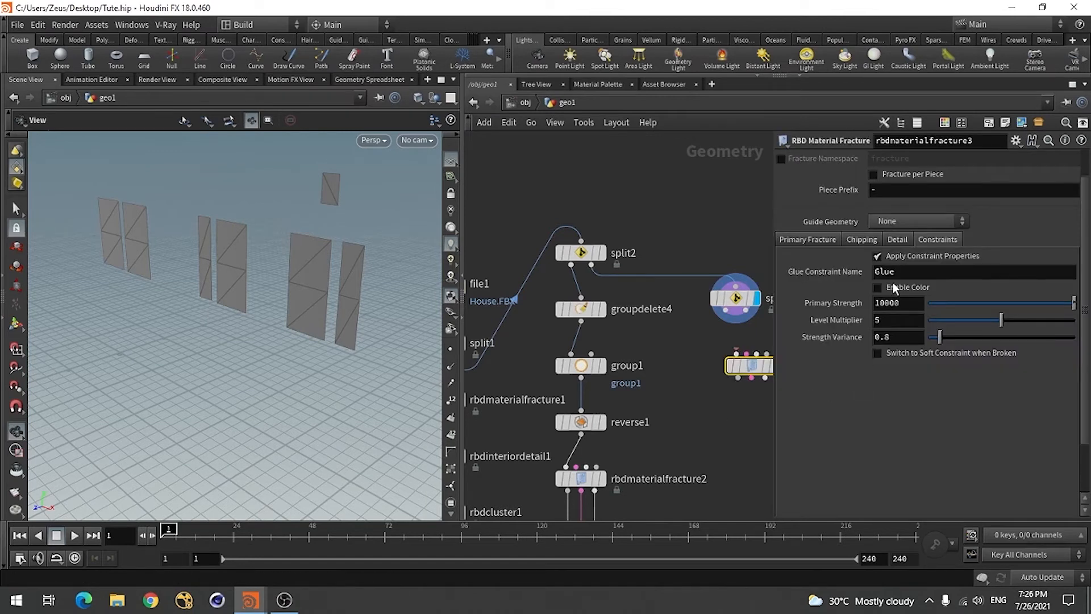
# Step: Set the material type of the new RBD Material Fracture node to Glass
pyautogui.scroll(-4, 648, 383)
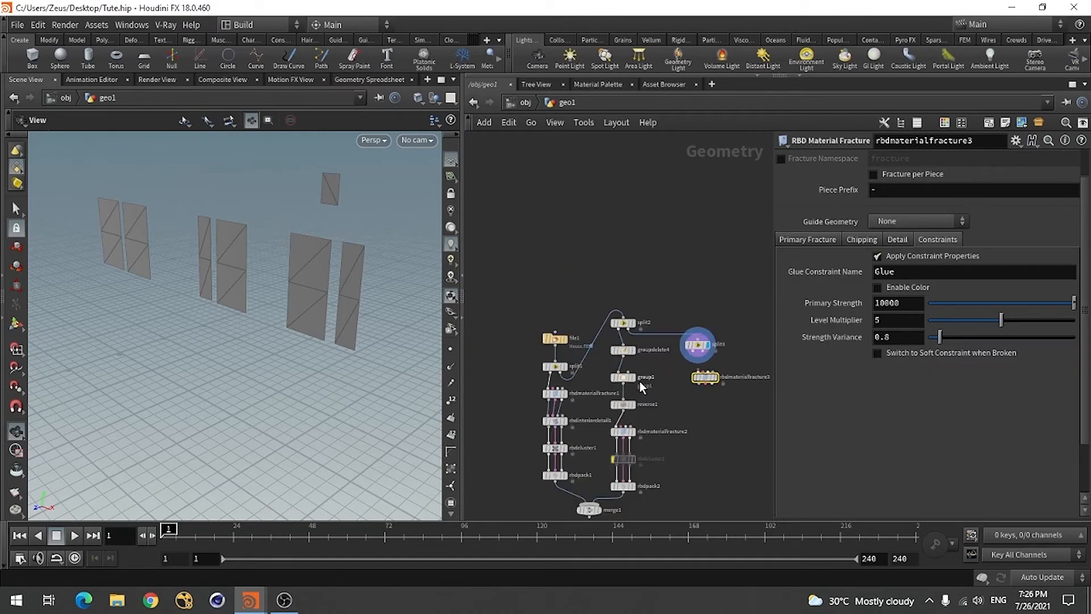
pyautogui.scroll(4, 699, 410)
pyautogui.scroll(-3, 576, 392)
pyautogui.scroll(2, 677, 390)
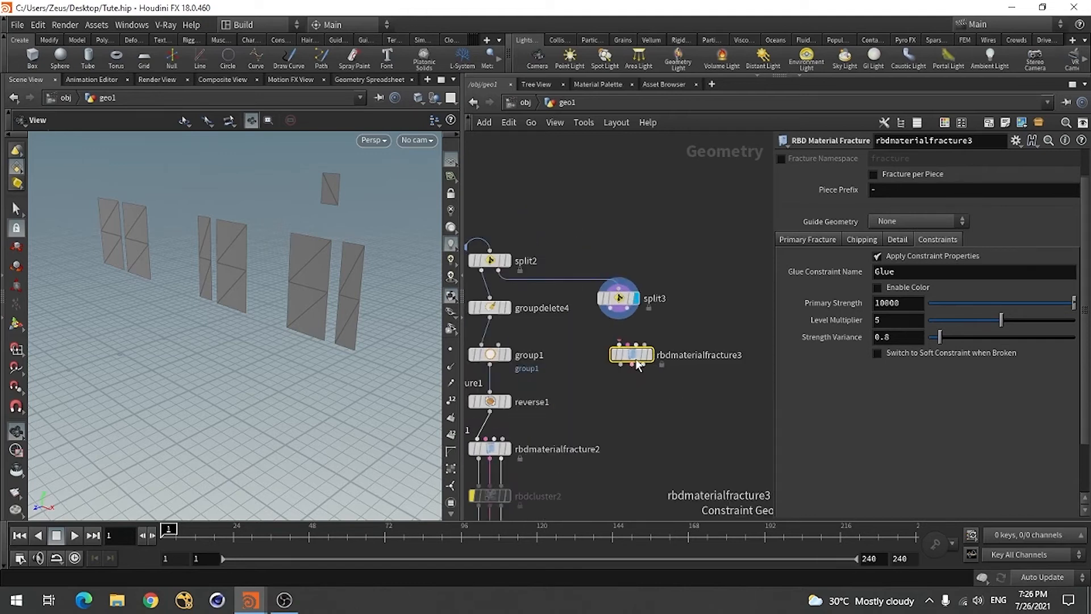
pyautogui.click(815, 241)
pyautogui.scroll(1, 809, 222)
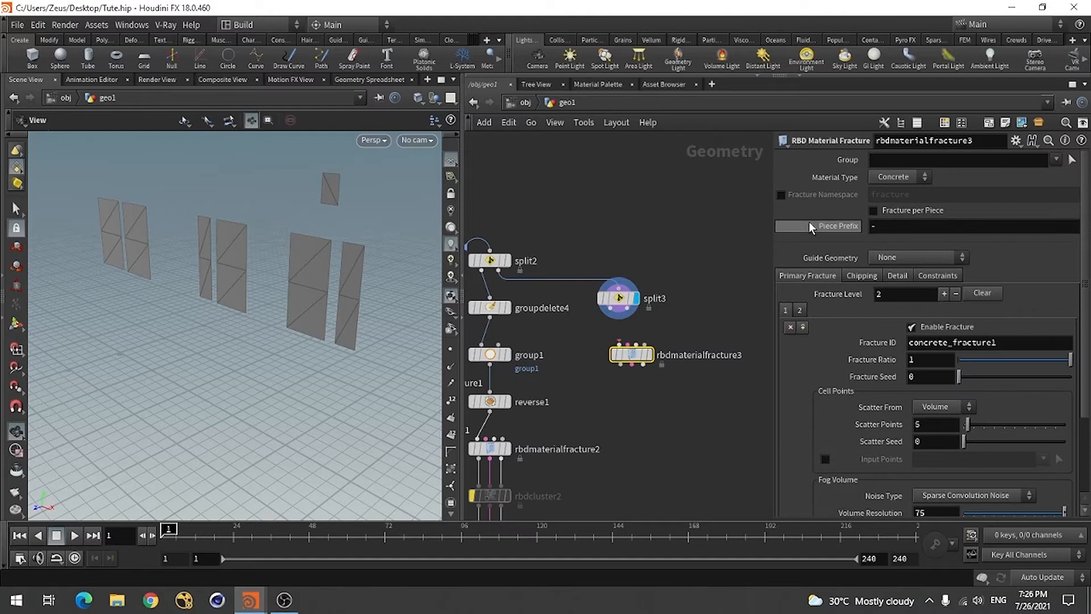
pyautogui.click(891, 176)
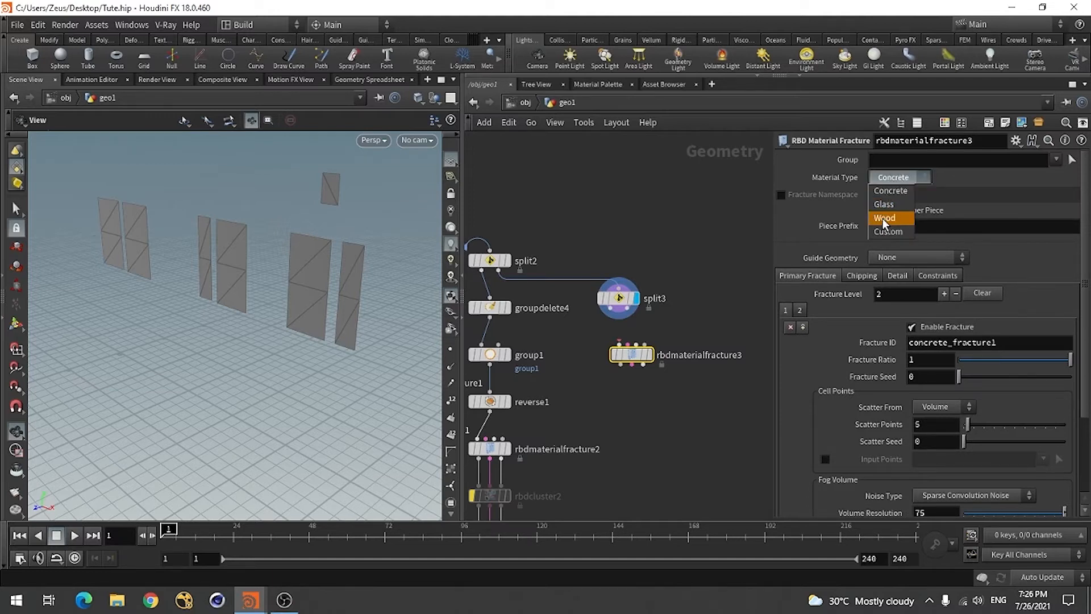
pyautogui.click(883, 203)
# Step: Connect the first output of split3 to rbdmaterialfracture3, display that node and inspect the cracks in the panes
pyautogui.scroll(3, 679, 384)
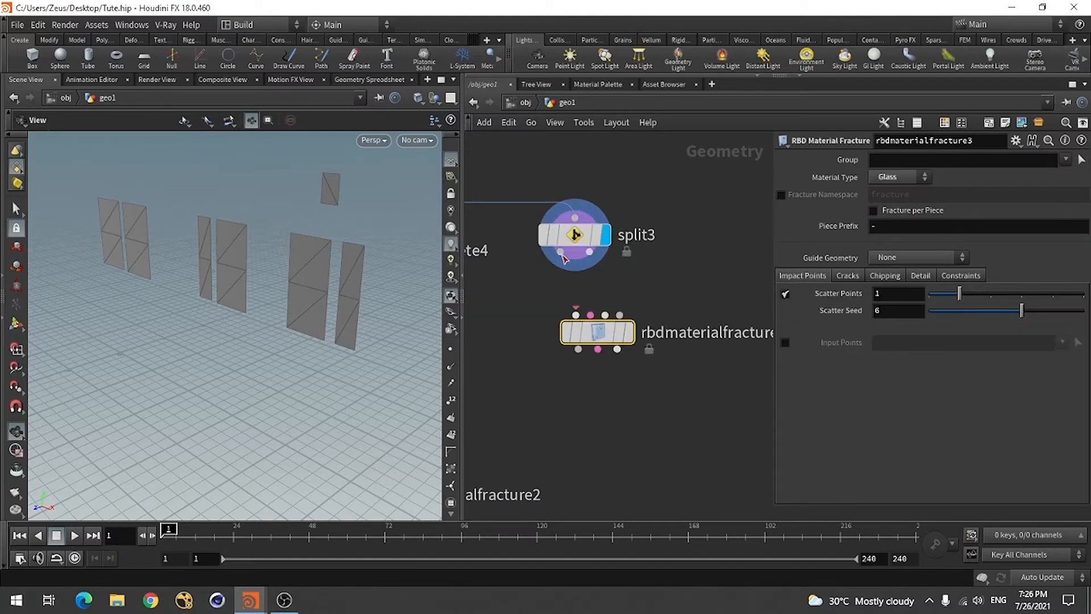
pyautogui.moveTo(560, 252); pyautogui.dragTo(559, 347)
pyautogui.moveTo(596, 352)
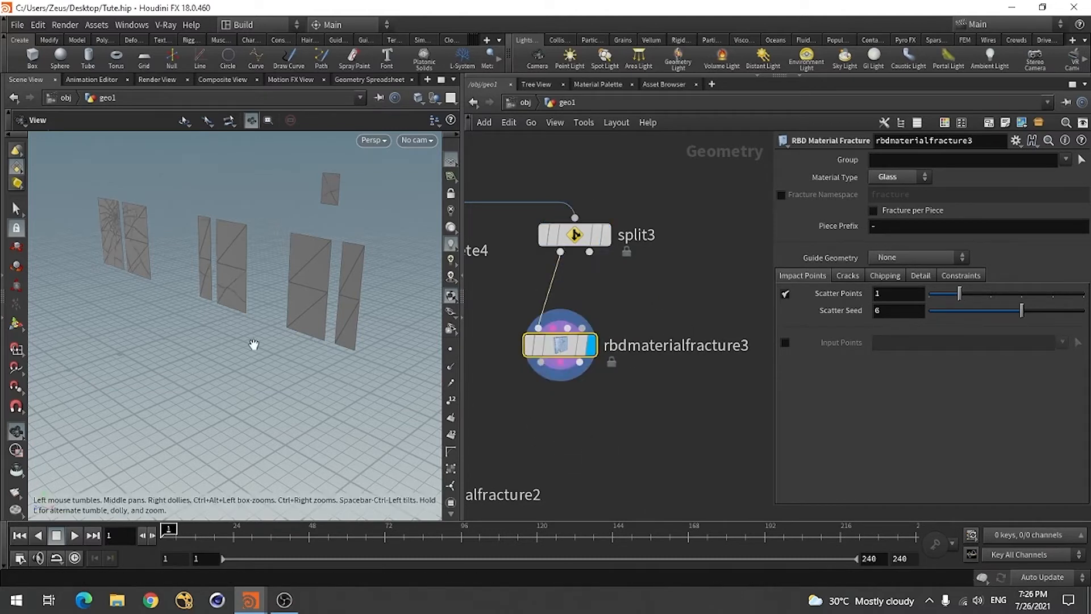
pyautogui.moveTo(157, 334); pyautogui.dragTo(119, 219)
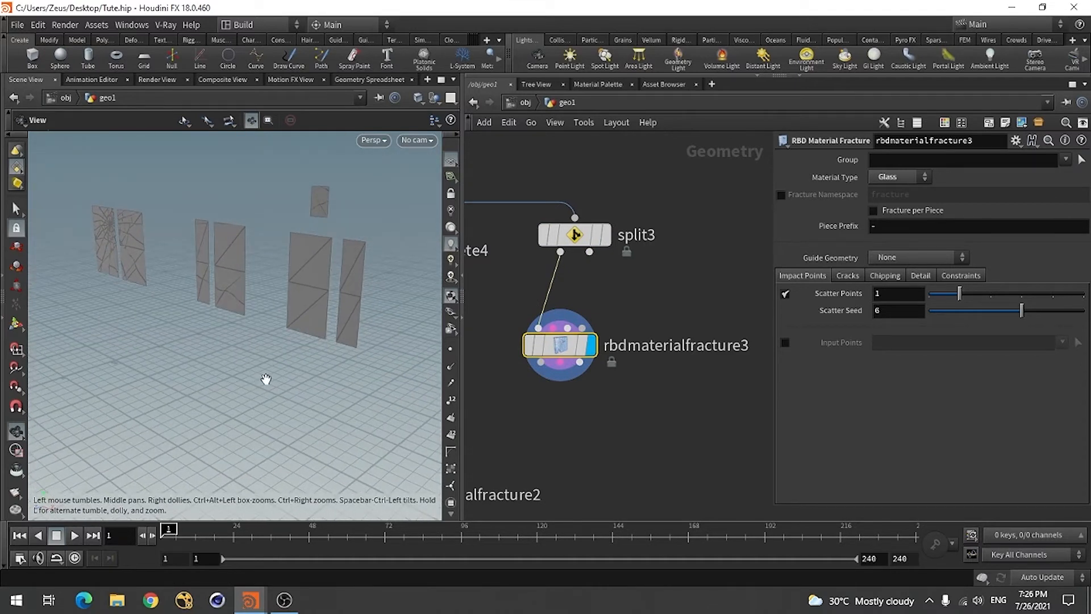
pyautogui.moveTo(266, 379); pyautogui.dragTo(360, 282)
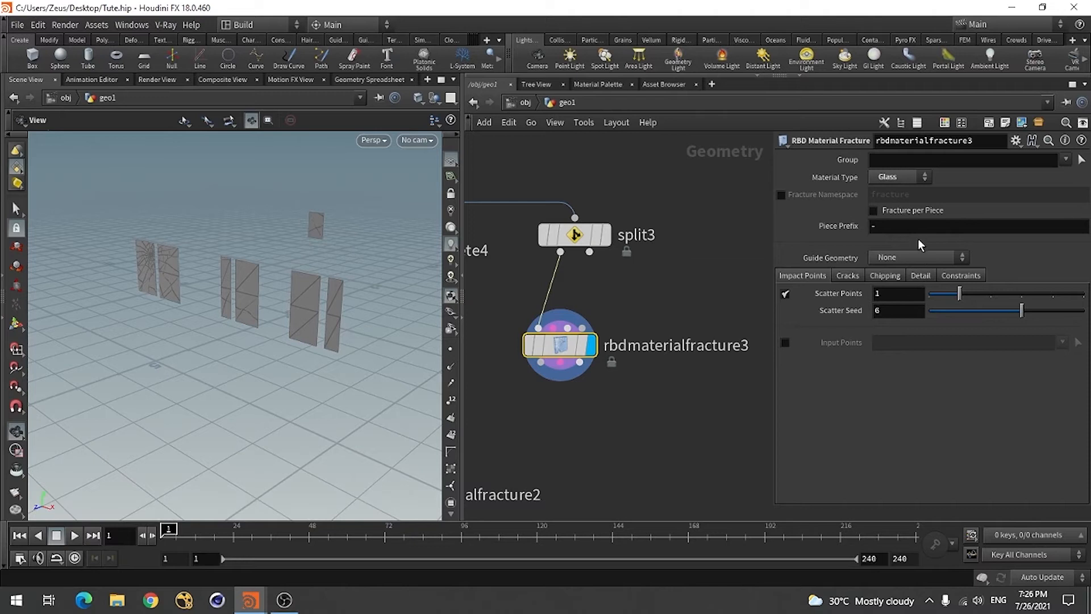
# Step: Enable Fracture per Piece on the glass fracture and check the crack pattern on each window pane
pyautogui.click(909, 211)
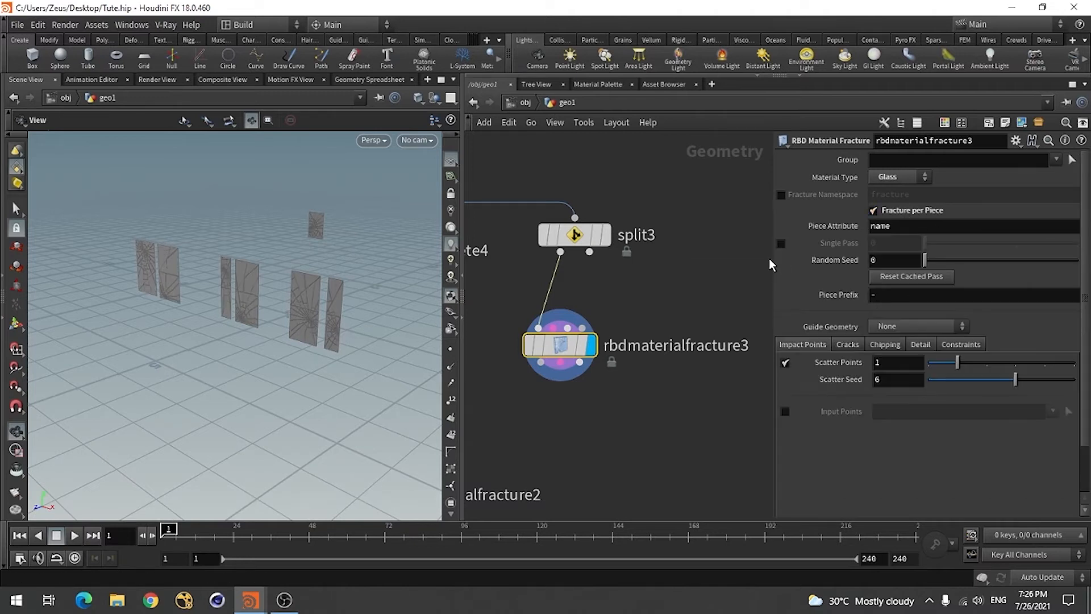
pyautogui.moveTo(333, 370); pyautogui.dragTo(369, 363)
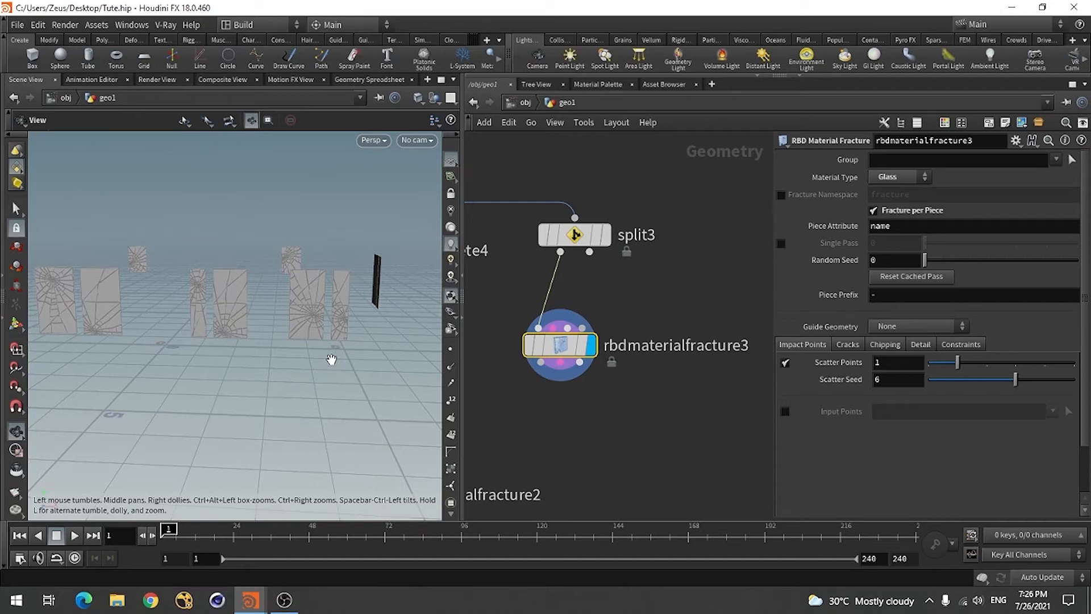
pyautogui.moveTo(400, 380)
pyautogui.mouseDown()
pyautogui.moveTo(372, 395)
pyautogui.moveTo(379, 383)
pyautogui.mouseUp()
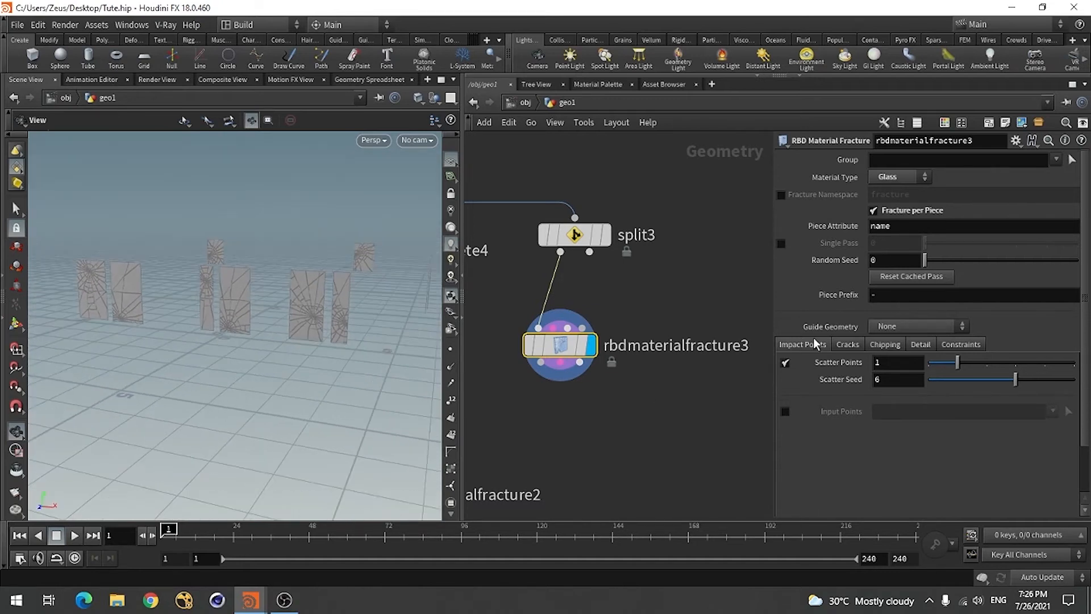
# Step: Enable the fracture namespace of the glass fracture and set it to Glass_fracture
pyautogui.click(780, 195)
pyautogui.write('Glass')
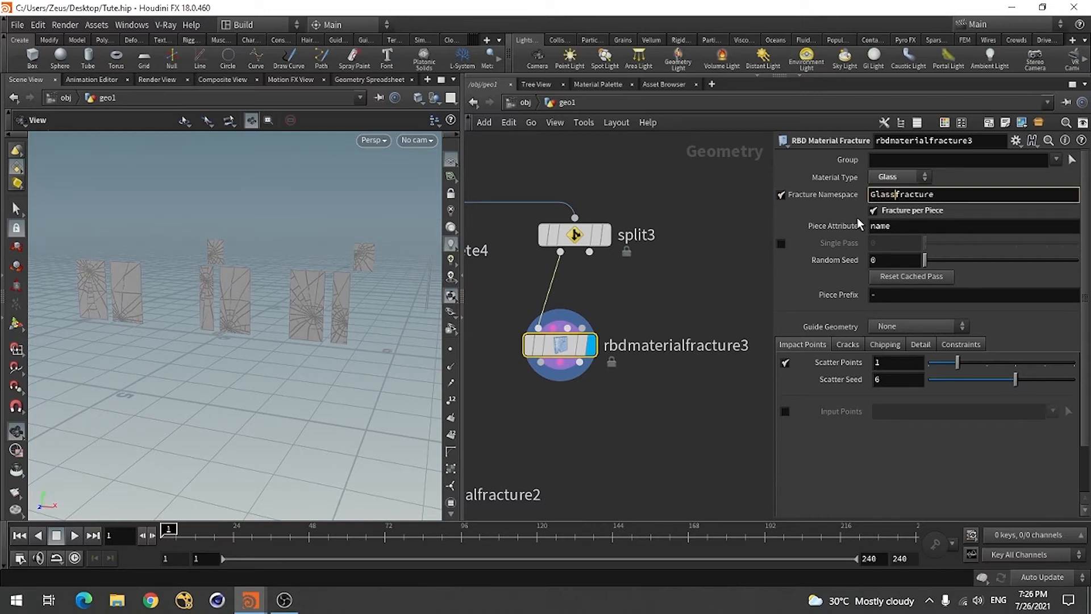
pyautogui.write('_')
pyautogui.click(676, 455)
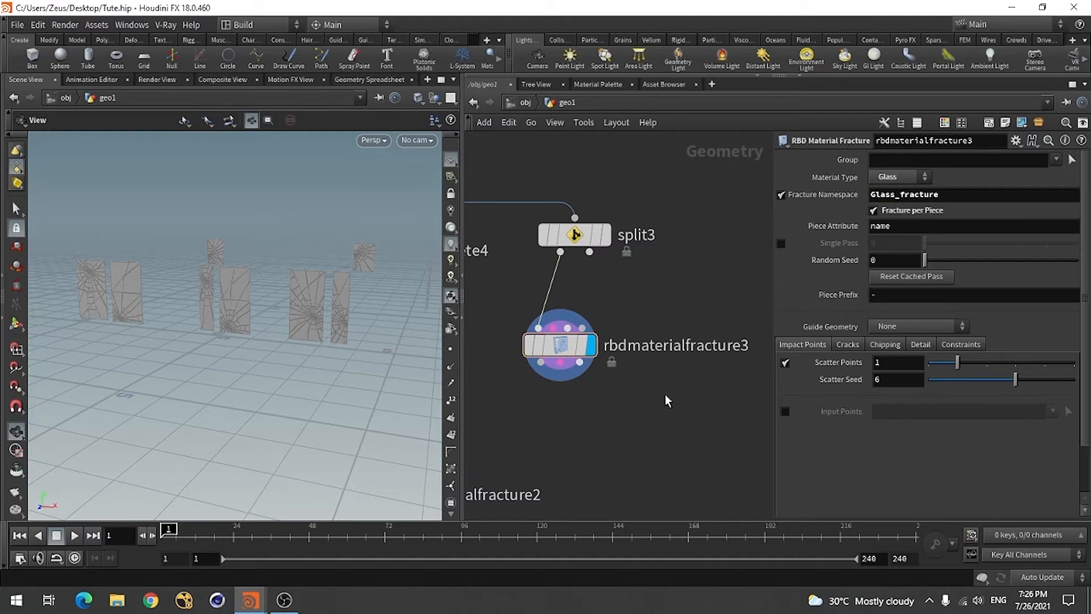
# Step: Review the radial and concentric crack settings of the glass fracture, including the Radial Fracture ID
pyautogui.click(847, 343)
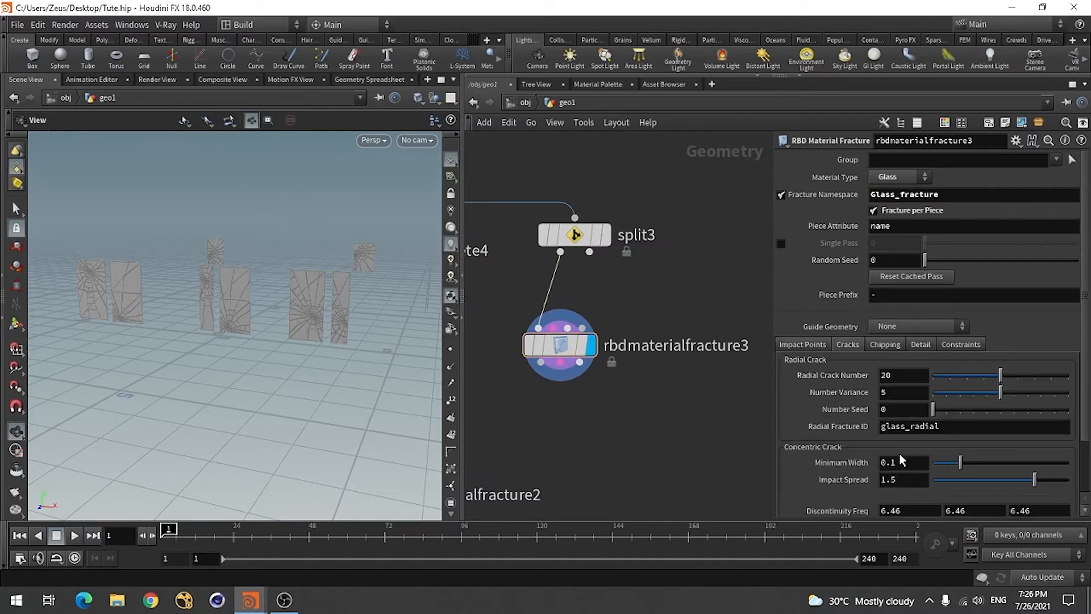
pyautogui.scroll(-3, 809, 407)
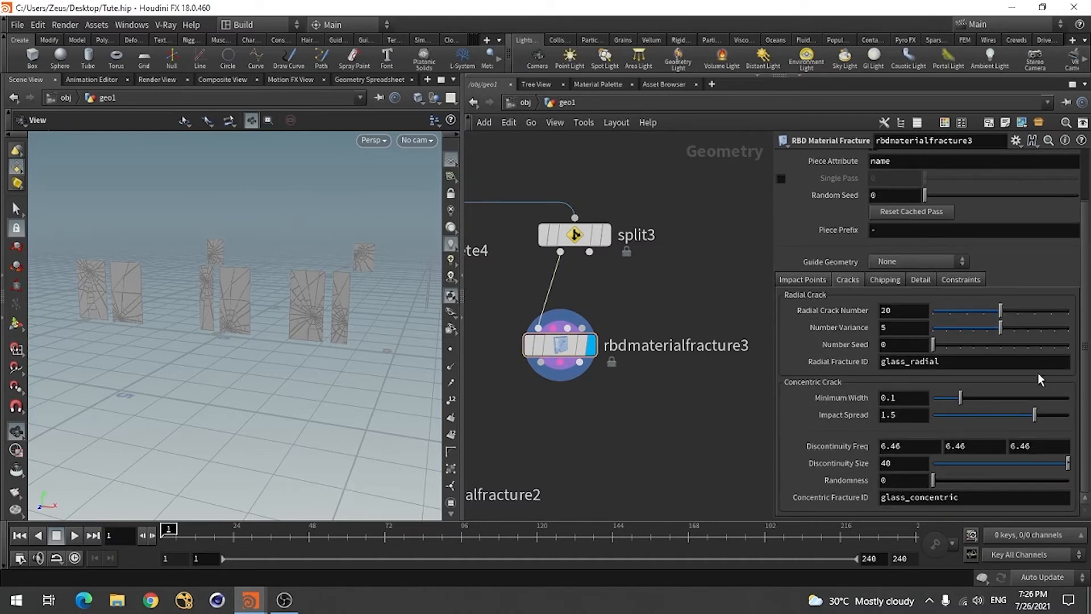
pyautogui.click(881, 361)
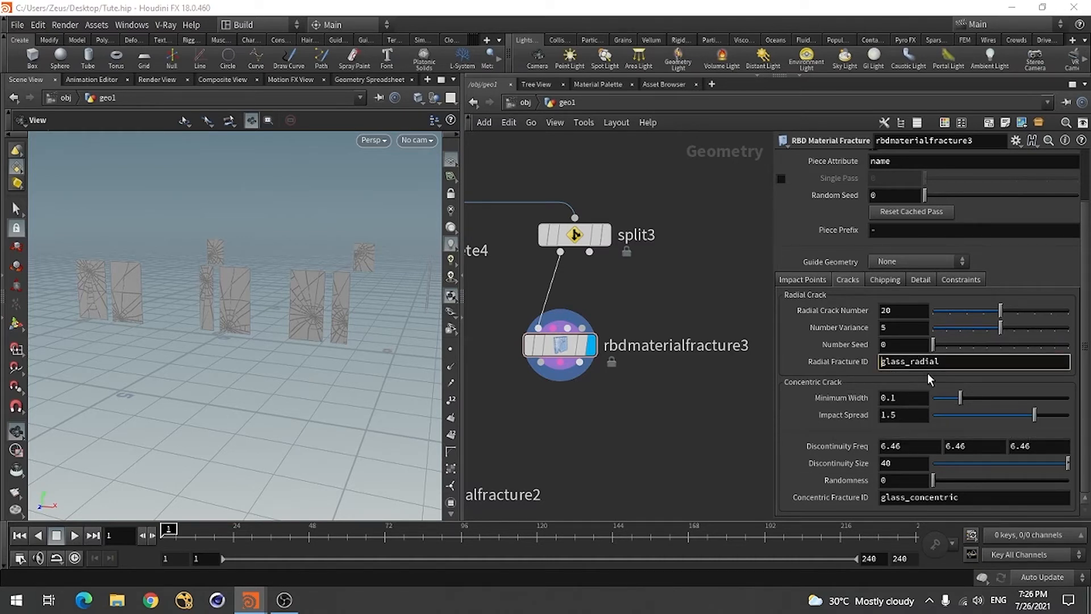
# Step: Align rbdmaterialfracture3 beneath split3 and add an RBD Pack node below it, level with rbdpack2
pyautogui.scroll(-5, 670, 409)
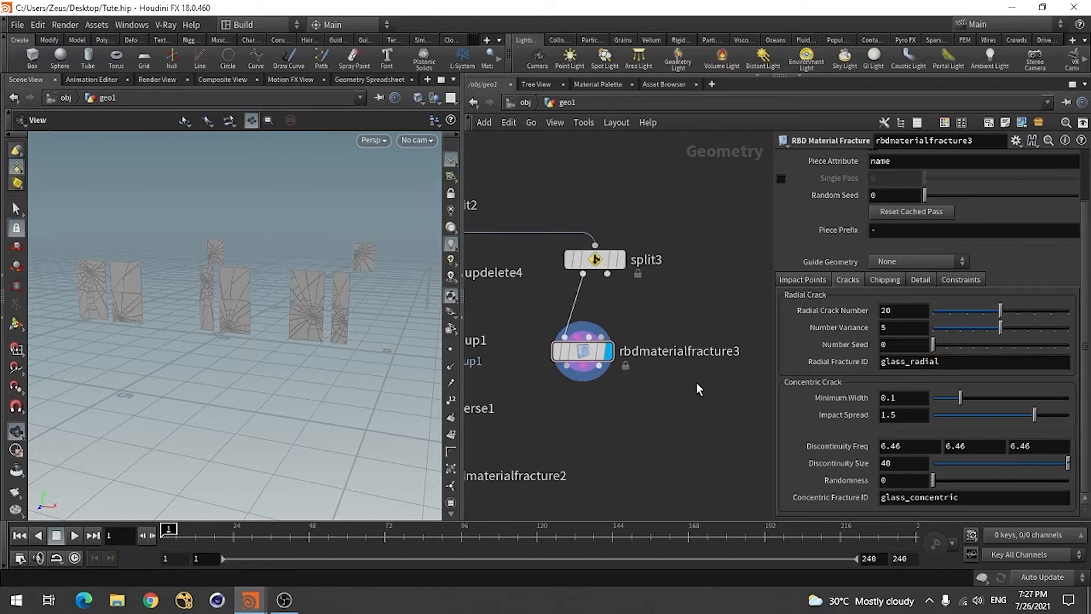
pyautogui.moveTo(617, 361); pyautogui.dragTo(630, 362)
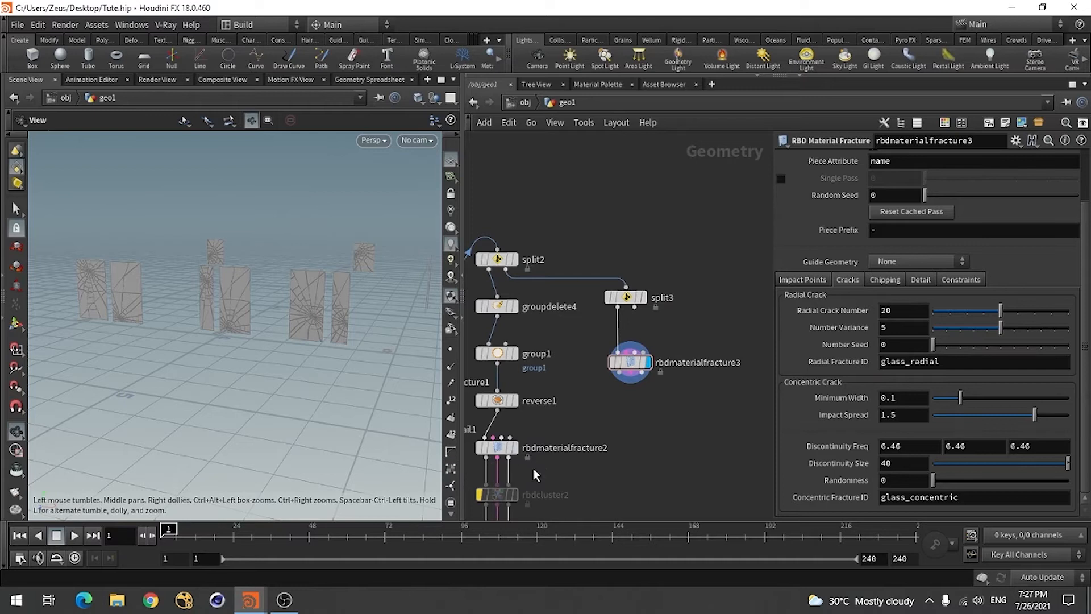
pyautogui.scroll(-5, 578, 463)
pyautogui.scroll(5, 578, 463)
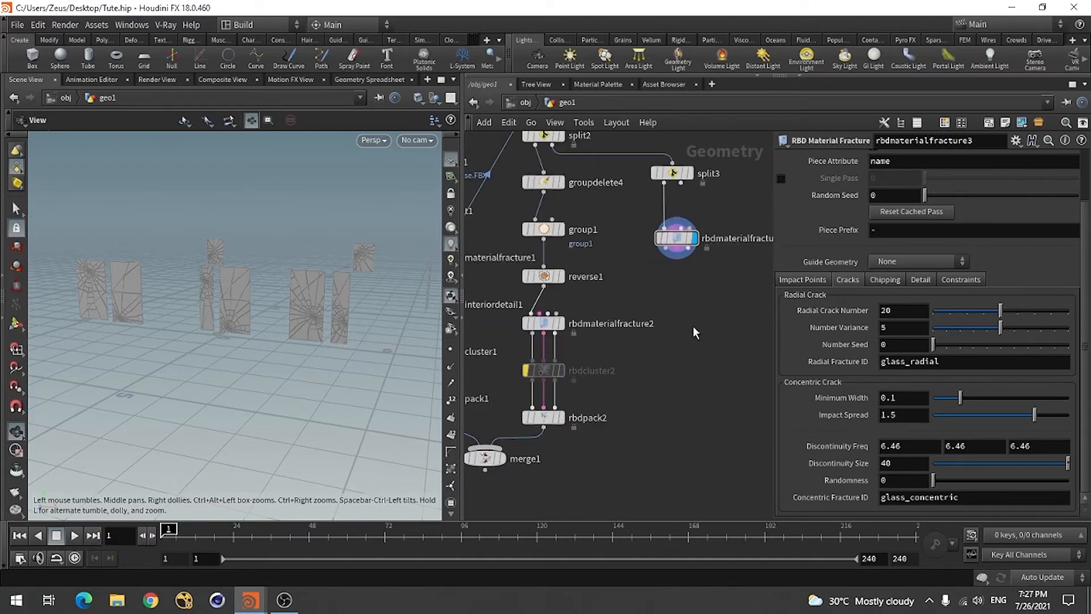
pyautogui.press('Tab')
pyautogui.write('rbd')
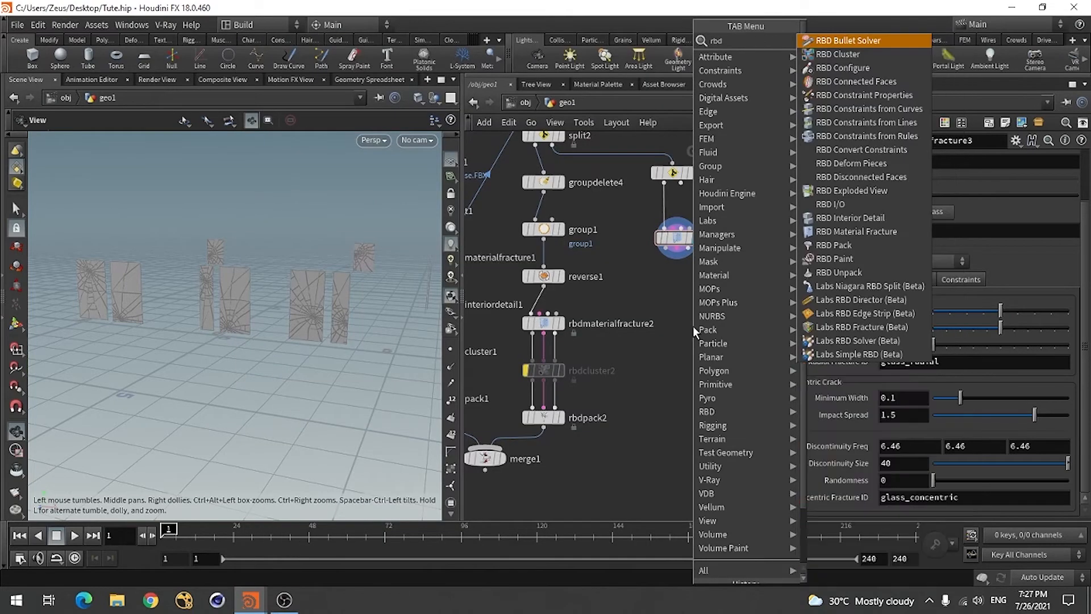
pyautogui.click(846, 243)
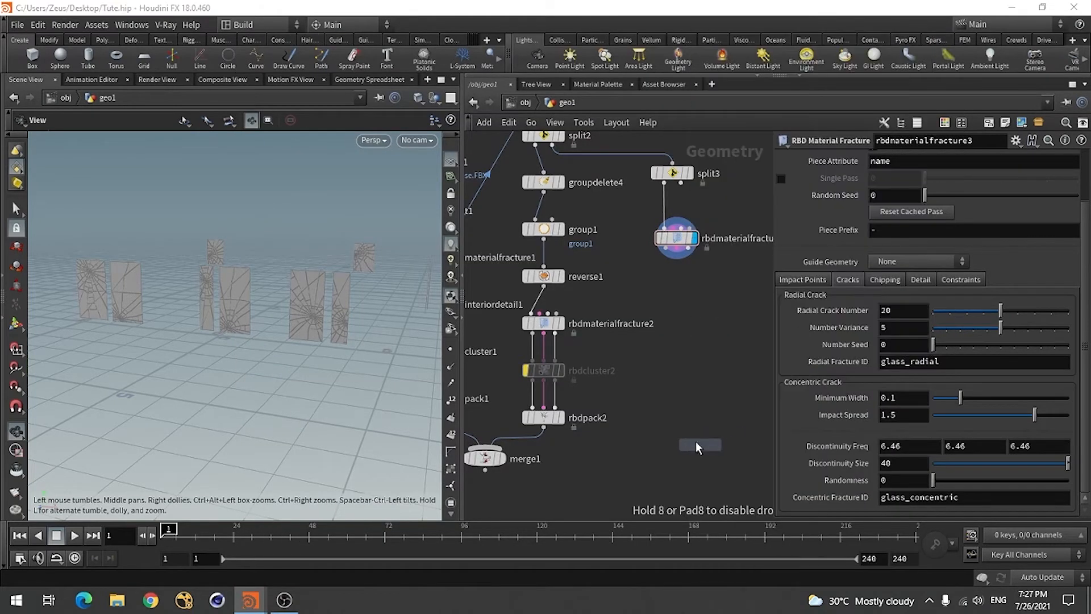
pyautogui.click(684, 420)
# Step: Connect the geometry, constraint and proxy outputs of rbdmaterialfracture3 to the three matching inputs of rbdpack3
pyautogui.scroll(2, 680, 323)
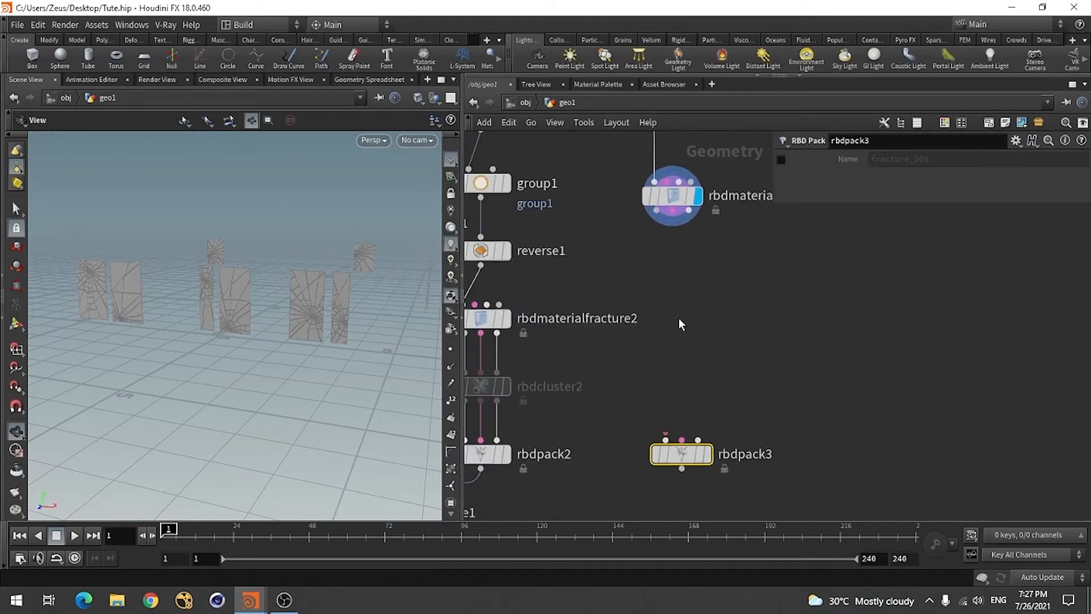
pyautogui.click(656, 210)
pyautogui.click(665, 440)
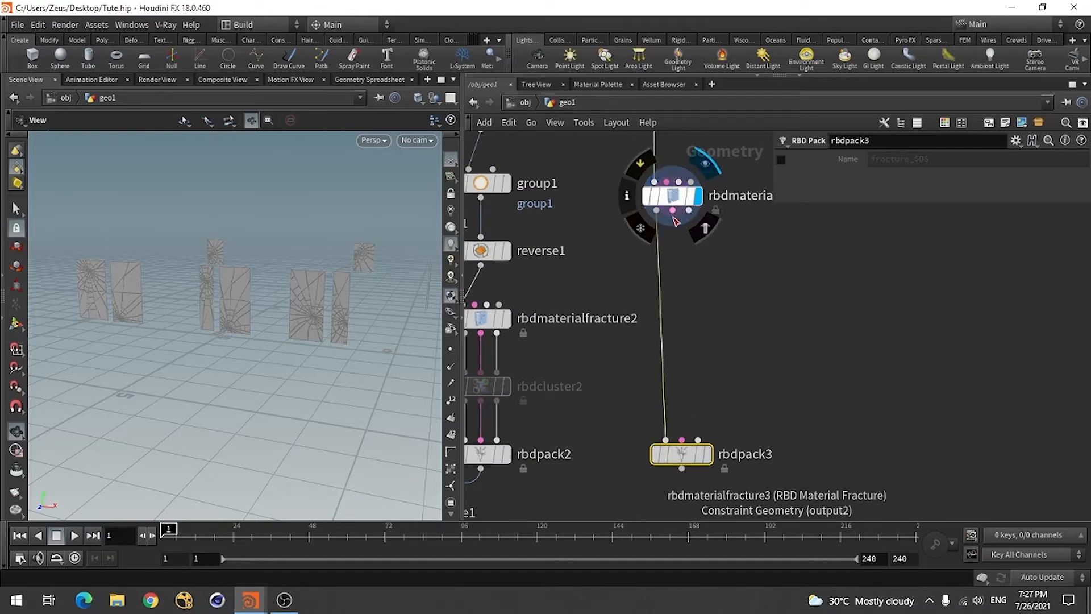
pyautogui.click(673, 211)
pyautogui.click(681, 440)
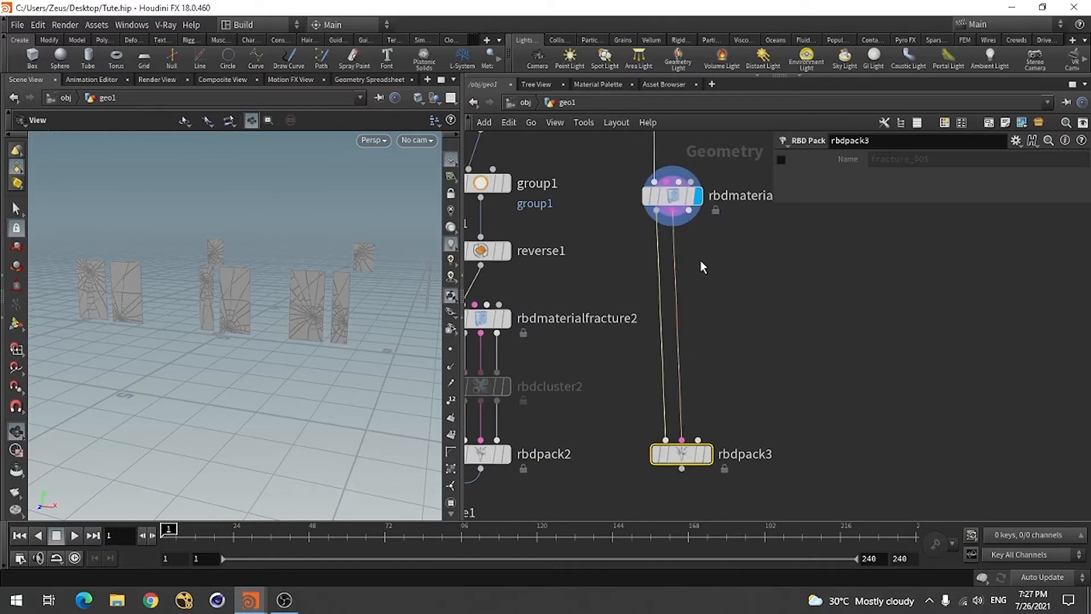
pyautogui.click(690, 211)
pyautogui.click(698, 440)
# Step: Connect rbdpack3 to merge1 and display the merged result
pyautogui.scroll(-5, 787, 341)
pyautogui.click(725, 411)
pyautogui.click(579, 437)
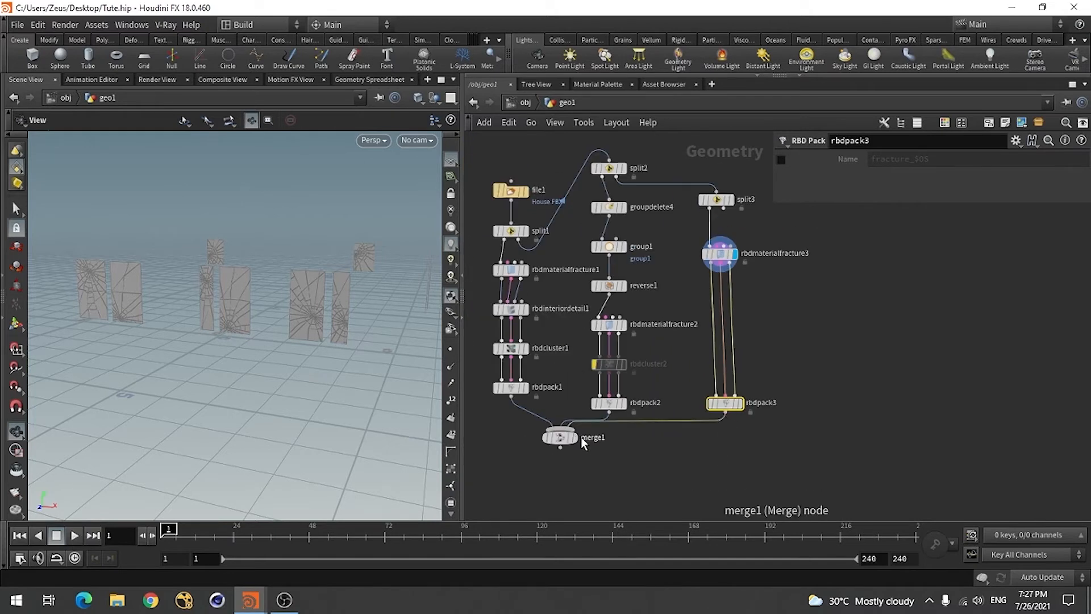
pyautogui.press('r')
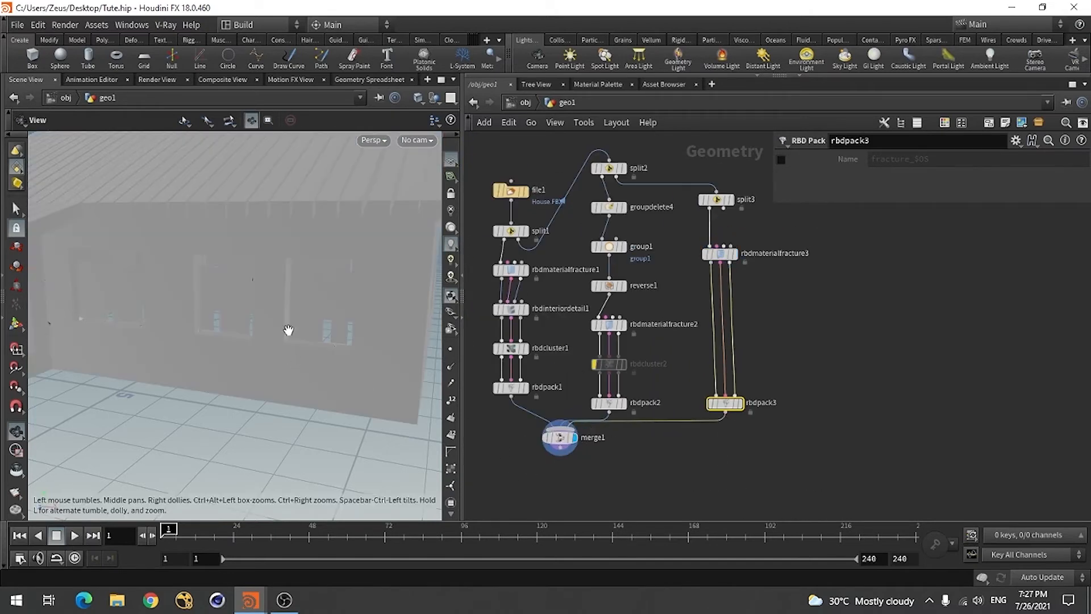
# Step: Examine the merged house from several sides, checking the walls, roof and windows together
pyautogui.moveTo(287, 328); pyautogui.dragTo(253, 318)
pyautogui.moveTo(254, 318); pyautogui.dragTo(148, 380, button='right')
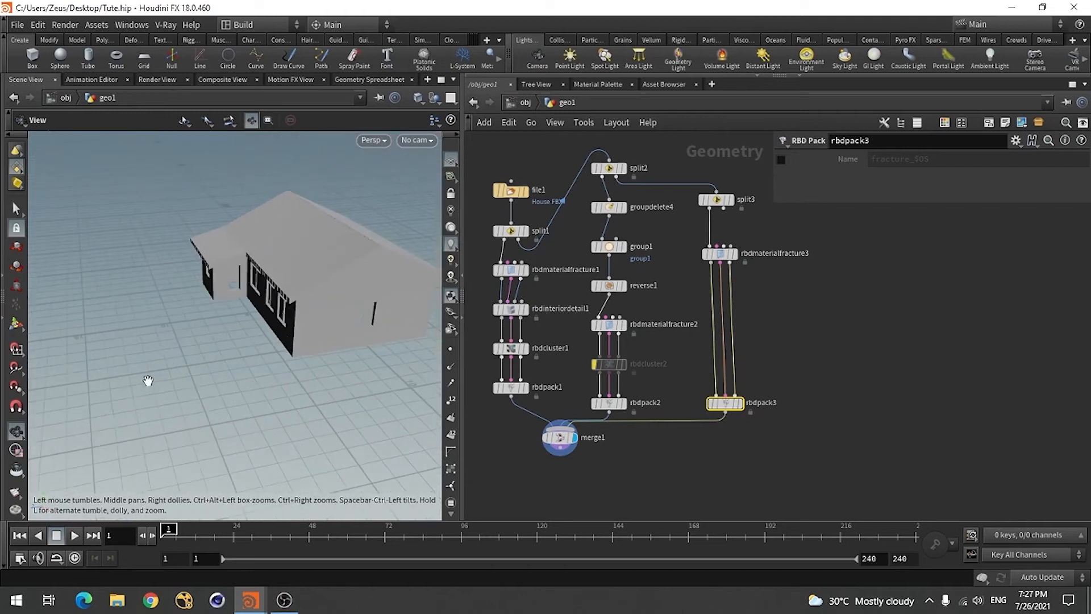
pyautogui.moveTo(266, 366); pyautogui.dragTo(149, 359)
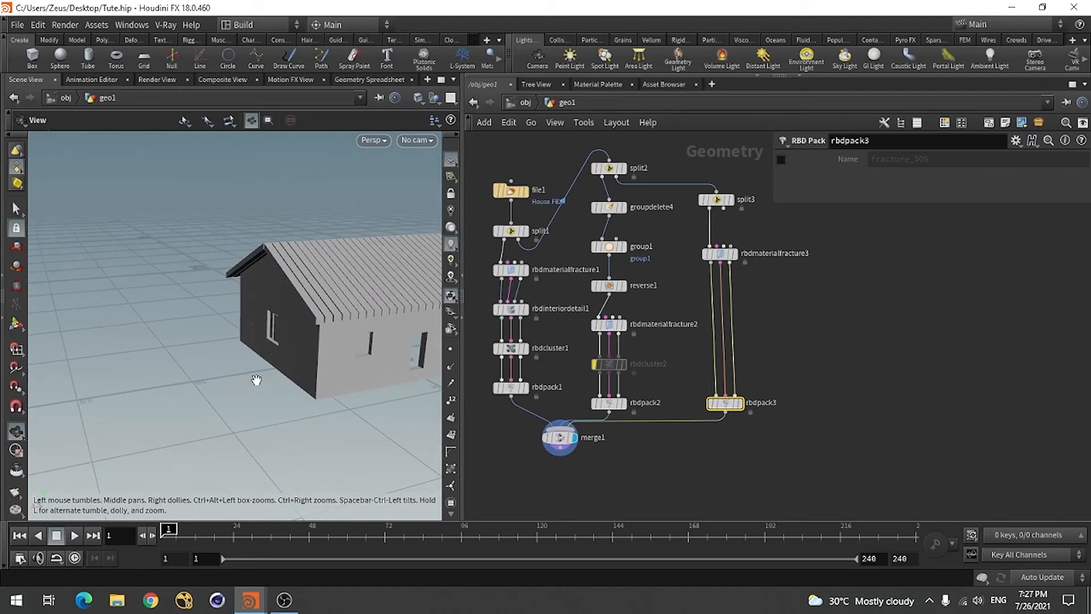
pyautogui.scroll(-5, 849, 377)
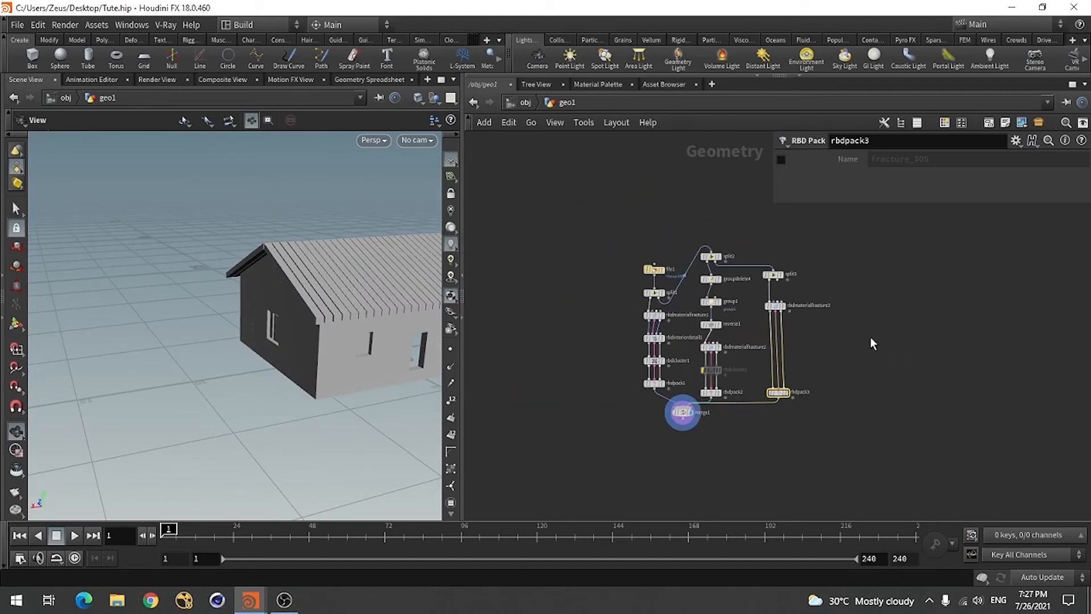
pyautogui.moveTo(253, 356); pyautogui.dragTo(295, 363)
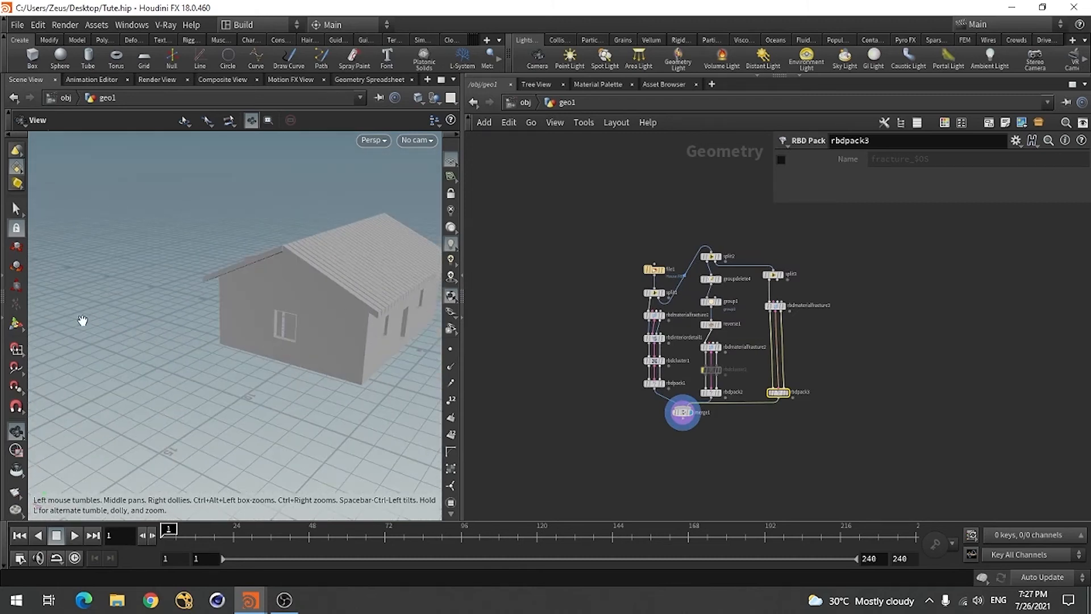
pyautogui.moveTo(82, 321); pyautogui.dragTo(46, 319, button='right')
pyautogui.scroll(4, 320, 323)
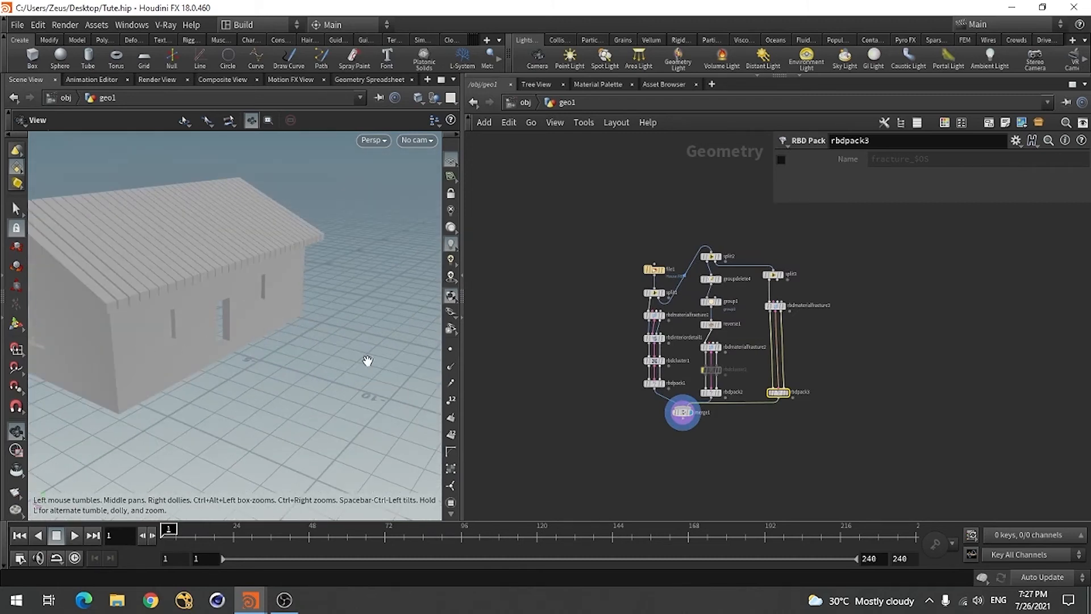
# Step: Add a Split node beside split3, feed it from split3's second output, and display its result
pyautogui.moveTo(157, 353); pyautogui.dragTo(224, 356)
pyautogui.click(924, 342)
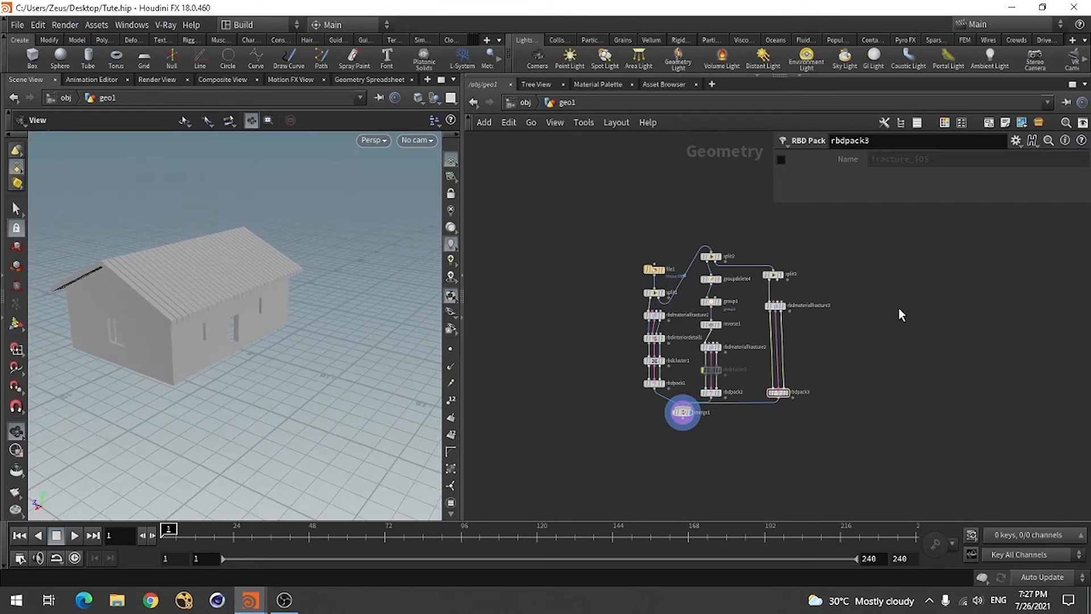
pyautogui.scroll(2, 898, 308)
pyautogui.press('Tab')
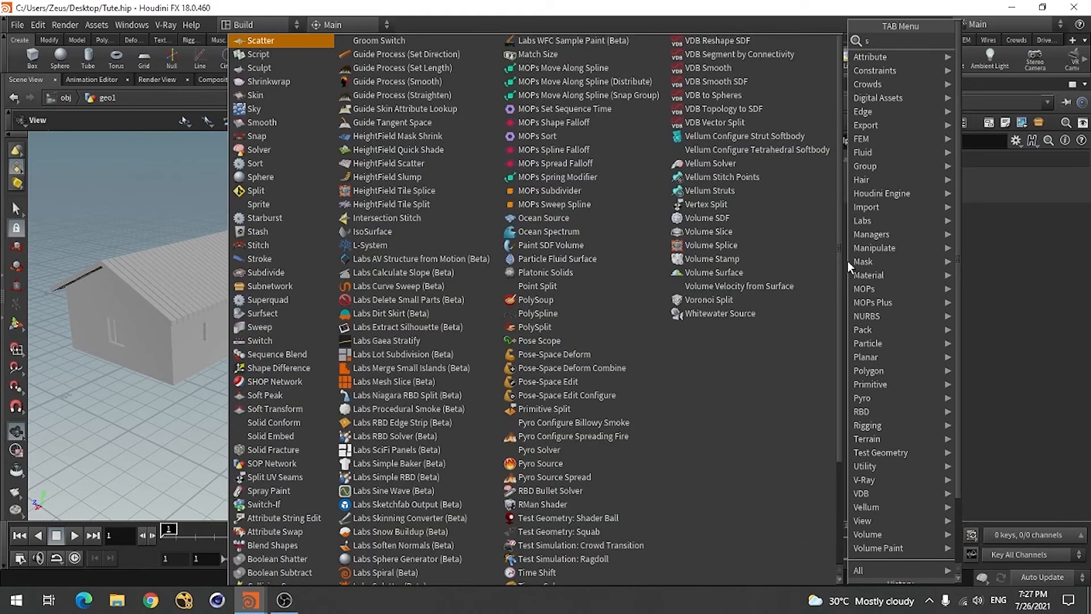
pyautogui.write('spli')
pyautogui.press('Return')
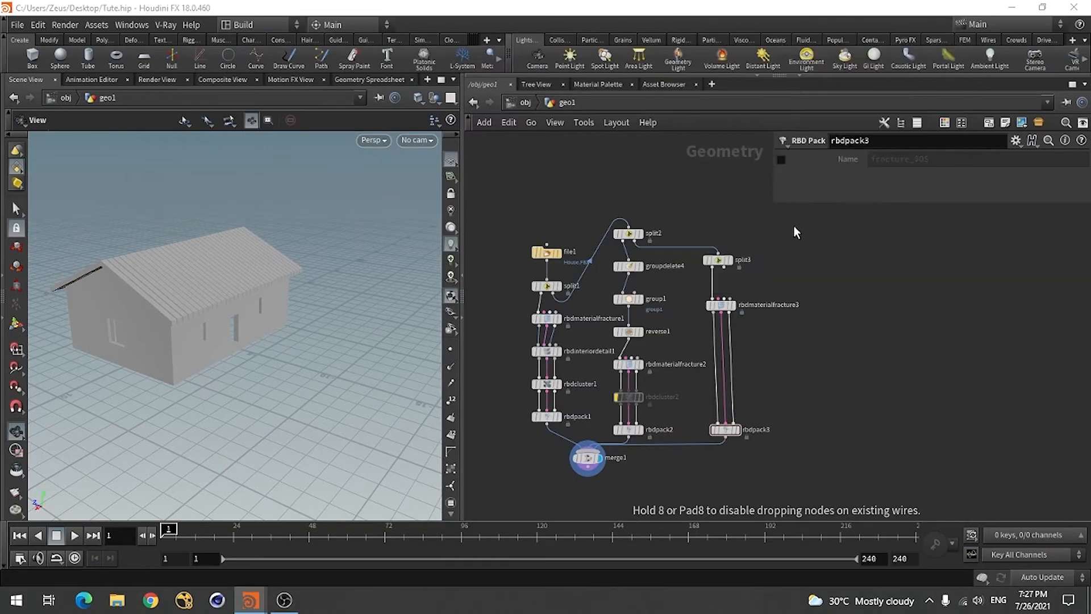
pyautogui.click(818, 287)
pyautogui.scroll(2, 816, 288)
pyautogui.scroll(1, 818, 287)
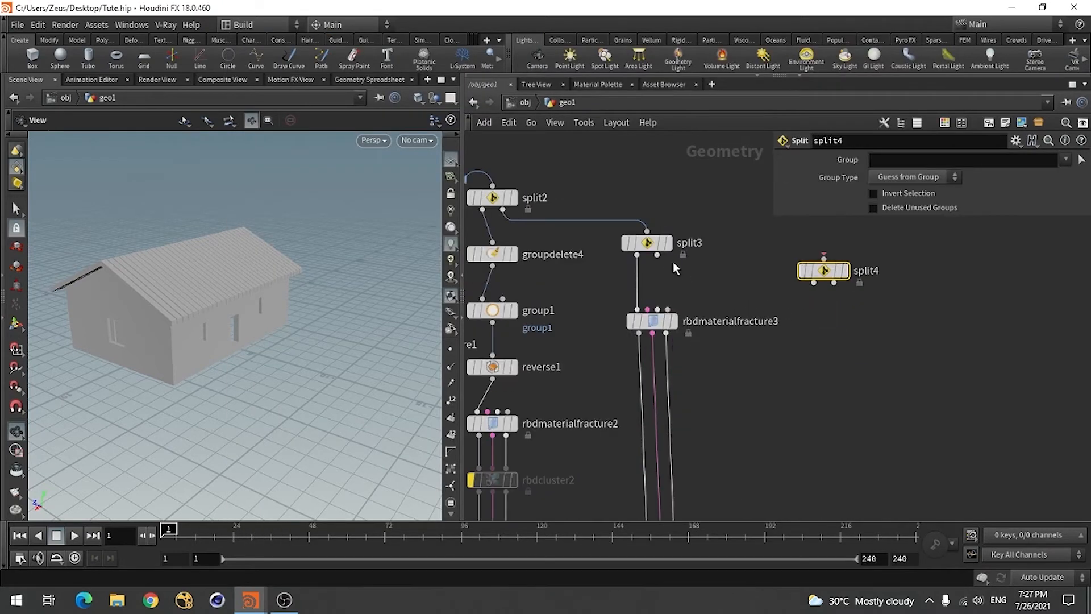
pyautogui.moveTo(658, 257); pyautogui.dragTo(832, 302)
pyautogui.click(856, 268)
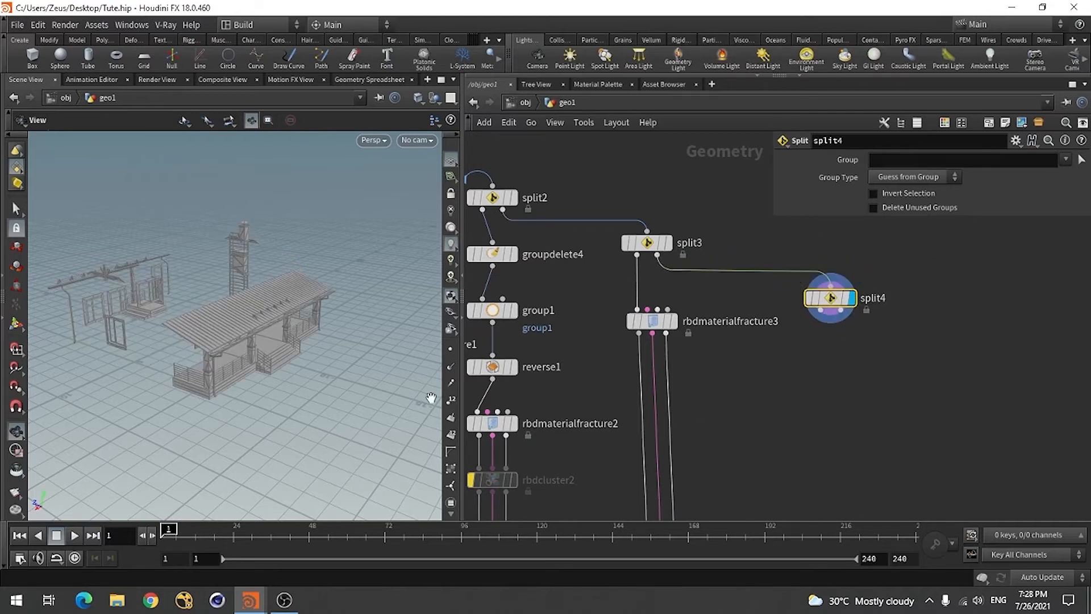
# Step: Examine the remaining house parts from several distances and angles, including the porch roof, railings and window frames
pyautogui.moveTo(175, 390)
pyautogui.mouseDown()
pyautogui.moveTo(210, 399)
pyautogui.moveTo(139, 395)
pyautogui.moveTo(168, 404)
pyautogui.mouseUp()
pyautogui.moveTo(128, 395); pyautogui.dragTo(170, 415, button='right')
pyautogui.click(106, 420)
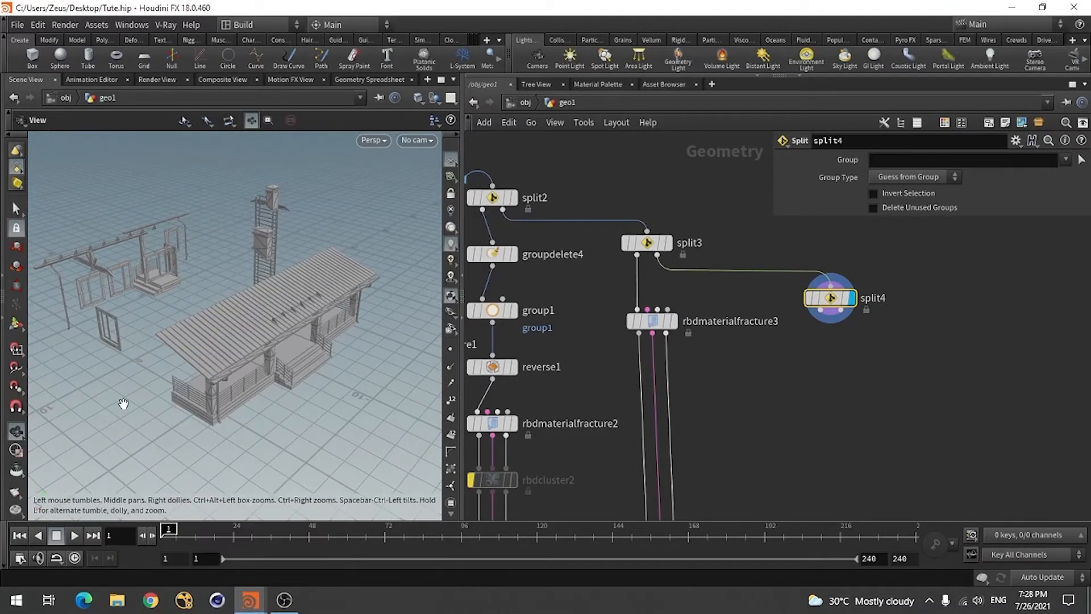
pyautogui.moveTo(124, 403)
pyautogui.mouseDown()
pyautogui.moveTo(151, 394)
pyautogui.moveTo(115, 394)
pyautogui.moveTo(128, 398)
pyautogui.mouseUp()
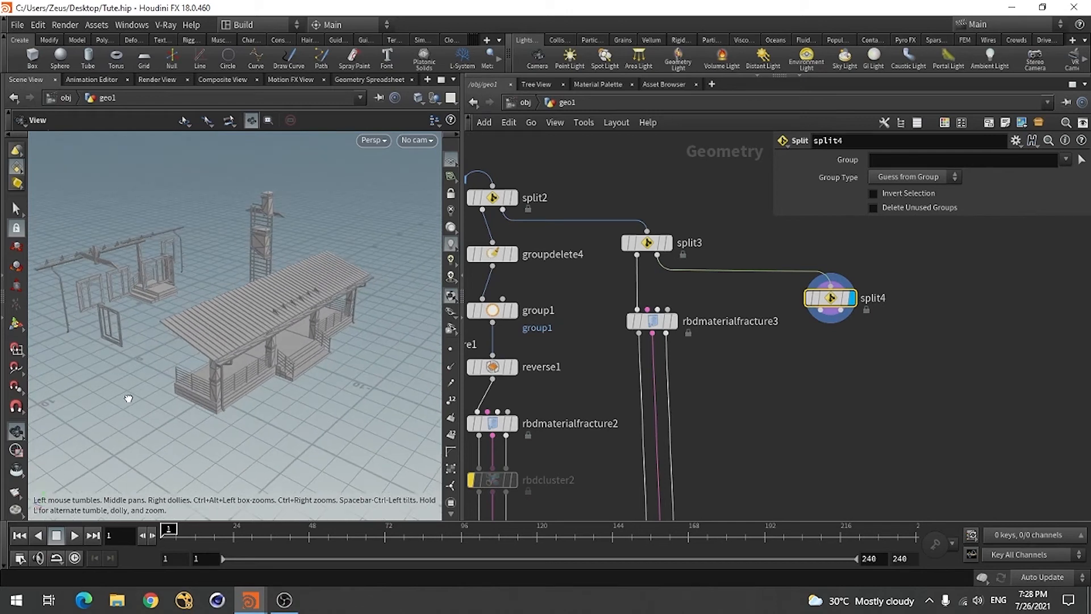
pyautogui.scroll(-3, 276, 349)
pyautogui.scroll(2, 127, 343)
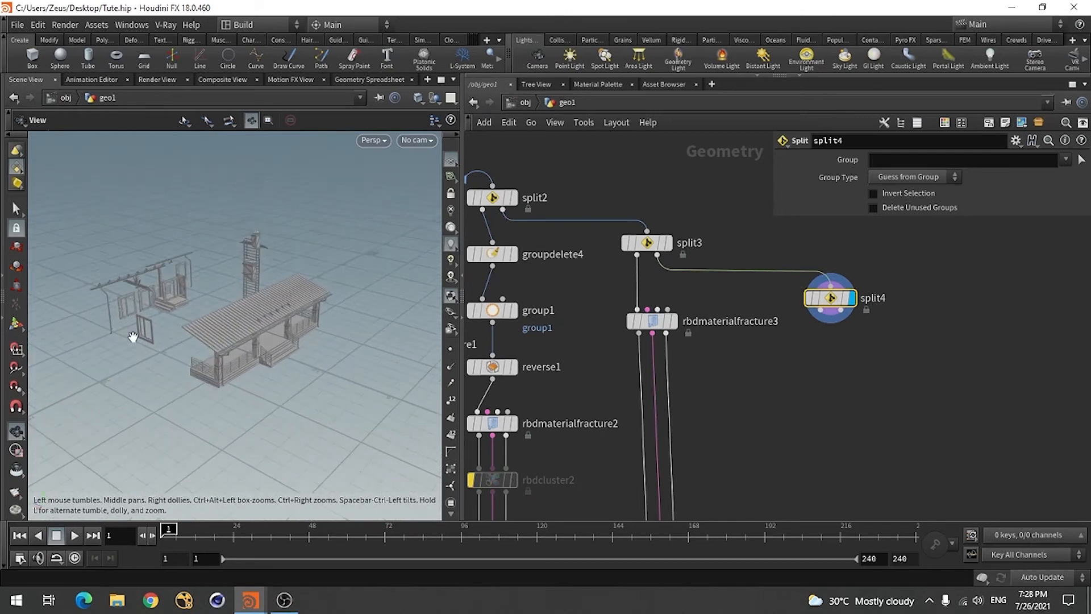
pyautogui.scroll(5, 133, 337)
pyautogui.scroll(-2, 178, 234)
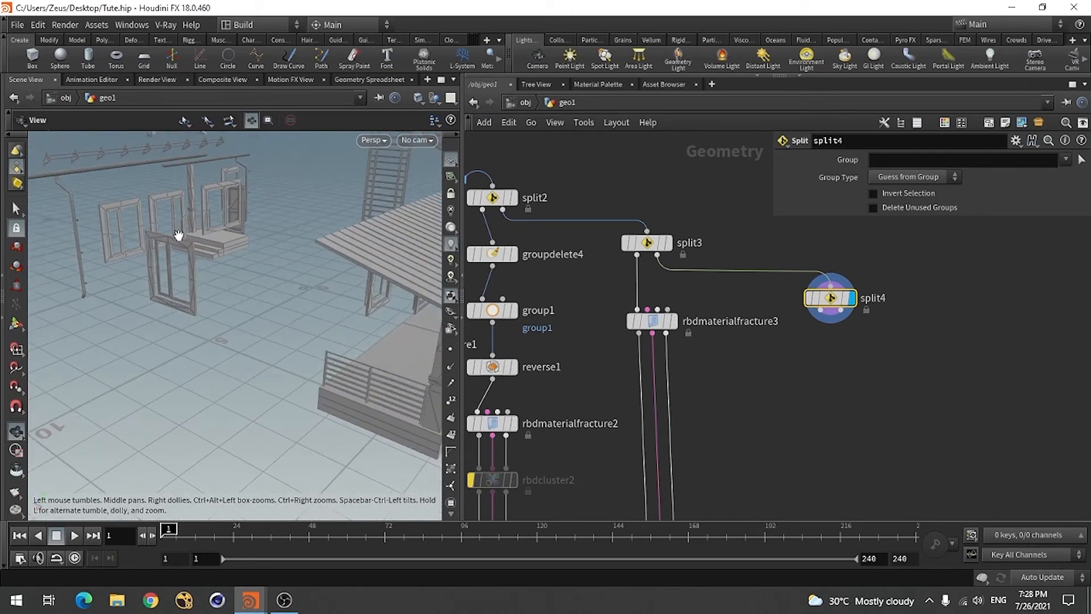
pyautogui.scroll(-4, 178, 234)
pyautogui.moveTo(178, 235); pyautogui.dragTo(178, 300)
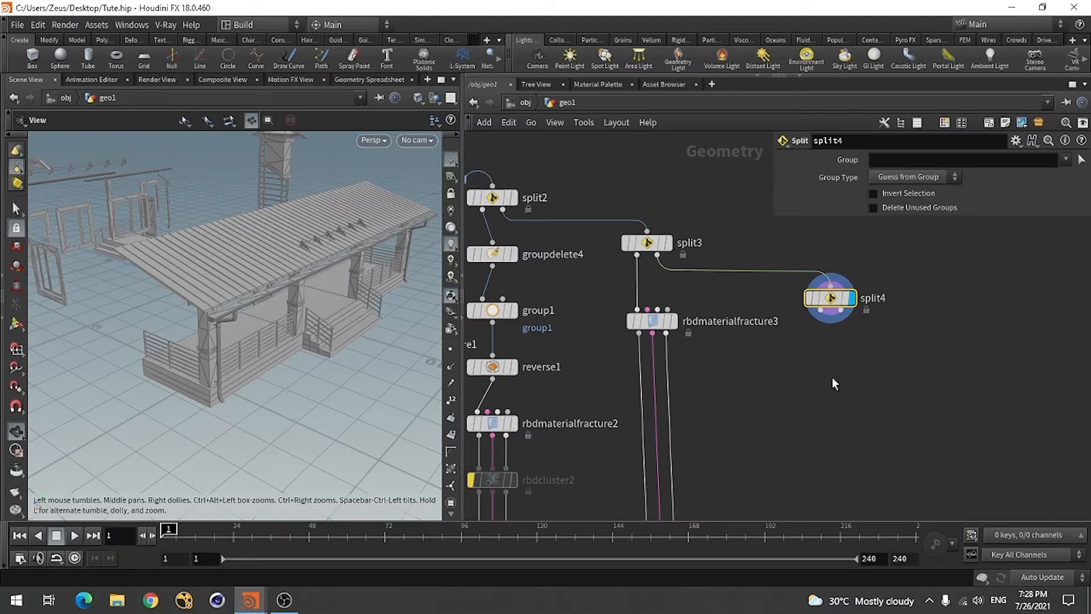
pyautogui.click(1065, 159)
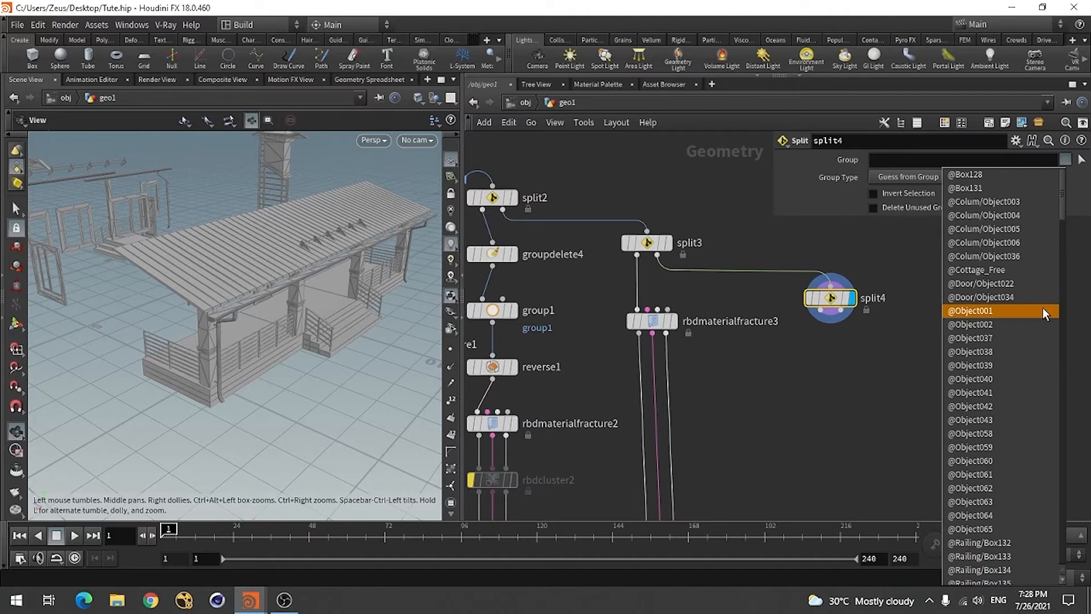
pyautogui.scroll(-5, 1042, 308)
pyautogui.scroll(-10, 1042, 308)
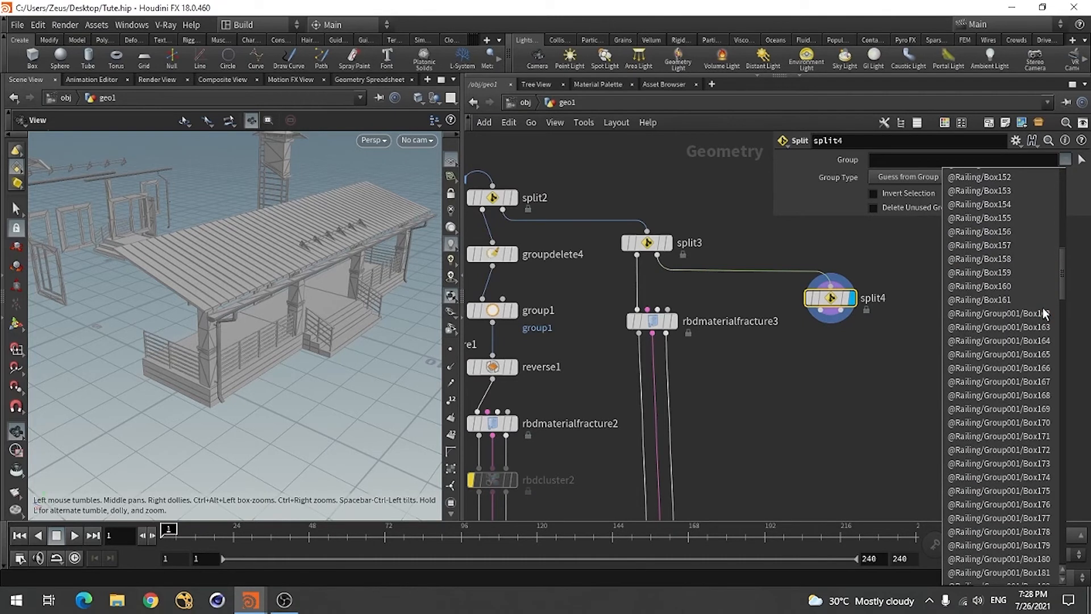
pyautogui.scroll(-15, 1032, 352)
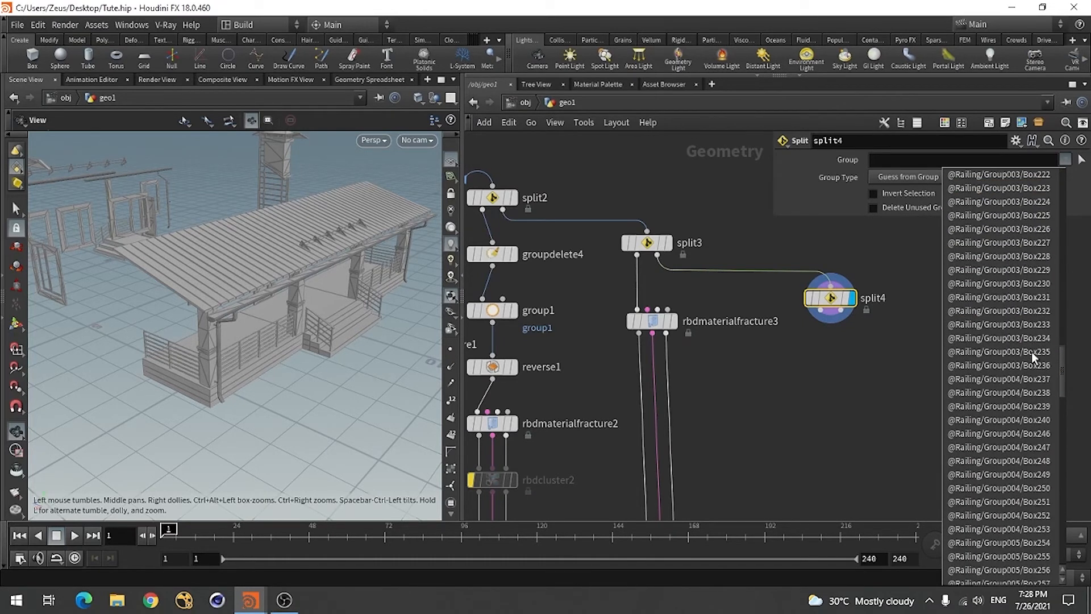
pyautogui.scroll(-5, 1031, 352)
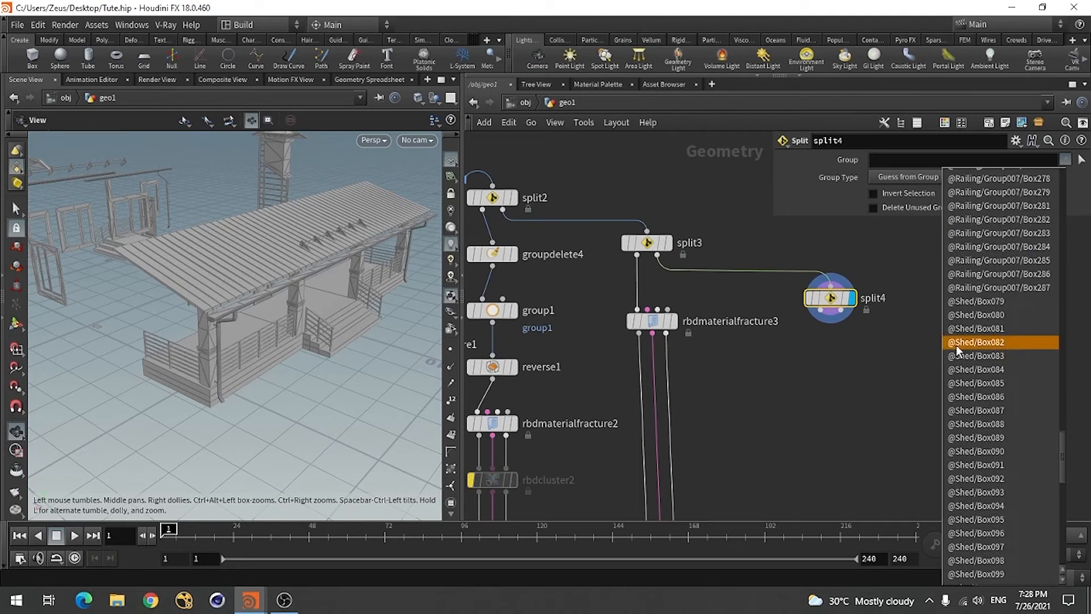
pyautogui.click(966, 302)
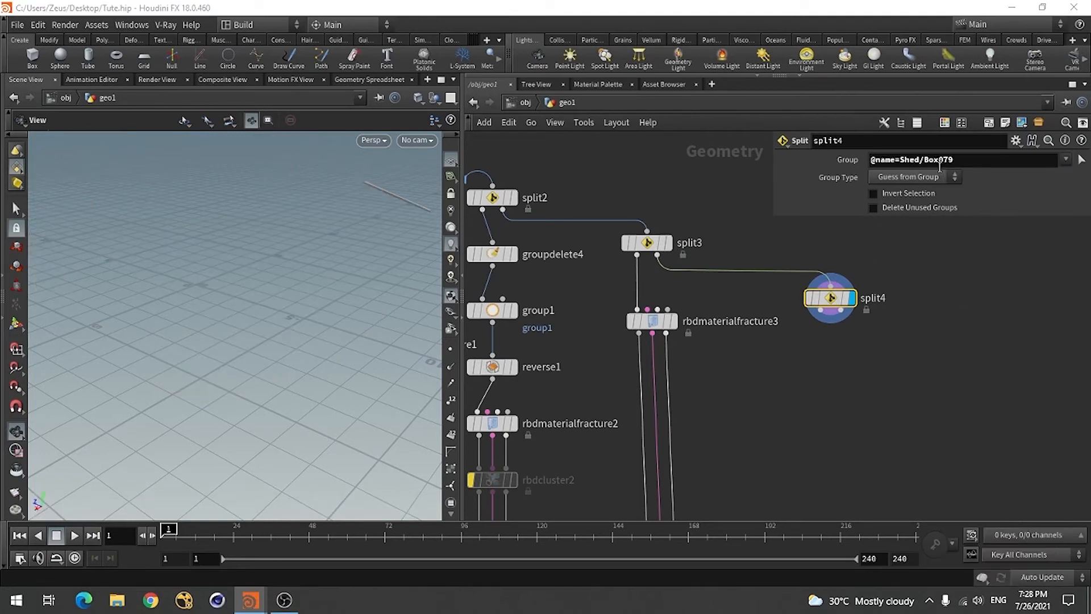
pyautogui.click(968, 159)
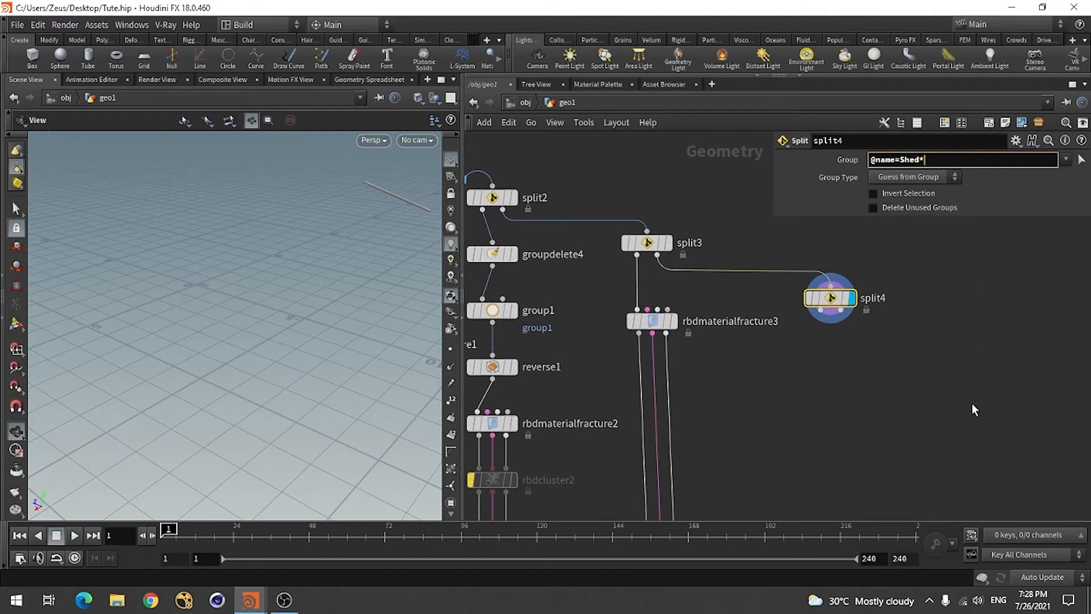
pyautogui.press('Return')
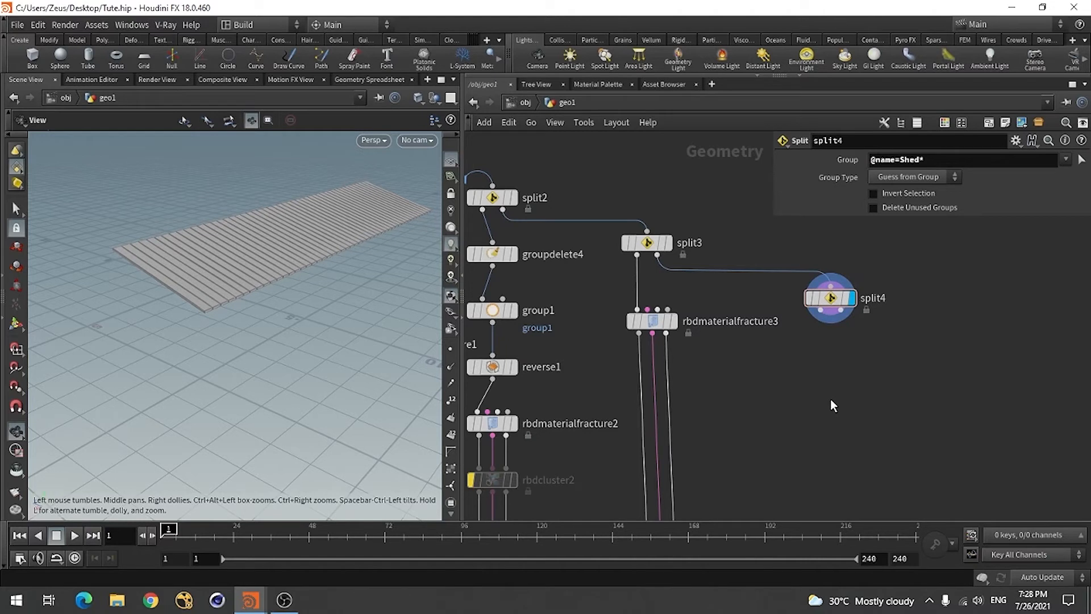
pyautogui.hotkey('ctrl', 's')
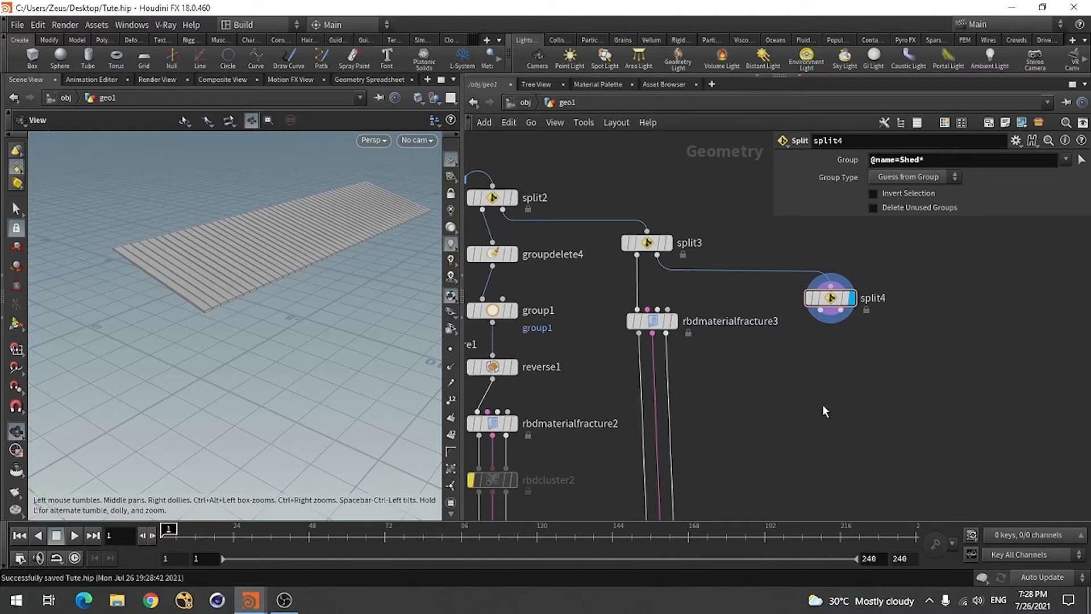
# Step: Add an RBD Material Fracture node below split4
pyautogui.press('Tab')
pyautogui.write('rbd')
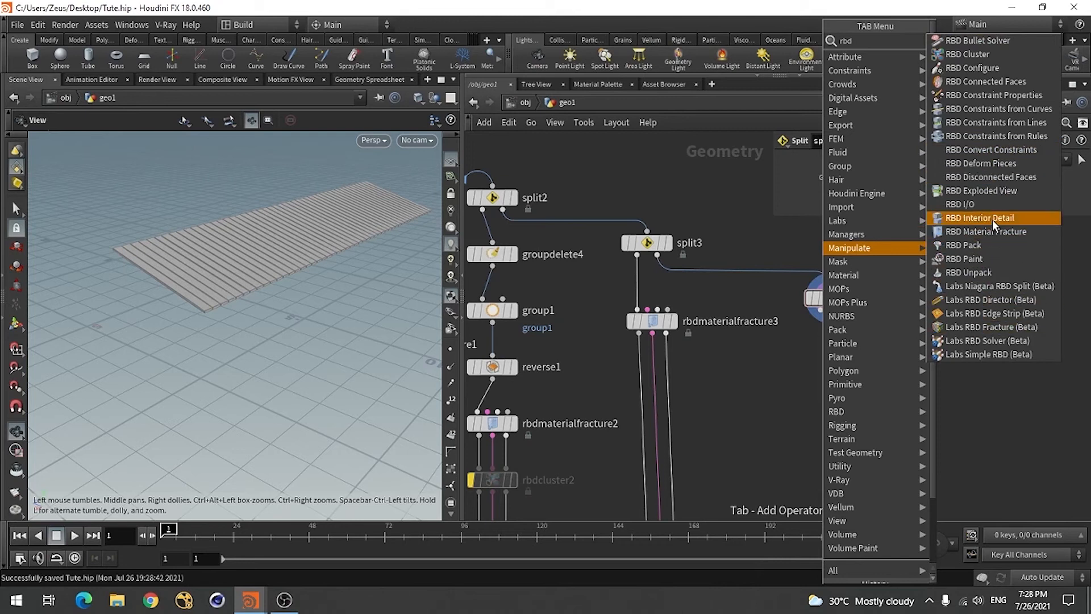
pyautogui.click(993, 238)
pyautogui.click(837, 379)
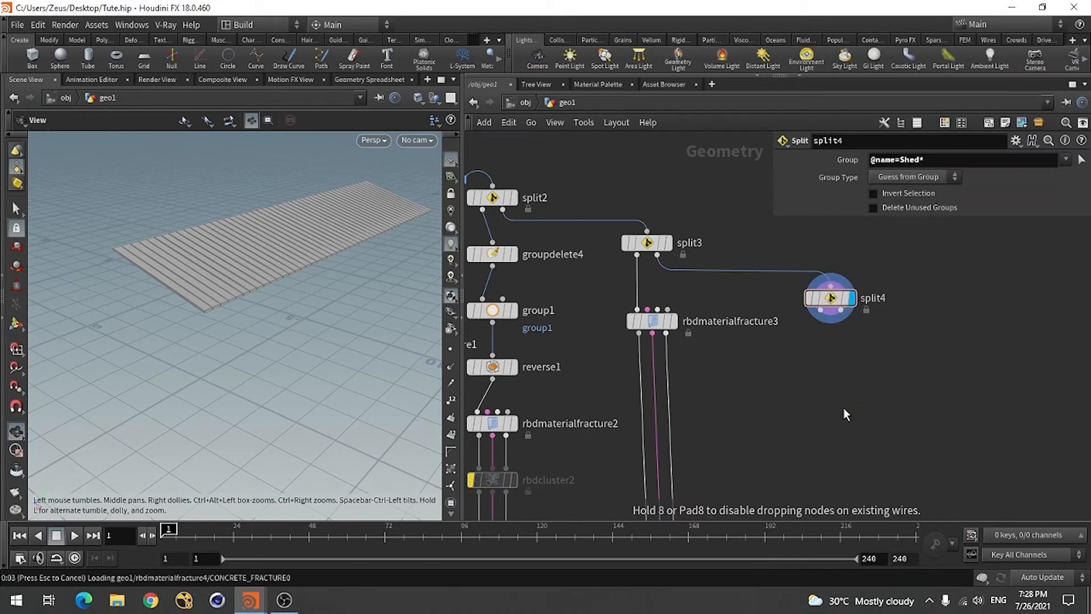
pyautogui.hotkey('ctrl', 's')
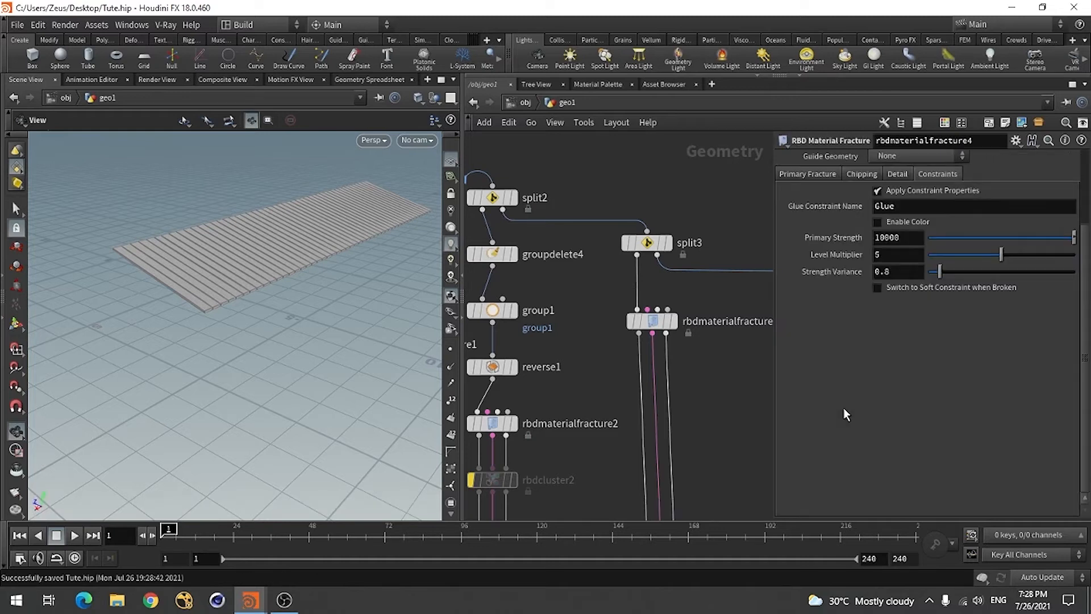
pyautogui.scroll(-6, 655, 338)
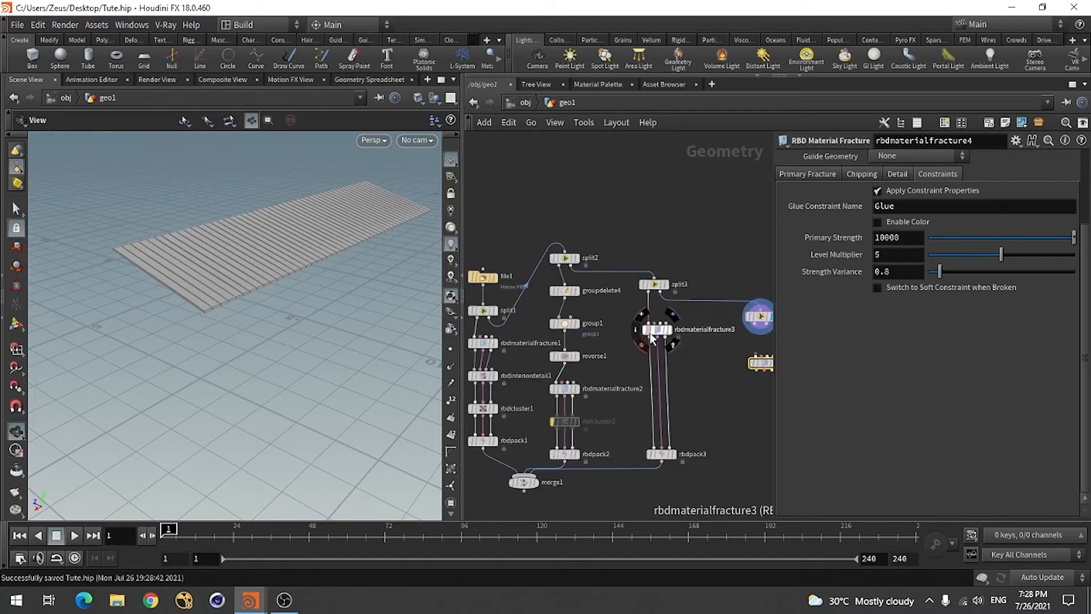
pyautogui.scroll(4, 755, 376)
pyautogui.scroll(1, 680, 322)
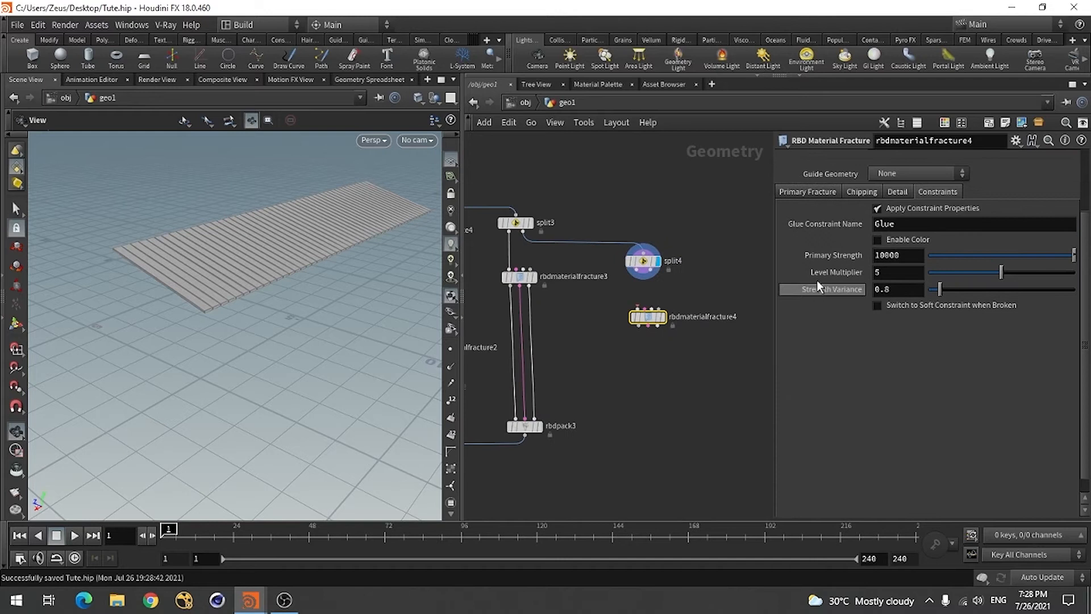
# Step: Set the material type of rbdmaterialfracture4 to Wood and its grain spacing to 0.2
pyautogui.click(807, 192)
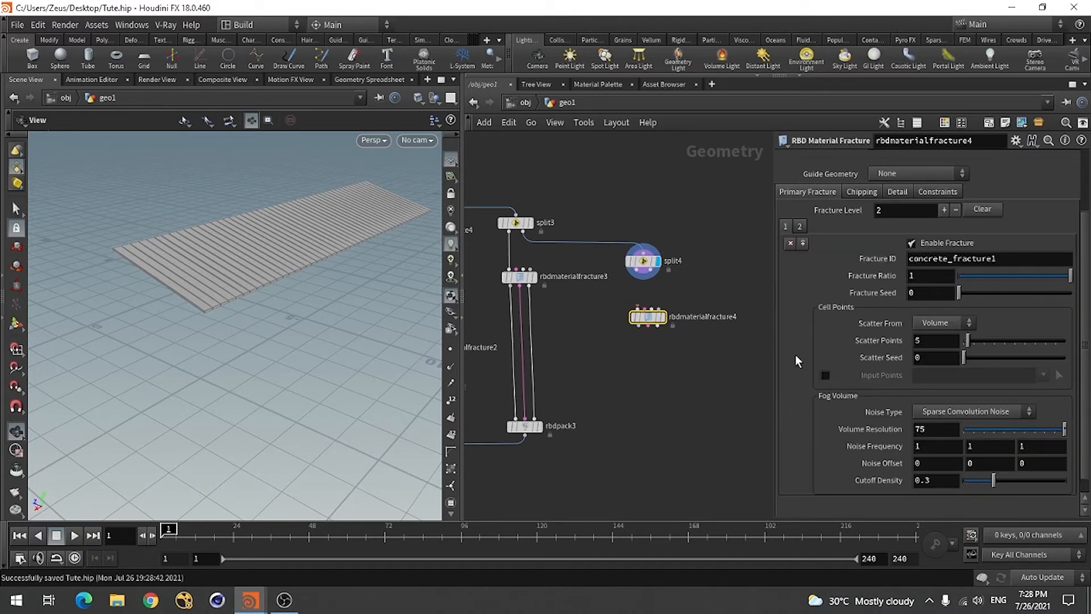
pyautogui.scroll(5, 796, 355)
pyautogui.click(860, 275)
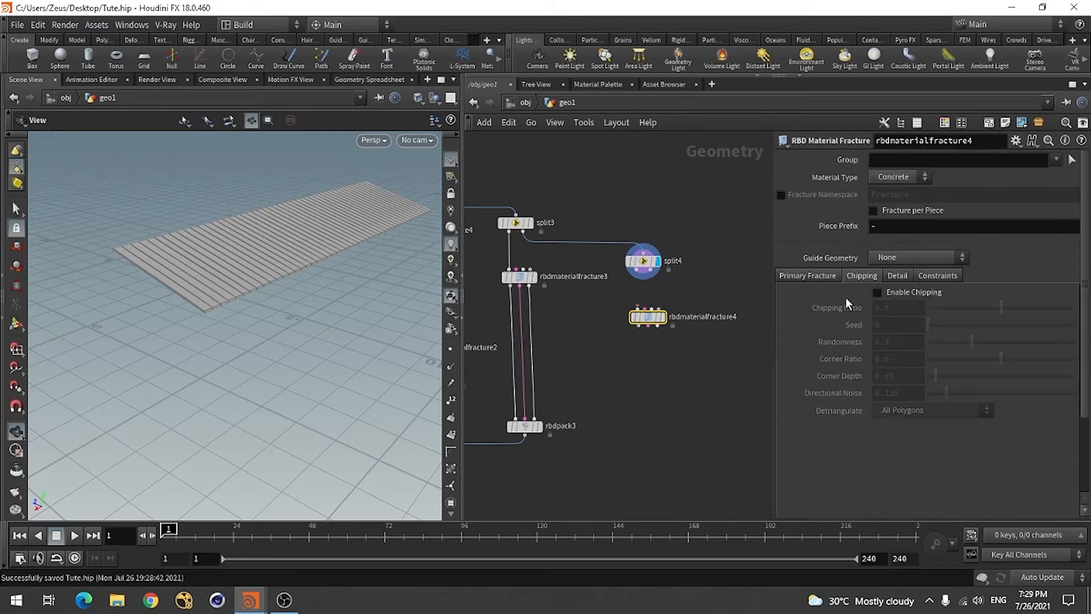
pyautogui.click(814, 275)
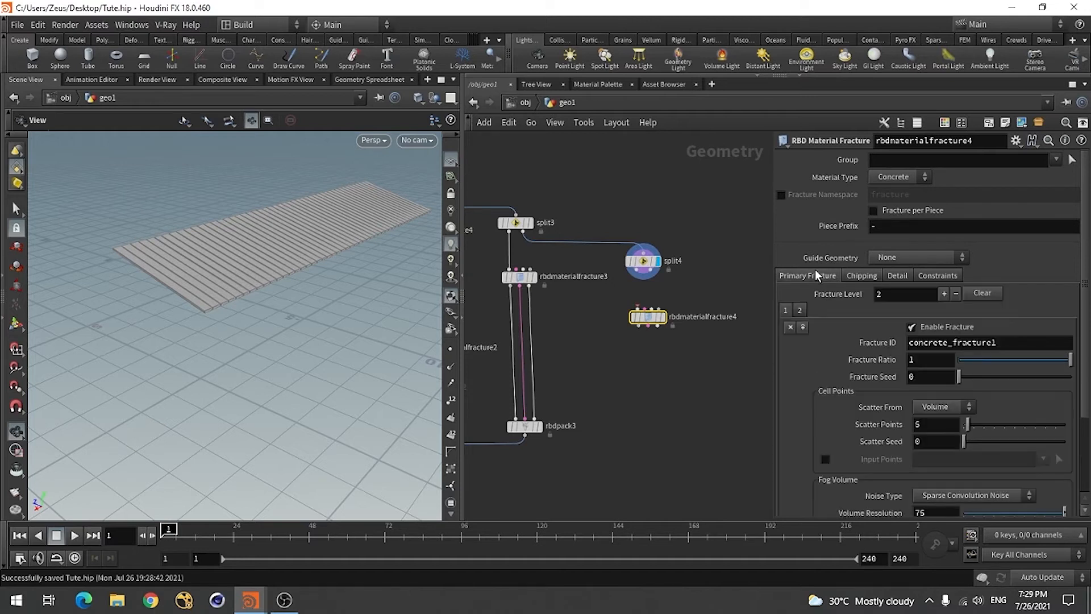
pyautogui.click(892, 178)
pyautogui.click(889, 218)
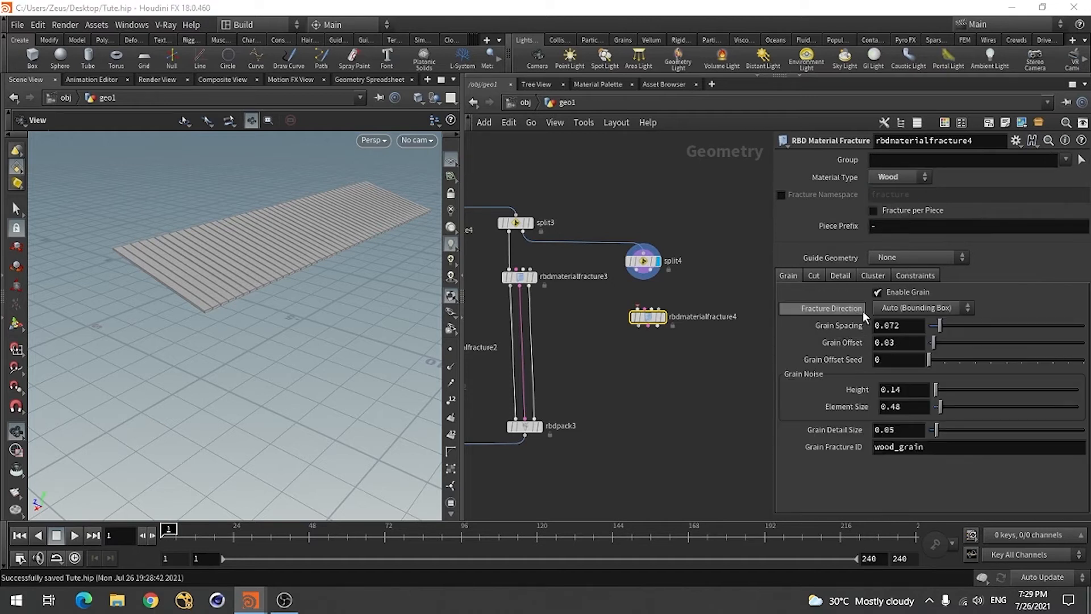
pyautogui.click(920, 330)
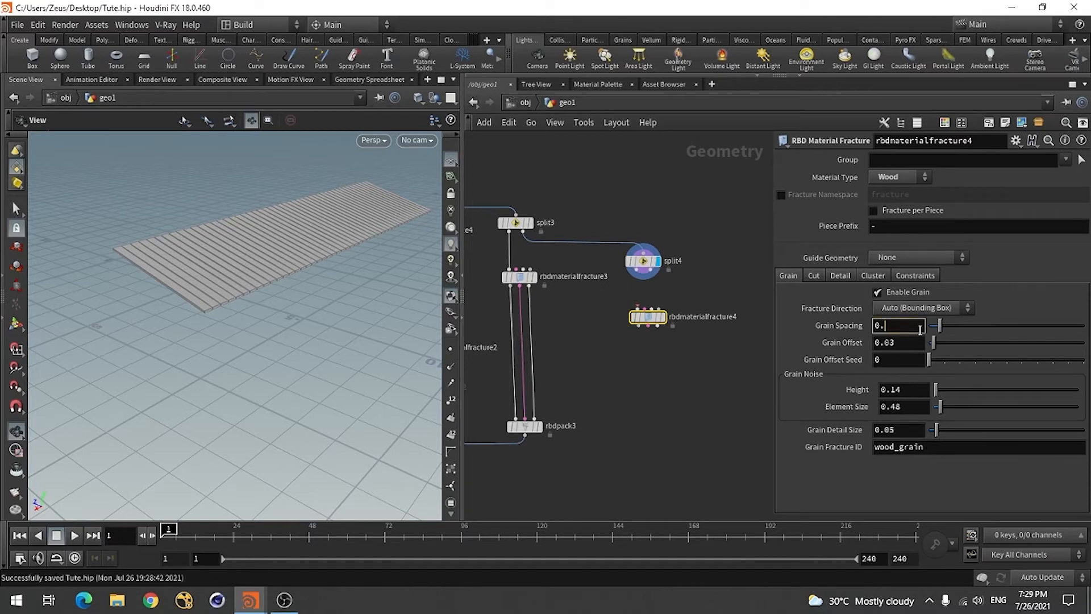
pyautogui.press('Return')
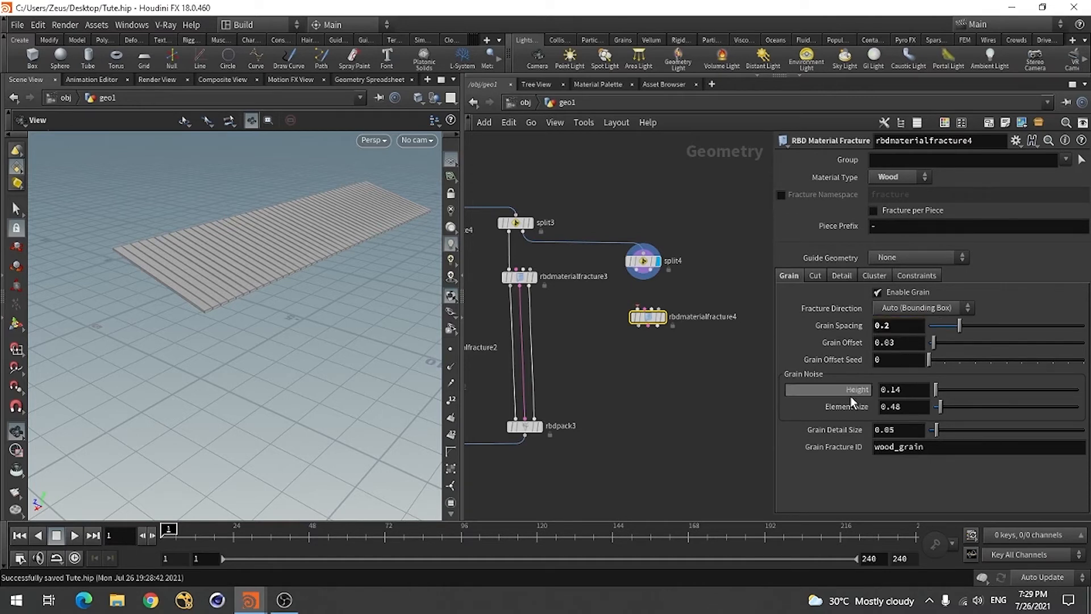
# Step: Enable fracturing per piece on rbdmaterialfracture4 and set its fracture namespace to Shed_fracture
pyautogui.click(875, 211)
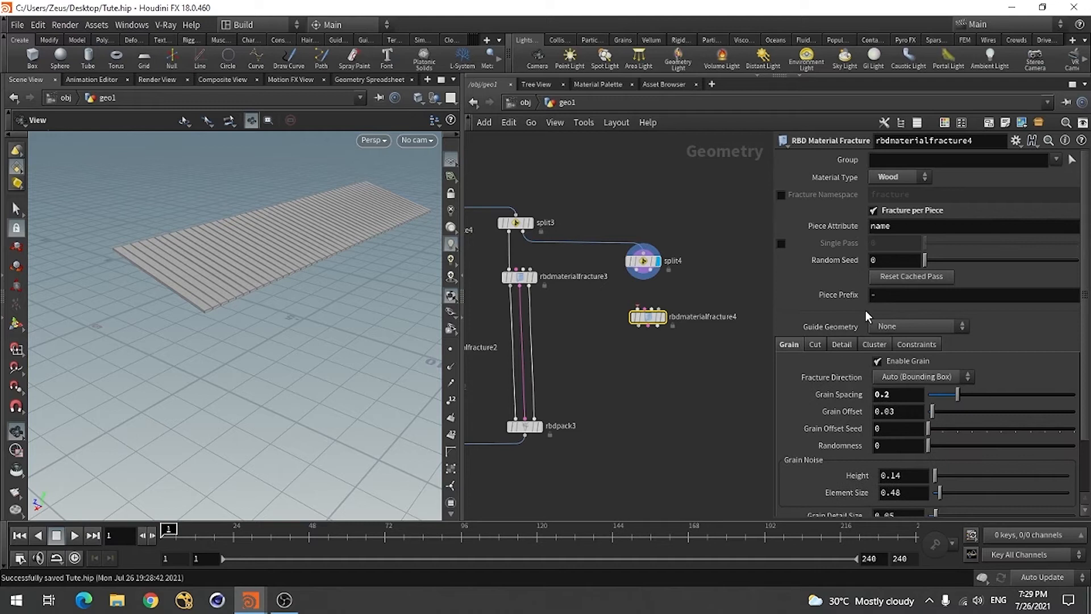
pyautogui.click(781, 195)
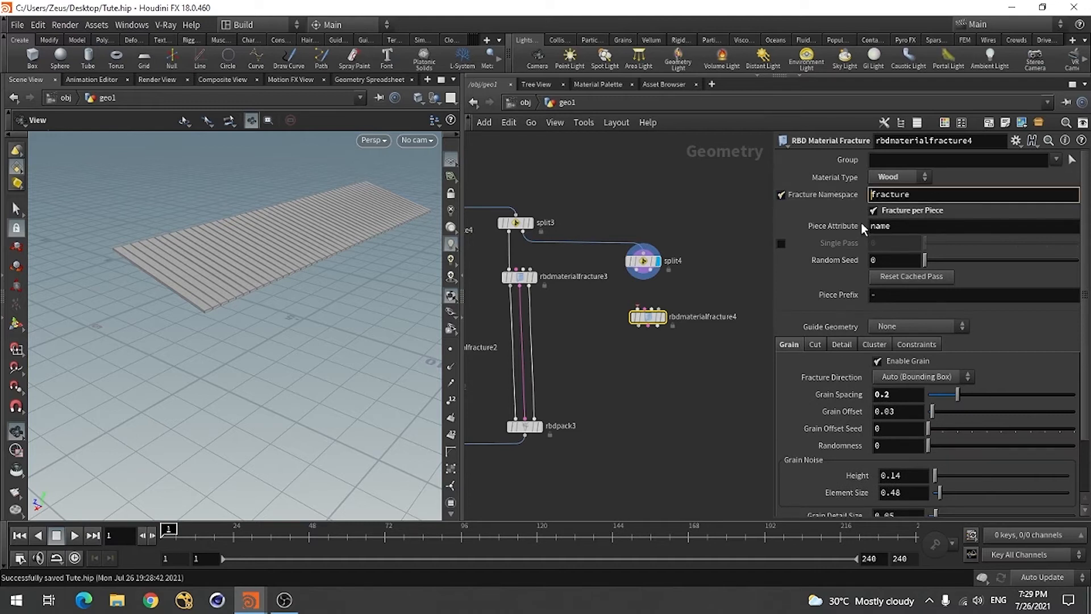
pyautogui.write('Shed')
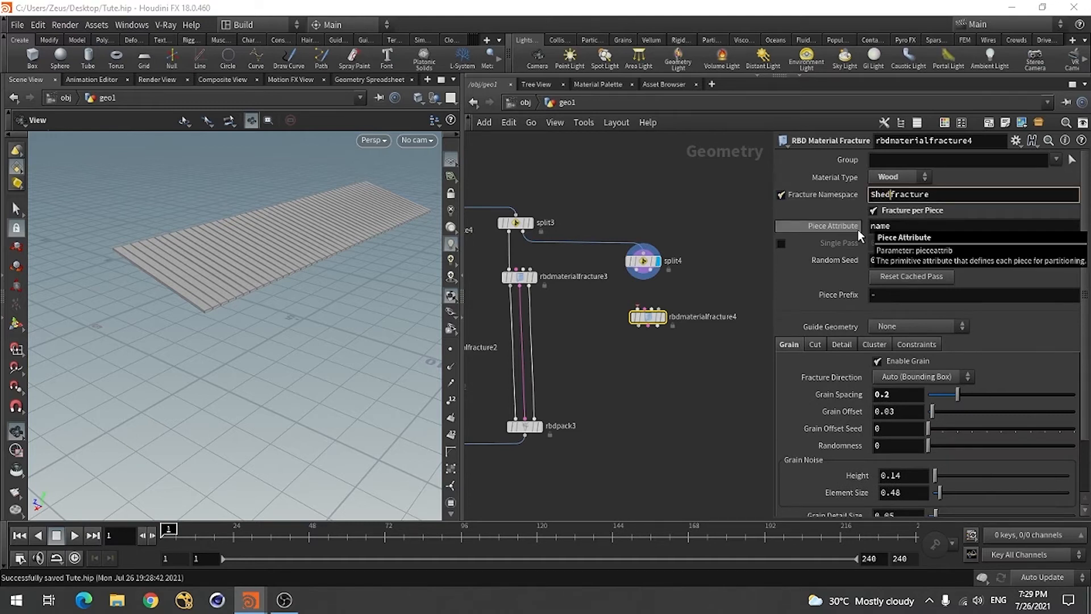
pyautogui.write('_f')
pyautogui.click(699, 416)
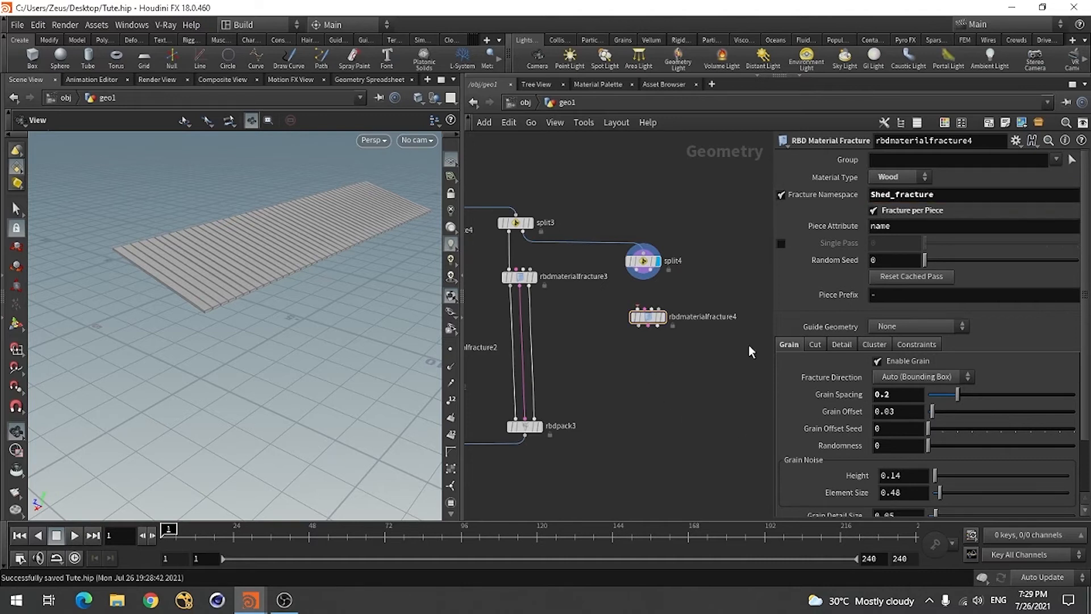
# Step: Connect split4's first output to the first input of rbdmaterialfracture4 and display the fractured shed roof
pyautogui.scroll(-3, 959, 413)
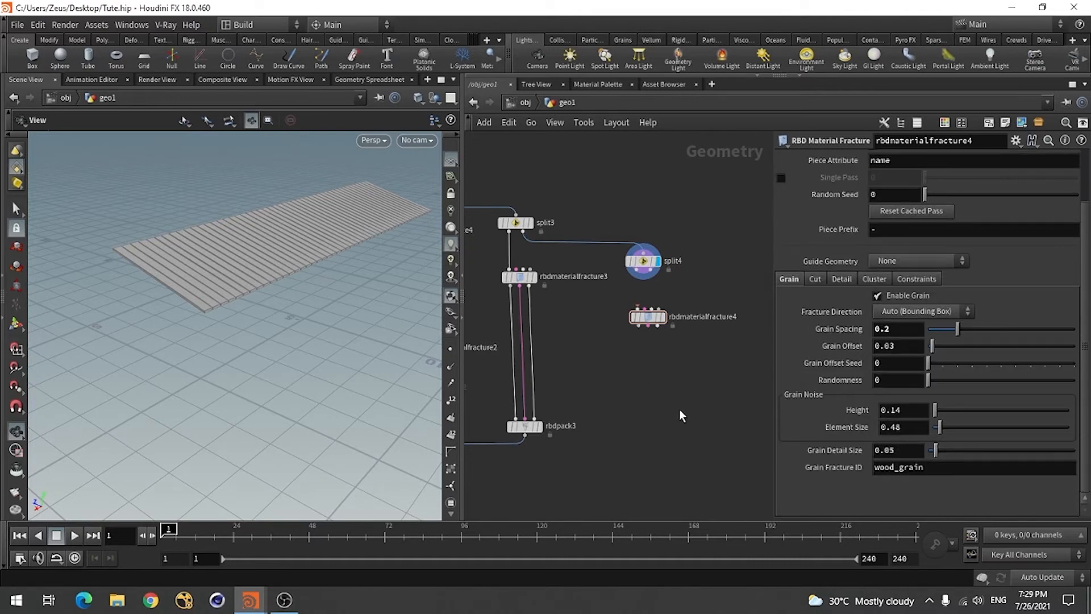
pyautogui.scroll(2, 670, 383)
pyautogui.click(629, 227)
pyautogui.click(625, 277)
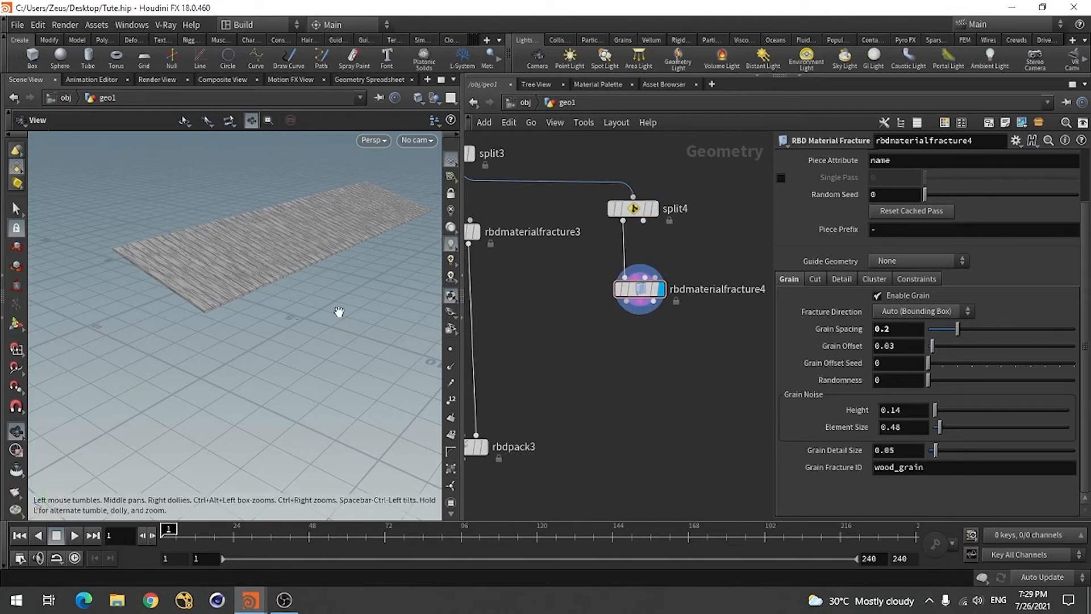
# Step: Add an RBD Pack node below rbdmaterialfracture4
pyautogui.moveTo(231, 289); pyautogui.dragTo(195, 309)
pyautogui.moveTo(195, 309); pyautogui.dragTo(233, 293, button='right')
pyautogui.scroll(-3, 595, 348)
pyautogui.scroll(3, 630, 369)
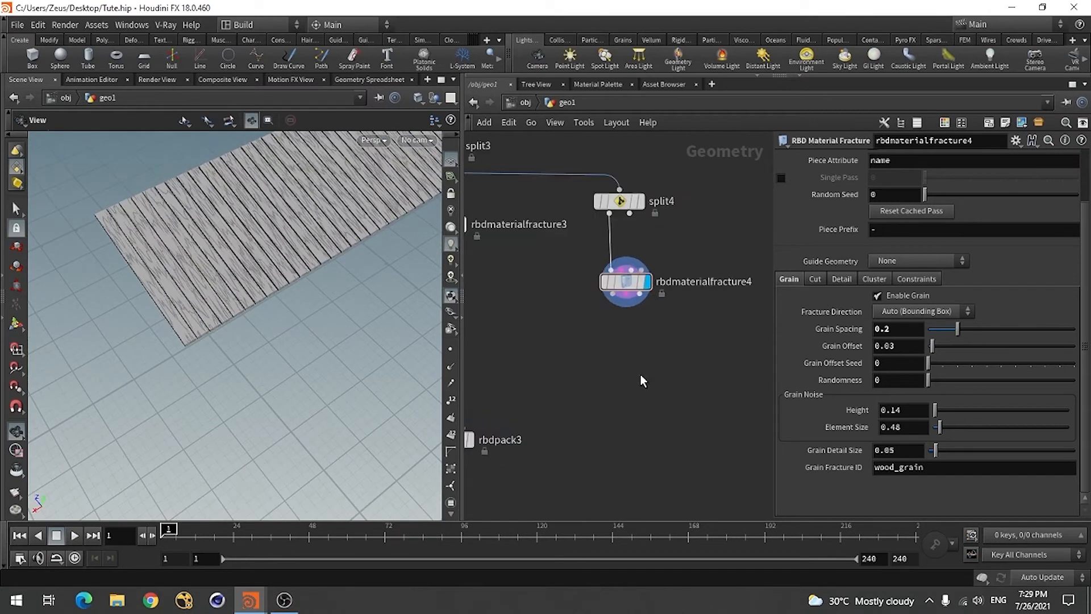
pyautogui.press('Tab')
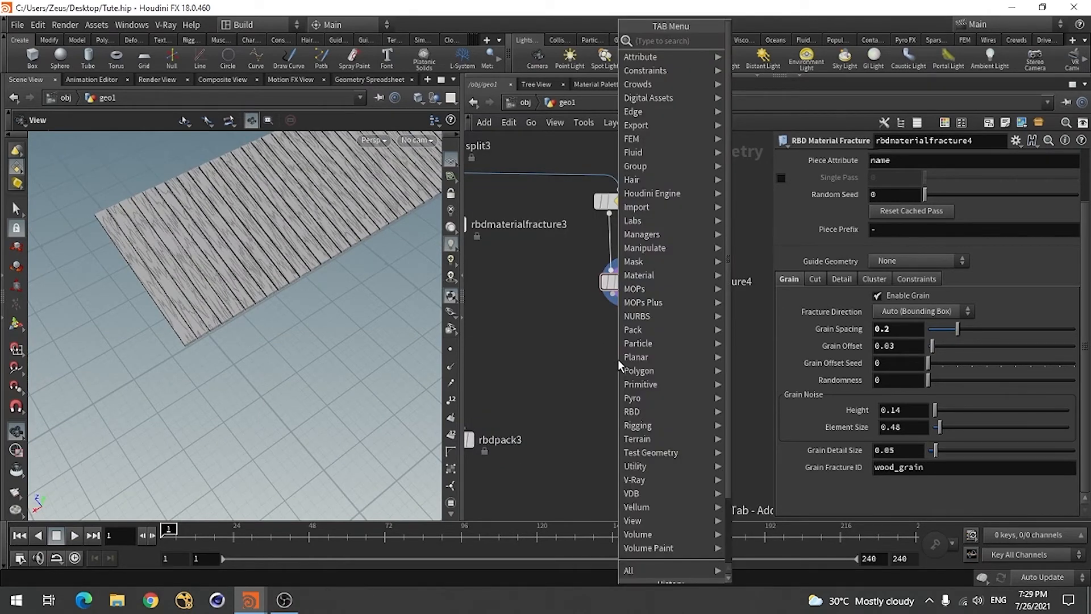
pyautogui.write('rbd')
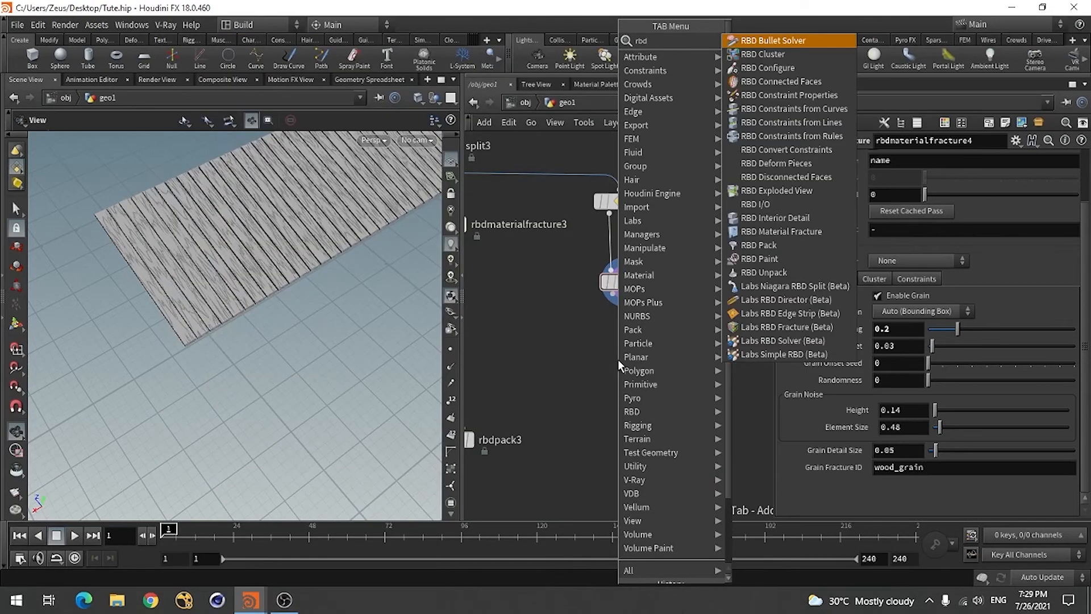
pyautogui.click(772, 245)
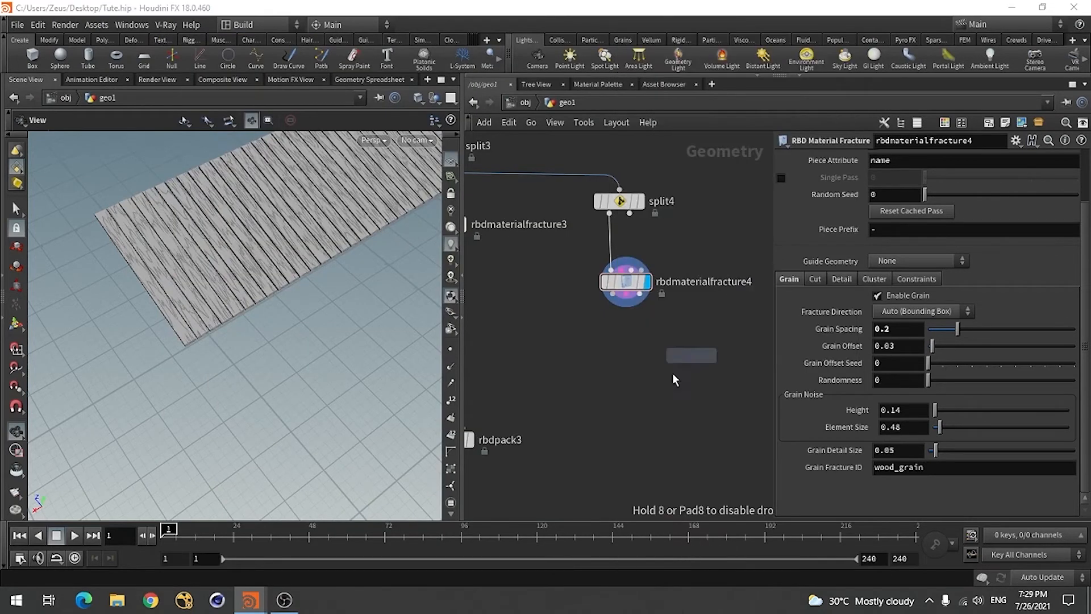
pyautogui.click(629, 354)
pyautogui.scroll(3, 627, 336)
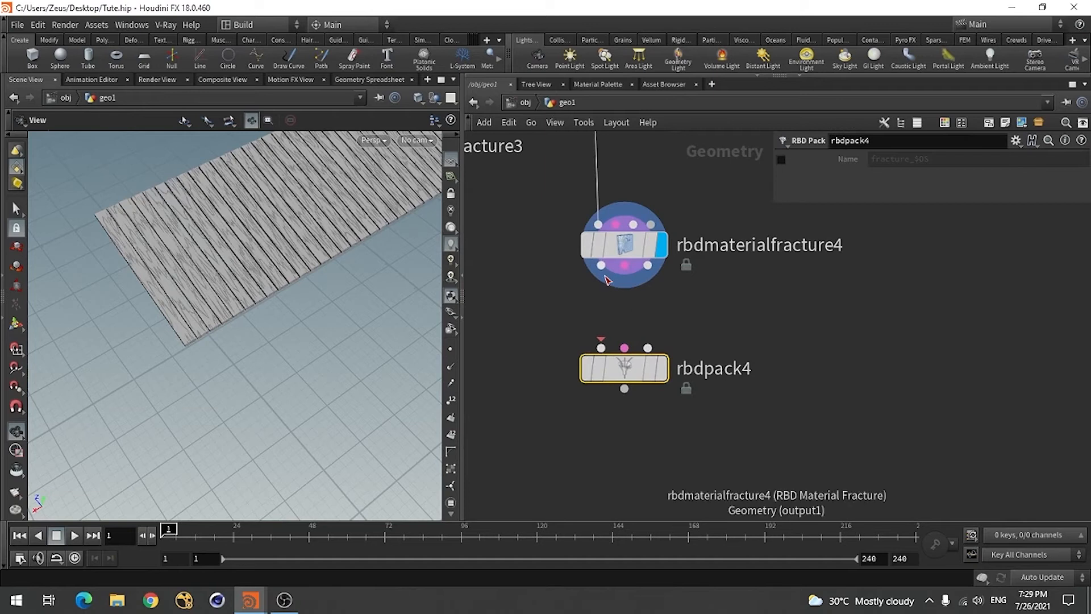
# Step: Connect the three outputs of rbdmaterialfracture4 to the matching inputs of rbdpack4 and display the packed shed roof
pyautogui.click(601, 265)
pyautogui.click(602, 341)
pyautogui.click(625, 265)
pyautogui.click(625, 340)
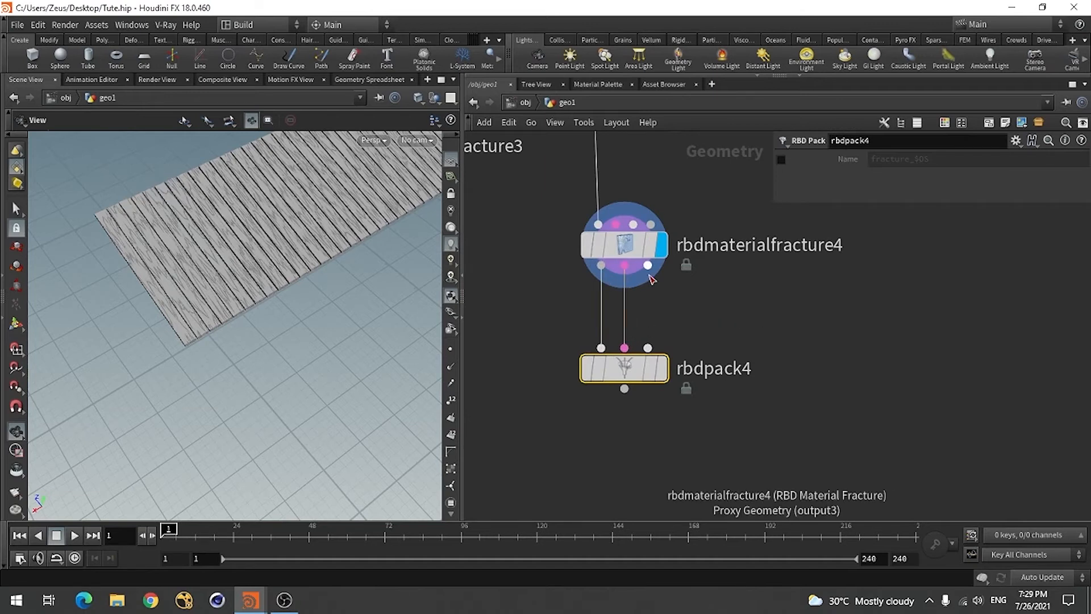
pyautogui.click(647, 266)
pyautogui.click(649, 341)
pyautogui.click(660, 368)
pyautogui.scroll(-3, 304, 352)
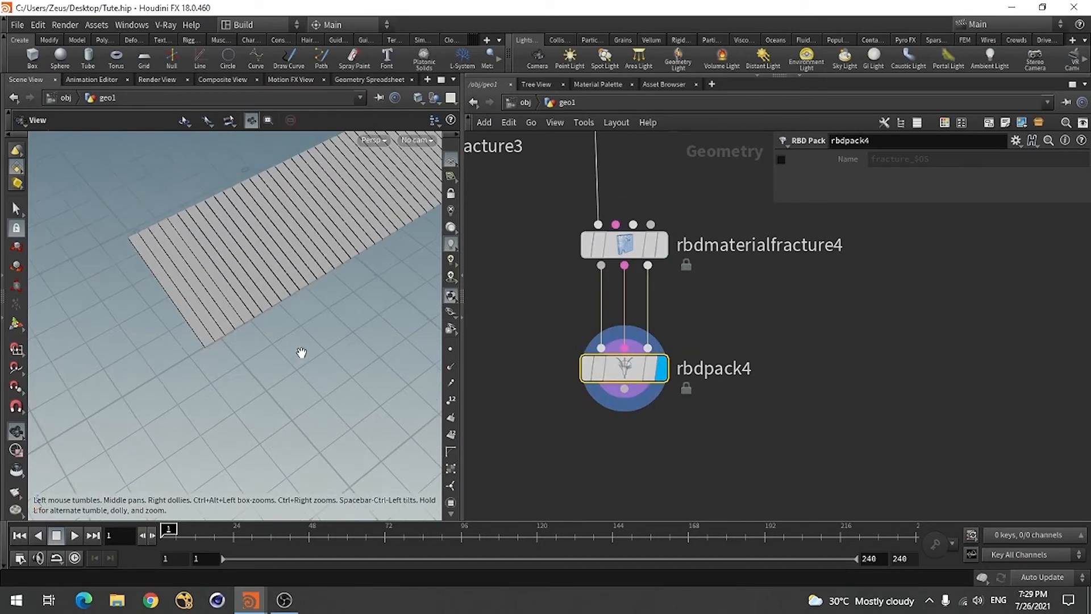
# Step: Move merge1 below the pack nodes, wire rbdpack4 into it, and line rbdpack4 up with rbdpack3
pyautogui.scroll(-5, 853, 371)
pyautogui.scroll(2, 723, 426)
pyautogui.scroll(-2, 818, 365)
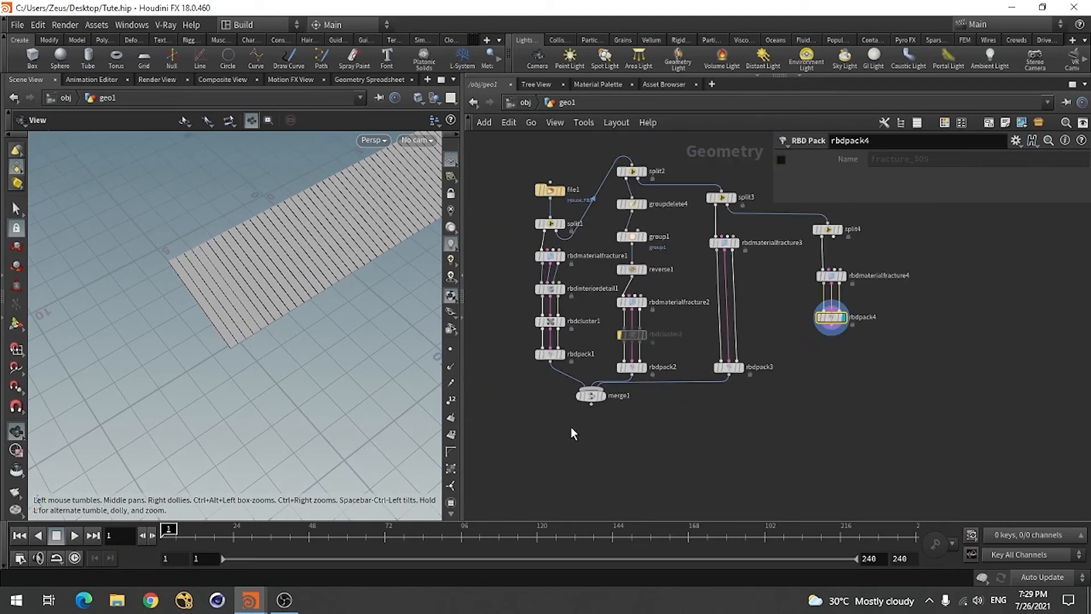
pyautogui.moveTo(595, 400); pyautogui.dragTo(689, 471)
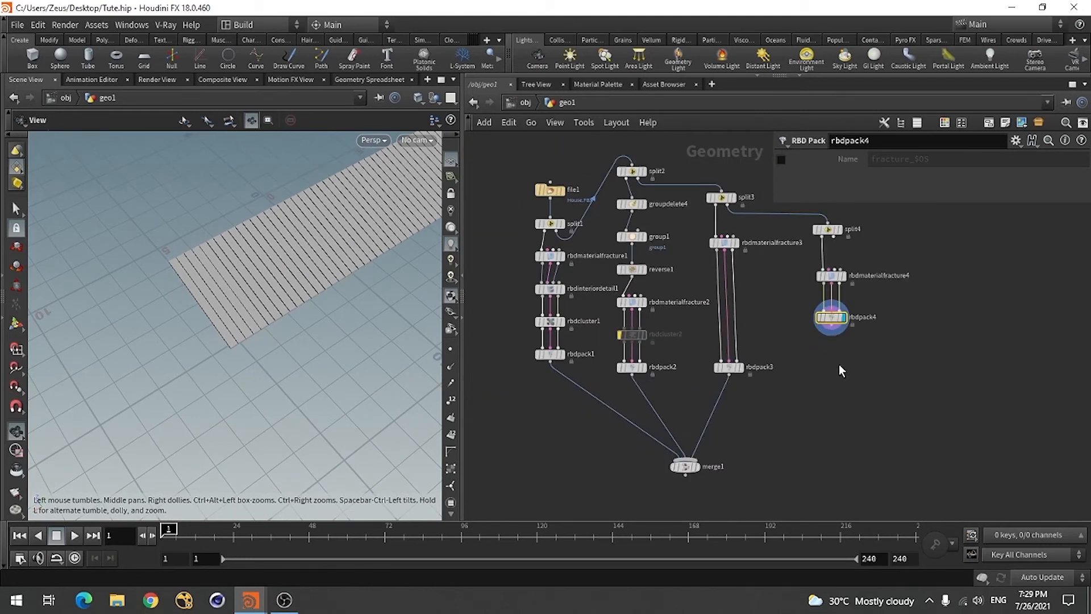
pyautogui.click(831, 325)
pyautogui.click(709, 463)
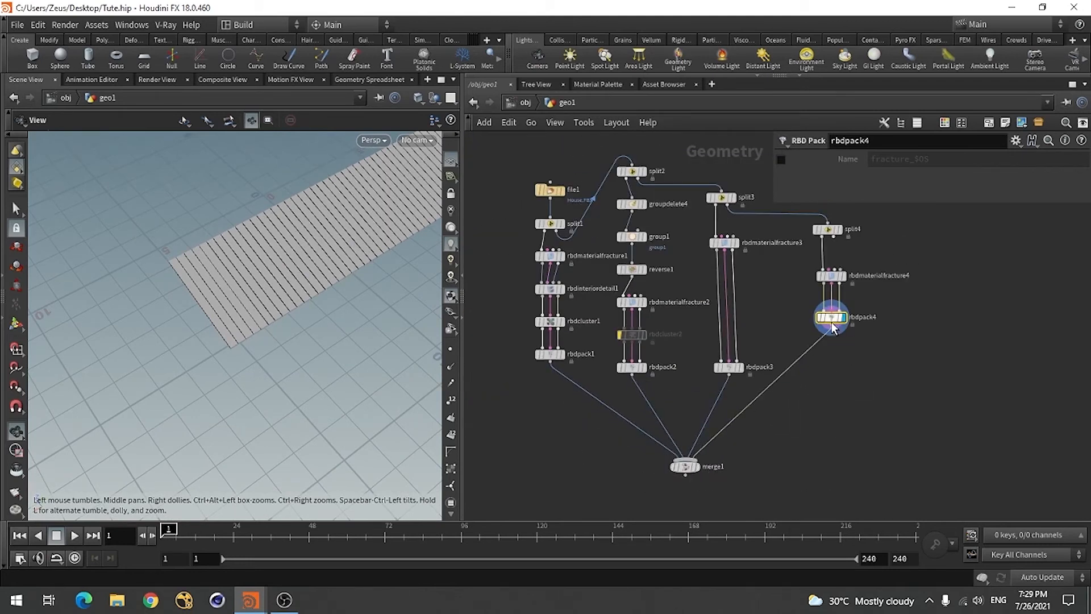
pyautogui.moveTo(829, 325); pyautogui.dragTo(829, 380)
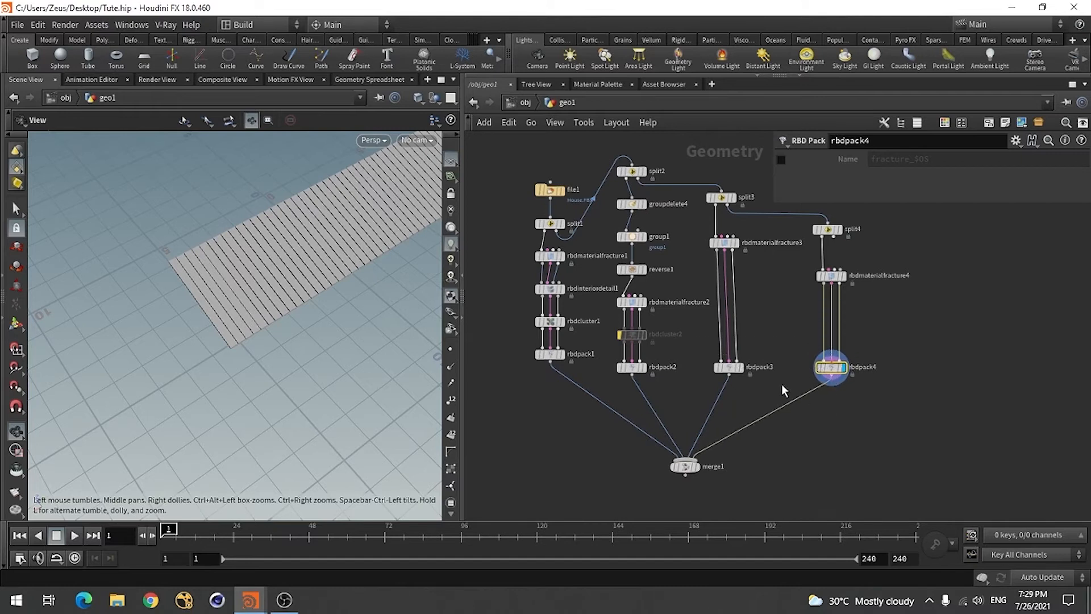
# Step: Add a Split node wired to split4's second output and display the remaining house parts
pyautogui.scroll(-4, 664, 365)
pyautogui.scroll(3, 879, 334)
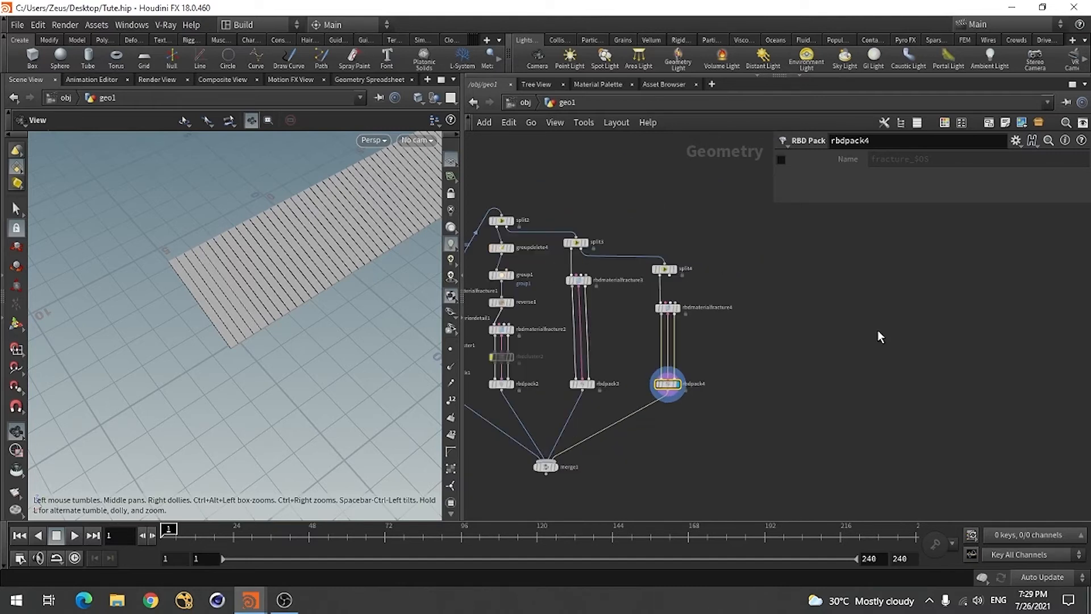
pyautogui.moveTo(297, 318); pyautogui.dragTo(330, 291)
pyautogui.scroll(5, 709, 263)
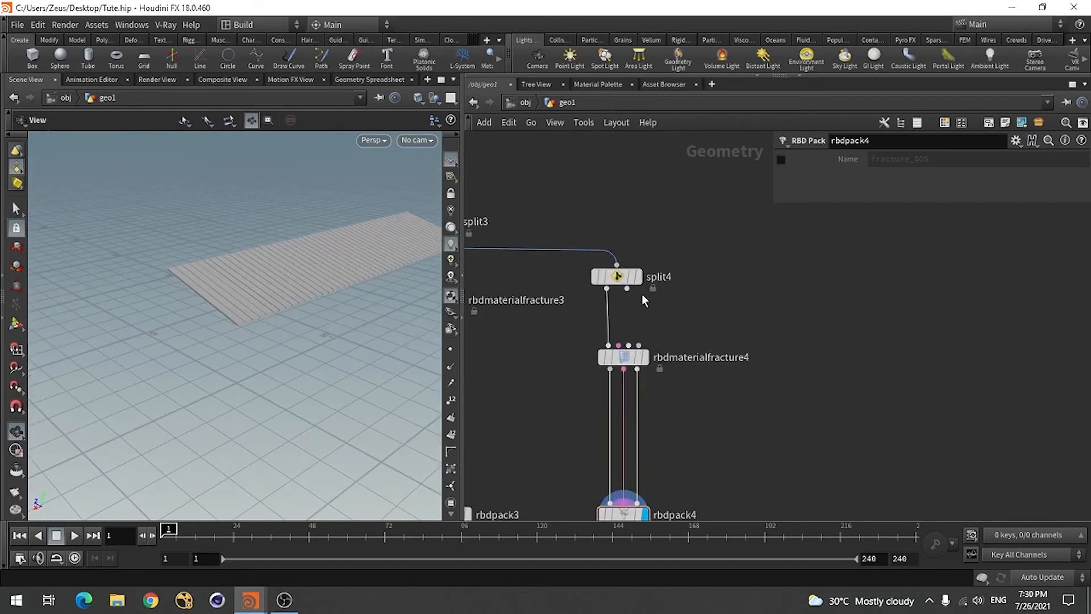
pyautogui.click(627, 290)
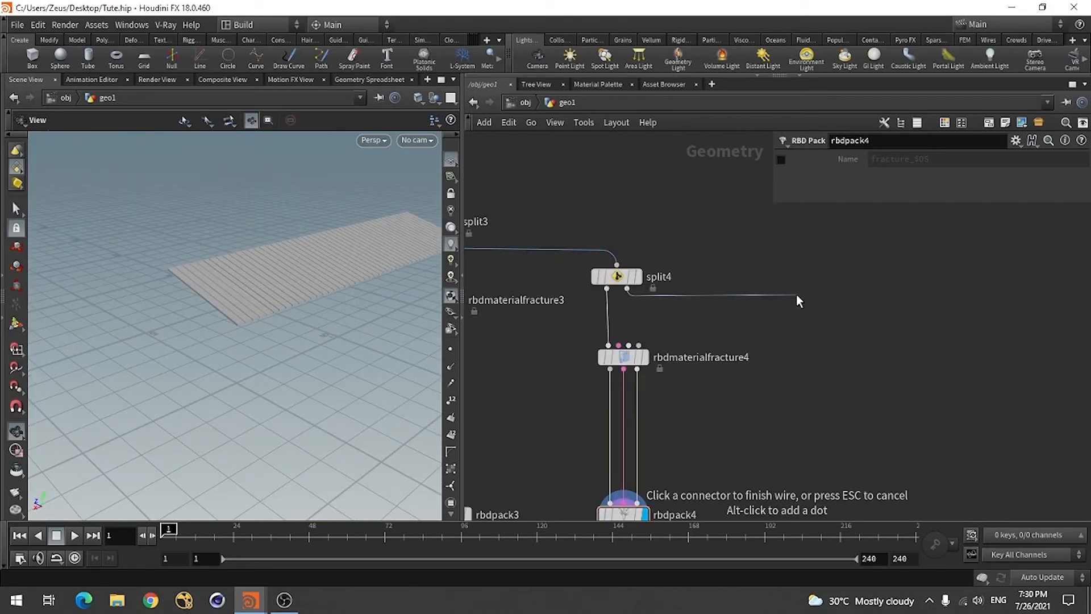
pyautogui.press('Tab')
pyautogui.write('spli')
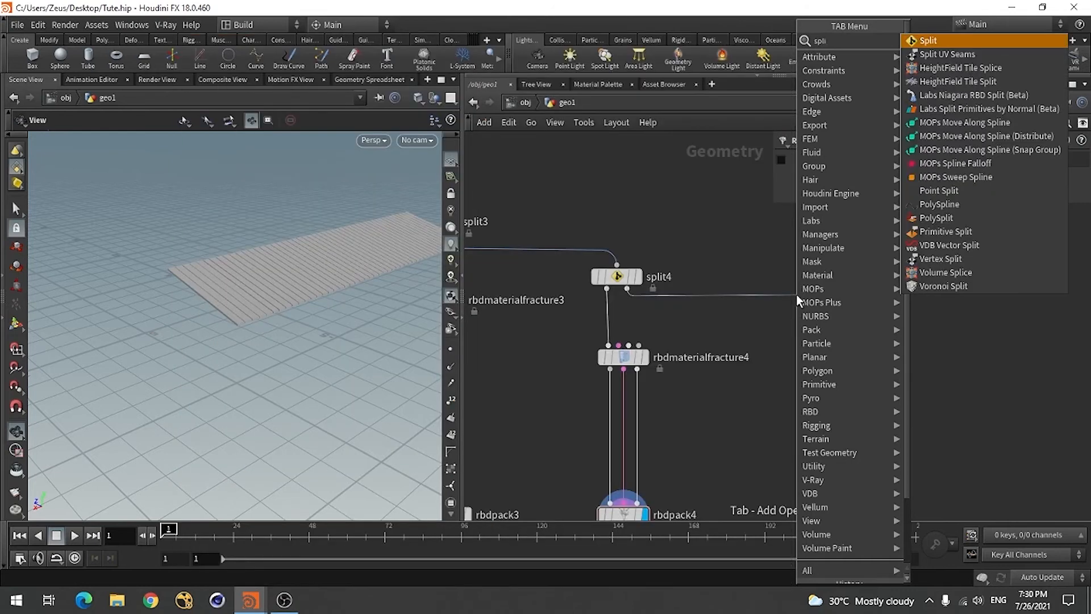
pyautogui.click(1029, 41)
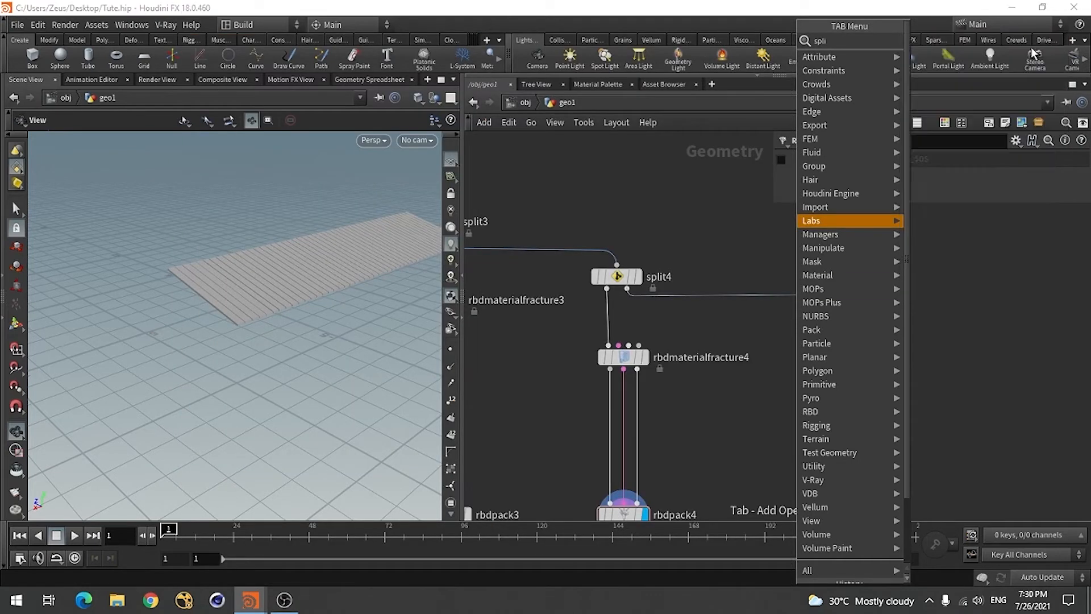
pyautogui.moveTo(797, 299); pyautogui.dragTo(800, 330)
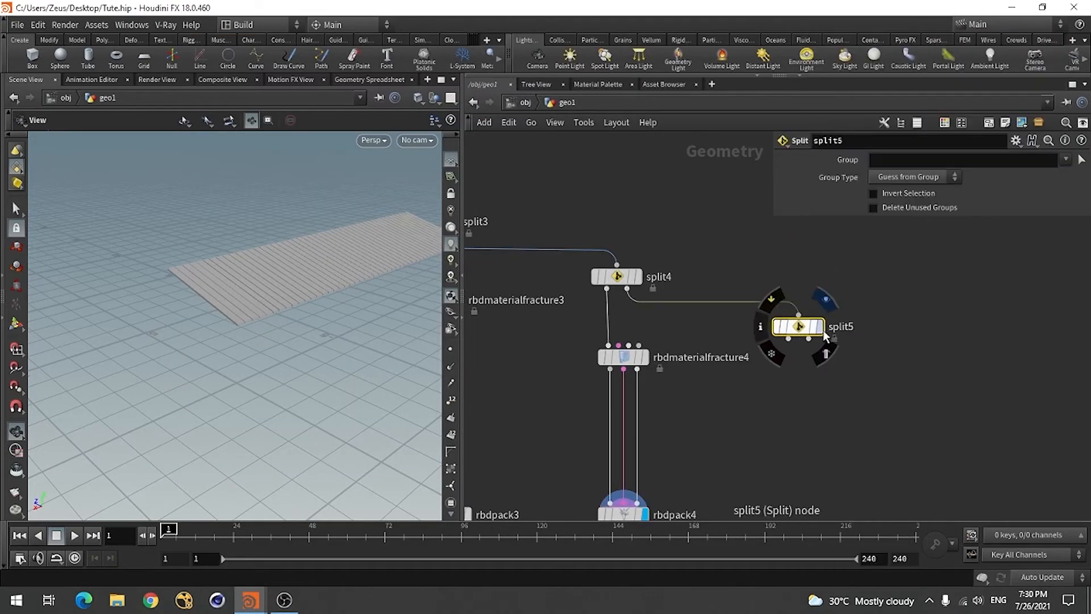
pyautogui.click(819, 327)
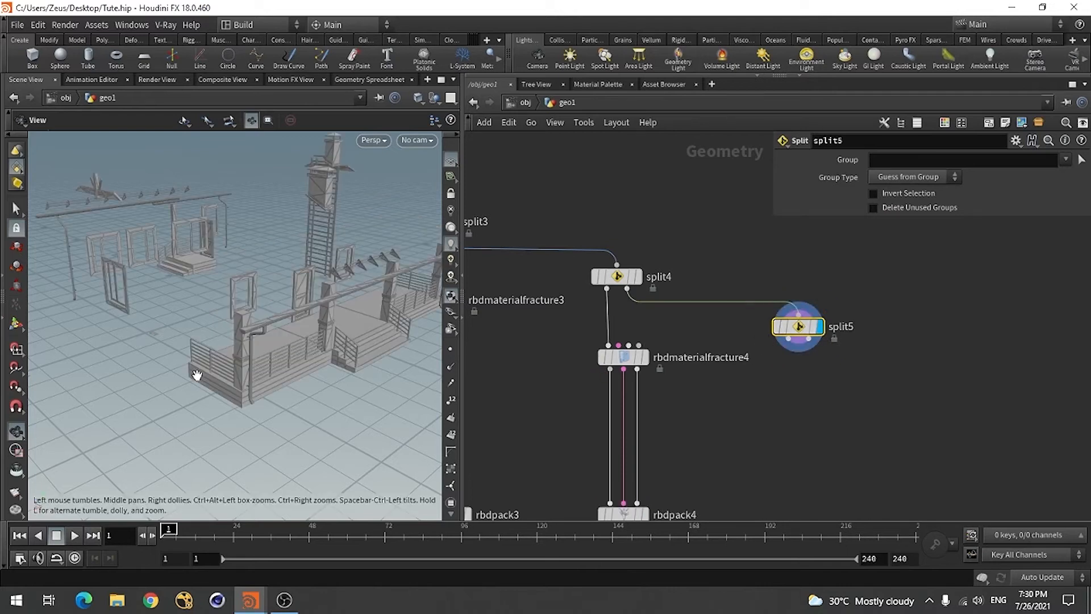
pyautogui.moveTo(197, 375); pyautogui.dragTo(263, 369)
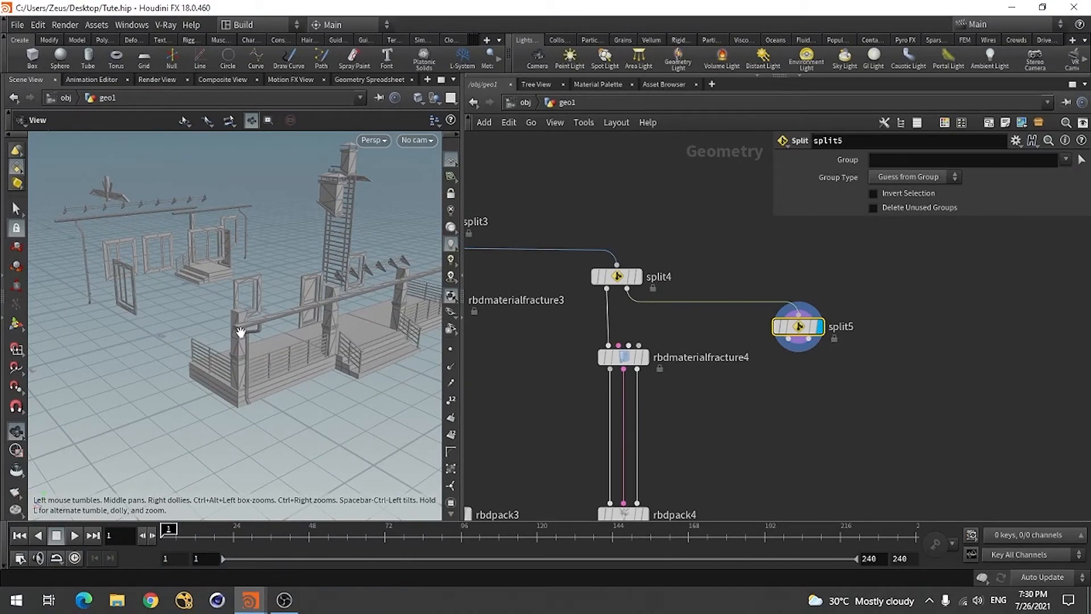
pyautogui.moveTo(119, 345)
pyautogui.mouseDown()
pyautogui.moveTo(178, 363)
pyautogui.moveTo(78, 340)
pyautogui.moveTo(93, 353)
pyautogui.moveTo(129, 339)
pyautogui.moveTo(114, 335)
pyautogui.moveTo(118, 349)
pyautogui.mouseUp()
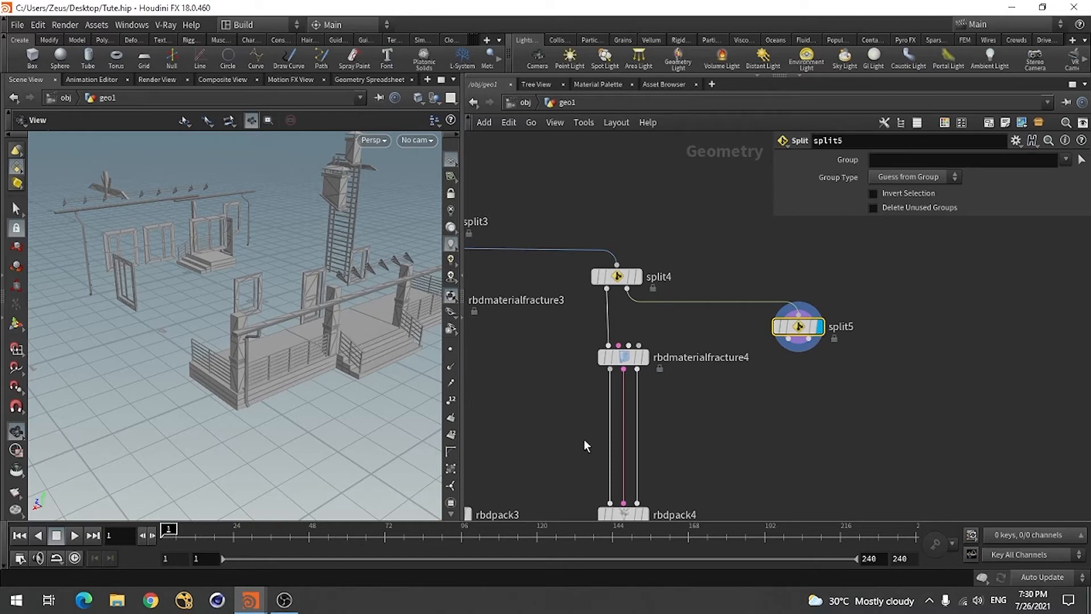
# Step: Move merge1 slightly lower and display the merged packed house parts
pyautogui.scroll(-7, 832, 338)
pyautogui.scroll(-2, 679, 412)
pyautogui.scroll(6, 710, 421)
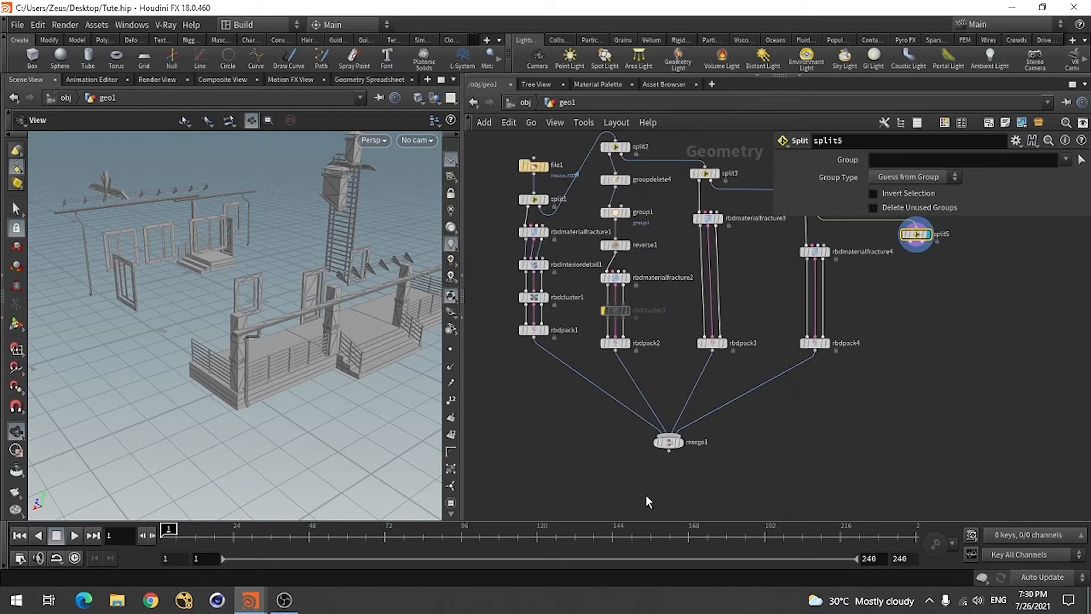
pyautogui.scroll(-3, 656, 483)
pyautogui.scroll(2, 738, 420)
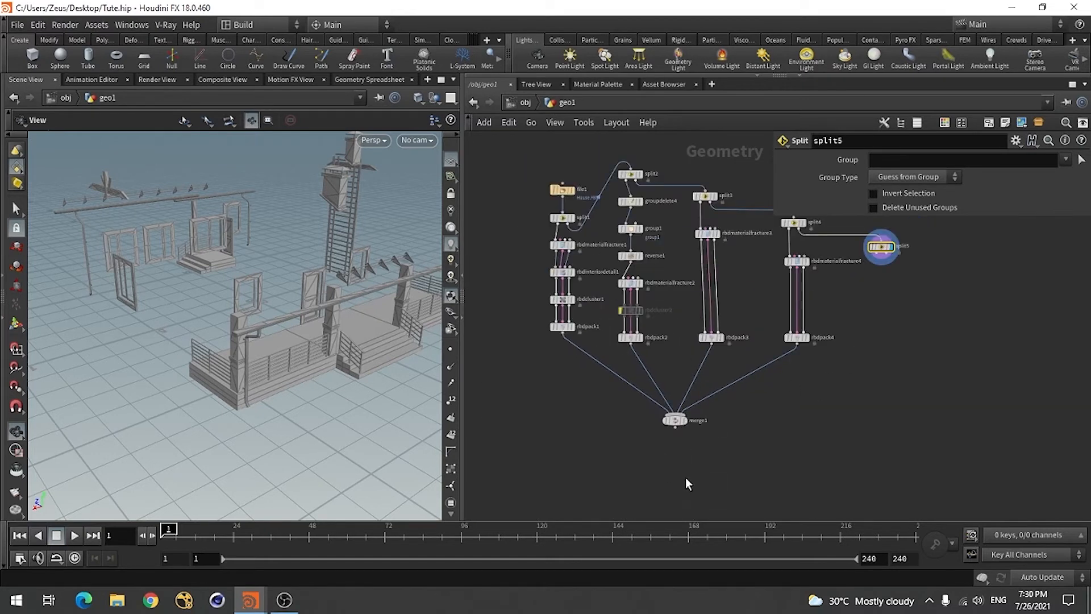
pyautogui.moveTo(673, 424); pyautogui.dragTo(672, 441)
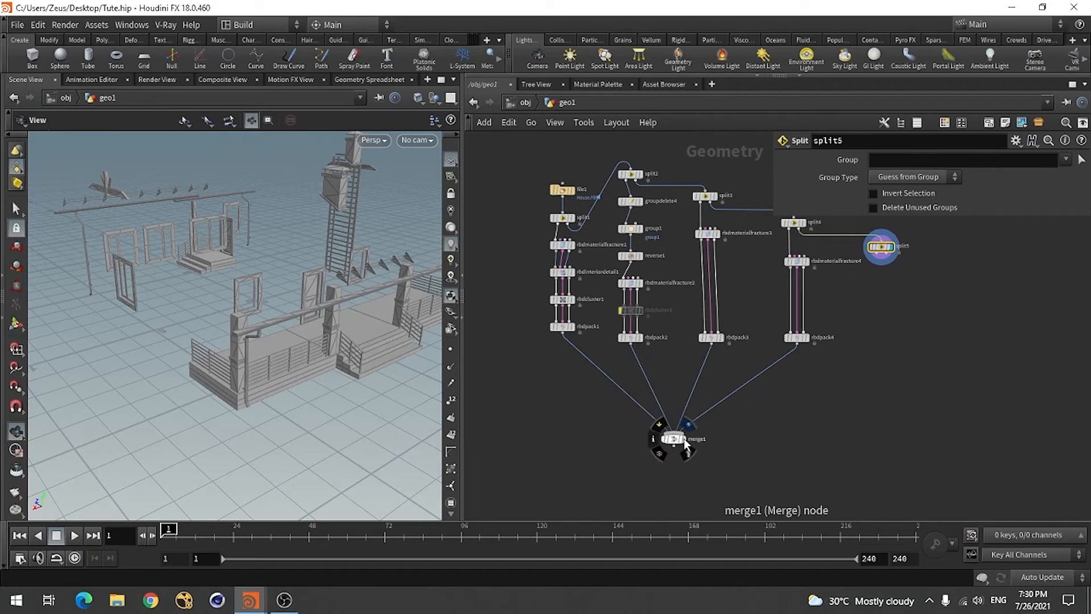
pyautogui.click(684, 440)
pyautogui.moveTo(233, 312); pyautogui.dragTo(151, 298)
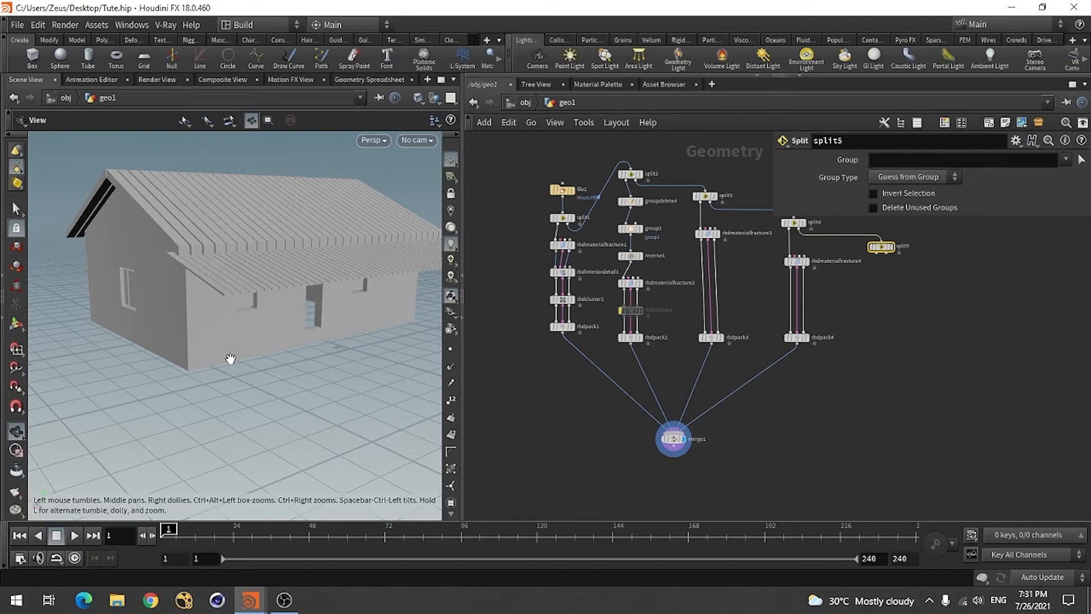
pyautogui.moveTo(230, 357)
pyautogui.mouseDown()
pyautogui.moveTo(261, 366)
pyautogui.moveTo(227, 360)
pyautogui.mouseUp()
# Step: Add an RBD Unpack node below merge1
pyautogui.scroll(-3, 707, 309)
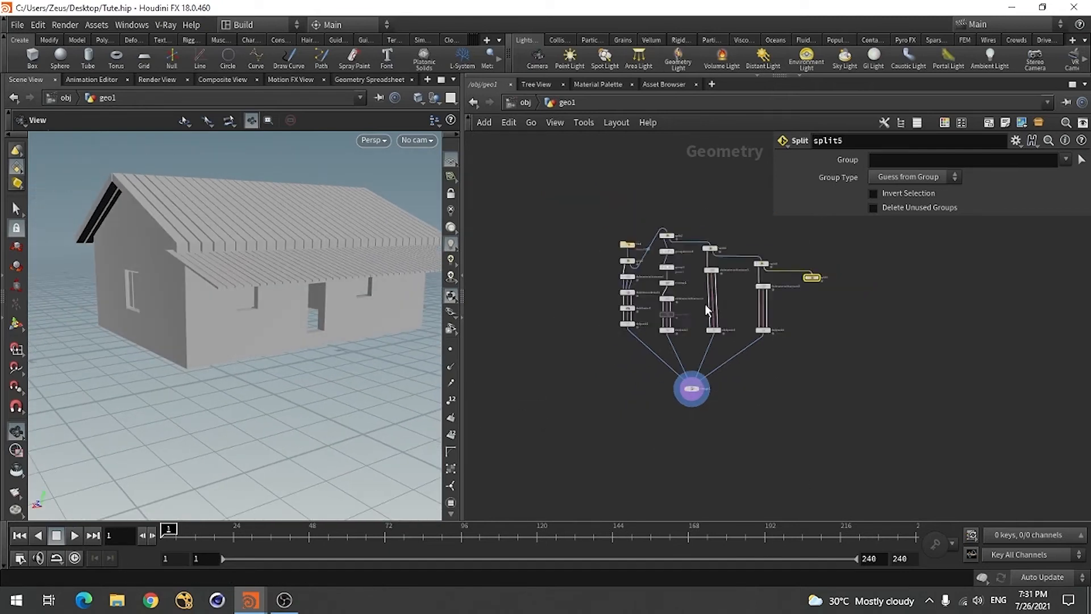
pyautogui.scroll(4, 680, 411)
pyautogui.scroll(-2, 644, 381)
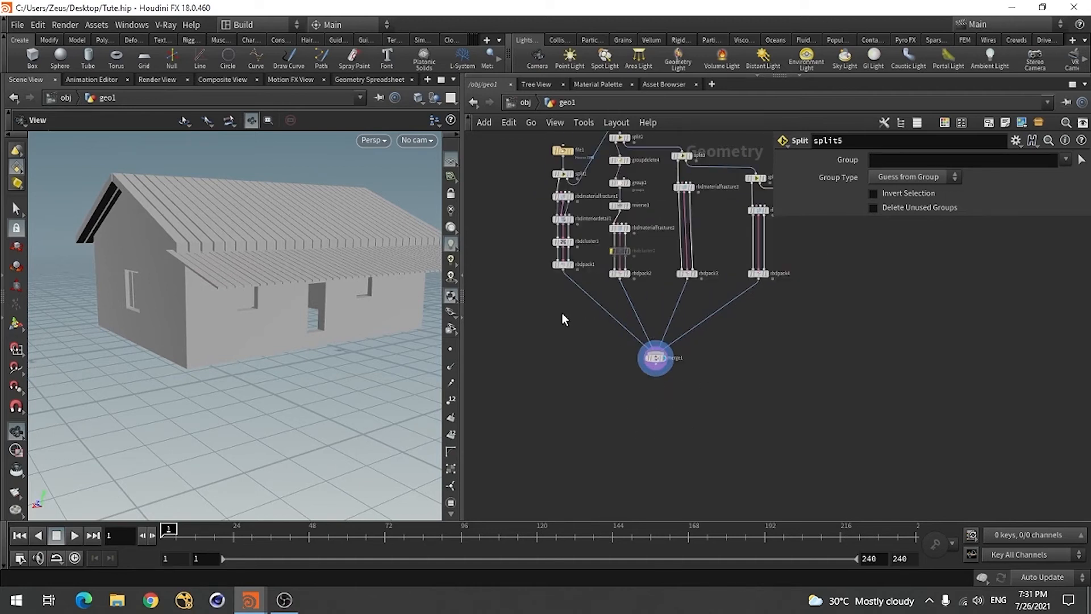
pyautogui.scroll(1, 654, 402)
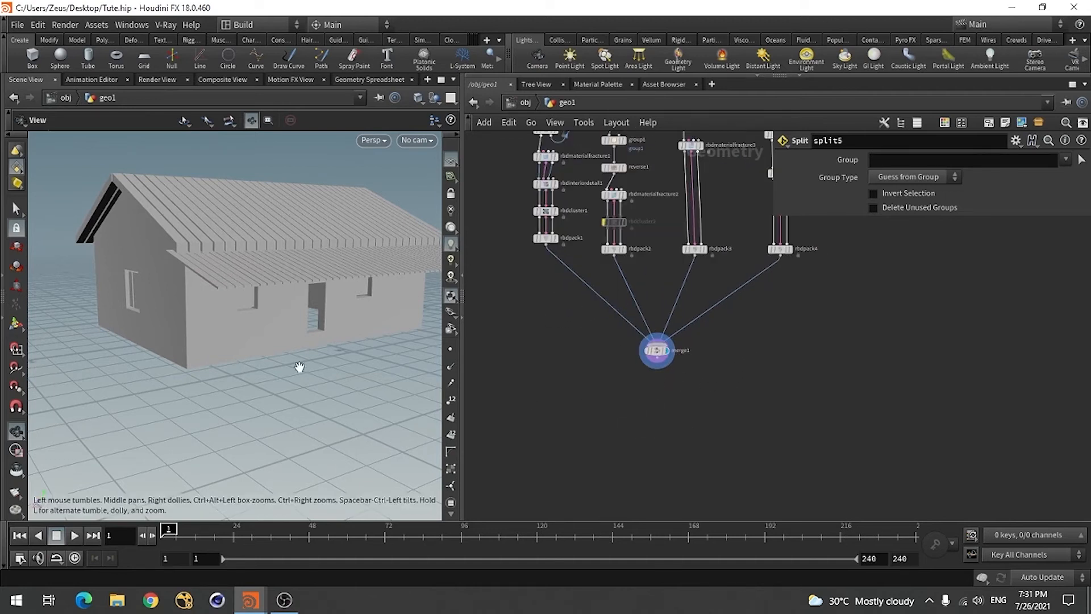
pyautogui.scroll(1, 676, 402)
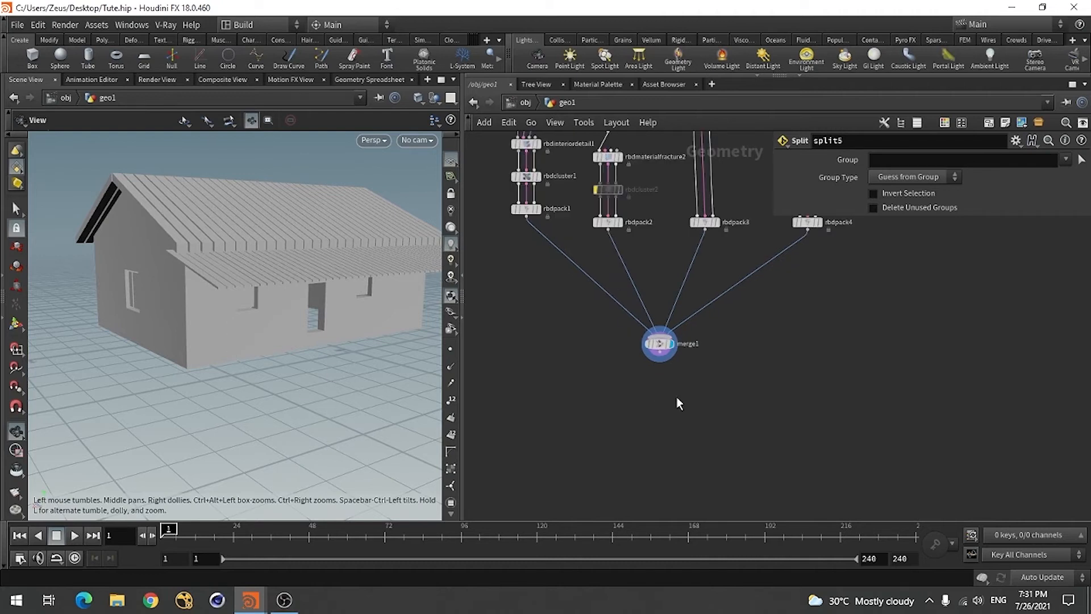
pyautogui.press('Tab')
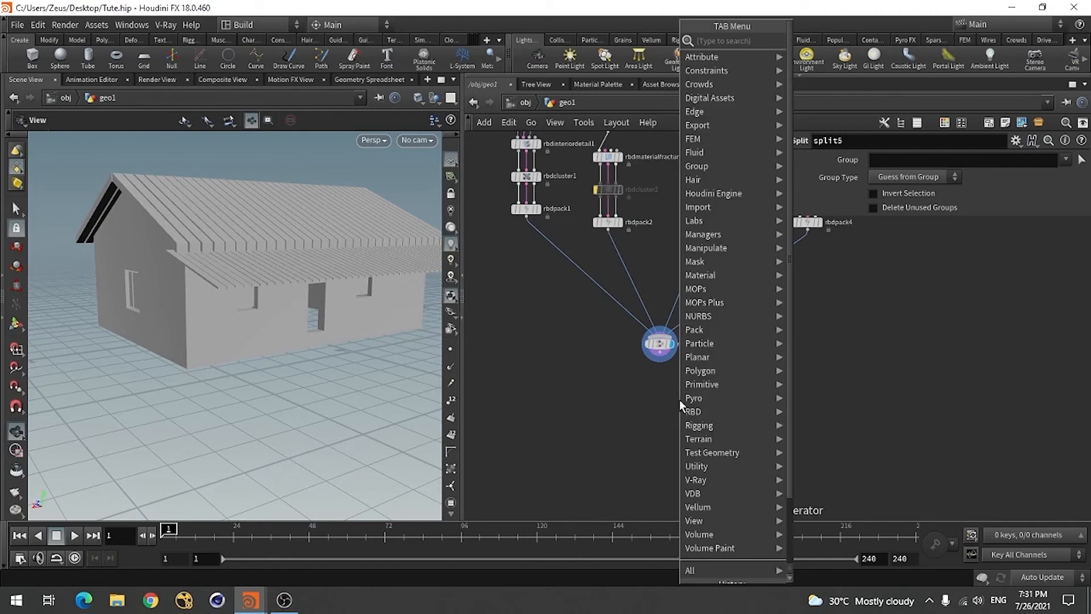
pyautogui.write('rbd')
pyautogui.click(818, 286)
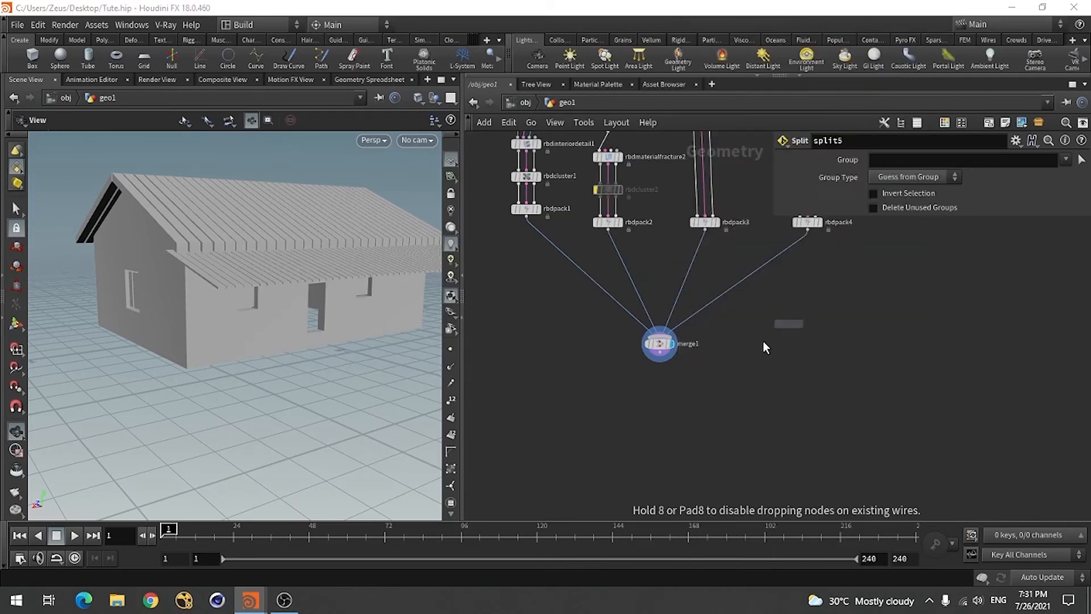
pyautogui.click(659, 408)
pyautogui.scroll(2, 659, 408)
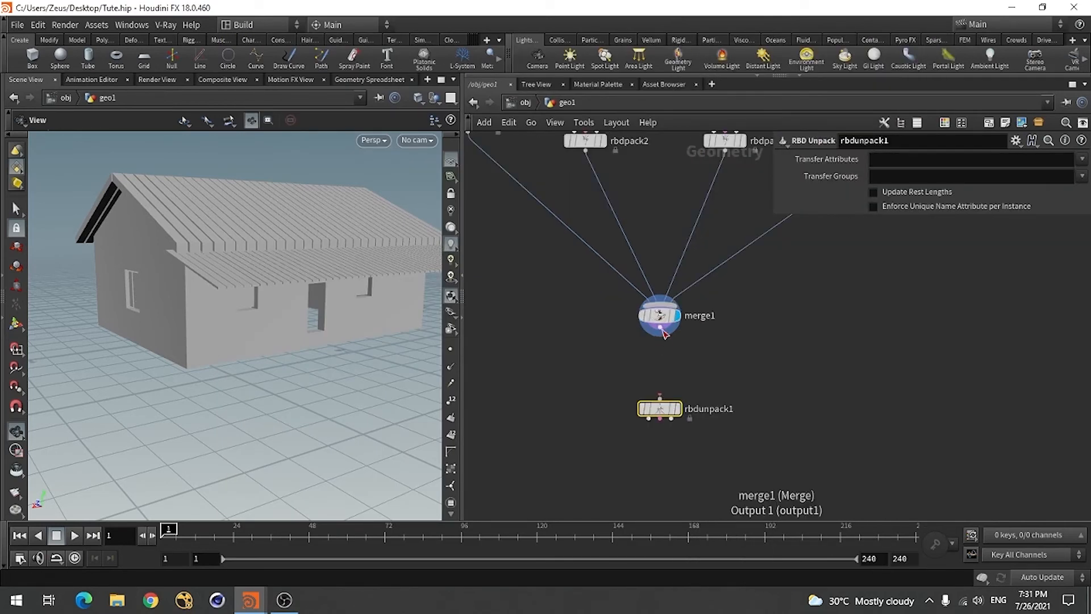
# Step: Connect merge1's output to rbdunpack1 and display the unpacked fractured house
pyautogui.click(659, 404)
pyautogui.press('r')
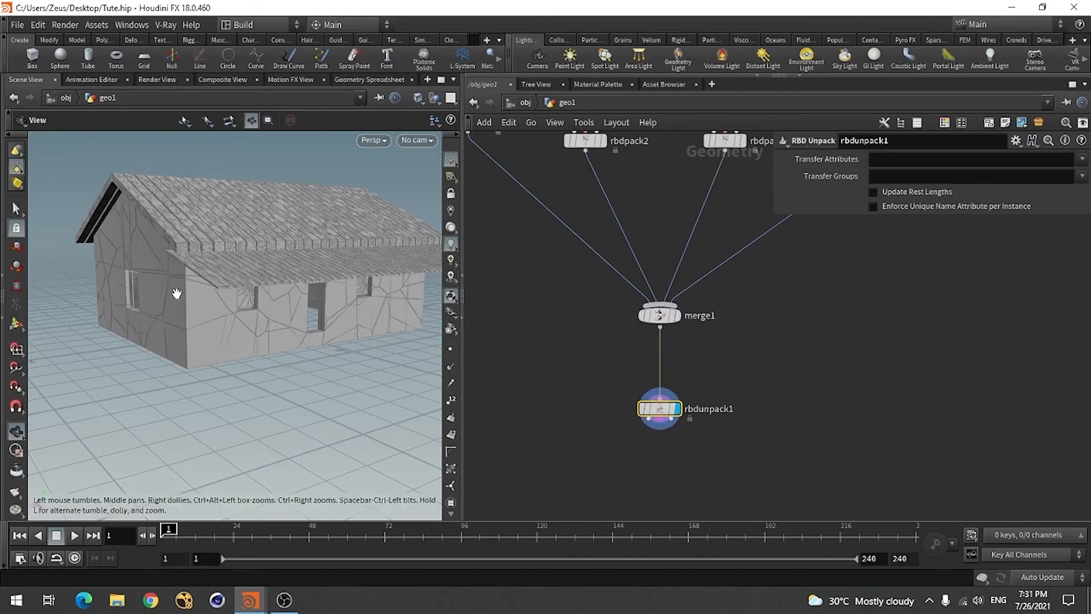
pyautogui.moveTo(177, 293); pyautogui.dragTo(286, 335)
pyautogui.scroll(-1, 608, 318)
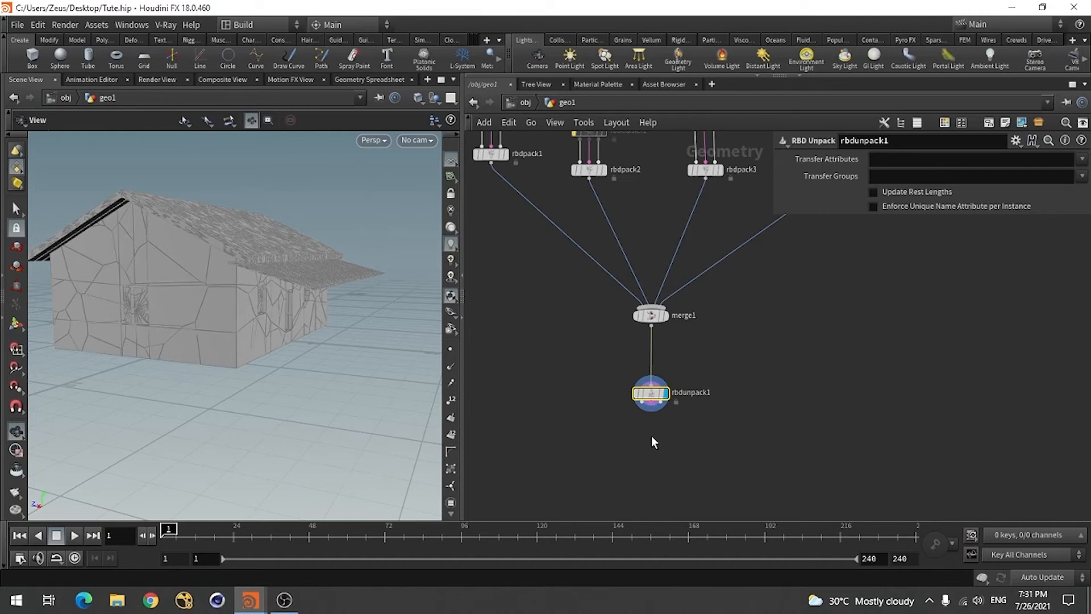
# Step: Save the scene file Tute.hip
pyautogui.scroll(-2, 648, 432)
pyautogui.scroll(2, 663, 421)
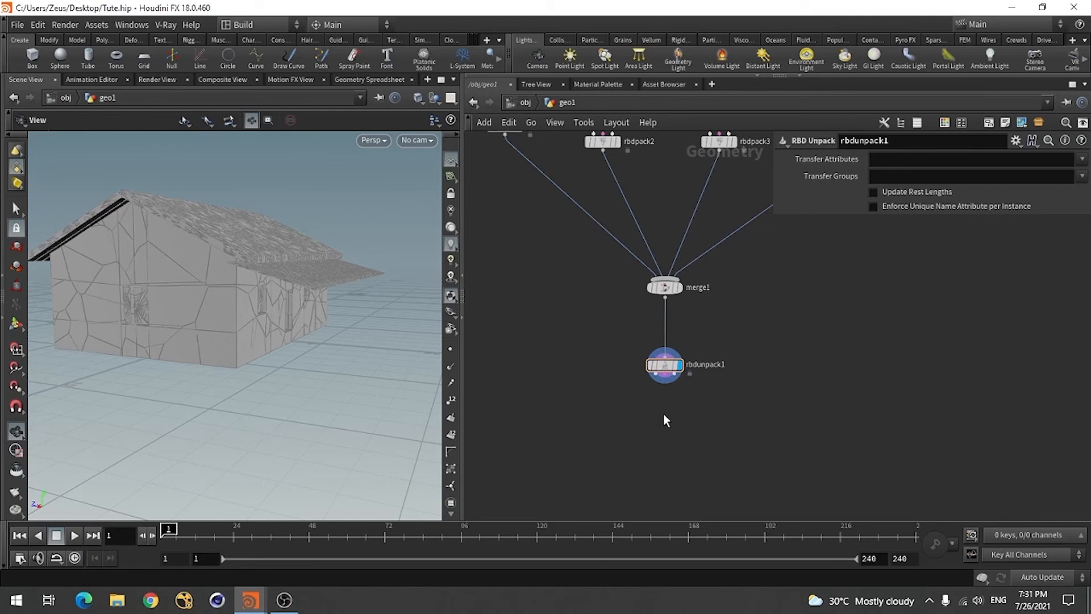
pyautogui.hotkey('ctrl', 's')
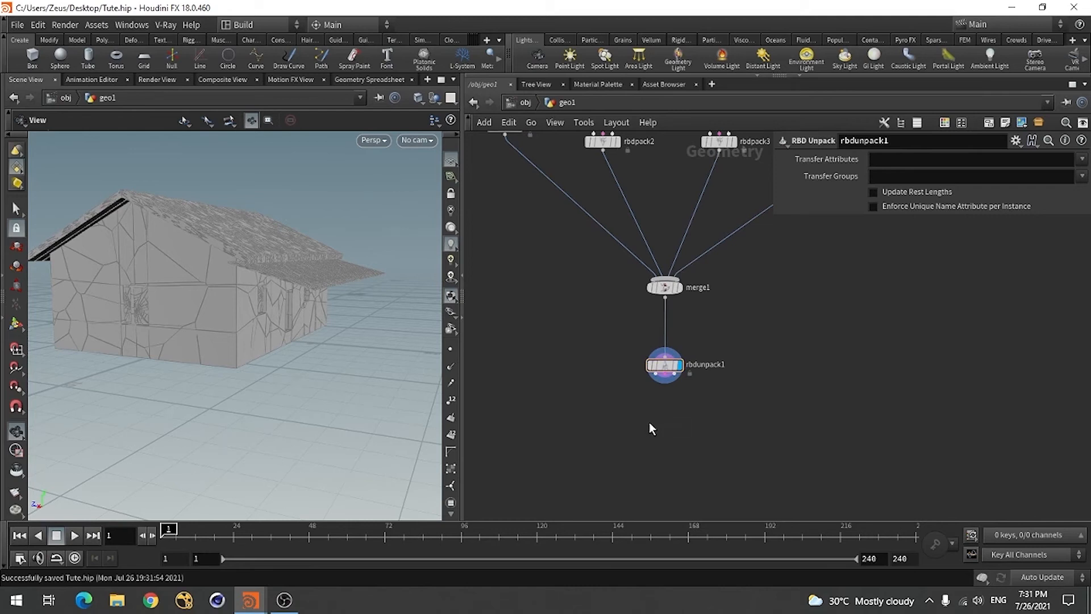
# Step: Add an RBD Bullet Solver node below rbdunpack1
pyautogui.press('Tab')
pyautogui.write('rbd')
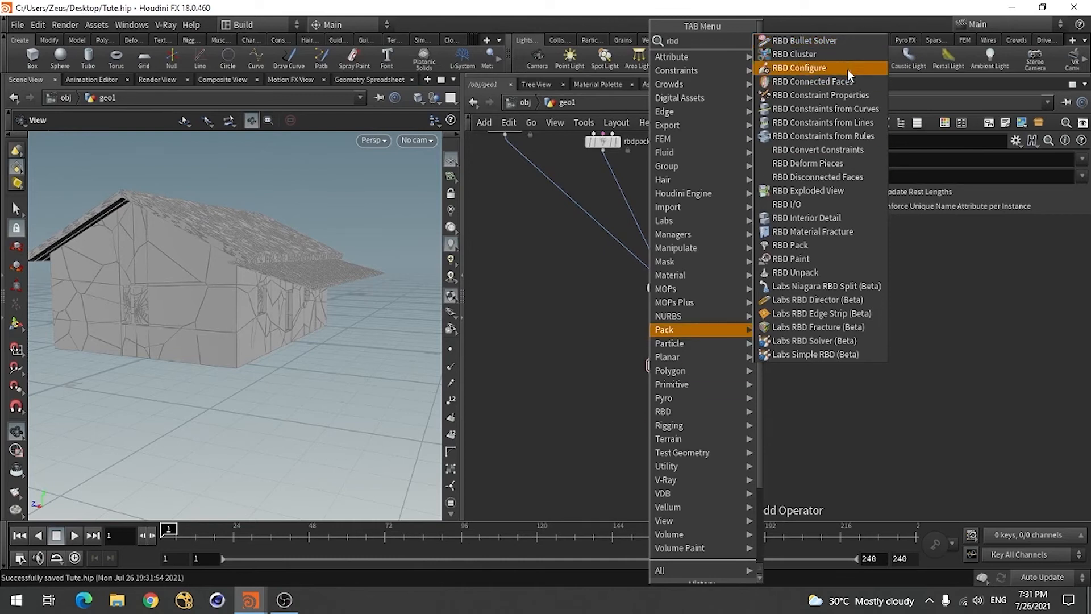
pyautogui.click(848, 41)
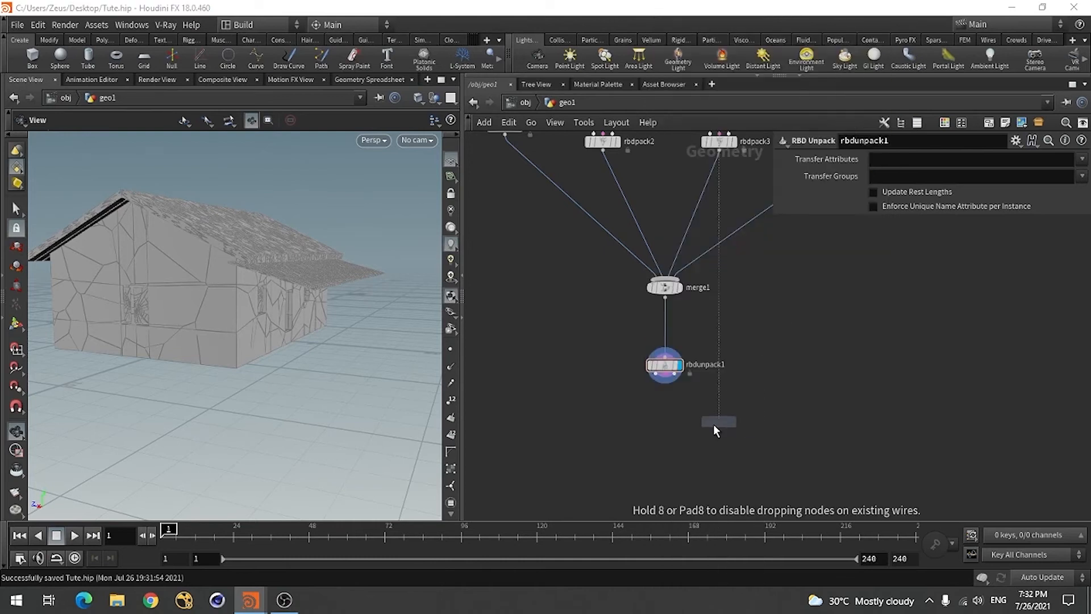
pyautogui.click(666, 437)
pyautogui.scroll(3, 685, 460)
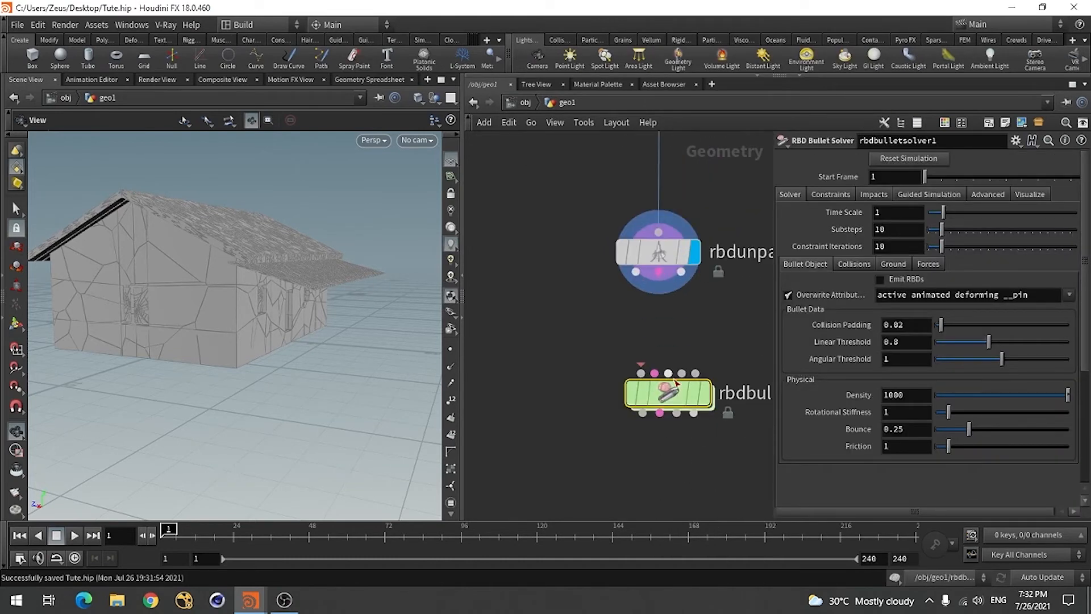
# Step: Connect rbdunpack1's three outputs to the bullet solver's first three inputs, align the solver under it, and display its result
pyautogui.click(636, 272)
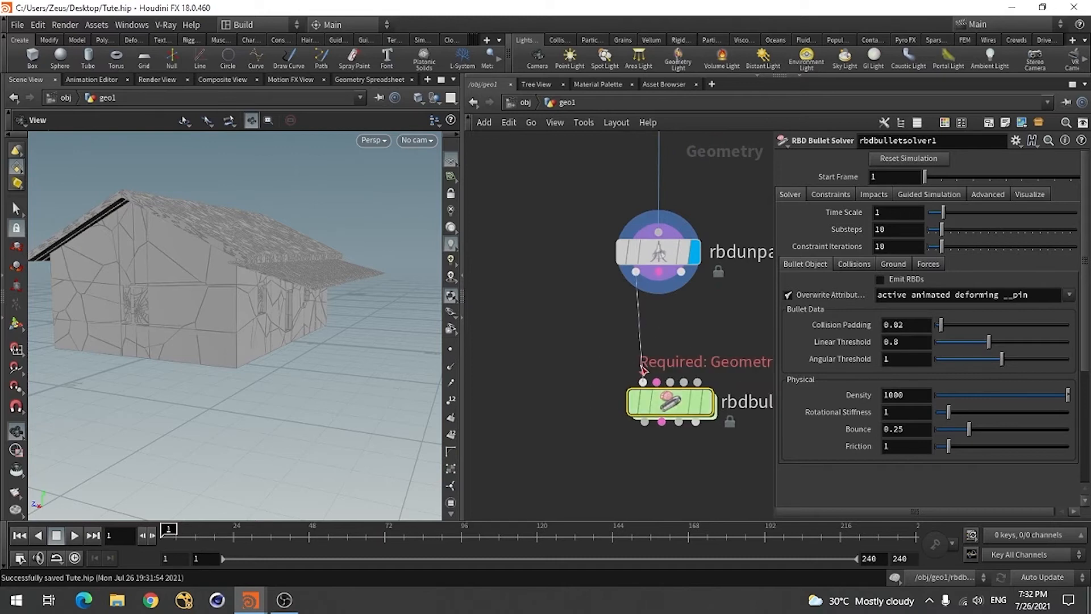
pyautogui.click(643, 382)
pyautogui.click(658, 272)
pyautogui.click(657, 382)
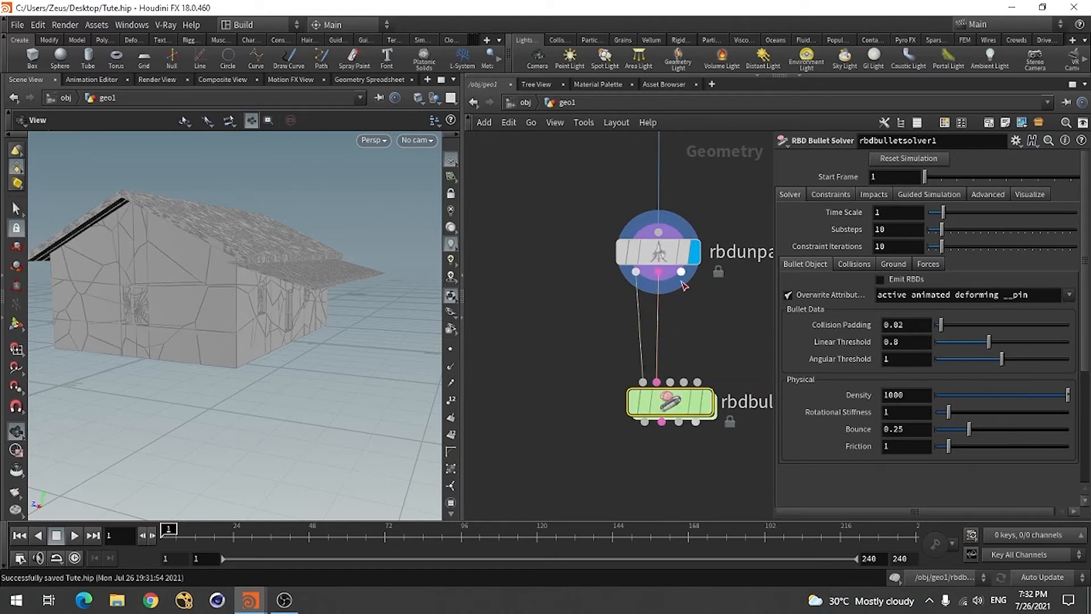
pyautogui.click(681, 272)
pyautogui.click(670, 382)
pyautogui.moveTo(686, 408); pyautogui.dragTo(673, 404)
pyautogui.moveTo(674, 404)
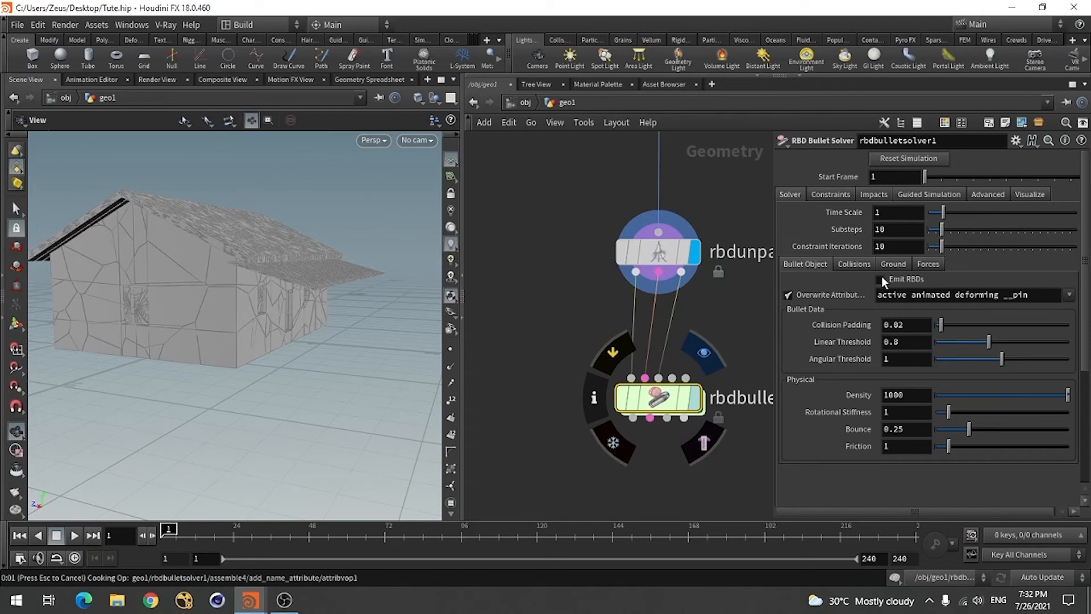
pyautogui.hotkey('ctrl', 's')
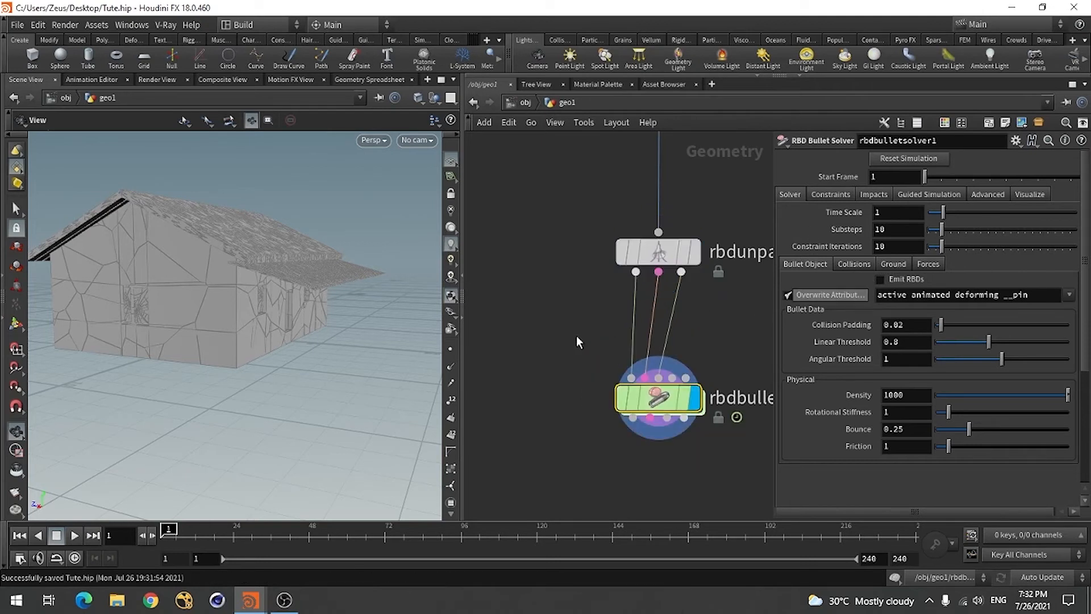
# Step: Set the bullet solver's Add Ground Plane option to Ground Plane
pyautogui.click(895, 264)
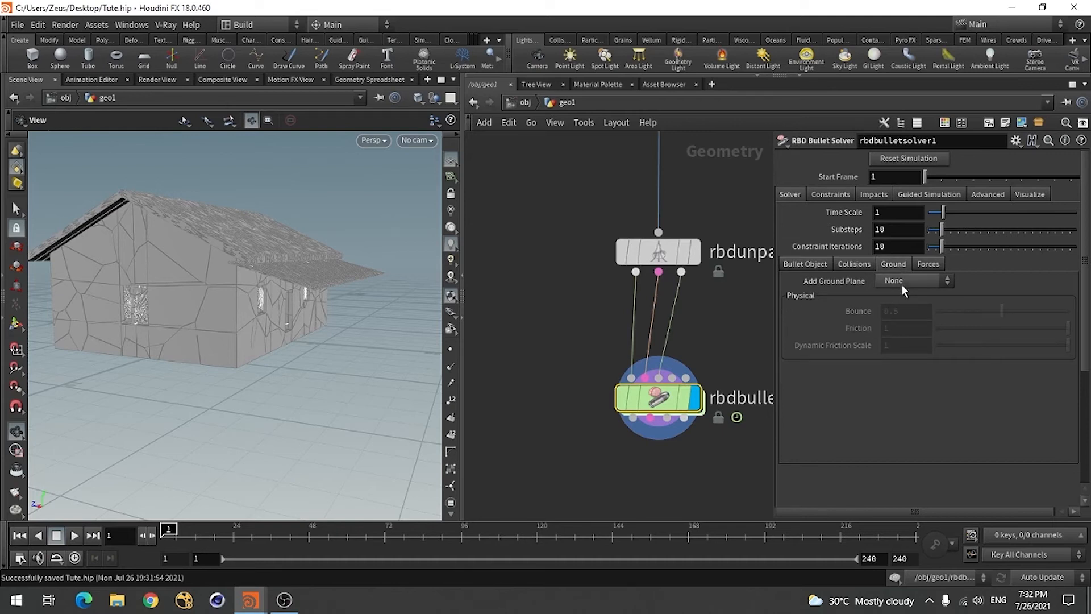
pyautogui.click(901, 285)
pyautogui.click(901, 309)
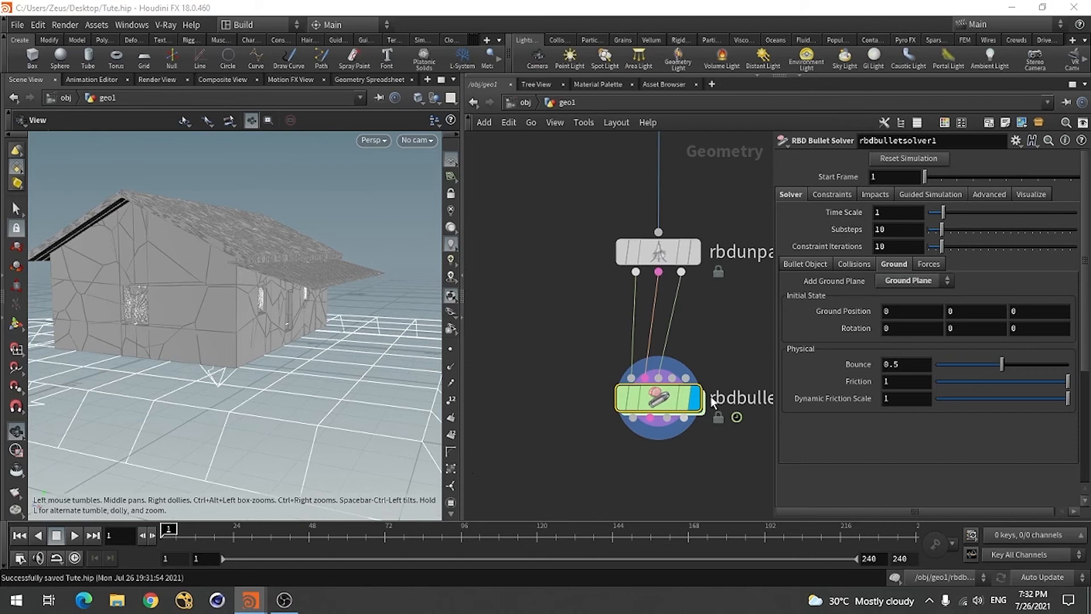
# Step: Play the house simulation with its constraints, stop it, and scrub the cached frames from the start
pyautogui.moveTo(186, 358)
pyautogui.mouseDown()
pyautogui.moveTo(276, 398)
pyautogui.moveTo(188, 353)
pyautogui.mouseUp()
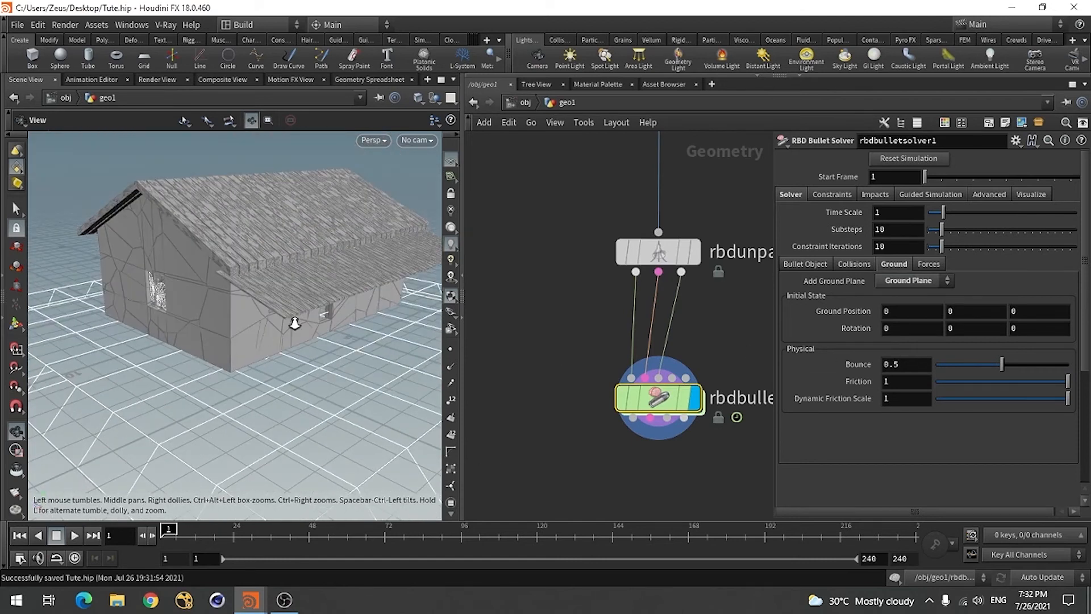
pyautogui.moveTo(292, 324); pyautogui.dragTo(225, 395, button='right')
pyautogui.click(74, 535)
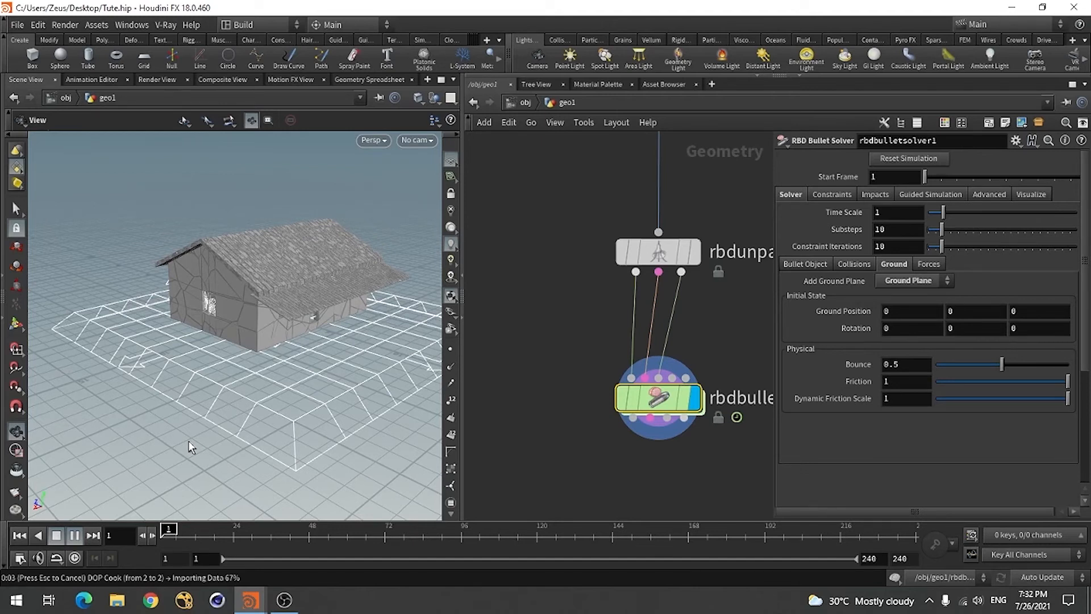
pyautogui.hotkey('ctrl', 's')
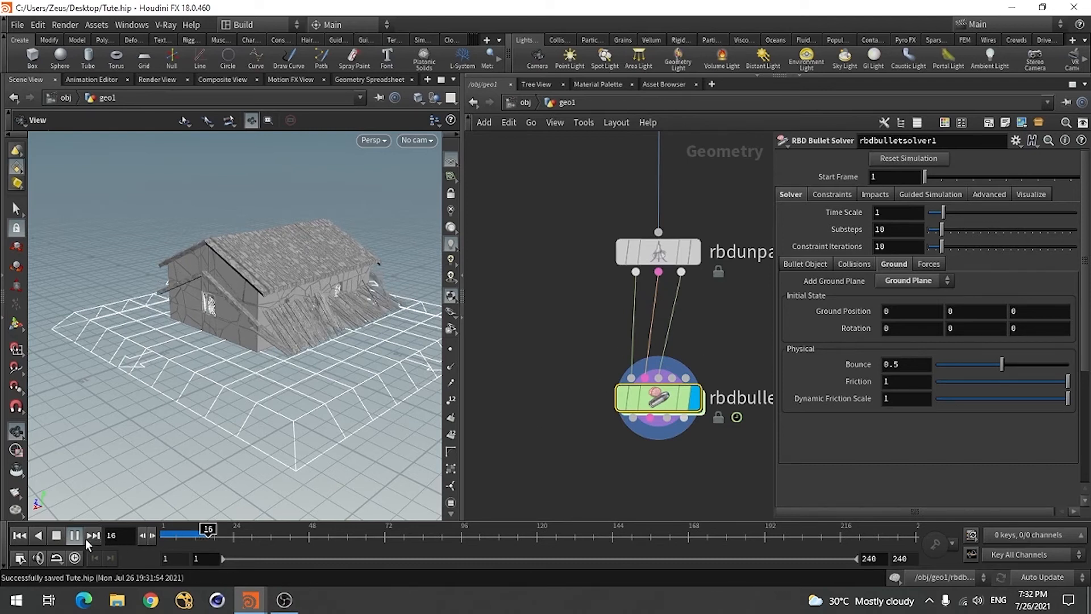
pyautogui.click(58, 533)
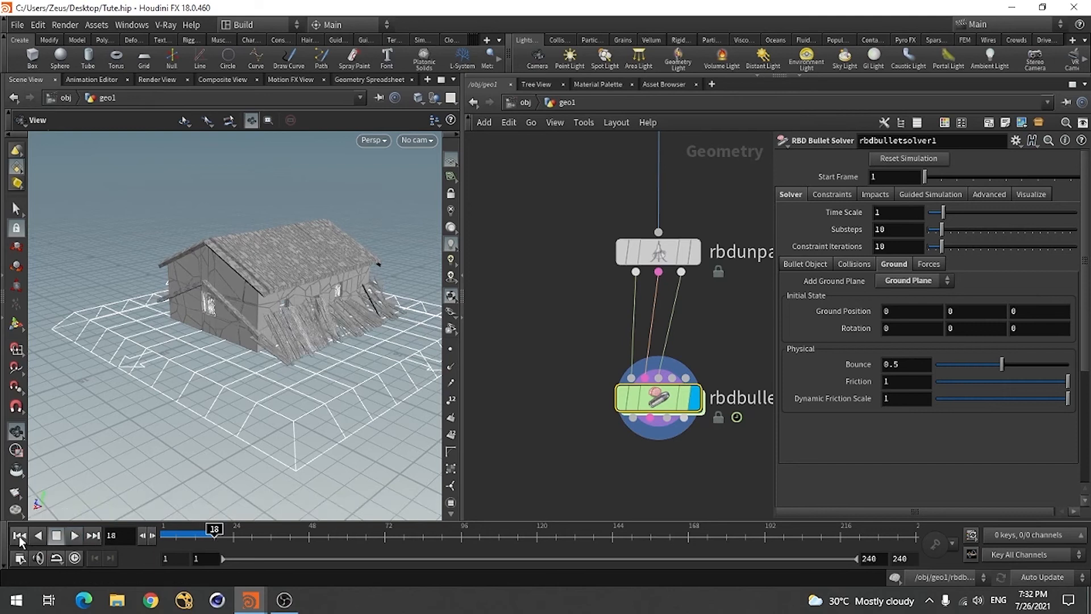
pyautogui.click(19, 537)
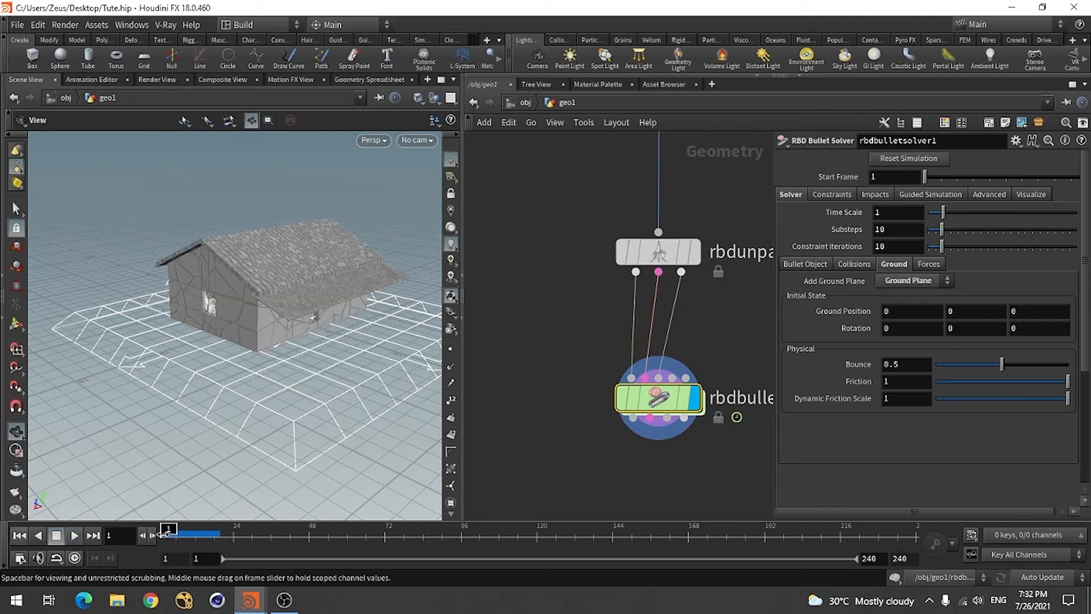
pyautogui.moveTo(164, 533)
pyautogui.mouseDown()
pyautogui.moveTo(193, 530)
pyautogui.moveTo(149, 530)
pyautogui.mouseUp()
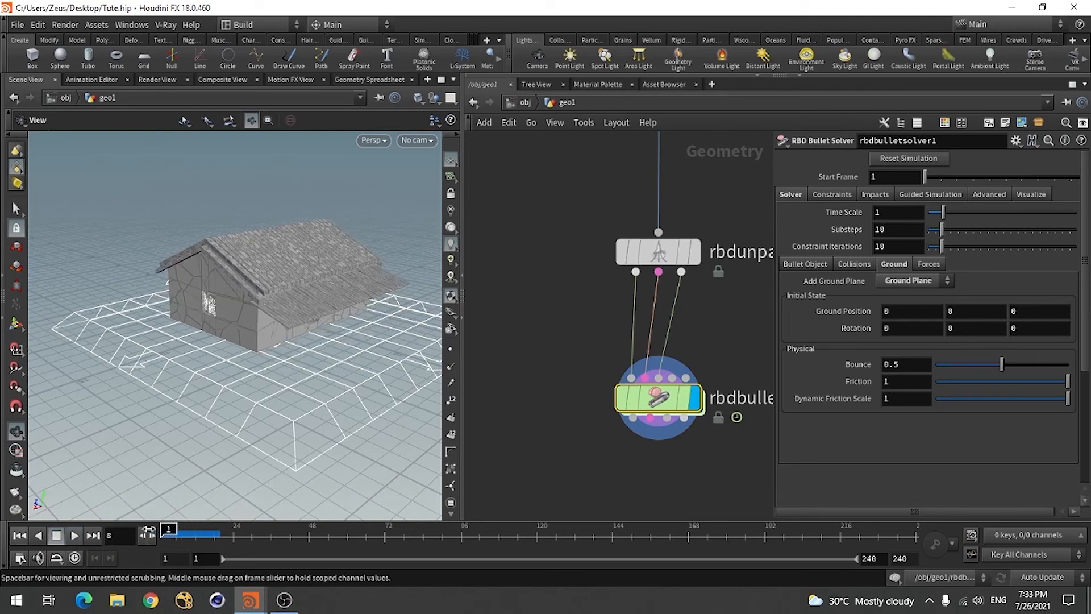
# Step: Remove the constraint connection between rbdunpack1 and the bullet solver, play the unconstrained simulation, and return to the first frame
pyautogui.click(659, 318)
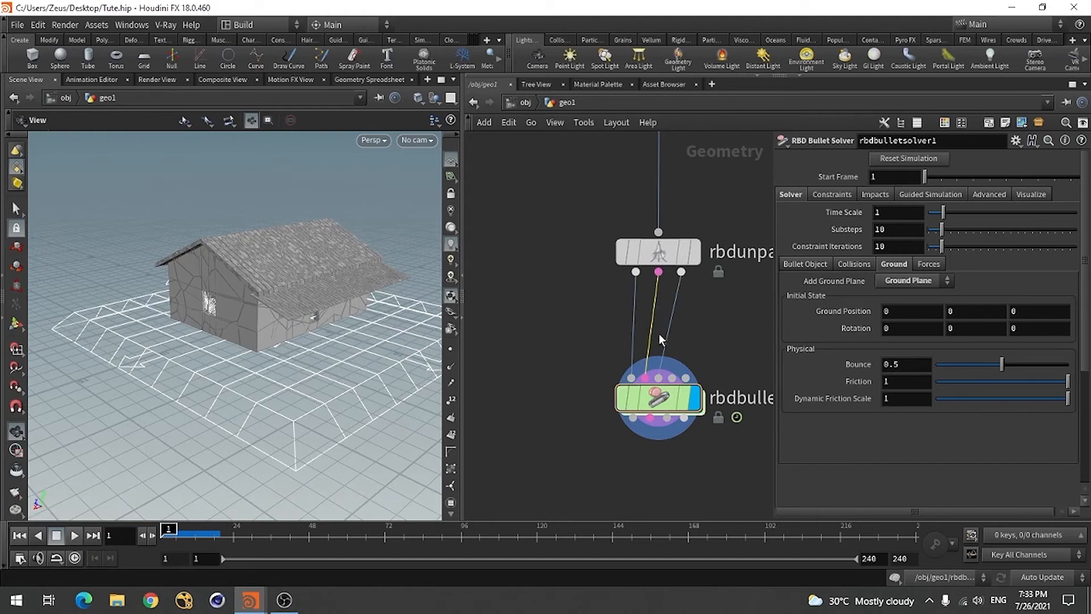
pyautogui.press('Delete')
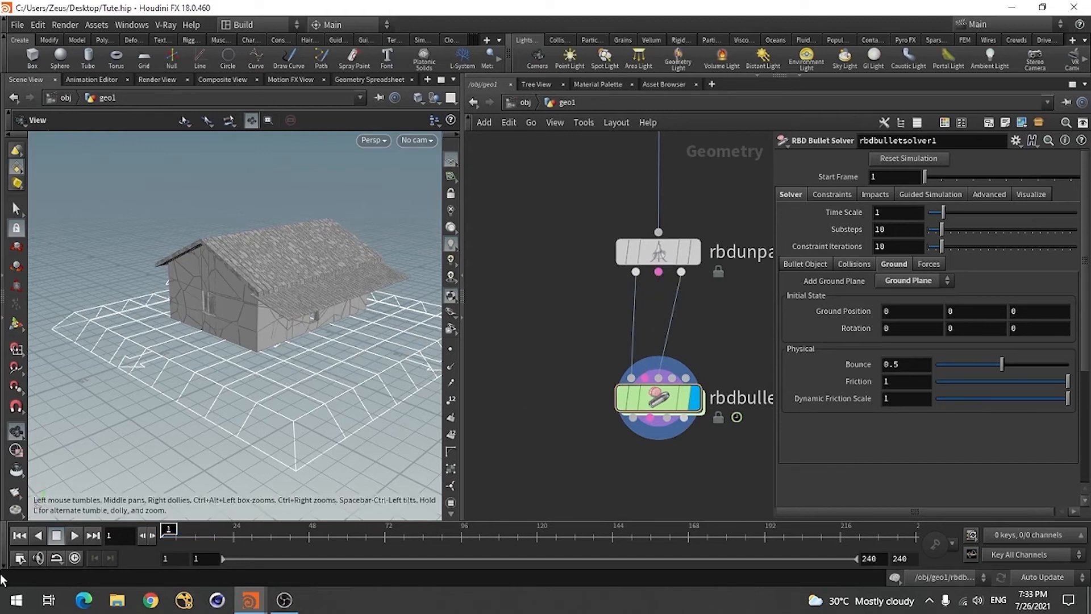
pyautogui.click(74, 535)
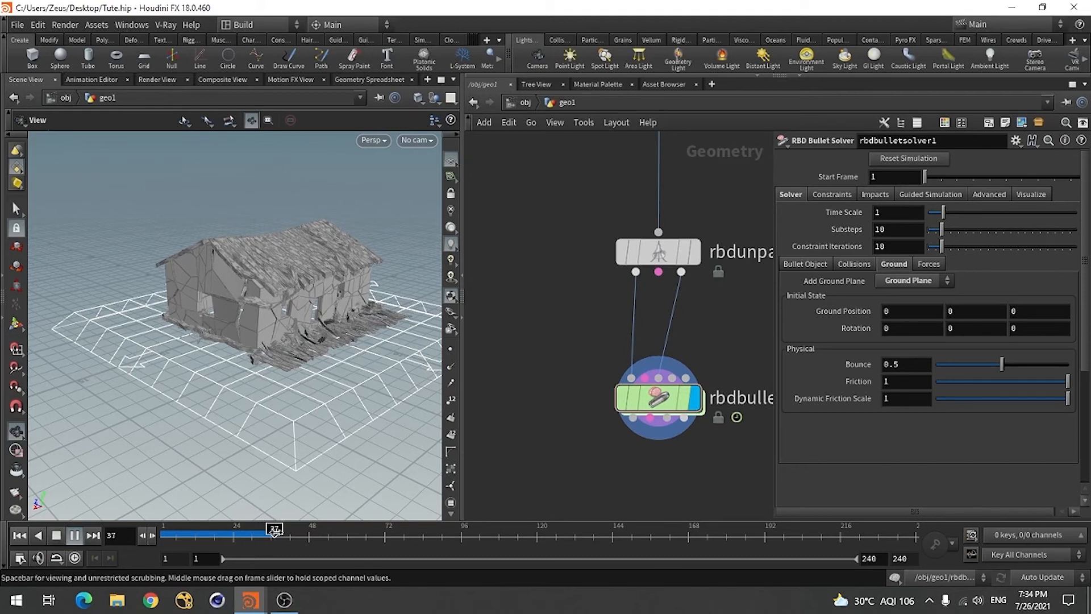
pyautogui.moveTo(274, 531); pyautogui.dragTo(214, 531)
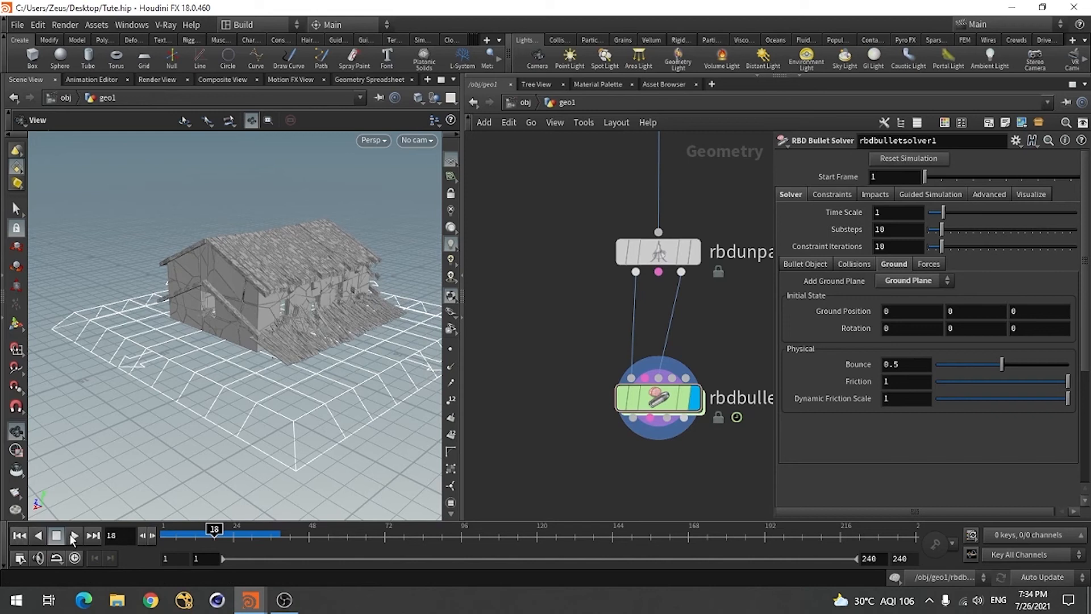
pyautogui.click(19, 535)
# Step: Delete the RBD Bullet Solver node
pyautogui.moveTo(644, 404)
pyautogui.mouseDown()
pyautogui.moveTo(667, 404)
pyautogui.moveTo(656, 402)
pyautogui.mouseUp()
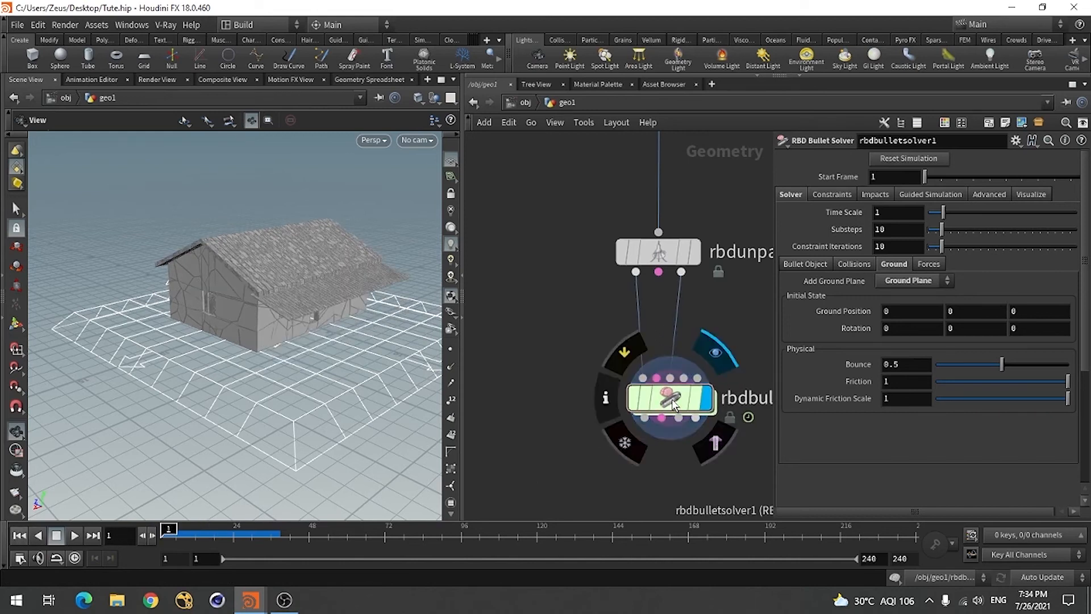
pyautogui.click(672, 404)
pyautogui.press('Delete')
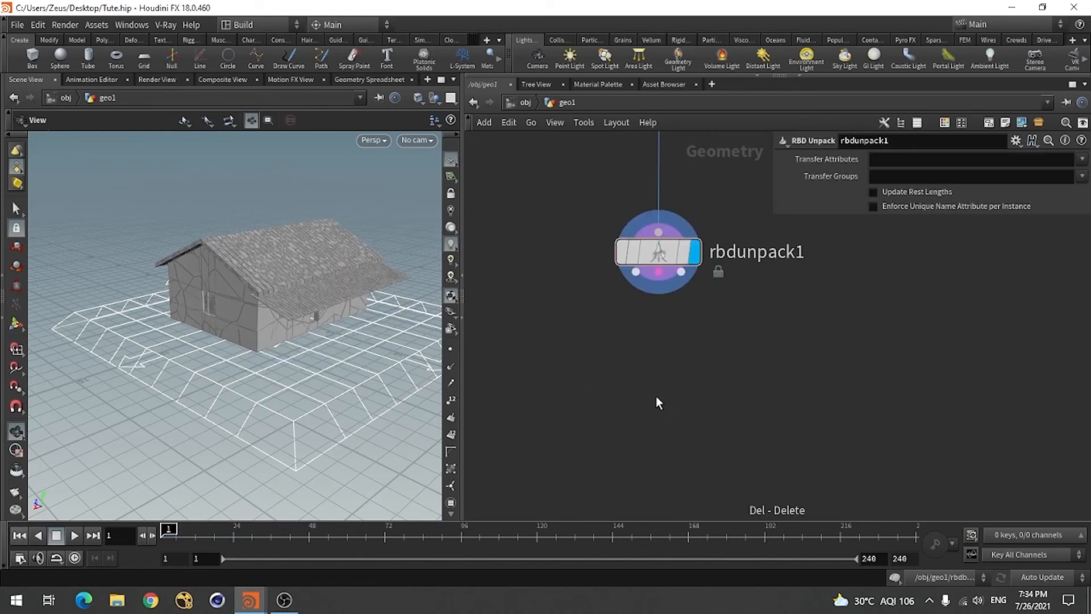
# Step: Attach a Null node to rbdunpack1's middle constraint output and display it to inspect the constraint network
pyautogui.click(658, 273)
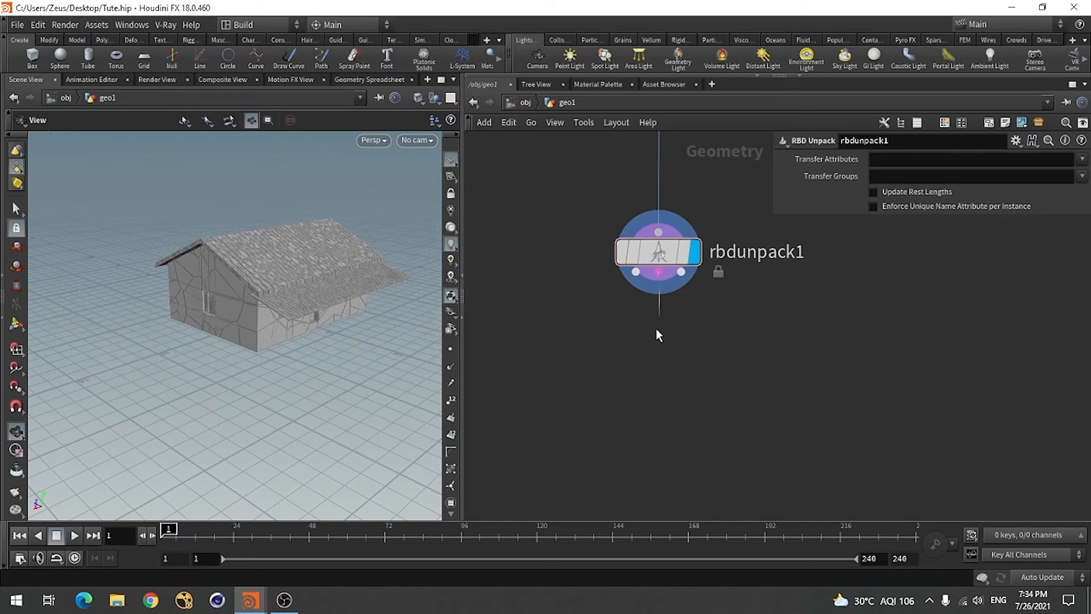
pyautogui.click(597, 376)
pyautogui.write('nul')
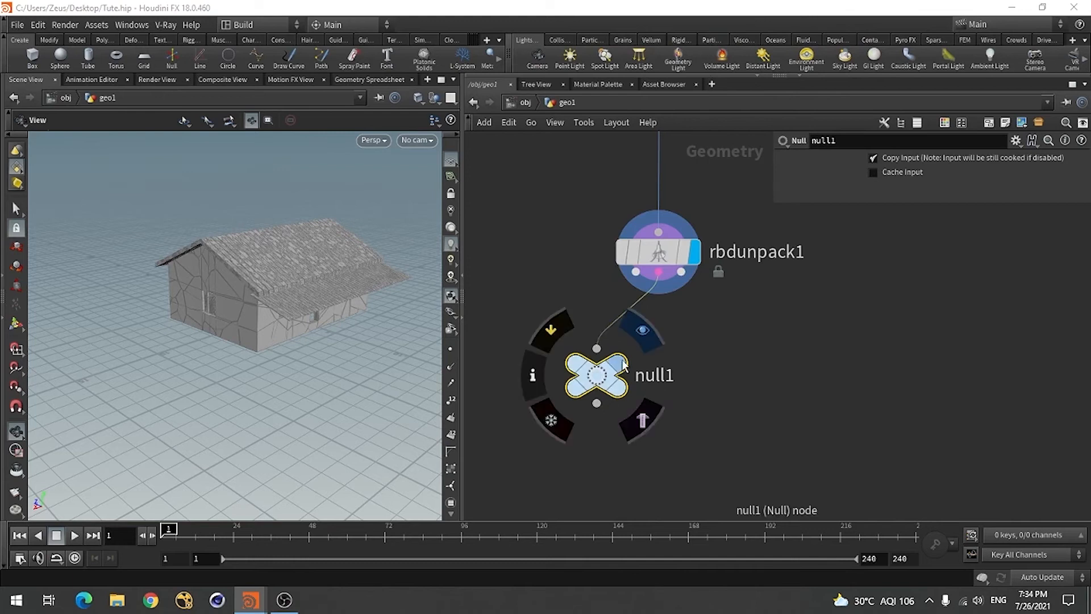
pyautogui.click(638, 323)
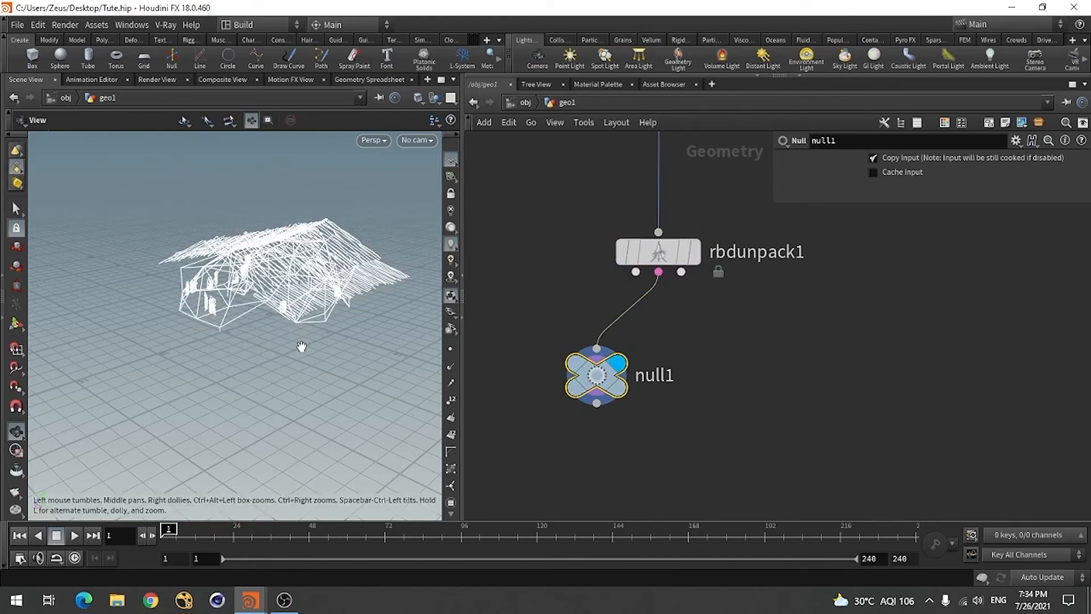
pyautogui.moveTo(301, 346); pyautogui.dragTo(263, 387)
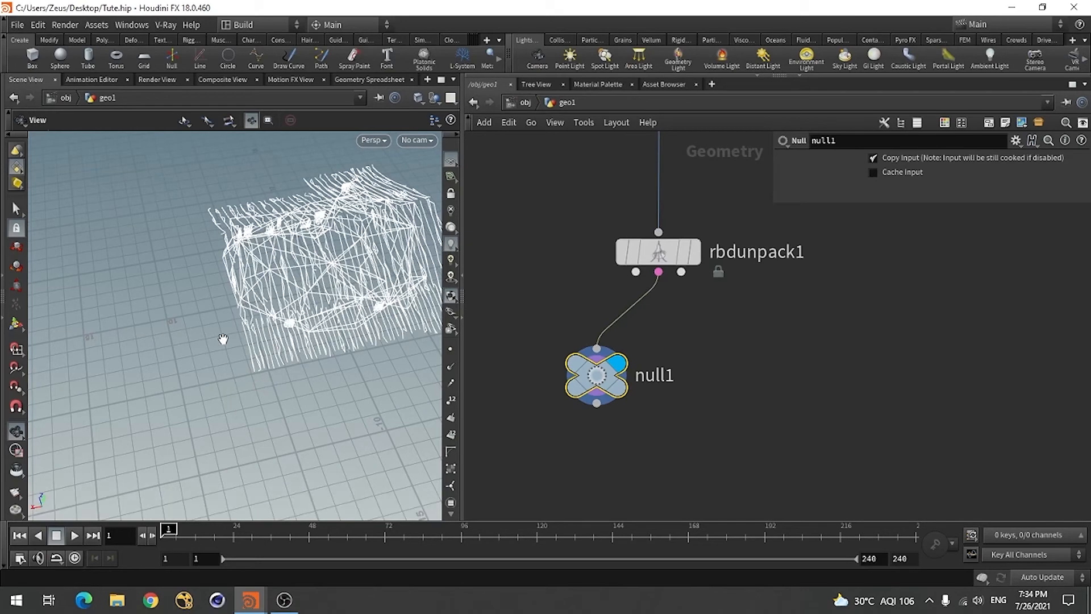
pyautogui.moveTo(223, 339); pyautogui.dragTo(354, 282)
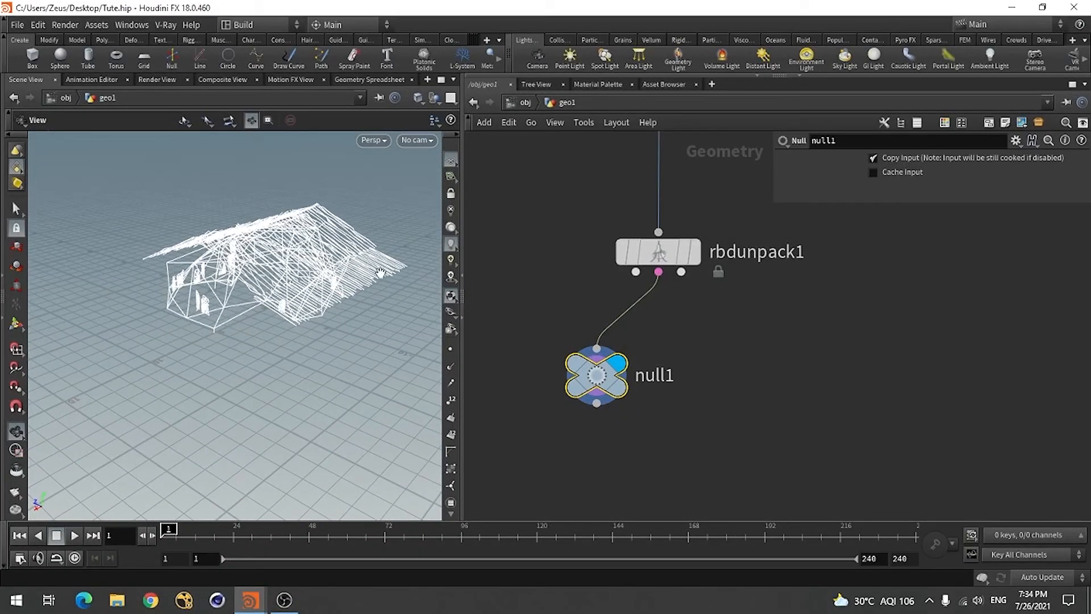
pyautogui.rightClick(373, 197)
pyautogui.click(190, 386)
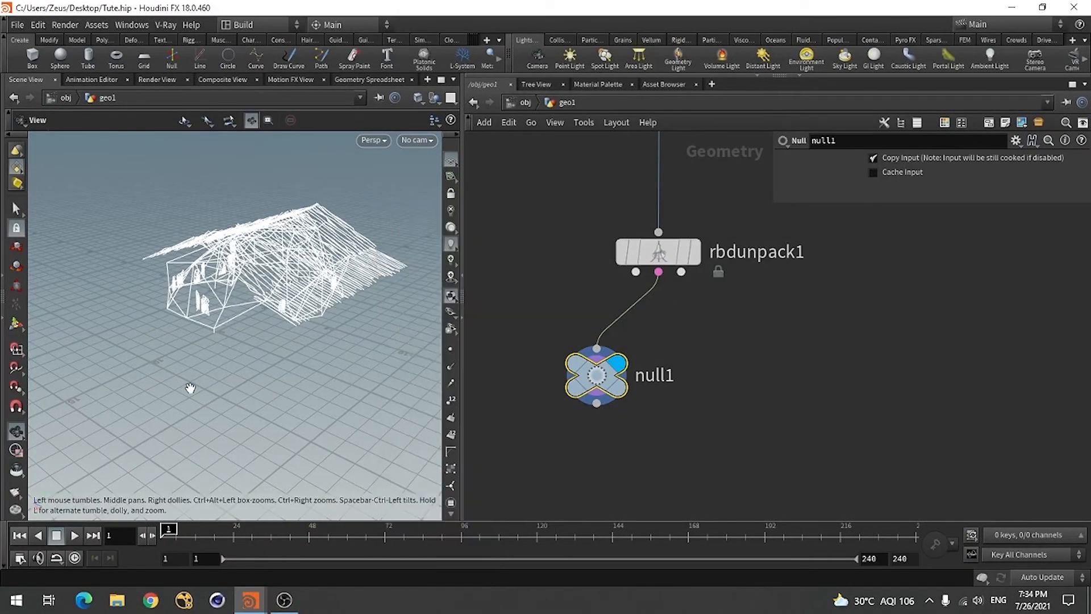
pyautogui.moveTo(171, 353); pyautogui.dragTo(154, 349)
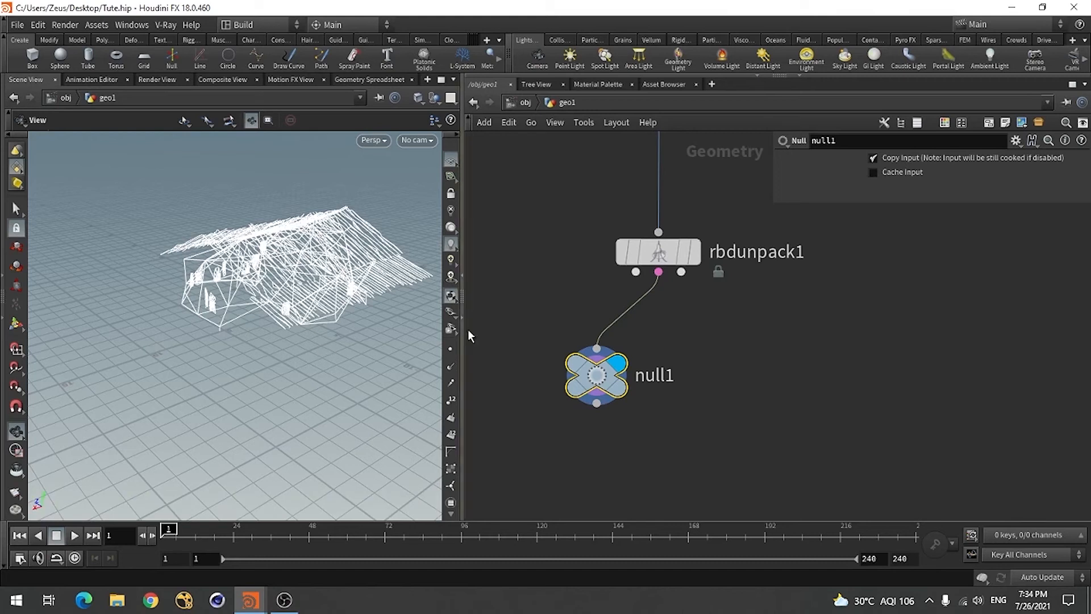
# Step: Insert an RBD Constraints from Rules node between rbdunpack1 and null1, with null1 moved lower and off to one side
pyautogui.moveTo(596, 375); pyautogui.dragTo(658, 441)
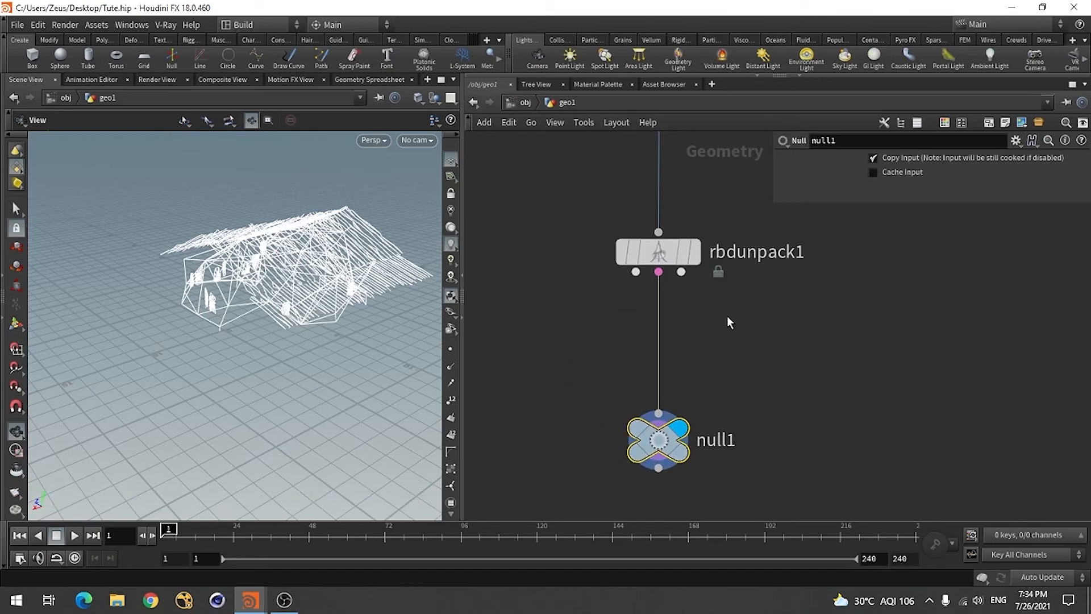
pyautogui.press('Tab')
pyautogui.write('rbd')
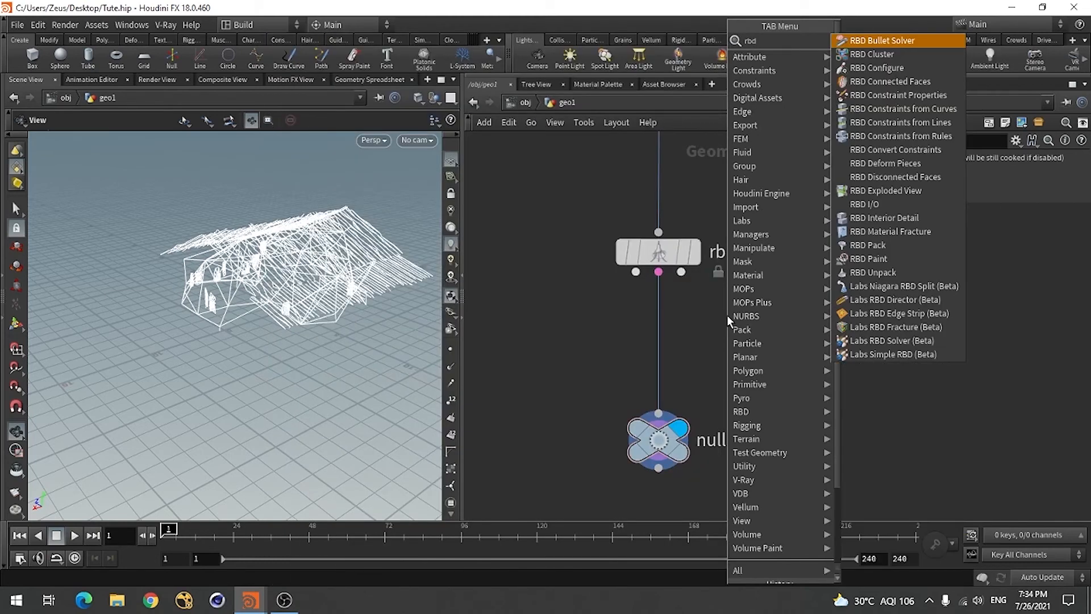
pyautogui.click(945, 141)
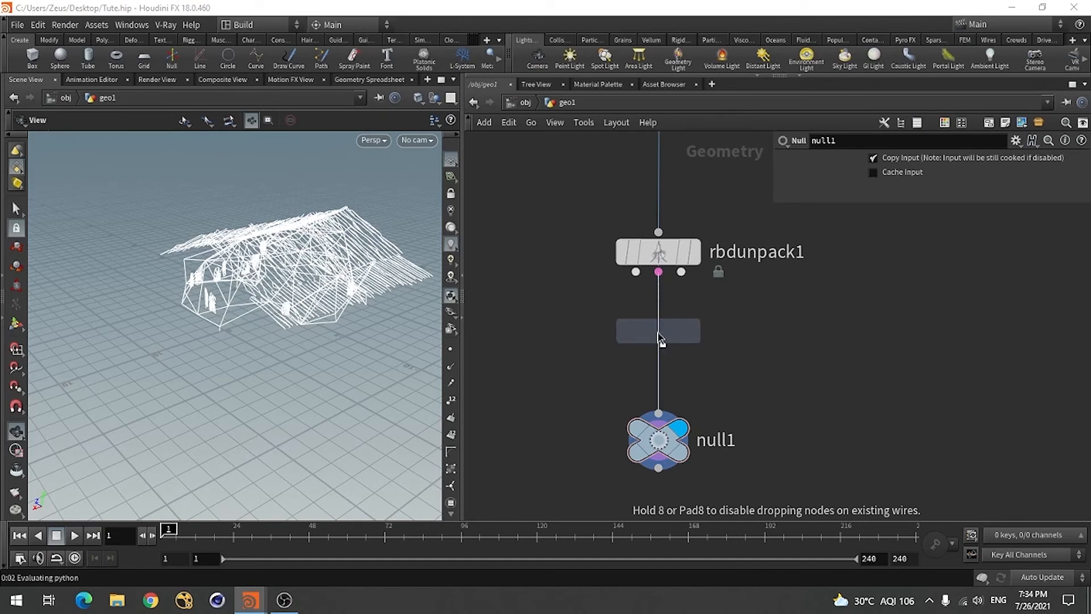
pyautogui.click(658, 335)
pyautogui.moveTo(659, 440); pyautogui.dragTo(541, 468)
pyautogui.scroll(-1, 716, 466)
pyautogui.scroll(3, 716, 466)
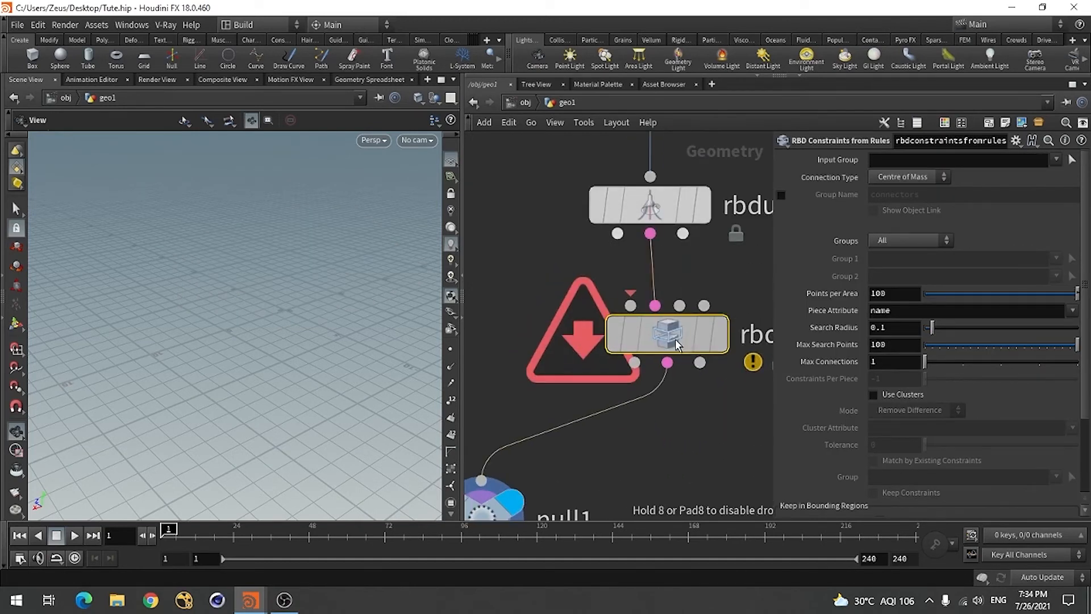
# Step: Connect rbdunpack1's geometry and proxy outputs to the first and third inputs of rbdconstraintsfromrules1, and align it beneath rbdunpack1
pyautogui.click(618, 234)
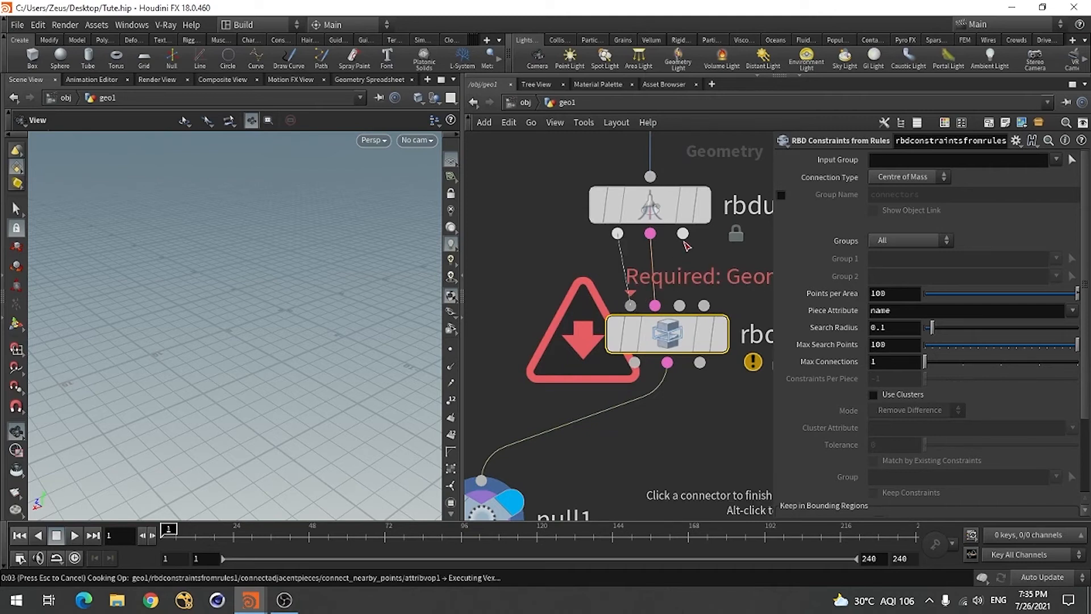
pyautogui.click(683, 239)
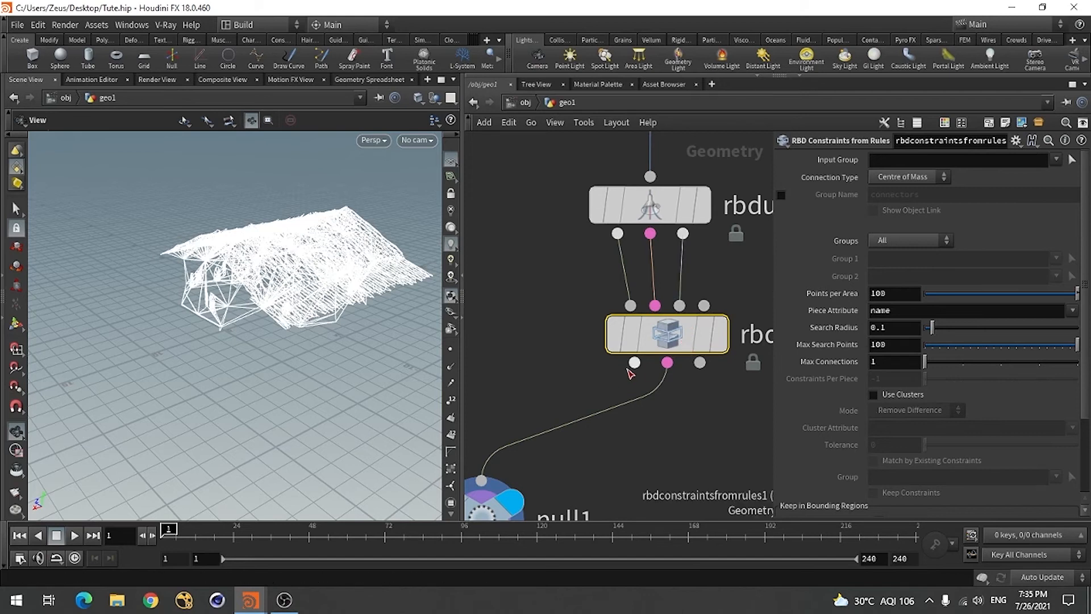
pyautogui.click(663, 341)
pyautogui.moveTo(662, 341); pyautogui.dragTo(645, 331)
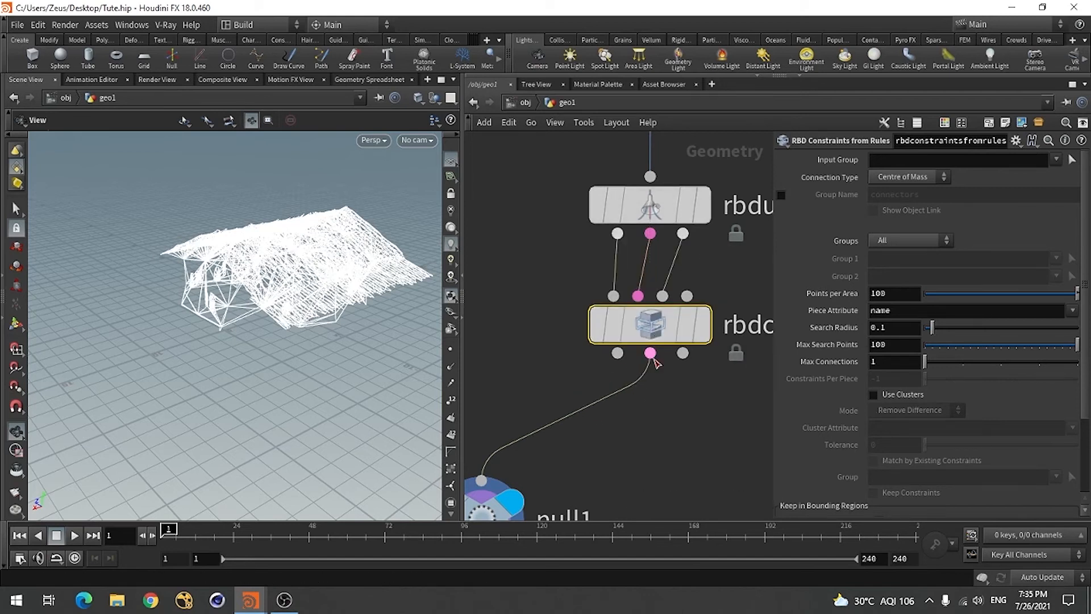
# Step: Reposition null1 below rbdconstraintsfromrules1 and examine the generated constraint network from another angle
pyautogui.scroll(-3, 695, 394)
pyautogui.scroll(2, 607, 463)
pyautogui.moveTo(563, 459); pyautogui.dragTo(539, 432)
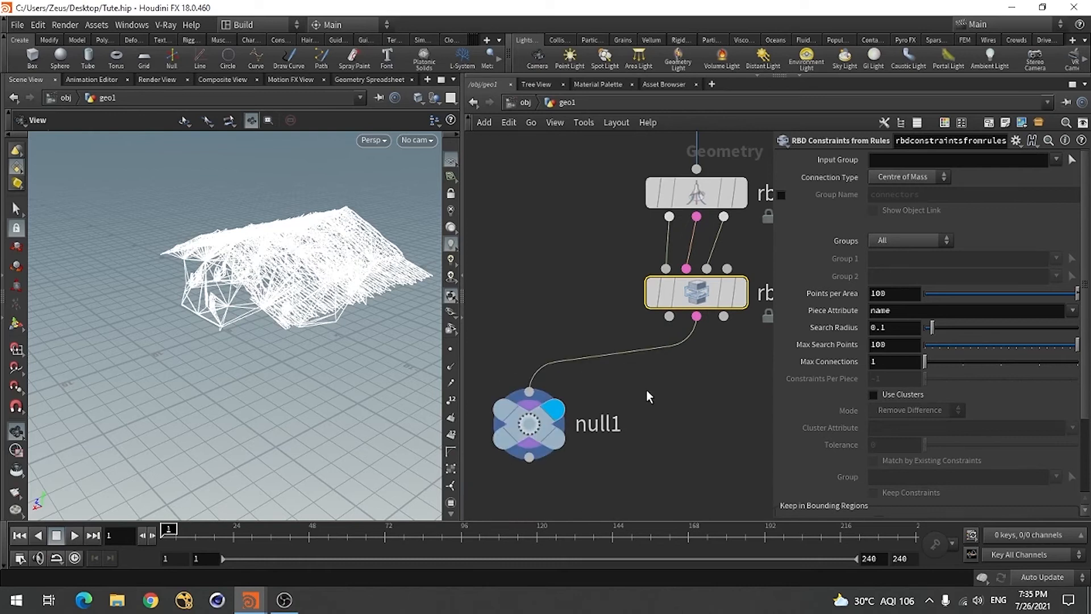
pyautogui.scroll(-2, 648, 392)
pyautogui.scroll(3, 666, 303)
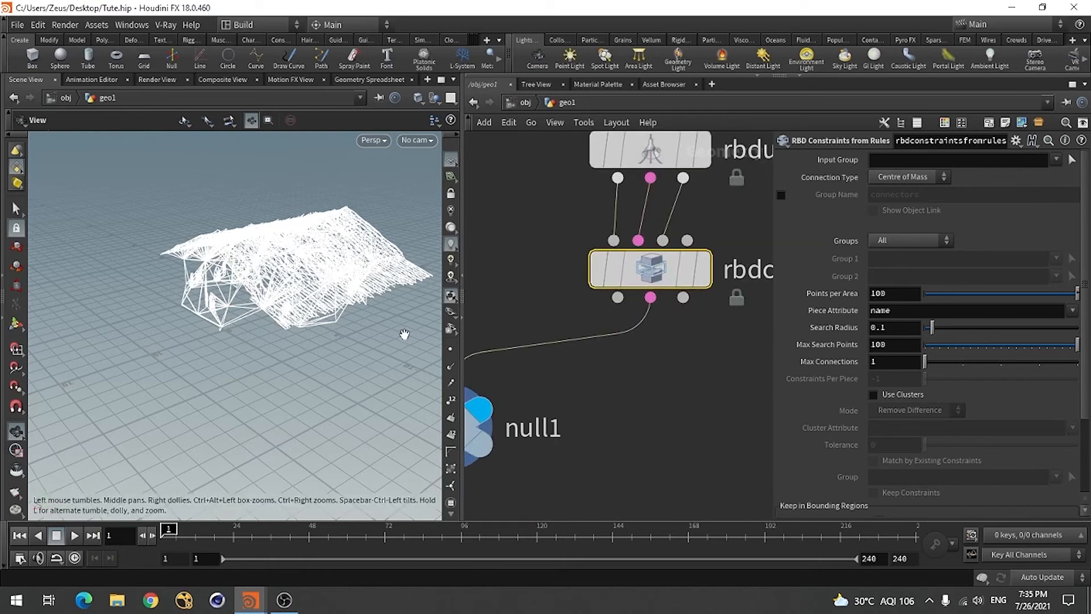
pyautogui.moveTo(222, 314); pyautogui.dragTo(235, 328)
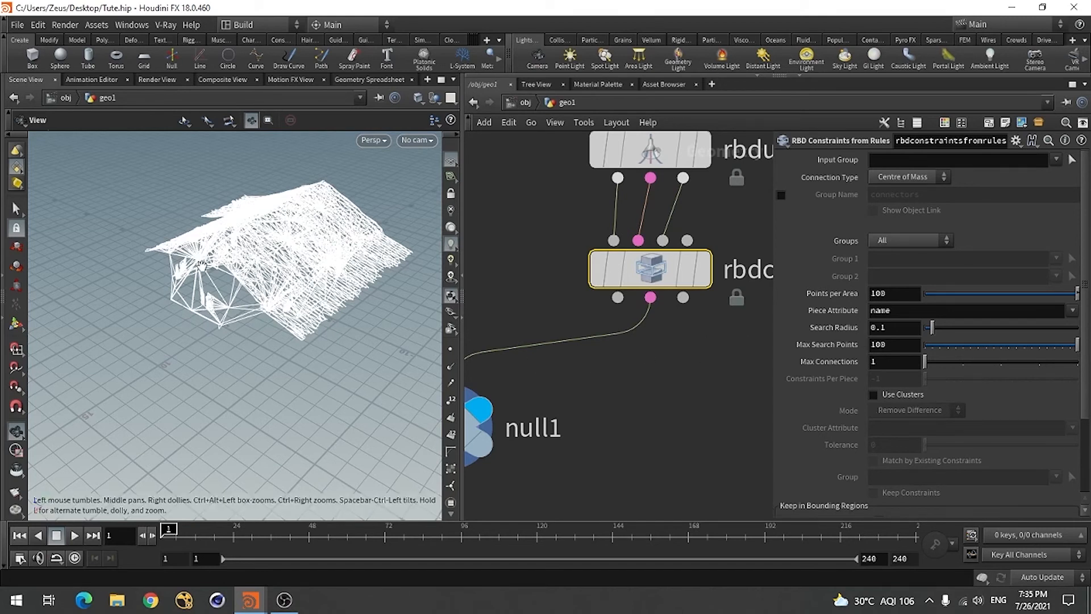
# Step: Feed null1 from the first output of rbdconstraintsfromrules1 and inspect the fractured house geometry from several angles
pyautogui.scroll(-4, 625, 364)
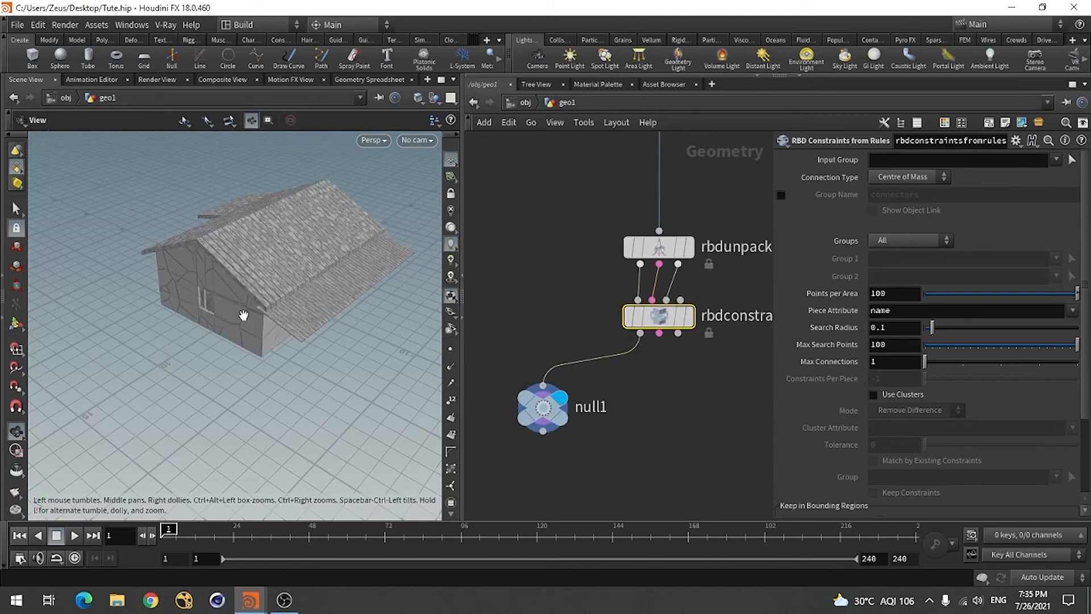
pyautogui.moveTo(244, 312); pyautogui.dragTo(226, 282)
pyautogui.moveTo(227, 282); pyautogui.dragTo(293, 290, button='right')
pyautogui.click(139, 378)
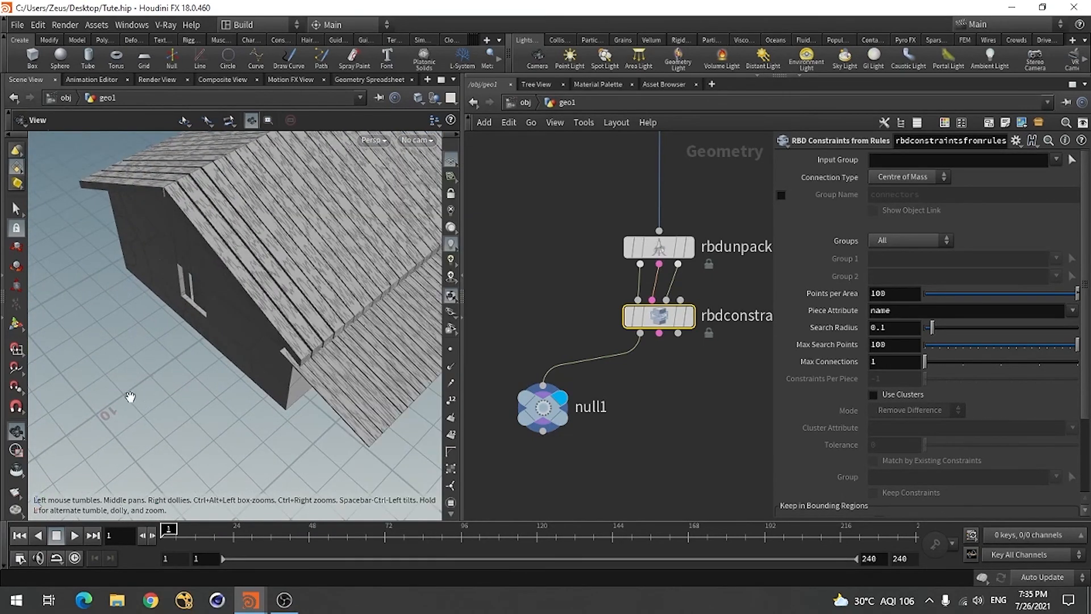
pyautogui.moveTo(131, 396); pyautogui.dragTo(162, 367)
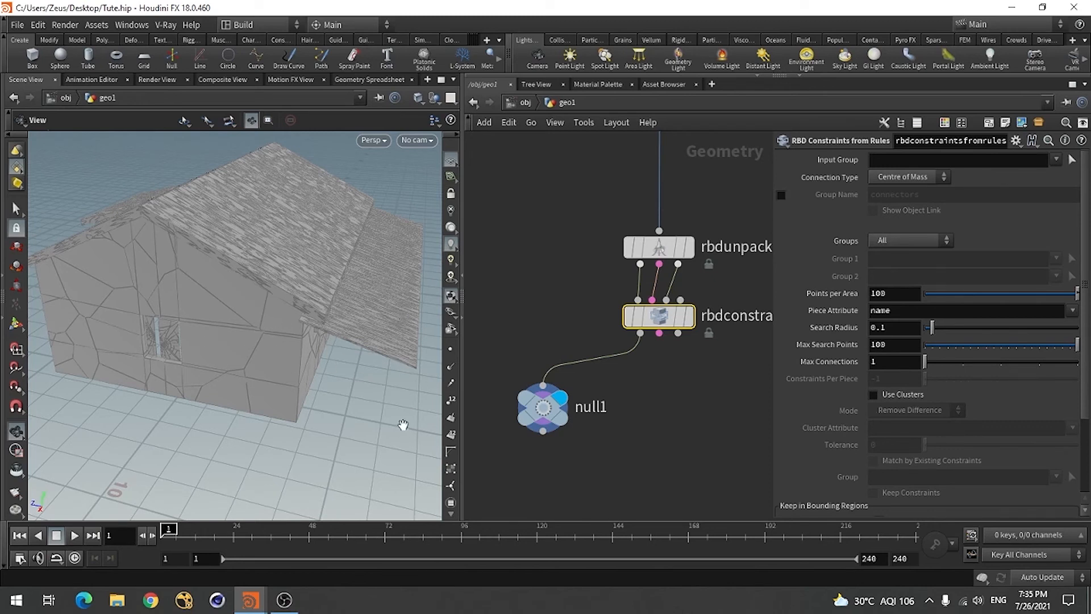
pyautogui.moveTo(300, 379); pyautogui.dragTo(373, 367)
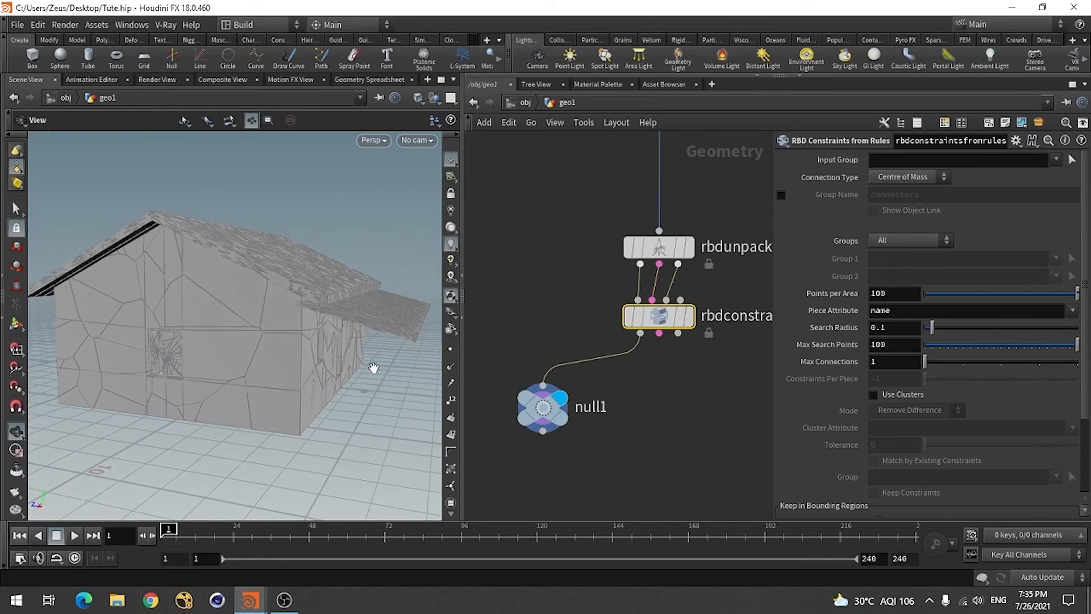
pyautogui.moveTo(301, 402); pyautogui.dragTo(268, 304)
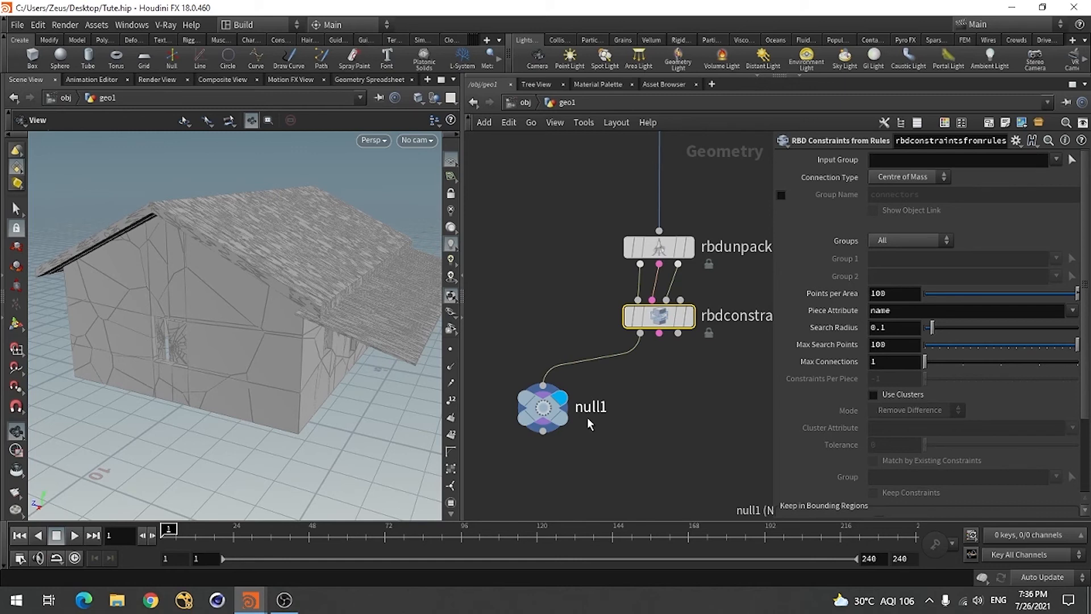
# Step: Display split5 at the end of the split chain and examine the house parts it still carries
pyautogui.press('h')
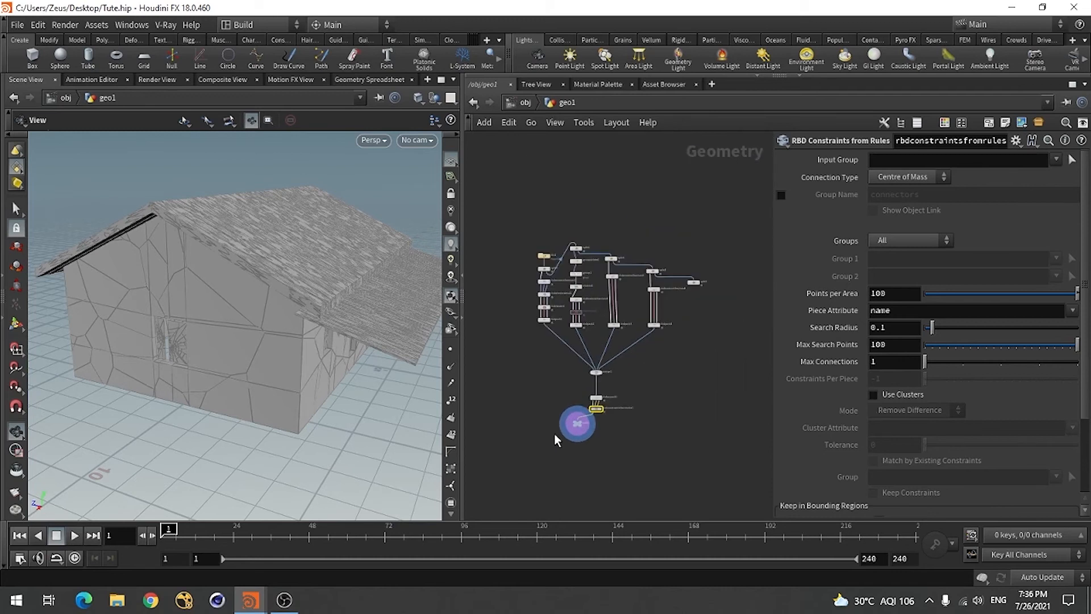
pyautogui.scroll(6, 690, 299)
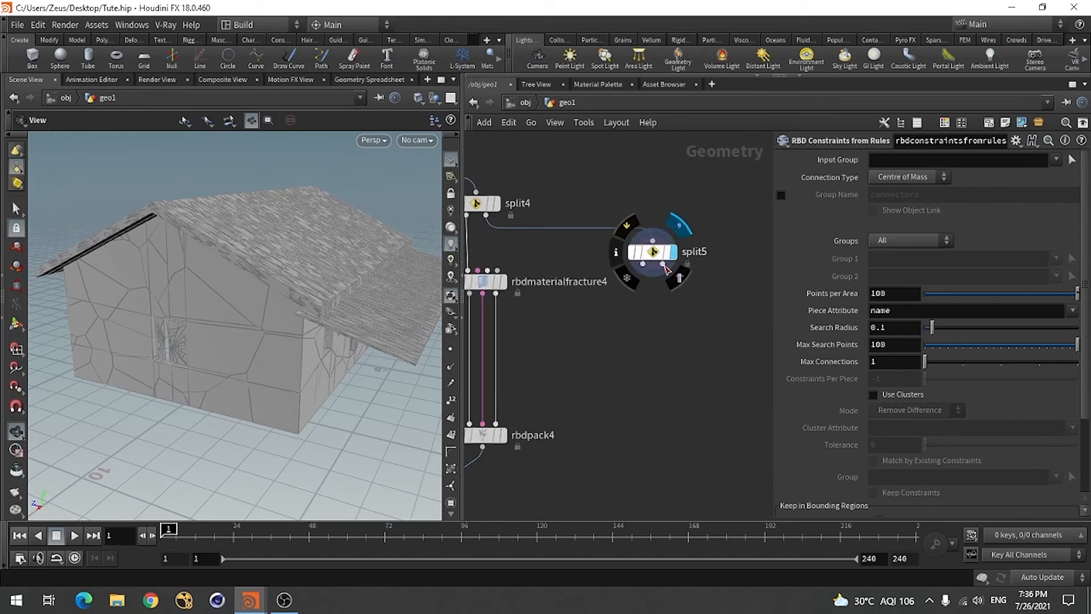
pyautogui.click(674, 251)
pyautogui.moveTo(288, 339); pyautogui.dragTo(294, 305)
pyautogui.moveTo(231, 379)
pyautogui.mouseDown()
pyautogui.moveTo(131, 381)
pyautogui.moveTo(261, 272)
pyautogui.moveTo(175, 341)
pyautogui.moveTo(264, 394)
pyautogui.moveTo(170, 392)
pyautogui.moveTo(227, 401)
pyautogui.moveTo(301, 390)
pyautogui.moveTo(283, 341)
pyautogui.moveTo(223, 353)
pyautogui.moveTo(244, 383)
pyautogui.moveTo(216, 377)
pyautogui.mouseUp()
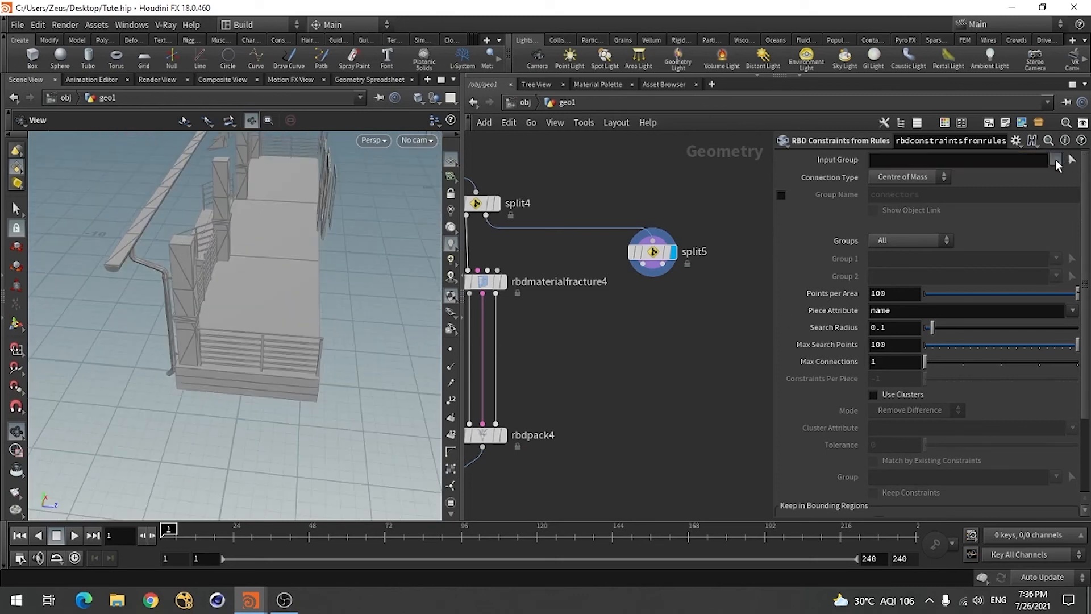
pyautogui.click(1055, 159)
pyautogui.scroll(-10, 1011, 284)
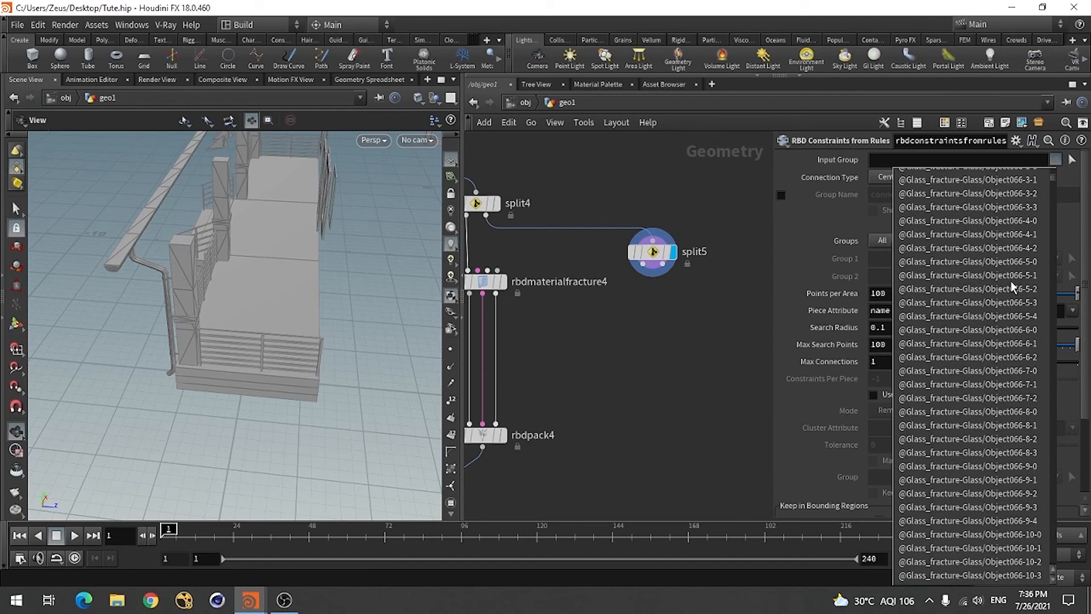
pyautogui.scroll(-6, 1050, 244)
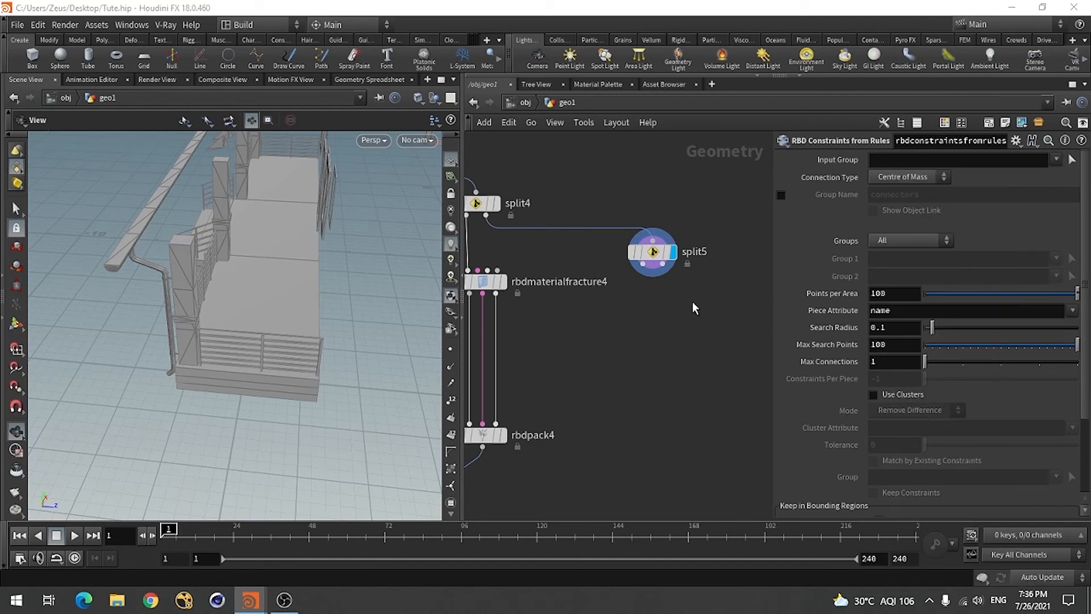
pyautogui.click(651, 254)
pyautogui.click(1065, 159)
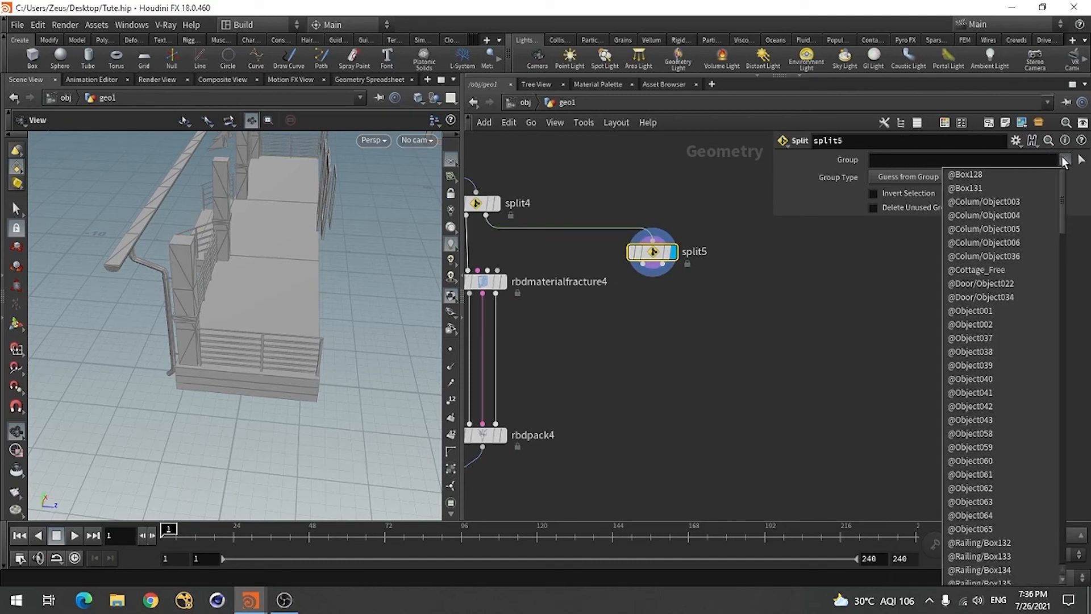
pyautogui.click(988, 202)
pyautogui.click(980, 162)
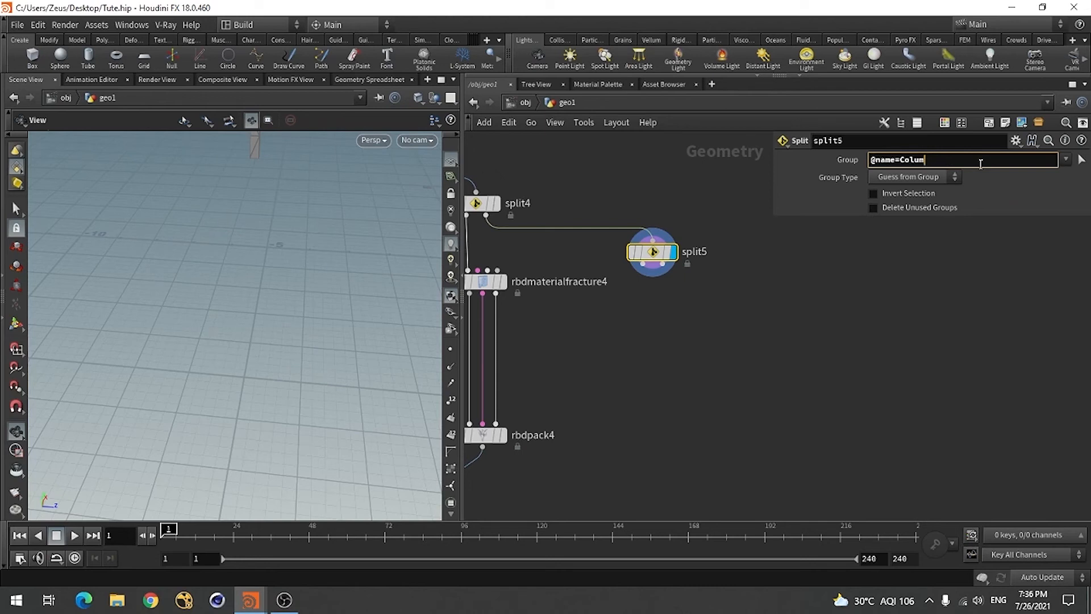
pyautogui.click(850, 411)
pyautogui.moveTo(212, 331); pyautogui.dragTo(238, 307)
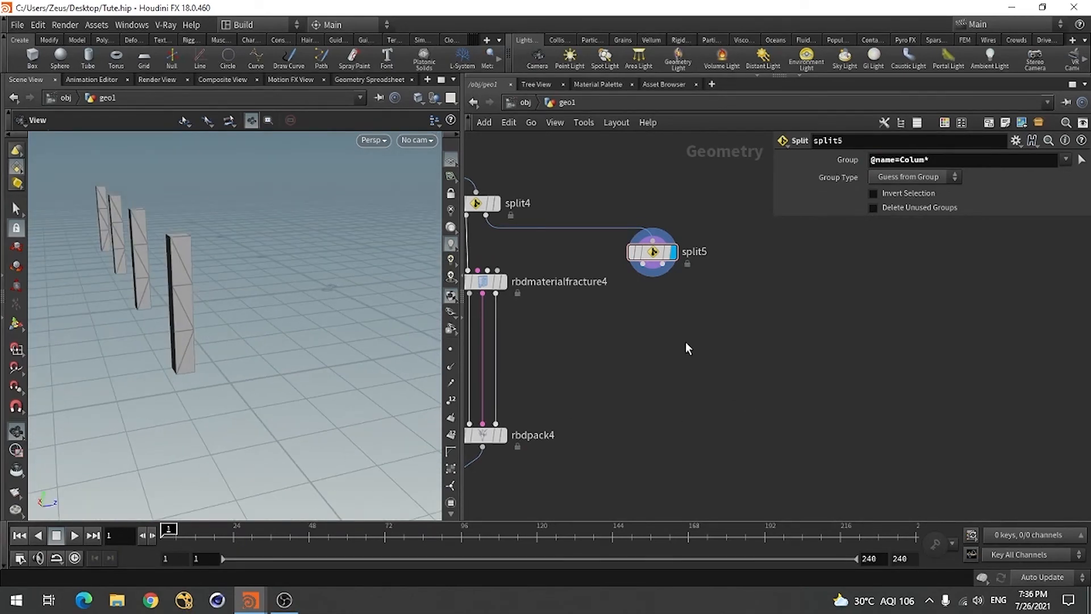
# Step: Add an RBD Material Fracture node below split5, feed it from split5's first output, and display and align it
pyautogui.press('Tab')
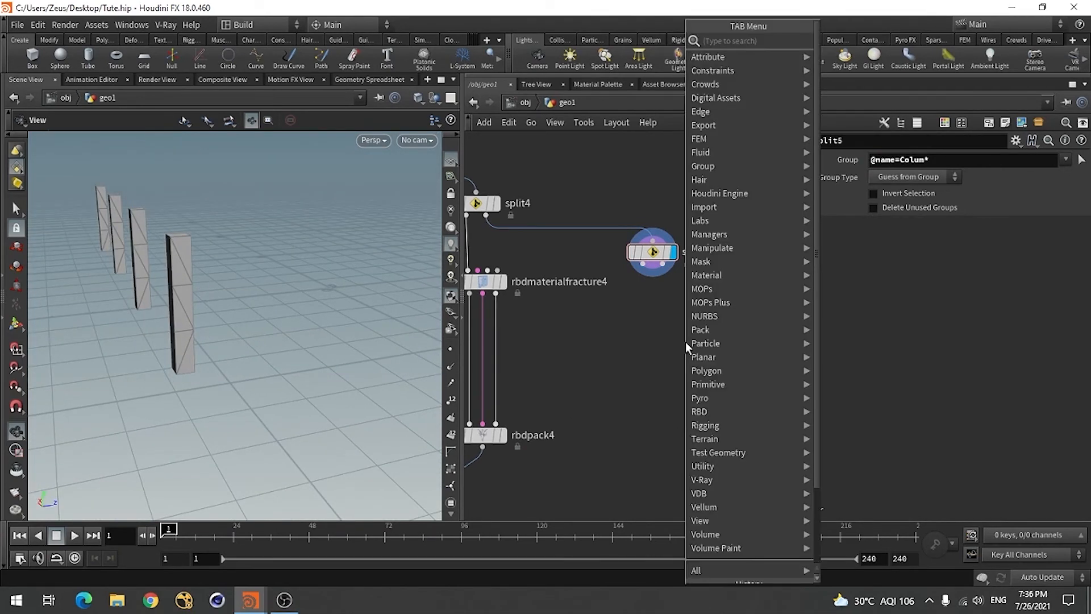
pyautogui.write('rbd')
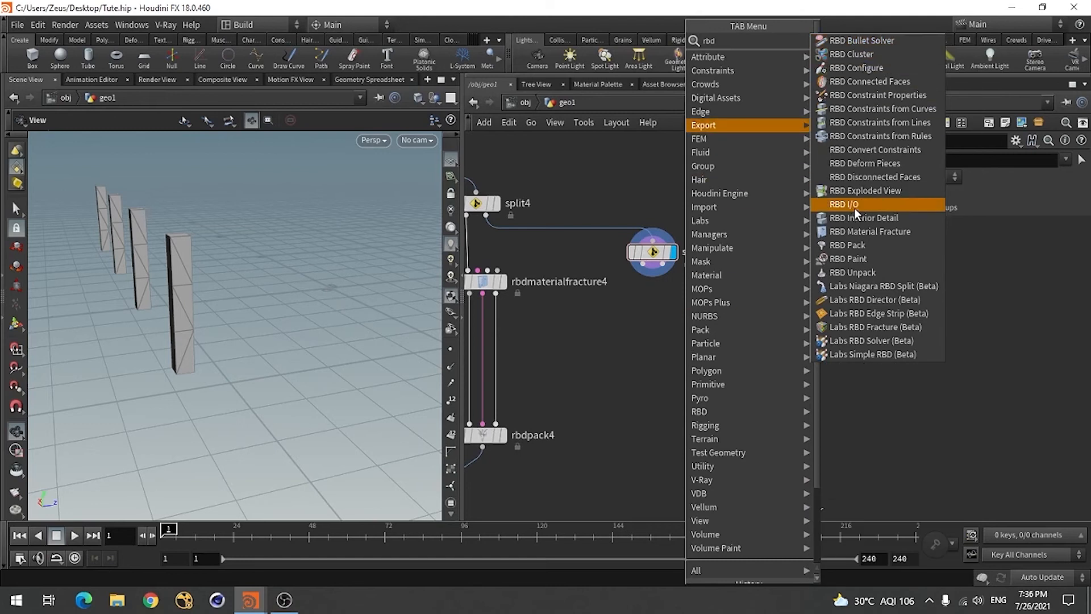
pyautogui.click(878, 232)
pyautogui.click(654, 341)
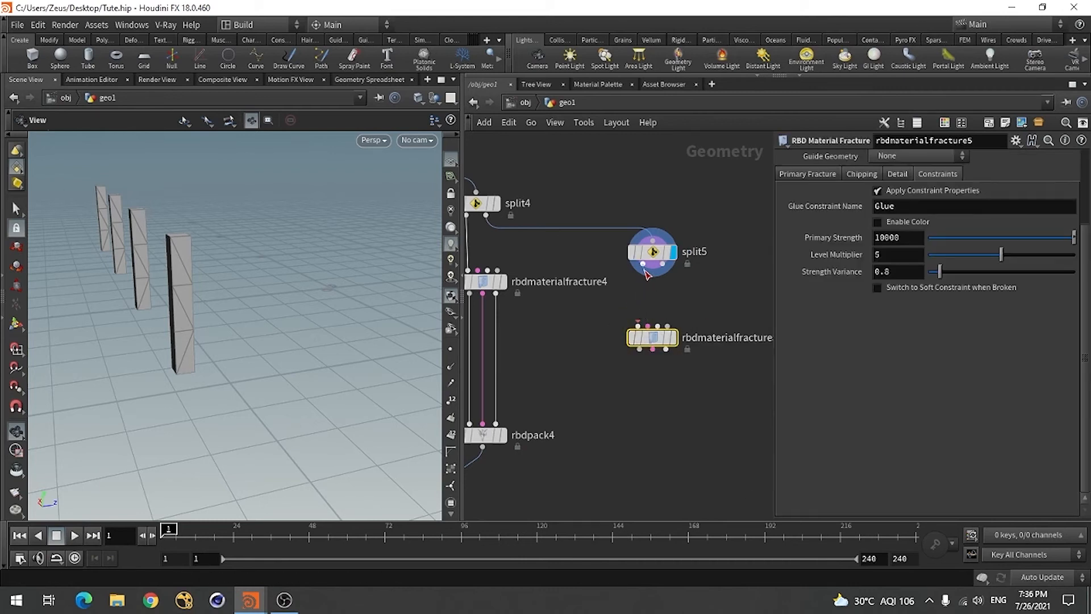
pyautogui.click(643, 265)
pyautogui.click(638, 325)
pyautogui.moveTo(664, 338); pyautogui.dragTo(644, 324)
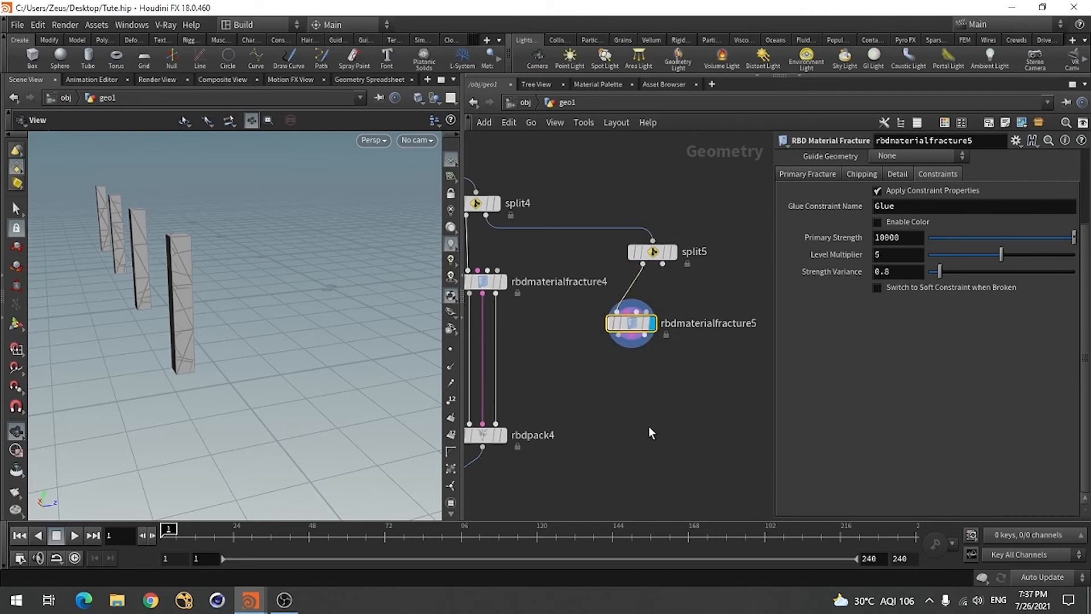
pyautogui.moveTo(631, 326); pyautogui.dragTo(652, 329)
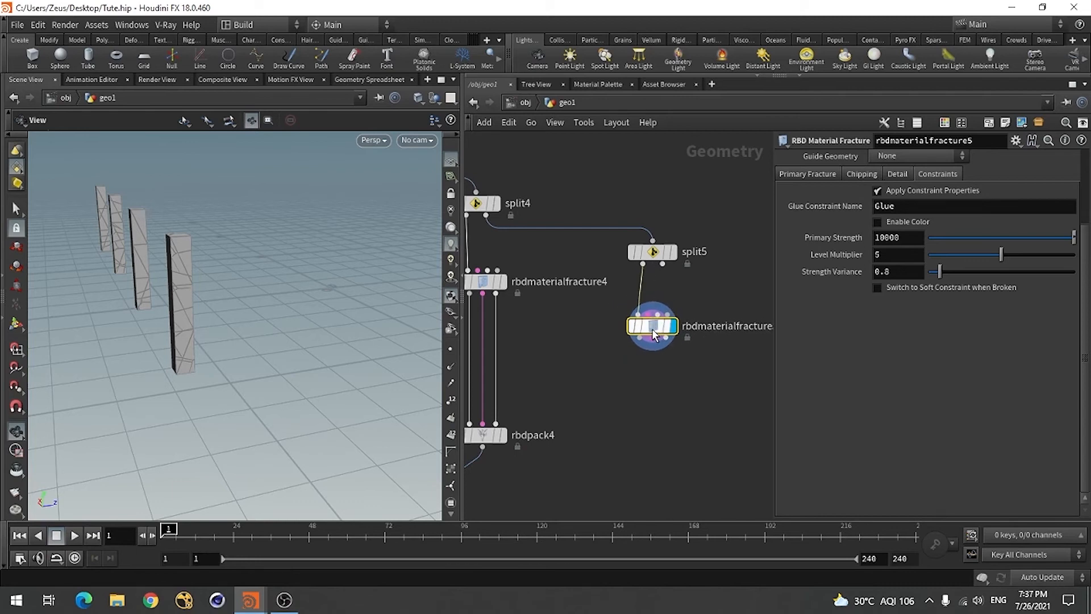
# Step: Set the column fracture's primary scatter points to 10 and enable Fracture per Piece
pyautogui.moveTo(127, 316)
pyautogui.mouseDown()
pyautogui.moveTo(214, 334)
pyautogui.moveTo(108, 312)
pyautogui.moveTo(116, 316)
pyautogui.mouseUp()
pyautogui.click(809, 174)
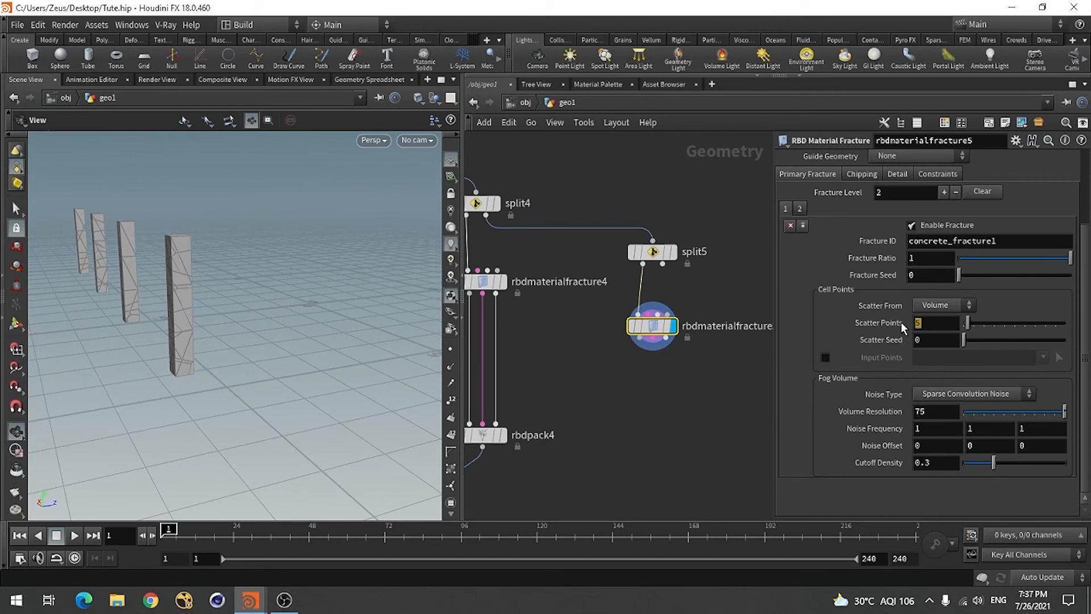
pyautogui.write('10')
pyautogui.press('Return')
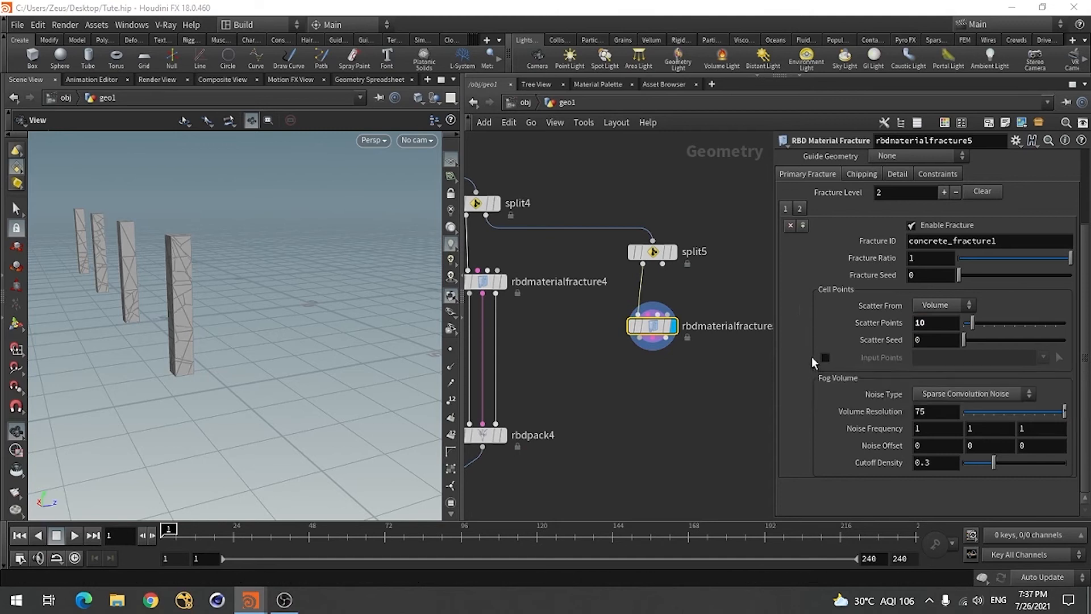
pyautogui.scroll(3, 811, 356)
pyautogui.click(904, 212)
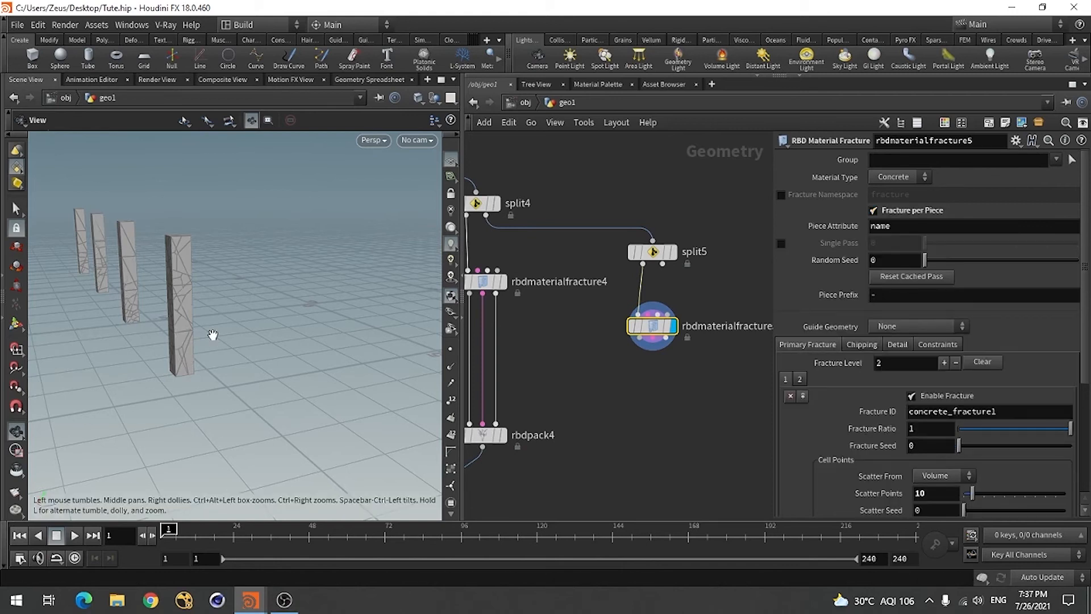
# Step: Enable the fracture namespace as Colum_fracture and set the first fracture ID to Colum_concrete_fracture1
pyautogui.click(782, 195)
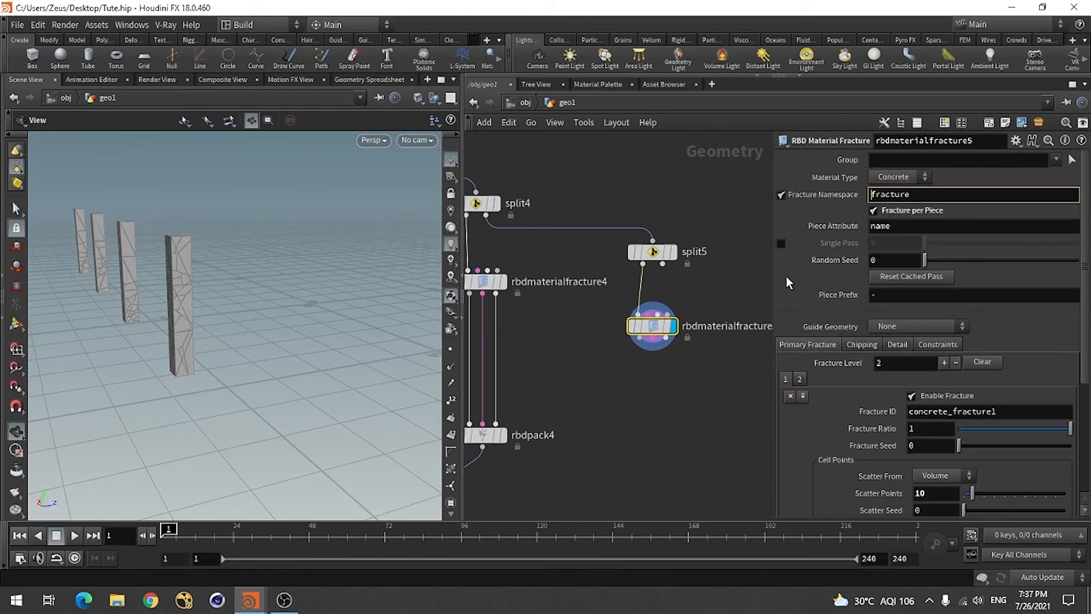
pyautogui.write('Colun_')
pyautogui.click(911, 411)
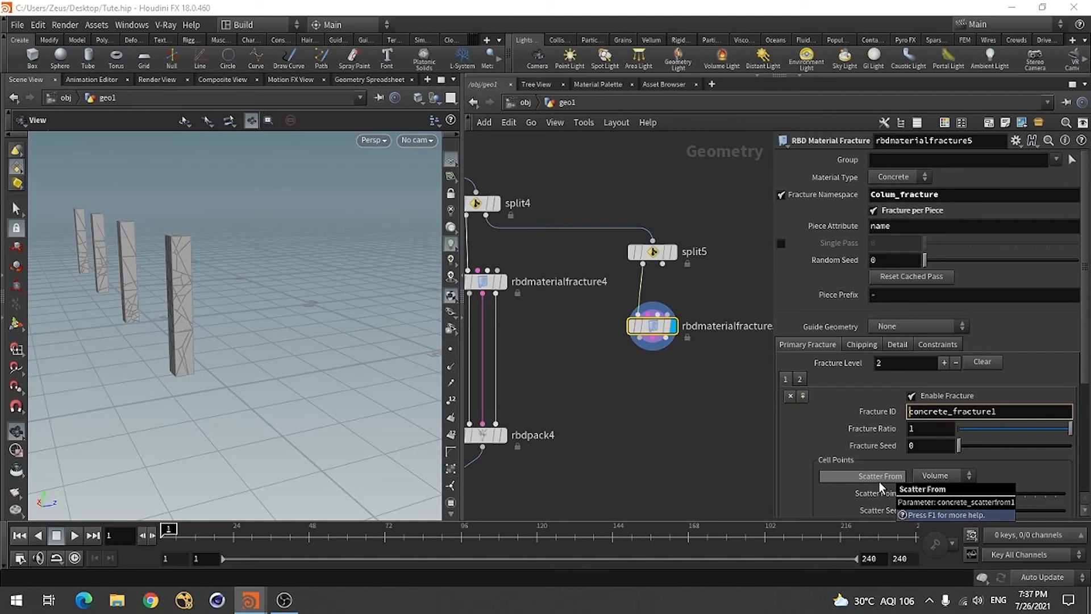
pyautogui.write('Colum_')
pyautogui.press('Return')
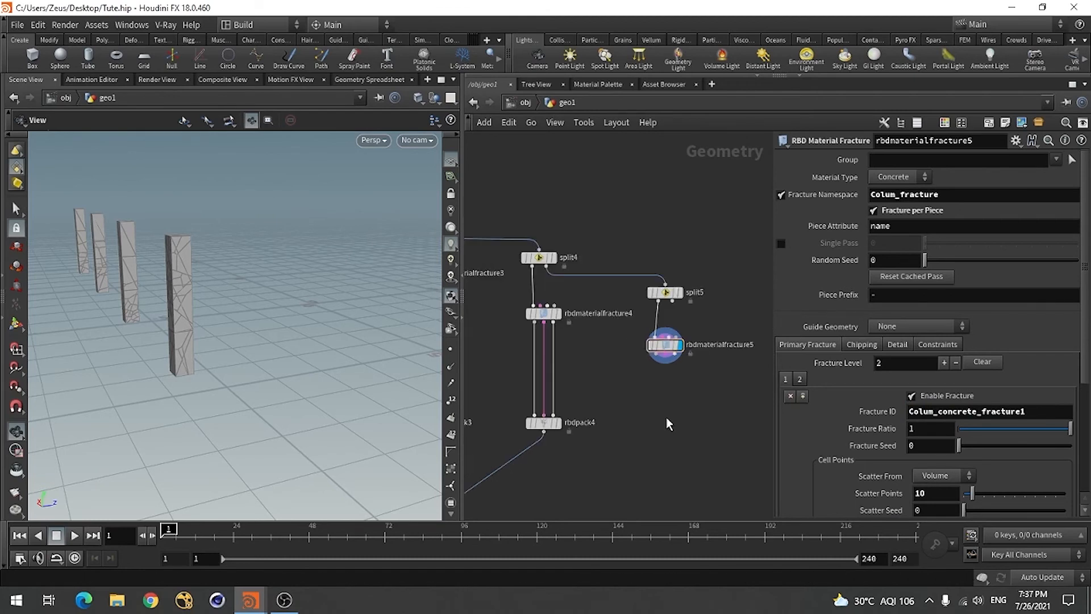
# Step: Place an RBD Pack node below rbdmaterialfracture5, level with rbdpack4
pyautogui.scroll(-1, 668, 424)
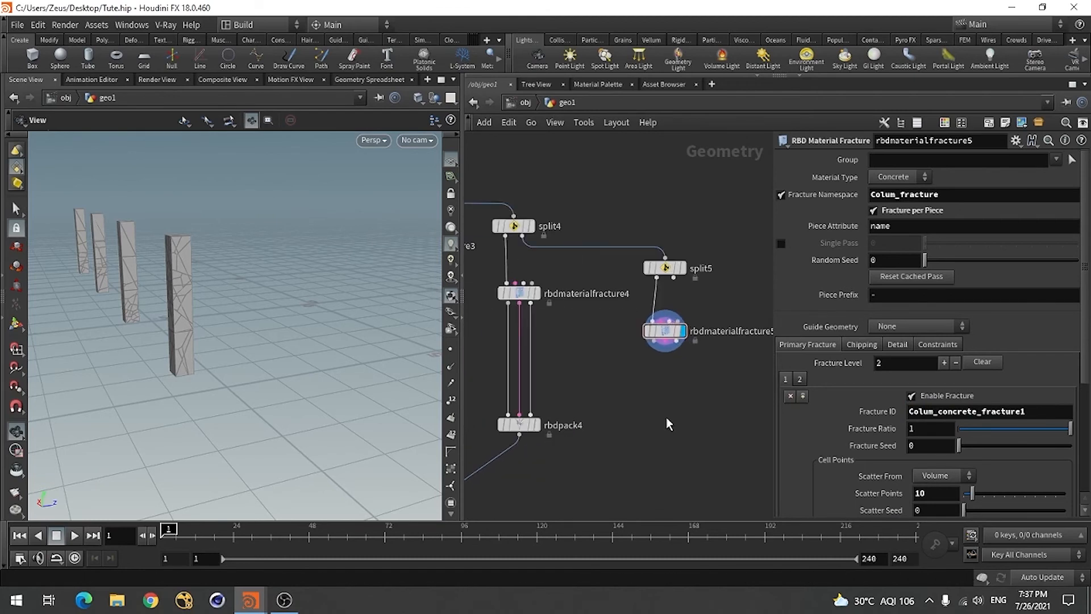
pyautogui.press('Tab')
pyautogui.write('pack')
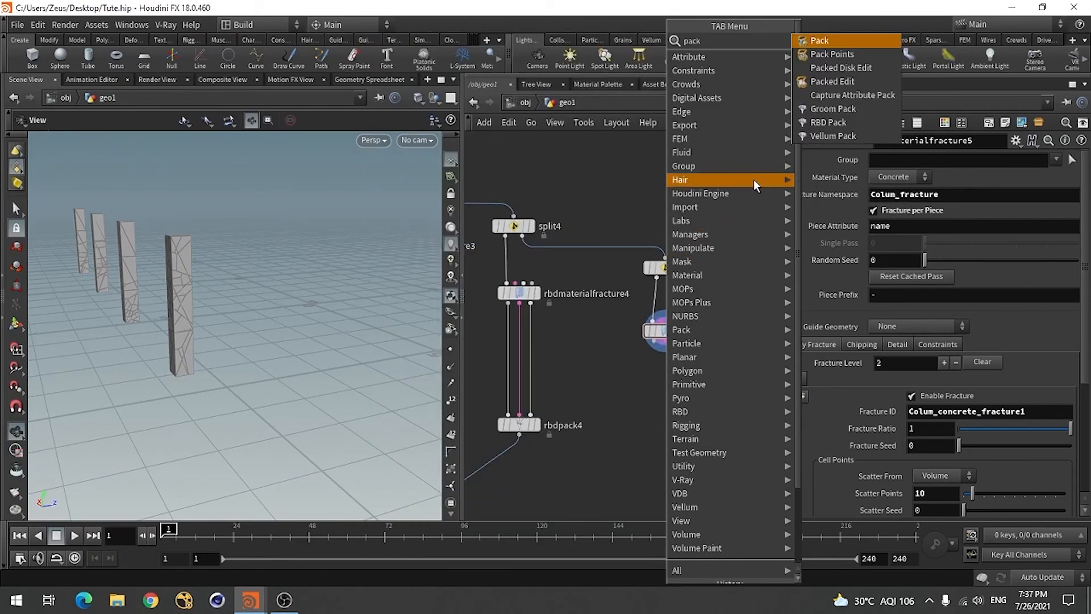
pyautogui.click(828, 122)
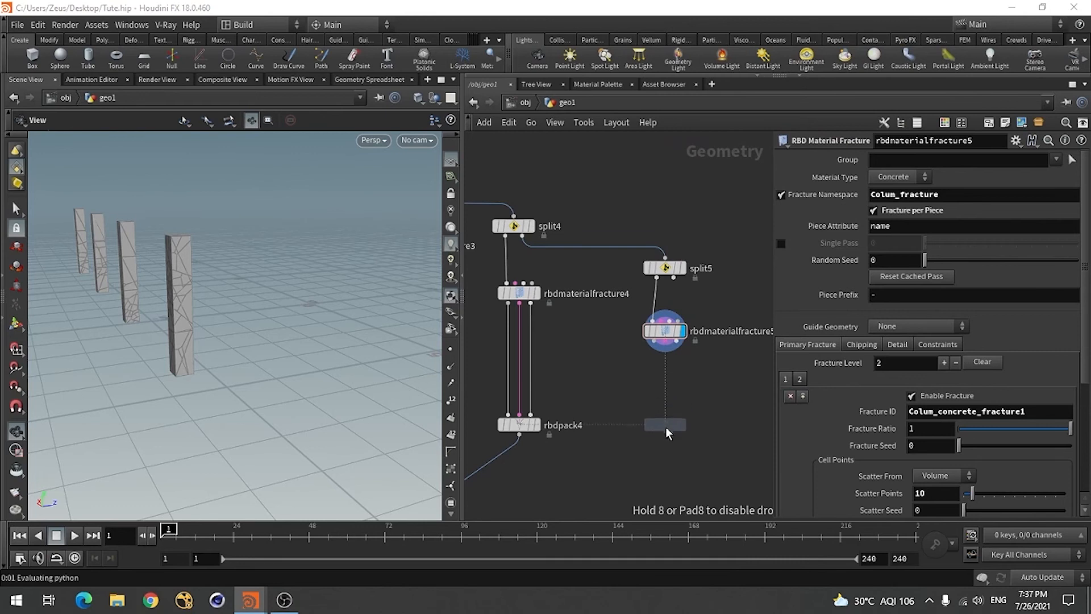
pyautogui.click(665, 427)
# Step: Connect all three outputs of rbdmaterialfracture5 to the matching inputs of rbdpack5 and display it
pyautogui.scroll(3, 686, 386)
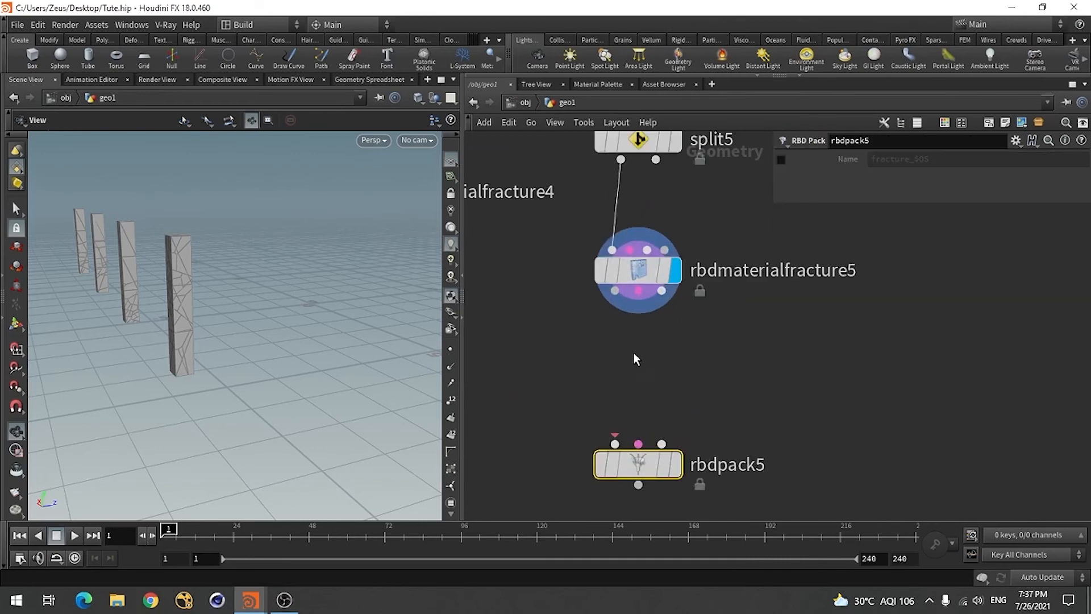
pyautogui.click(614, 290)
pyautogui.click(615, 444)
pyautogui.click(638, 290)
pyautogui.click(637, 444)
pyautogui.click(661, 290)
pyautogui.click(661, 444)
# Step: Connect rbdpack5 into merge1 and reposition merge1 beneath the pack nodes
pyautogui.scroll(-5, 807, 392)
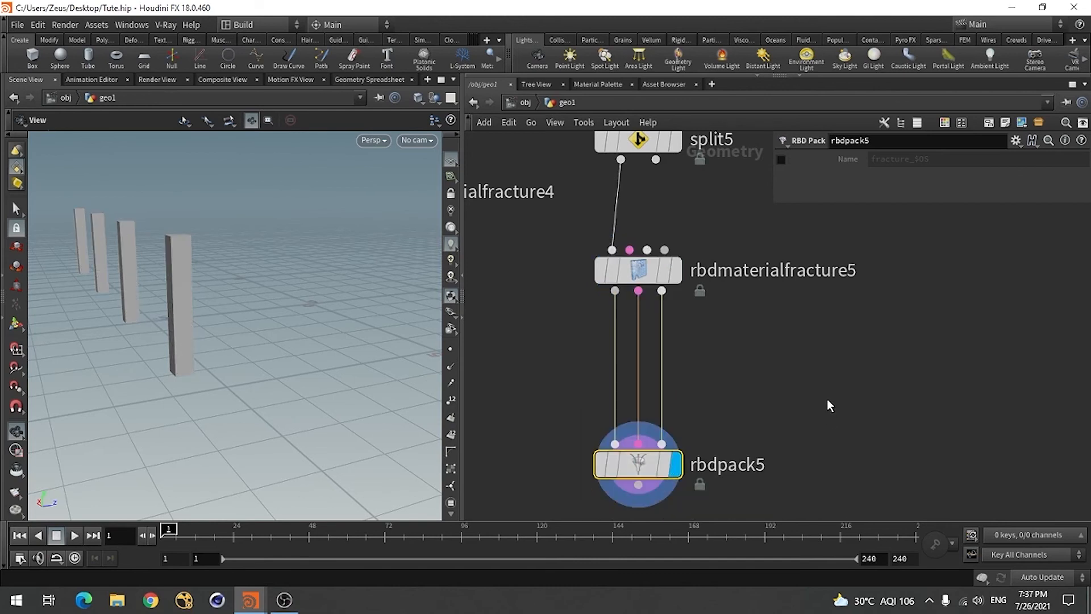
pyautogui.scroll(-3, 777, 312)
pyautogui.scroll(4, 728, 406)
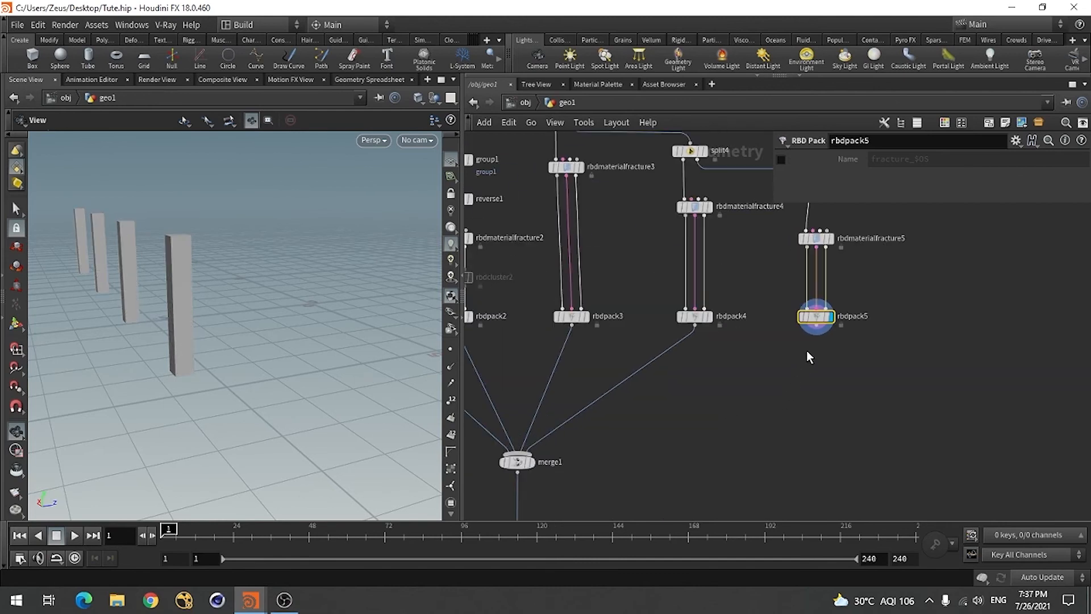
pyautogui.click(816, 326)
pyautogui.click(518, 463)
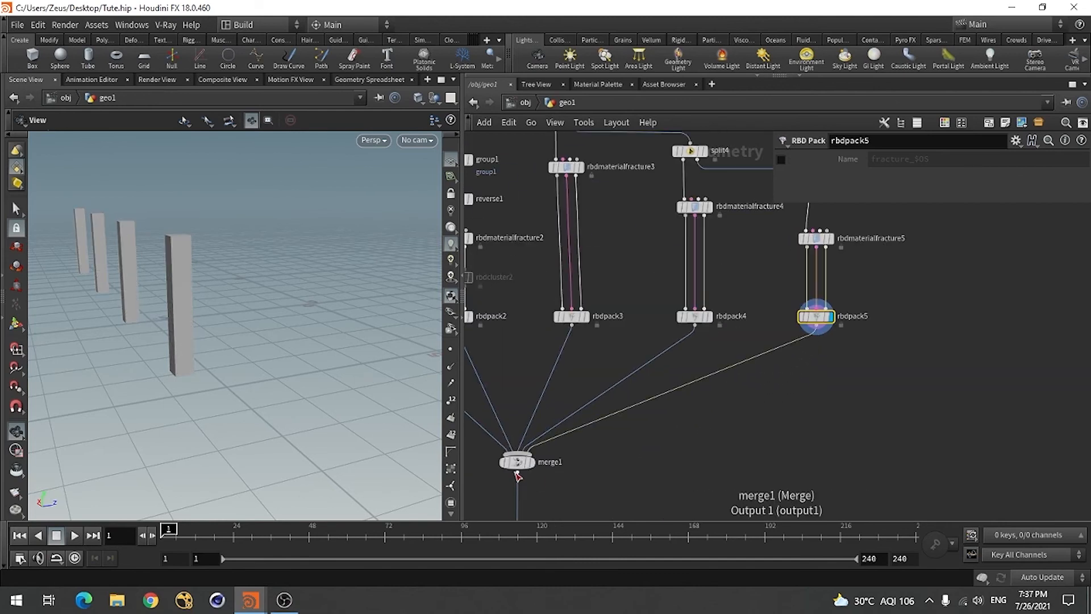
pyautogui.moveTo(517, 463); pyautogui.dragTo(568, 470)
pyautogui.scroll(-3, 784, 423)
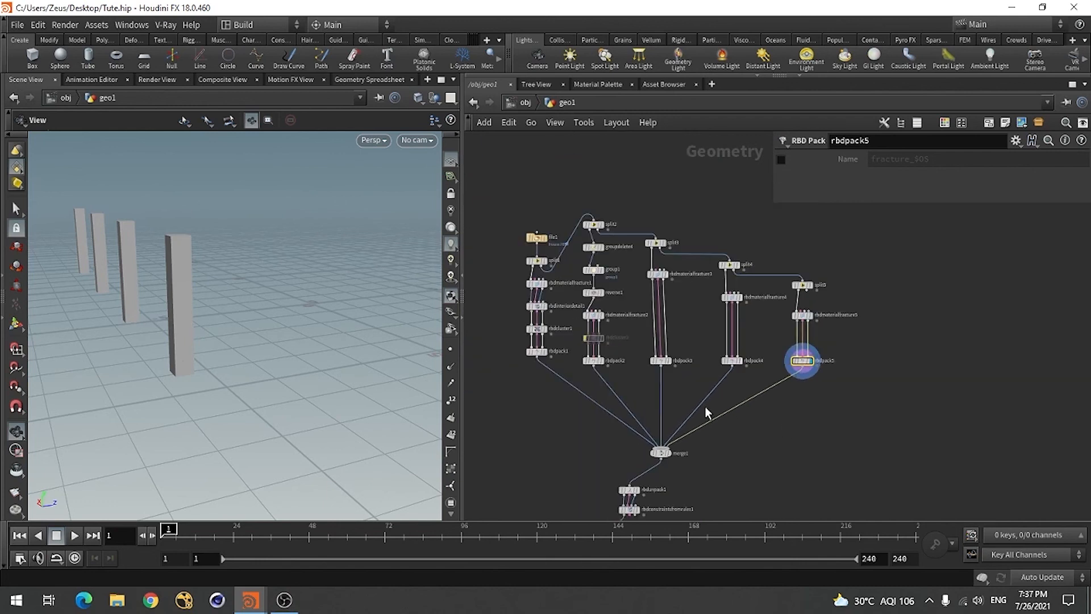
# Step: Move rbdunpack1, rbdconstraintsfromrules1 and null1 together so they line up directly beneath merge1
pyautogui.scroll(4, 538, 353)
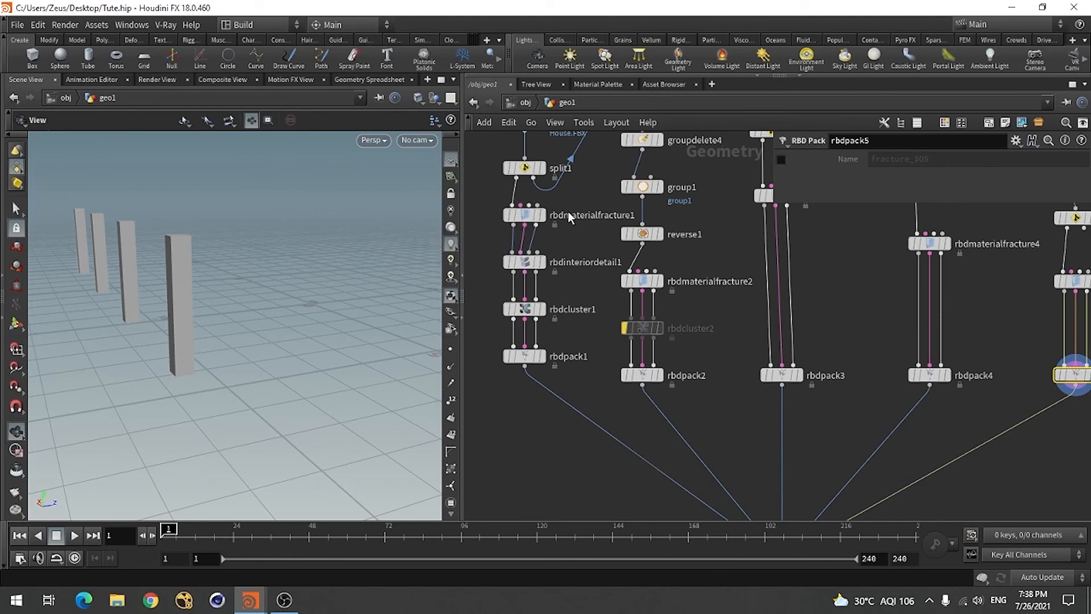
pyautogui.scroll(-5, 568, 398)
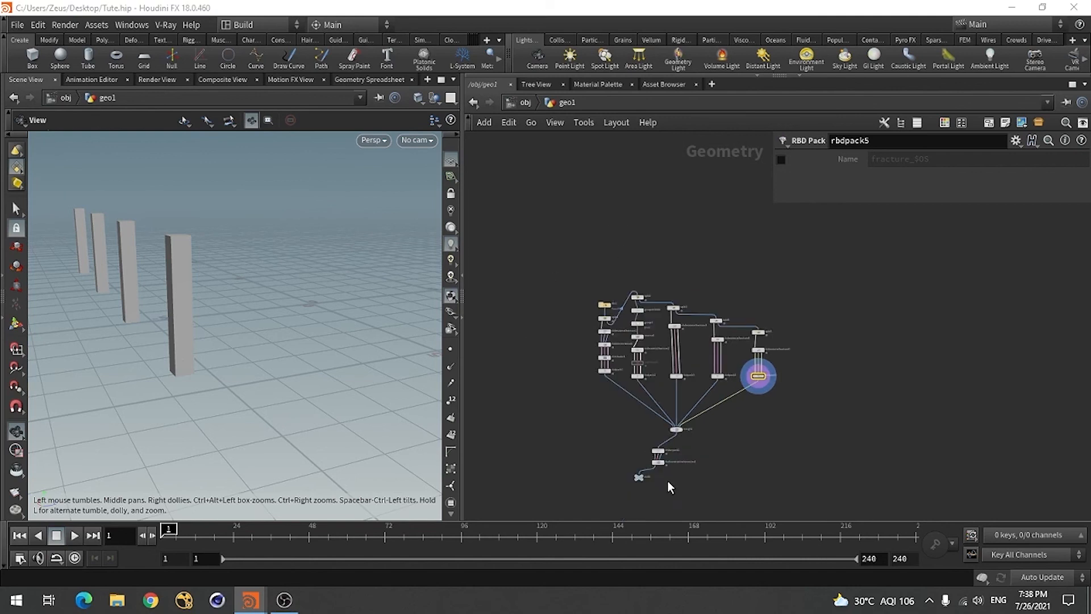
pyautogui.scroll(3, 667, 481)
pyautogui.moveTo(517, 378); pyautogui.dragTo(712, 520)
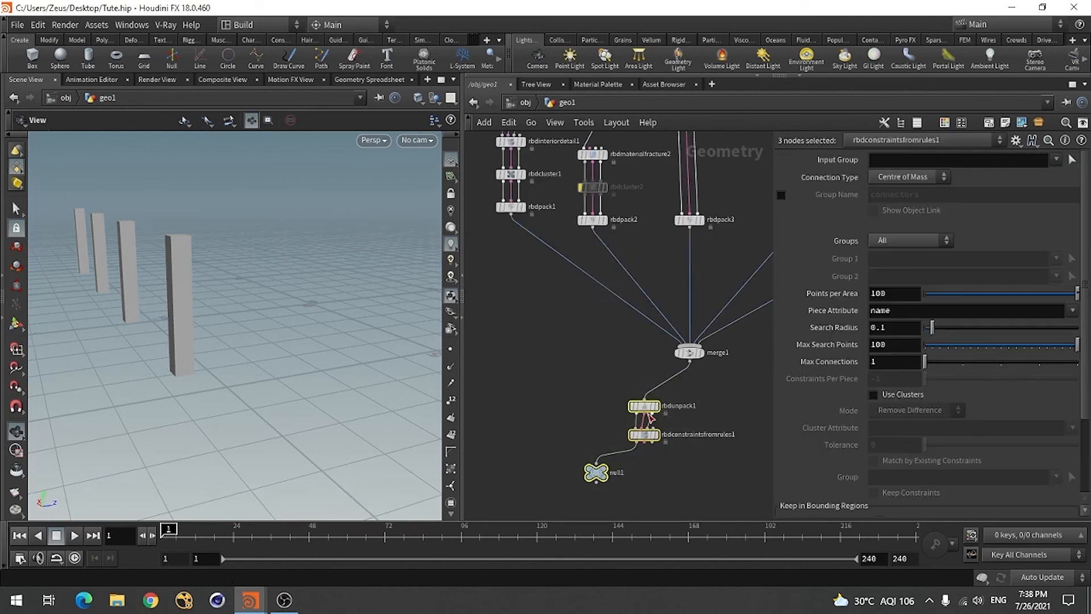
pyautogui.moveTo(646, 412); pyautogui.dragTo(691, 416)
pyautogui.click(584, 397)
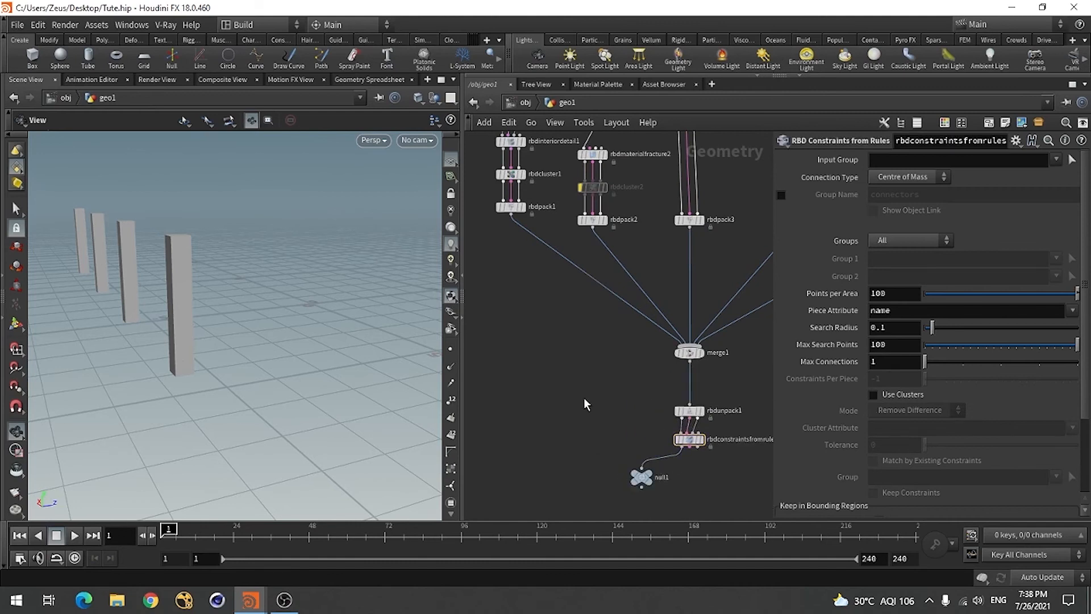
# Step: Move file1 and split1 up to make room above rbdmaterialfracture1
pyautogui.scroll(-5, 529, 417)
pyautogui.scroll(3, 528, 346)
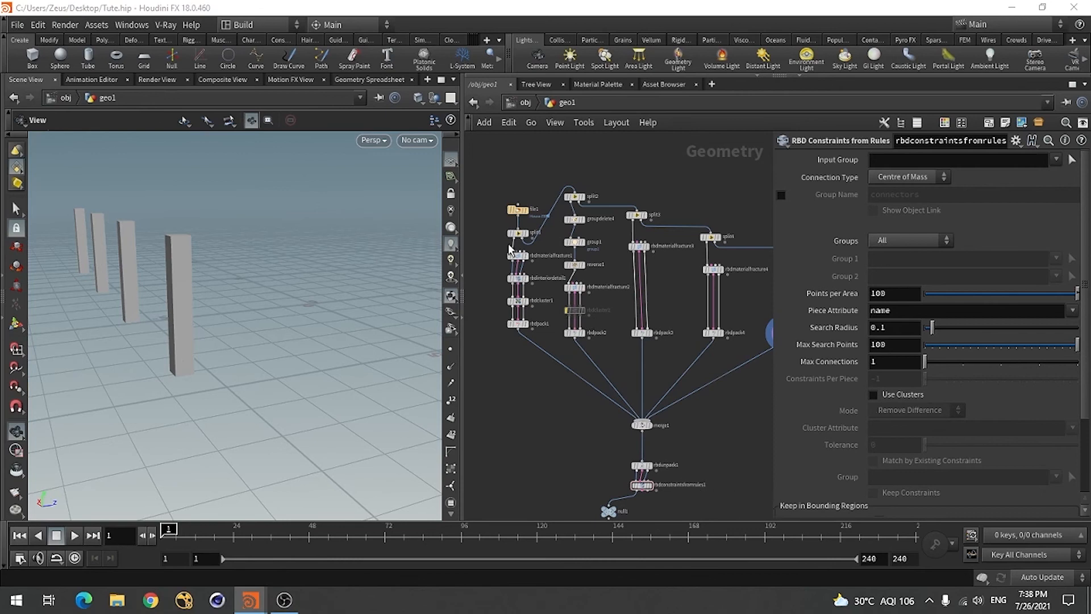
pyautogui.scroll(3, 507, 226)
pyautogui.scroll(-3, 609, 371)
pyautogui.scroll(3, 578, 300)
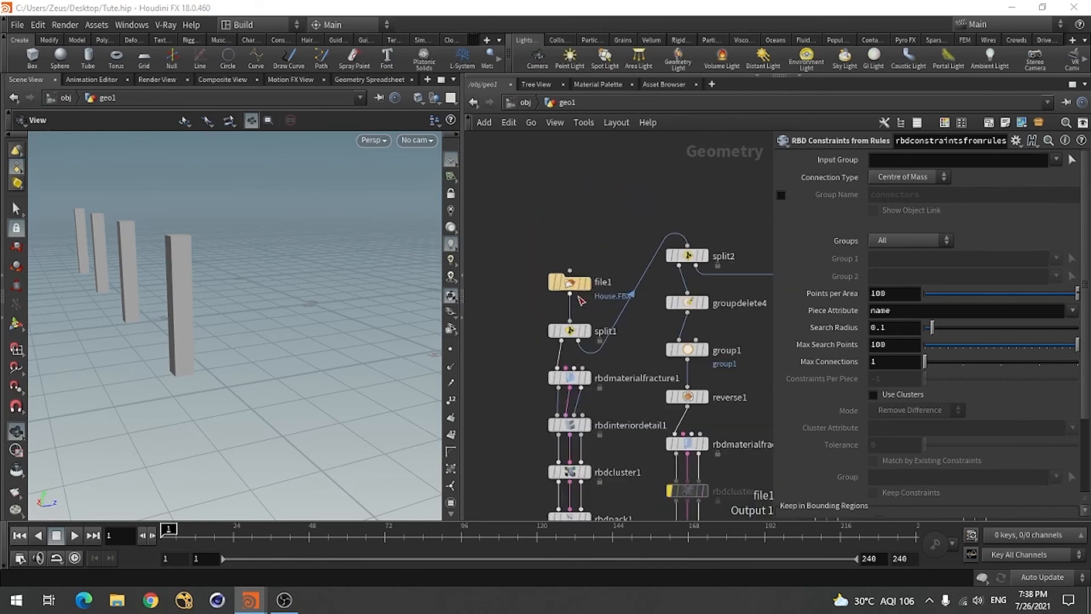
pyautogui.moveTo(513, 192); pyautogui.dragTo(571, 226)
pyautogui.click(584, 310)
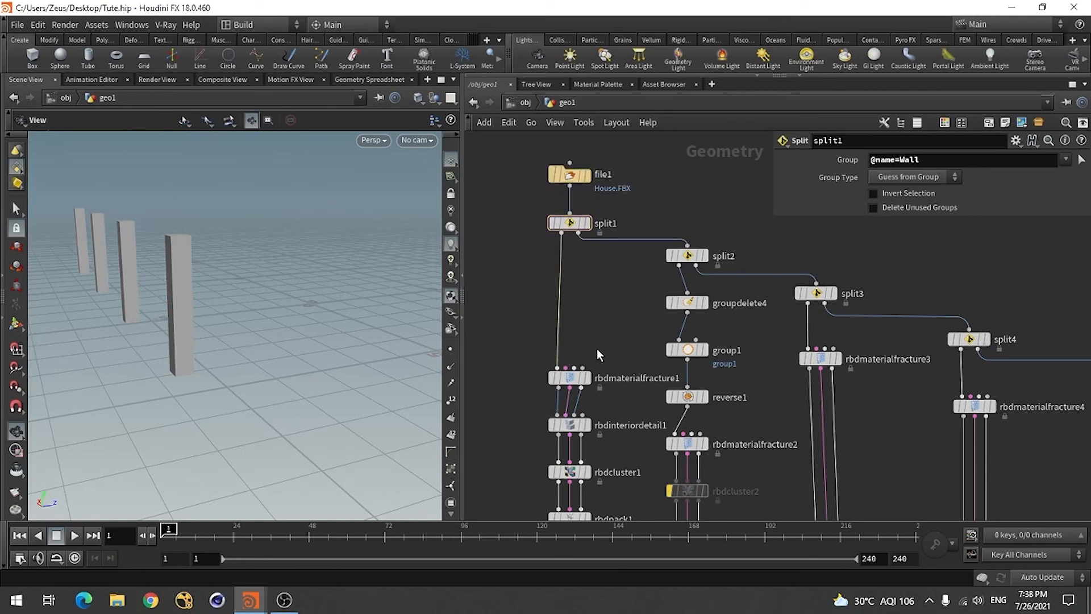
# Step: Insert a UV Texture node on the wire between split1 and rbdmaterialfracture1 and display it
pyautogui.scroll(-2, 580, 282)
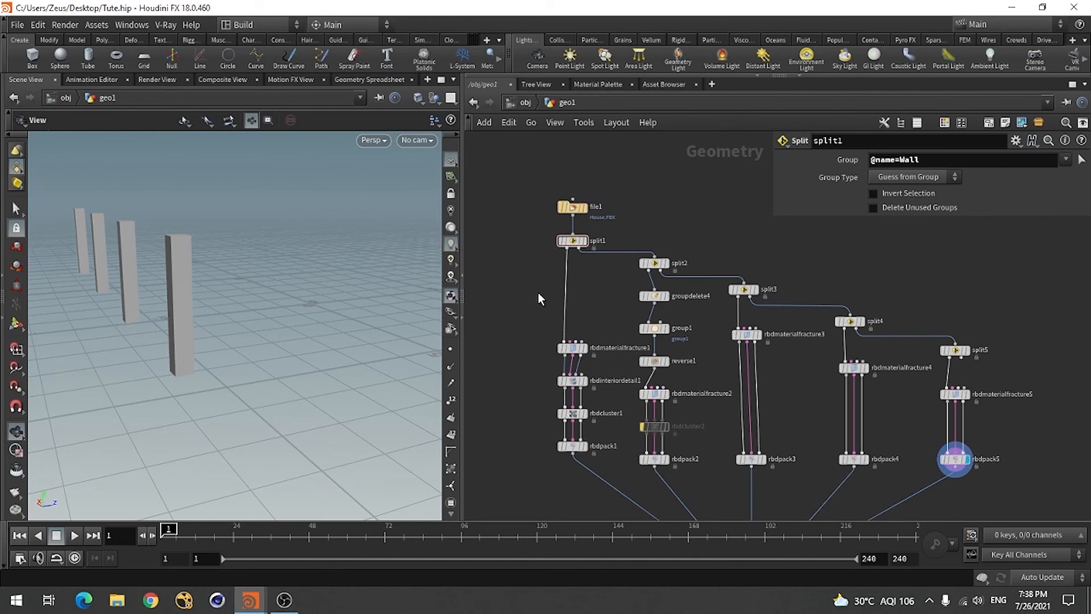
pyautogui.press('Tab')
pyautogui.write('uv')
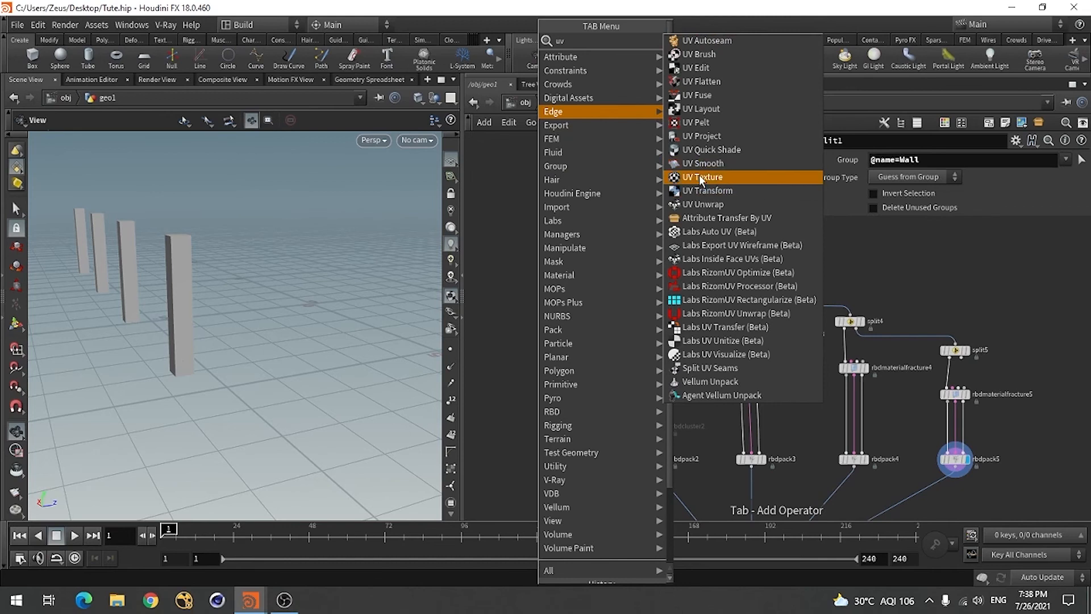
pyautogui.click(685, 180)
pyautogui.click(574, 304)
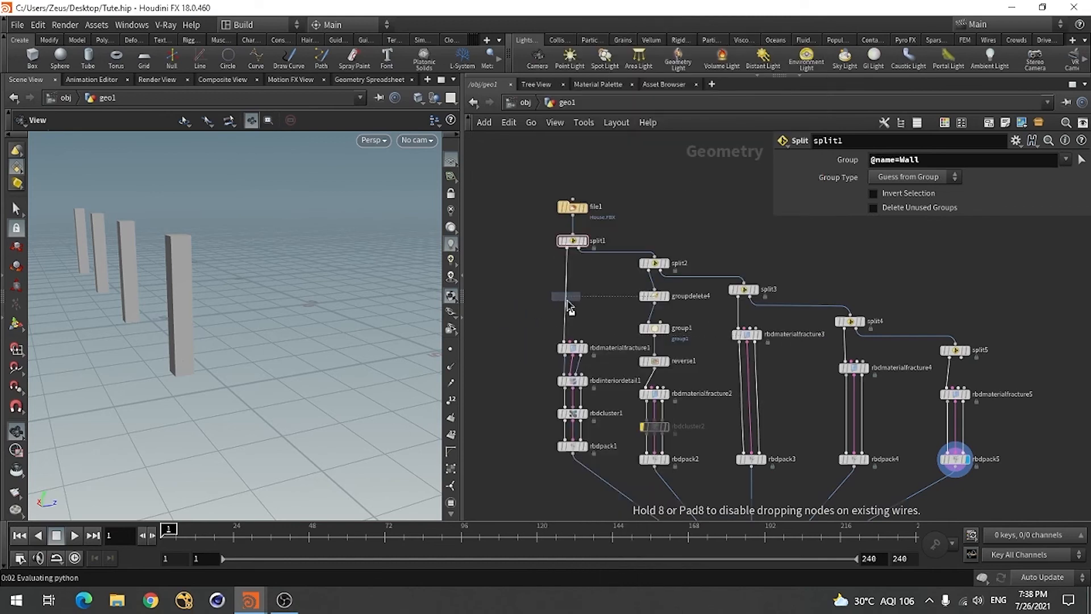
pyautogui.click(578, 297)
pyautogui.scroll(-1, 672, 358)
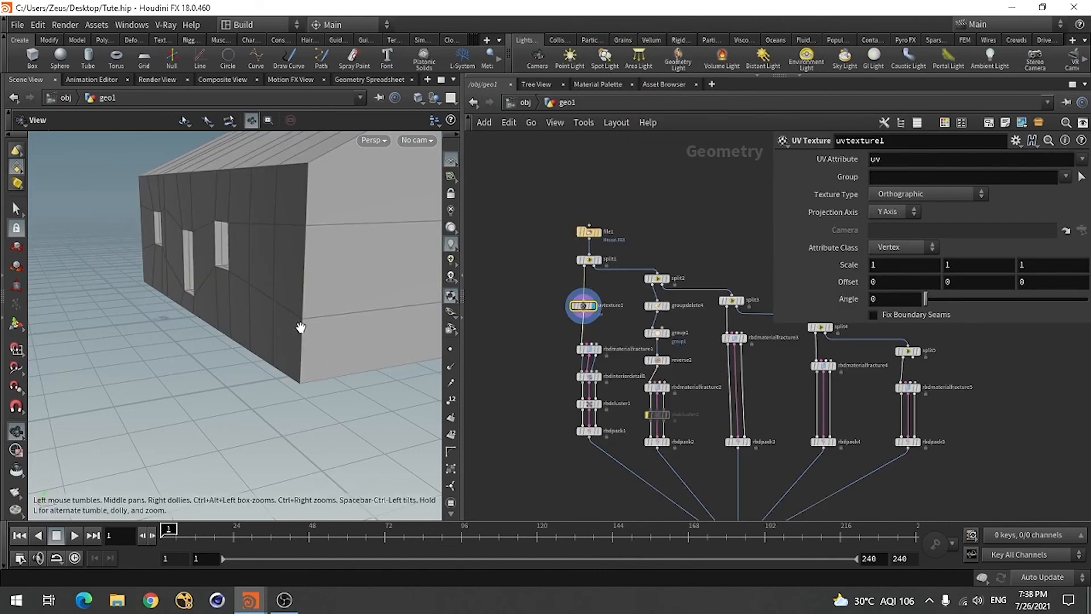
# Step: Add a UV Quick Shade node beside the wall branch, feed it from uvtexture1 and display it
pyautogui.moveTo(299, 315); pyautogui.dragTo(341, 248)
pyautogui.moveTo(341, 248); pyautogui.dragTo(244, 324, button='right')
pyautogui.moveTo(244, 324); pyautogui.dragTo(278, 343)
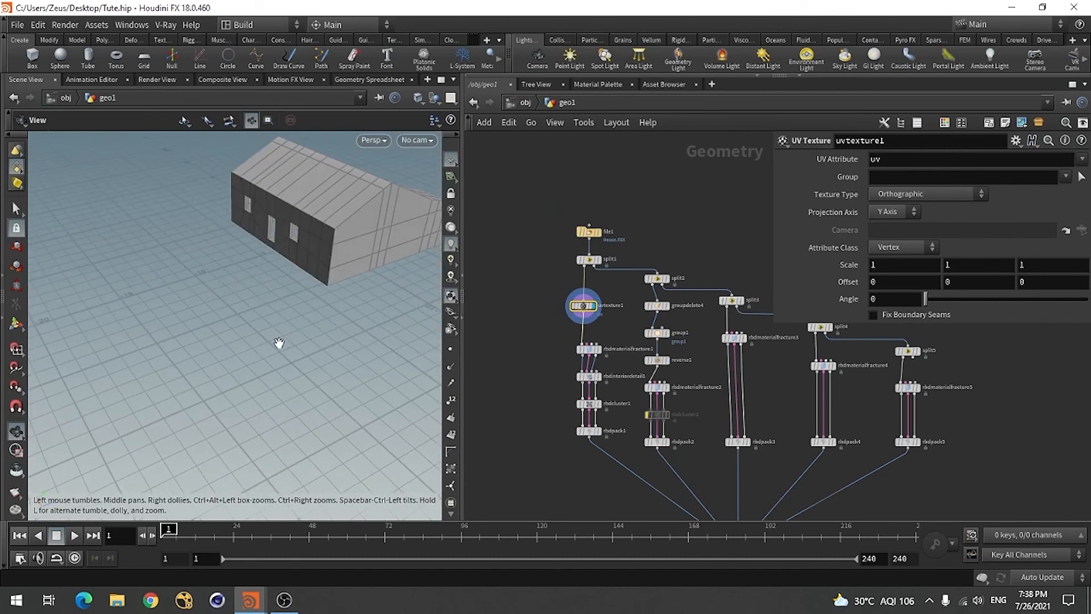
pyautogui.click(551, 340)
pyautogui.press('Tab')
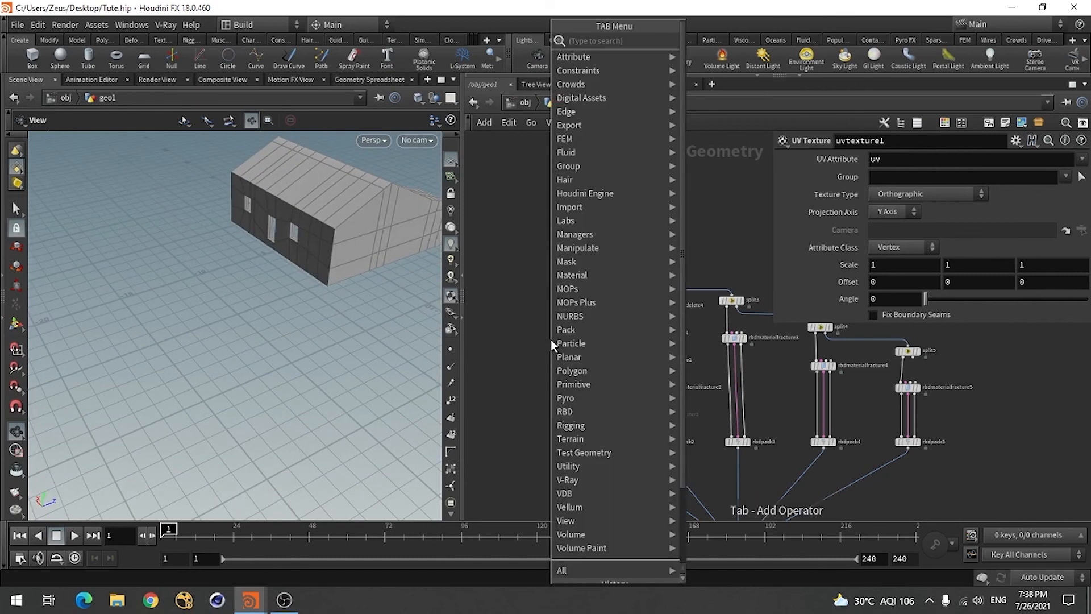
pyautogui.write('qui')
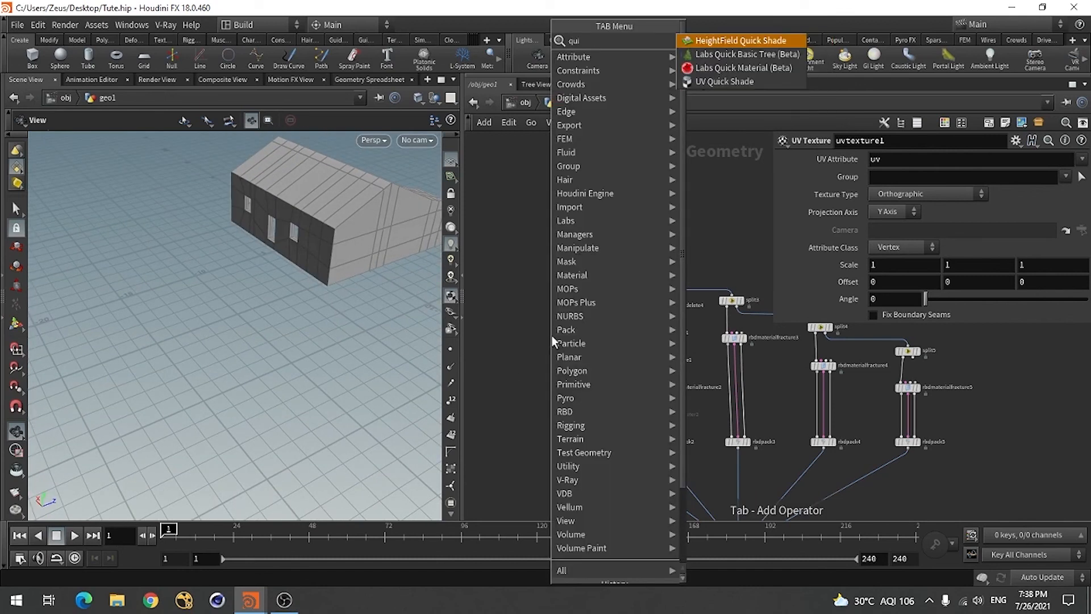
pyautogui.click(697, 82)
pyautogui.click(518, 344)
pyautogui.scroll(3, 520, 342)
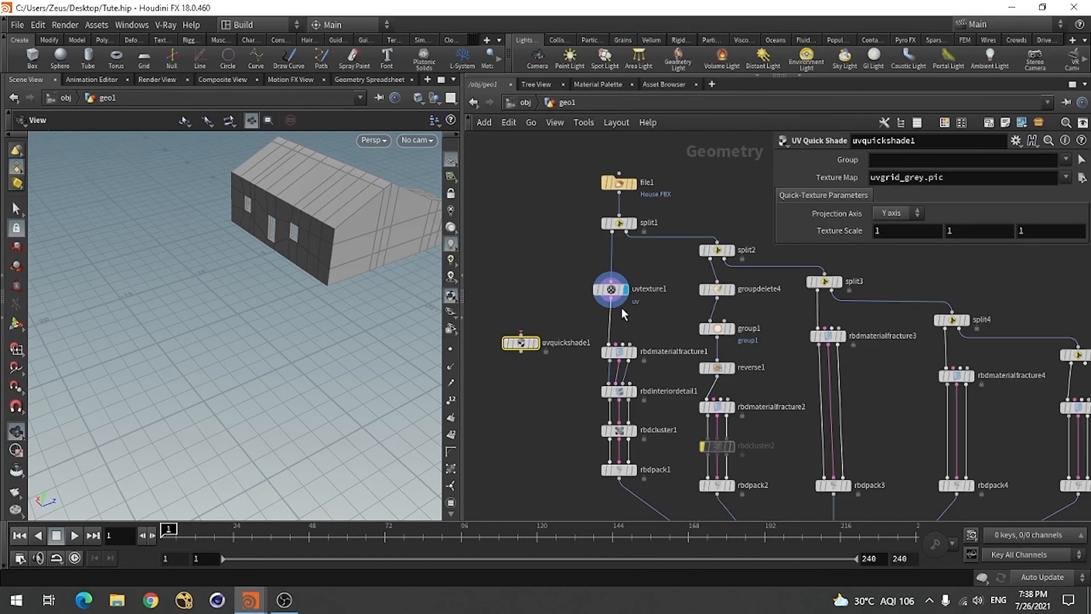
pyautogui.click(611, 307)
pyautogui.click(521, 336)
pyautogui.click(535, 343)
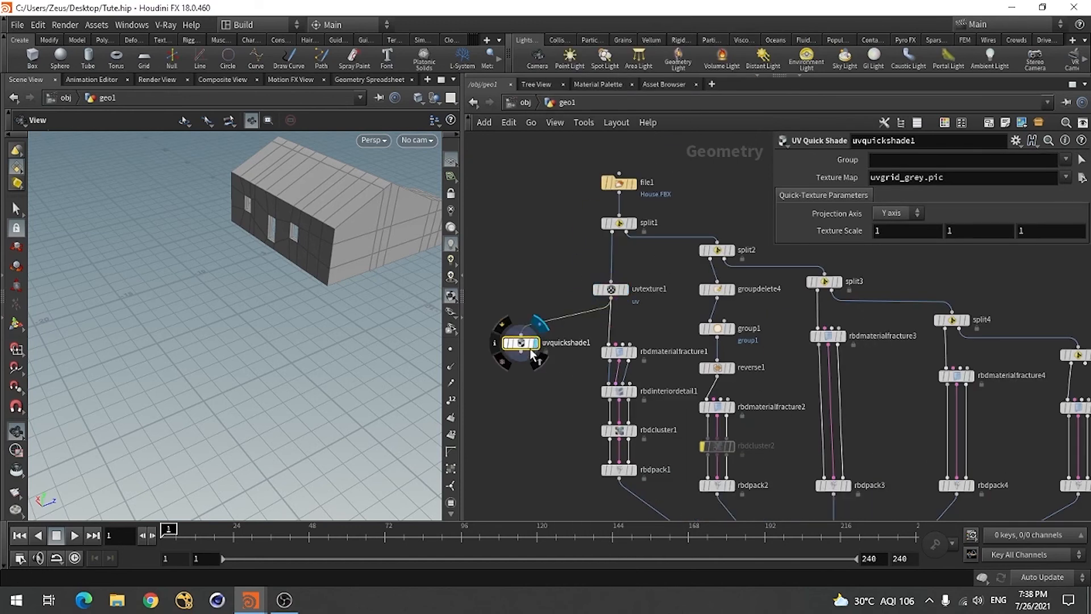
# Step: Check the wall's checker pattern and the available texture types, and delete the UV Texture node below split1
pyautogui.moveTo(384, 345); pyautogui.dragTo(361, 245)
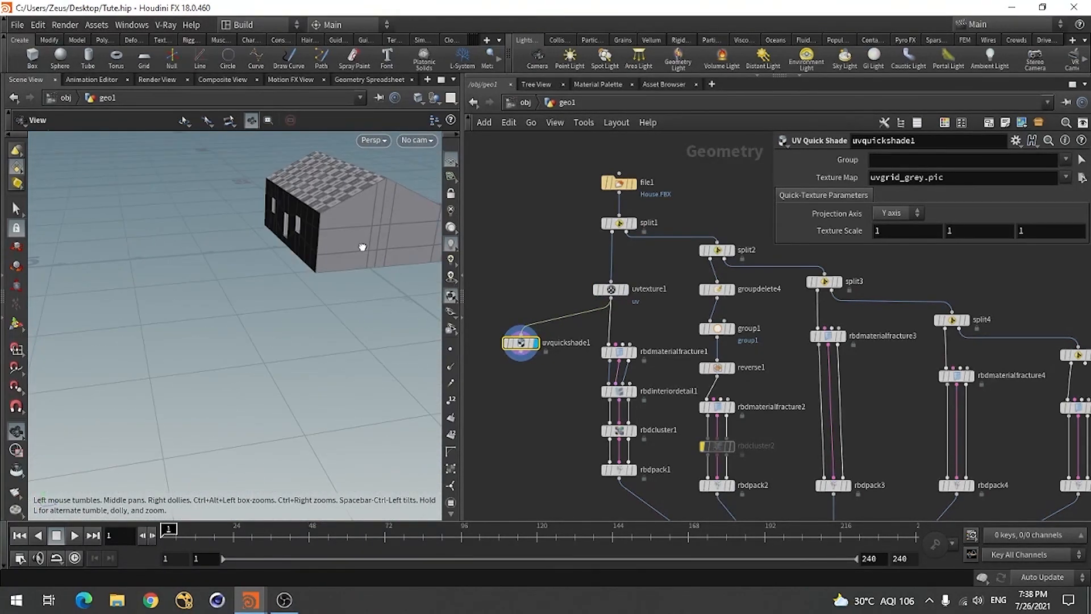
pyautogui.click(611, 290)
pyautogui.click(973, 192)
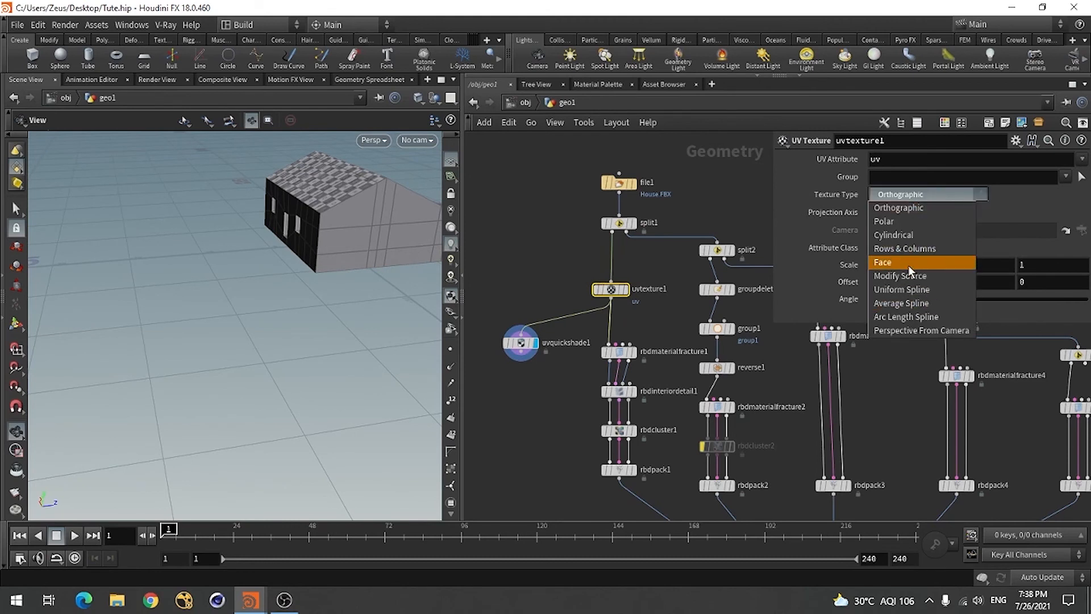
pyautogui.click(523, 305)
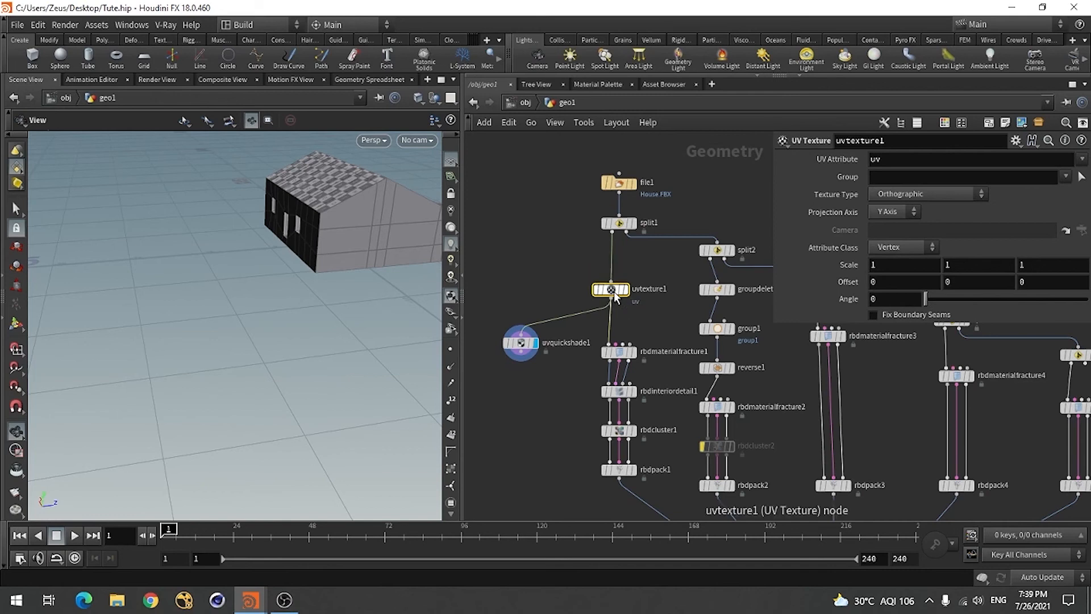
pyautogui.press('Delete')
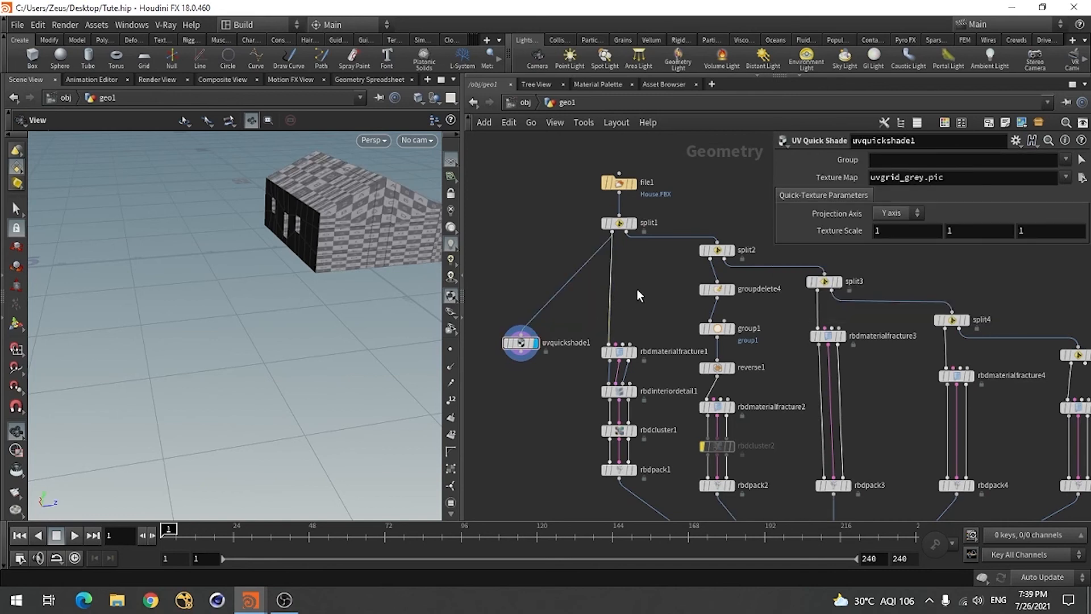
# Step: Insert a UV Unwrap node between split1 and rbdmaterialfracture1, connect it to uvquickshade1 and inspect the shaded walls
pyautogui.press('Tab')
pyautogui.write('uv')
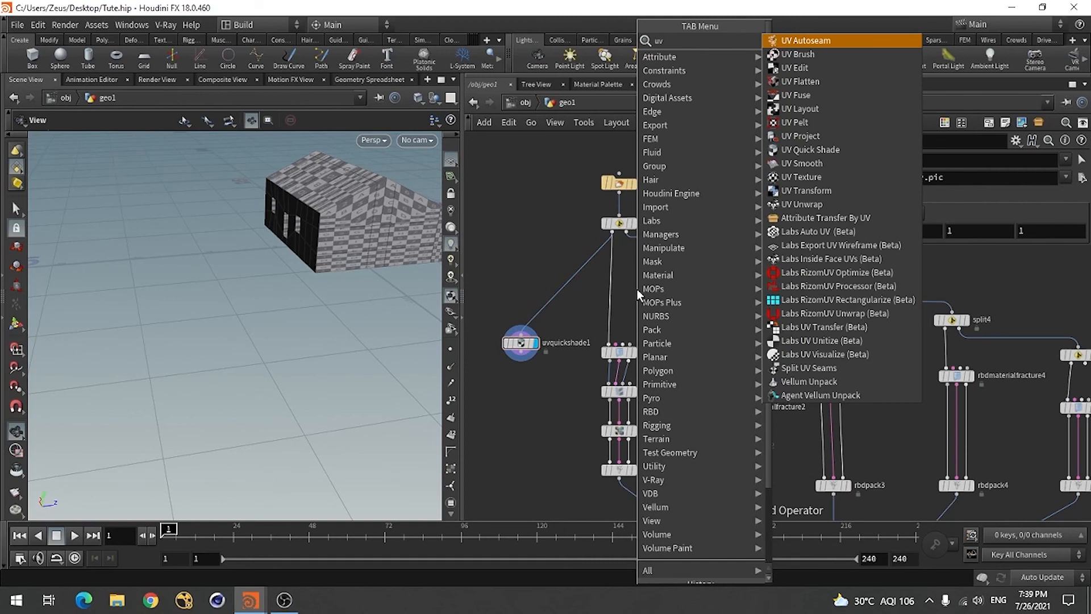
pyautogui.click(798, 206)
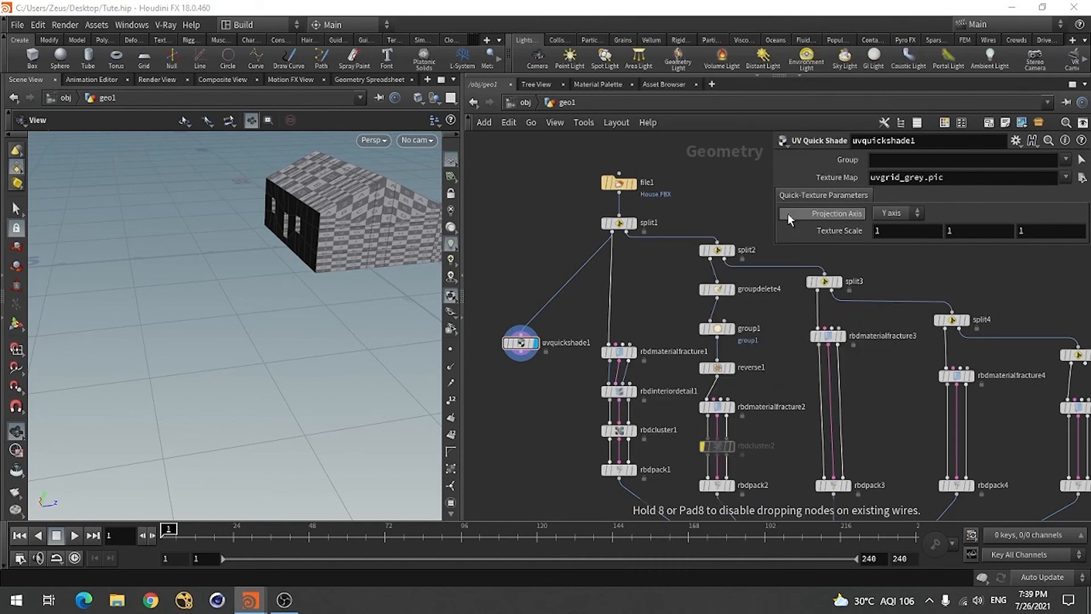
pyautogui.click(603, 294)
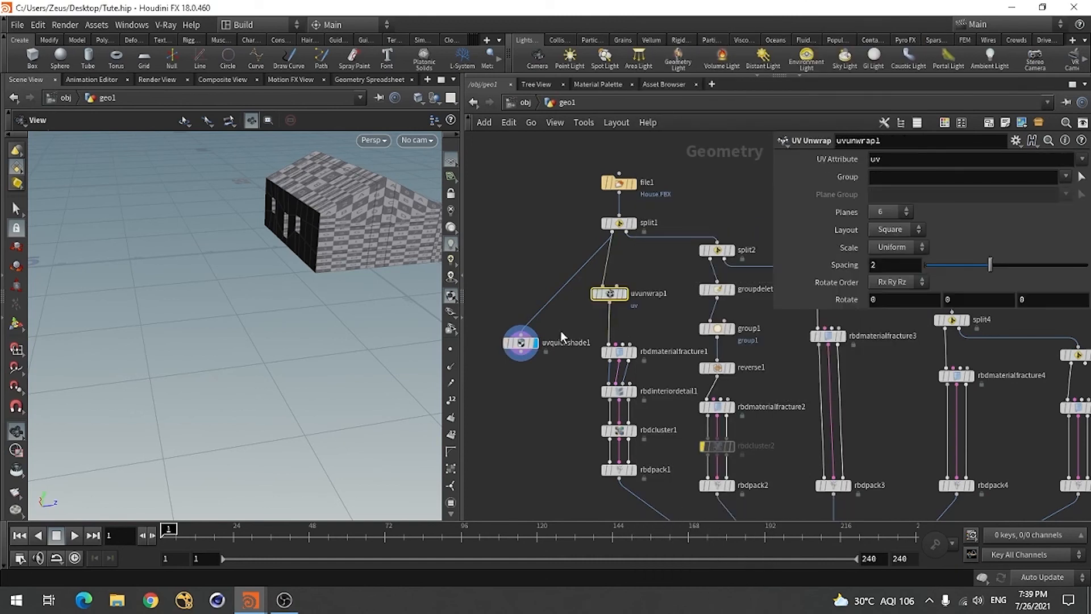
pyautogui.click(520, 328)
pyautogui.click(609, 301)
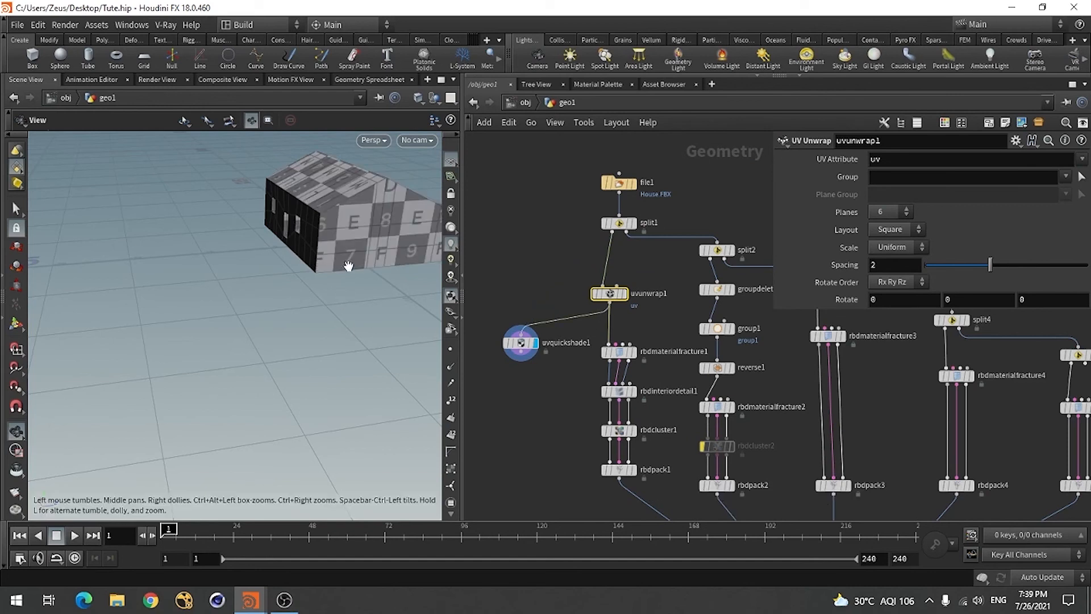
pyautogui.moveTo(329, 265); pyautogui.dragTo(395, 285)
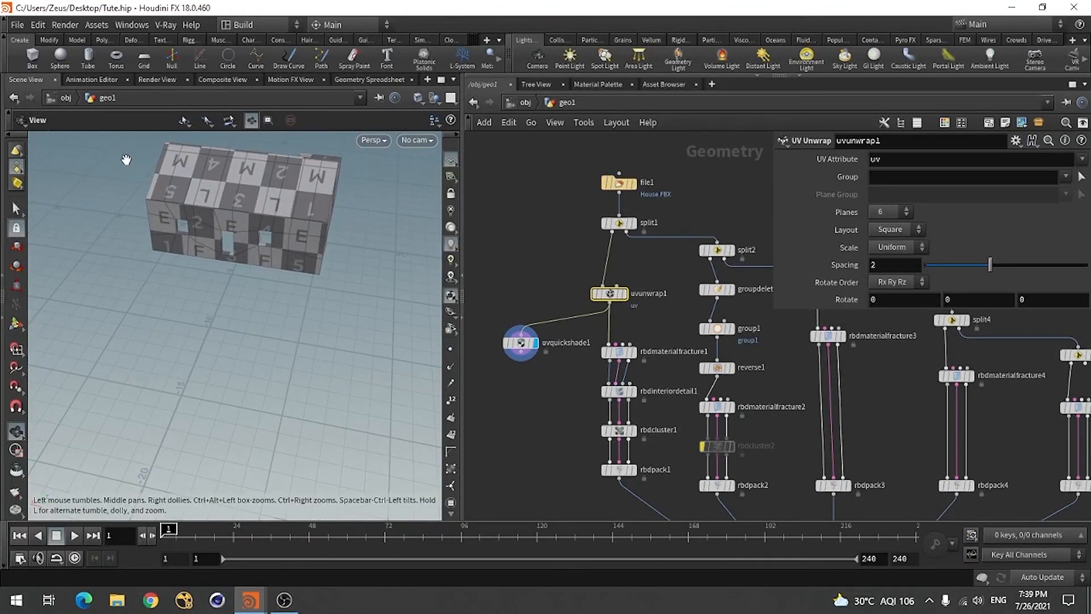
# Step: Try a spacing of 0.59 on the UV Unwrap node and set it back to 2
pyautogui.moveTo(990, 270); pyautogui.dragTo(946, 278)
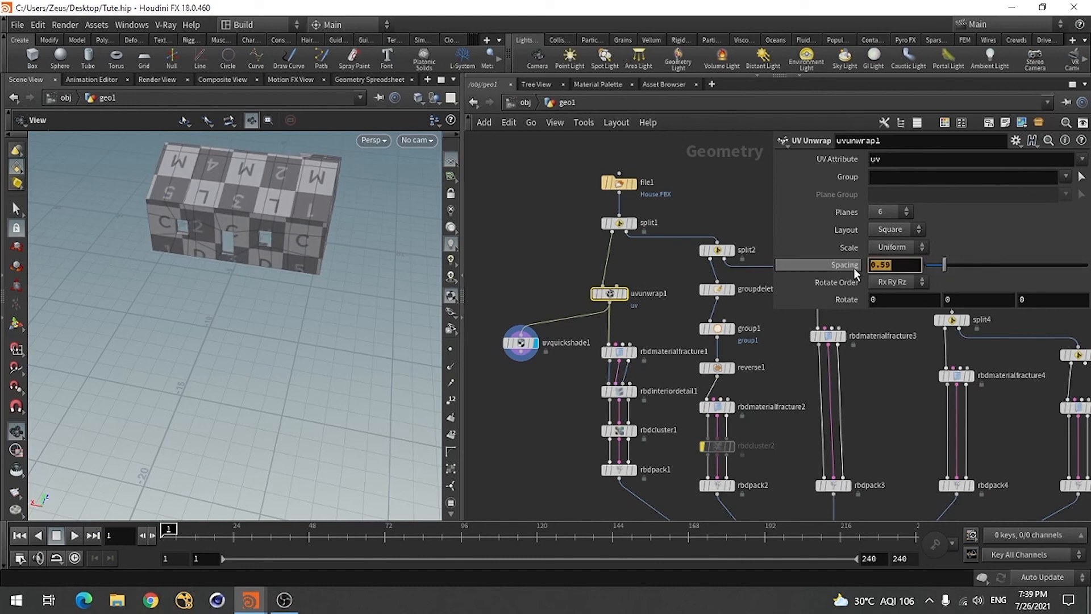
pyautogui.write('2')
pyautogui.press('Return')
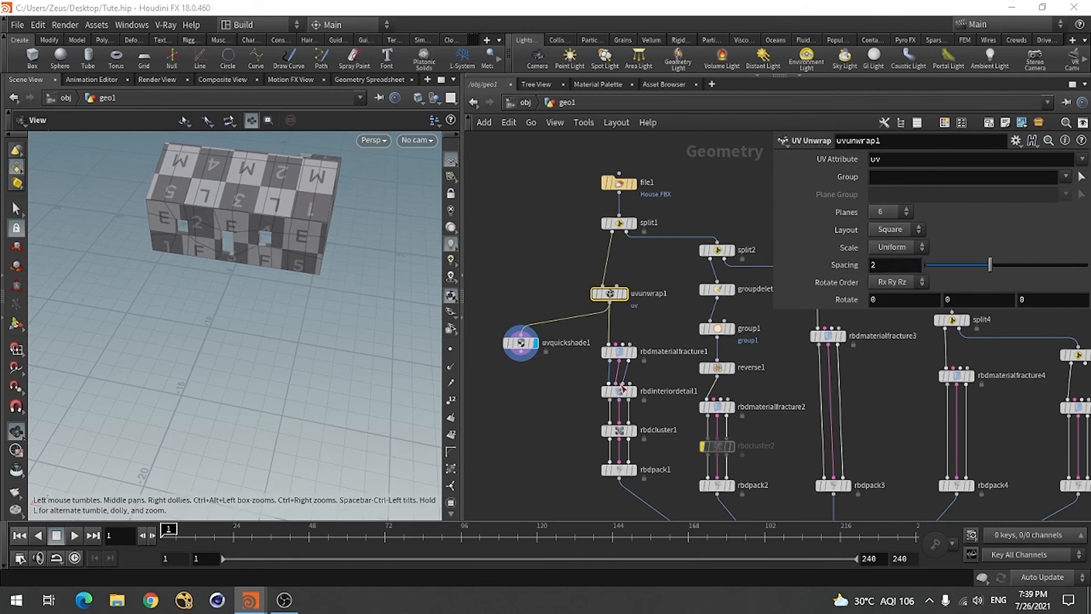
# Step: Display the output of reverse1 in the split2 branch
pyautogui.scroll(-3, 540, 282)
pyautogui.scroll(5, 613, 290)
pyautogui.scroll(-3, 528, 281)
pyautogui.scroll(3, 636, 342)
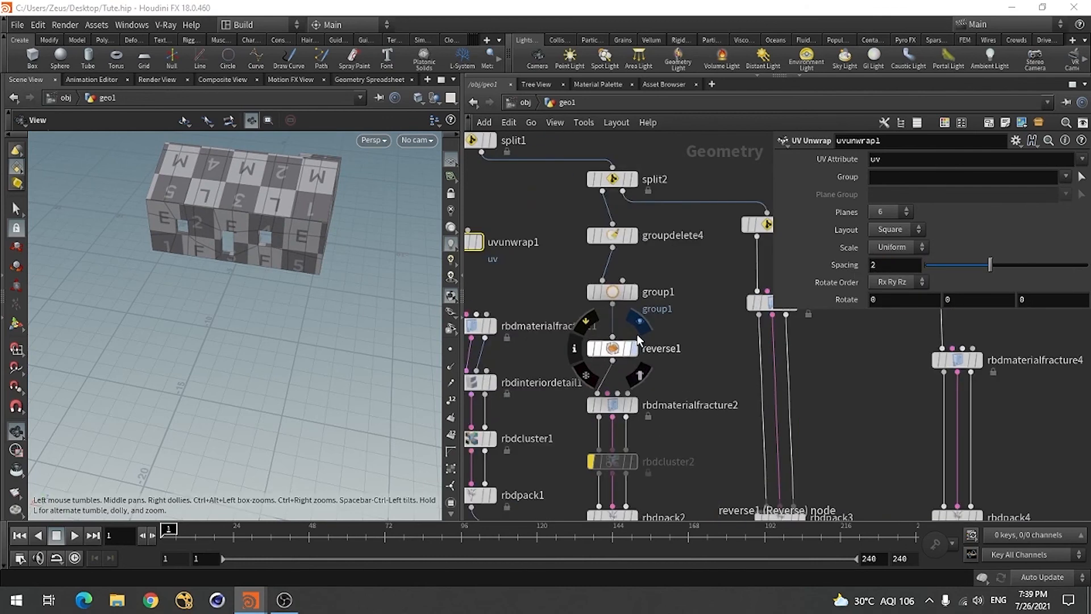
pyautogui.scroll(-4, 637, 340)
pyautogui.scroll(4, 659, 308)
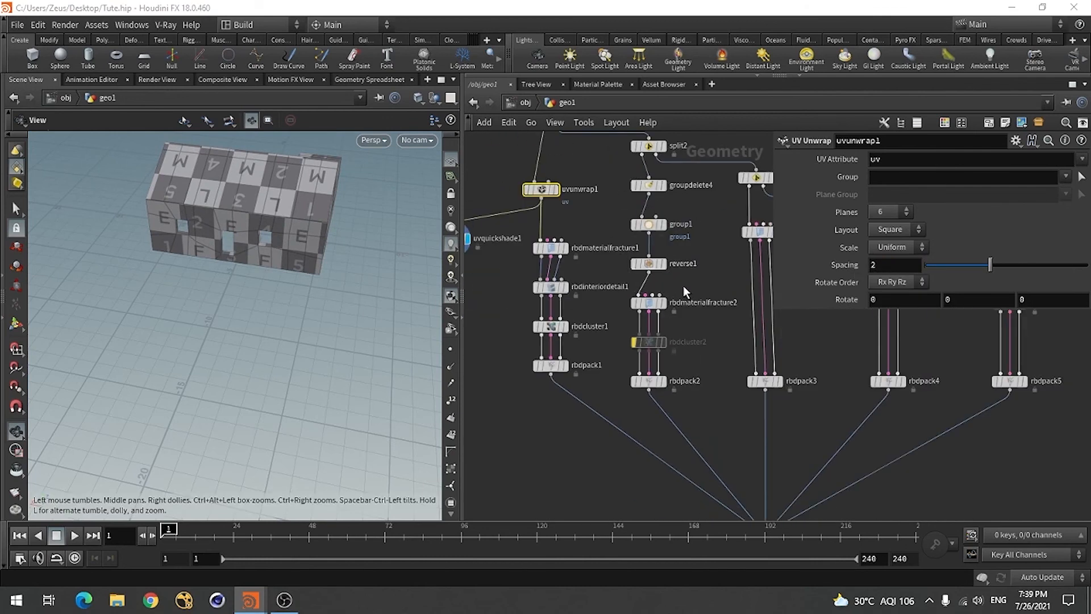
pyautogui.click(661, 263)
pyautogui.scroll(-1, 733, 285)
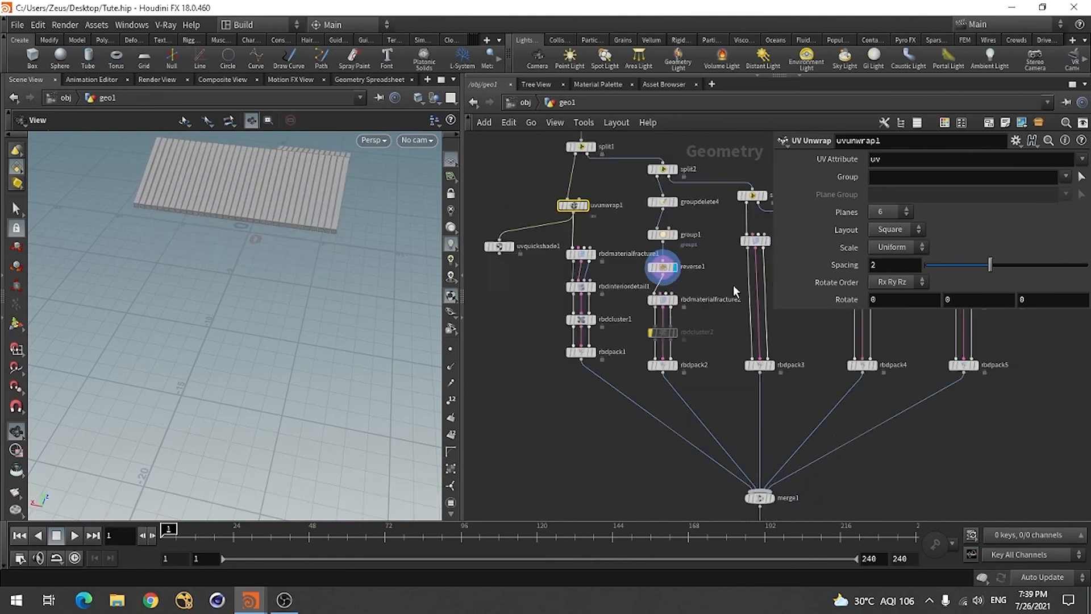
pyautogui.scroll(-1, 732, 285)
pyautogui.scroll(2, 714, 285)
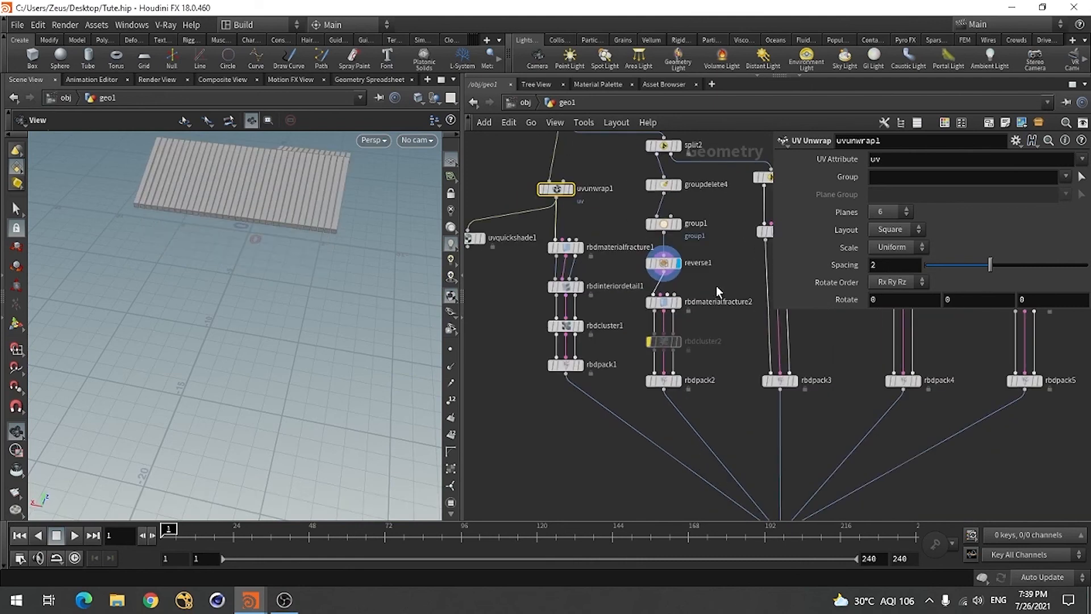
# Step: Insert a UV Texture node between reverse1 and rbdmaterialfracture2 and display it
pyautogui.press('Tab')
pyautogui.write('uv')
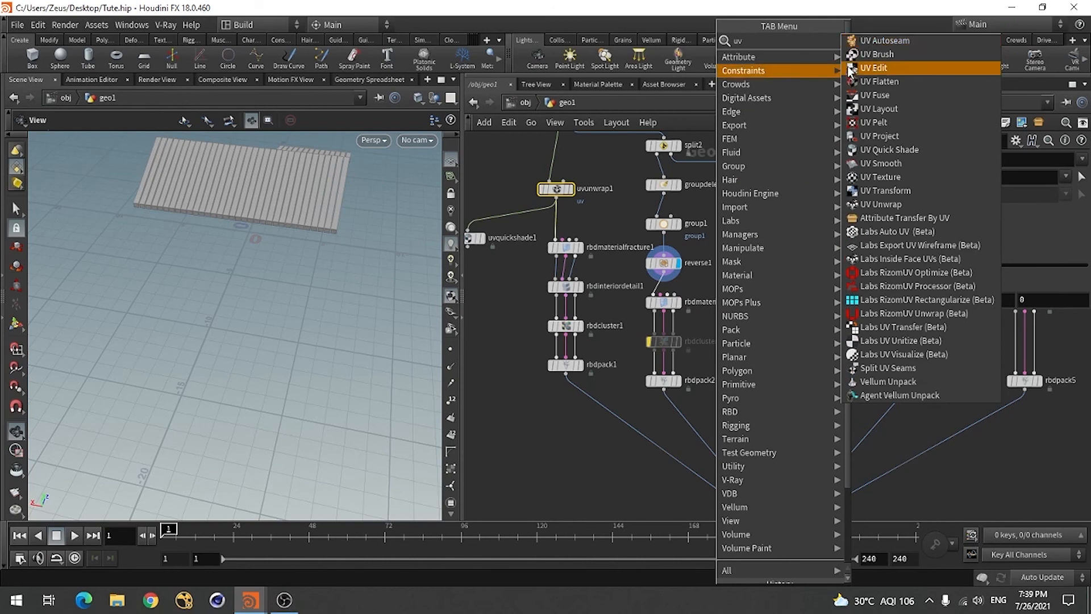
pyautogui.click(876, 181)
pyautogui.scroll(2, 662, 293)
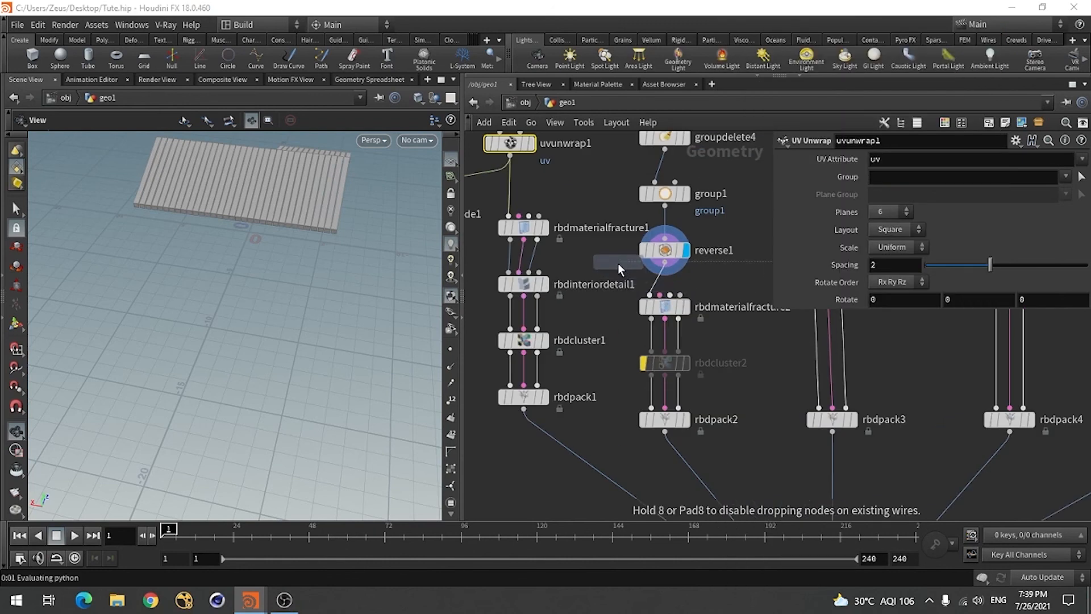
pyautogui.click(653, 283)
pyautogui.scroll(-2, 728, 327)
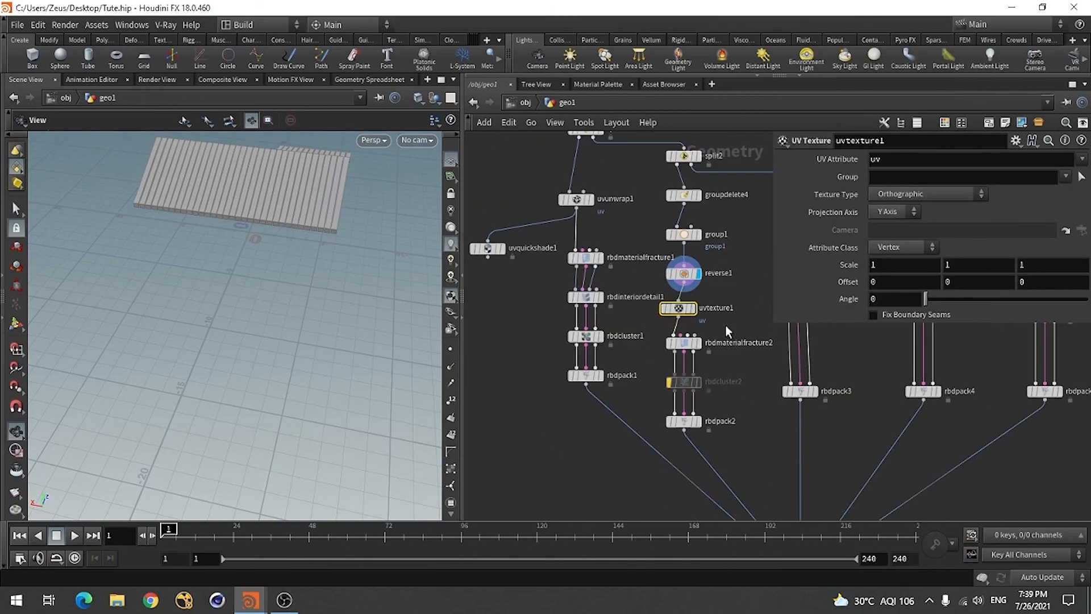
pyautogui.click(692, 308)
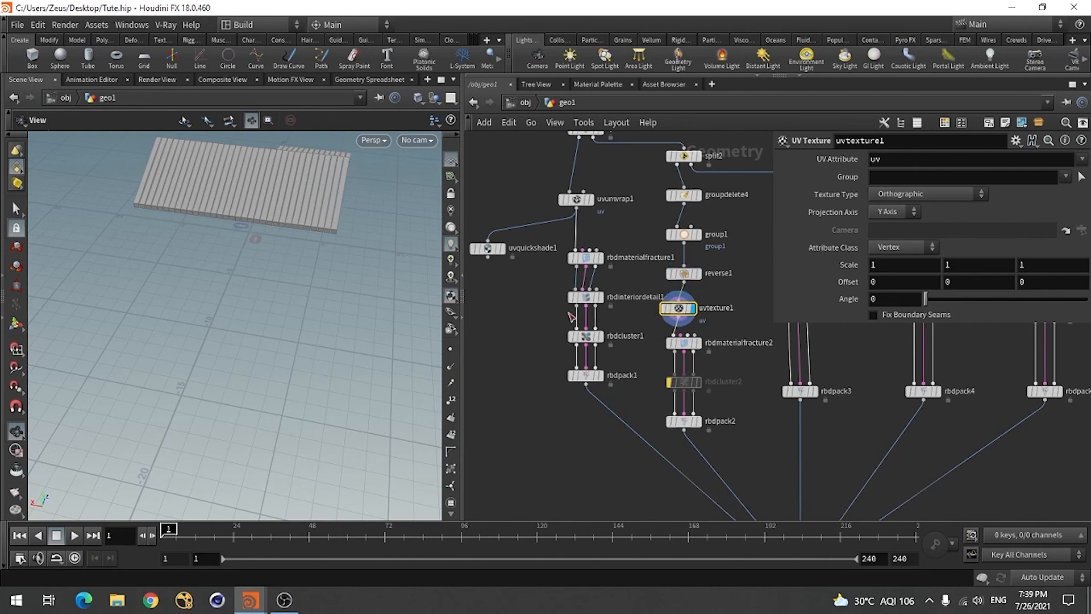
# Step: Connect uvtexture1 to uvquickshade1, display the shade node and inspect the UV grid on the roof planks
pyautogui.moveTo(487, 259); pyautogui.dragTo(493, 327)
pyautogui.click(493, 316)
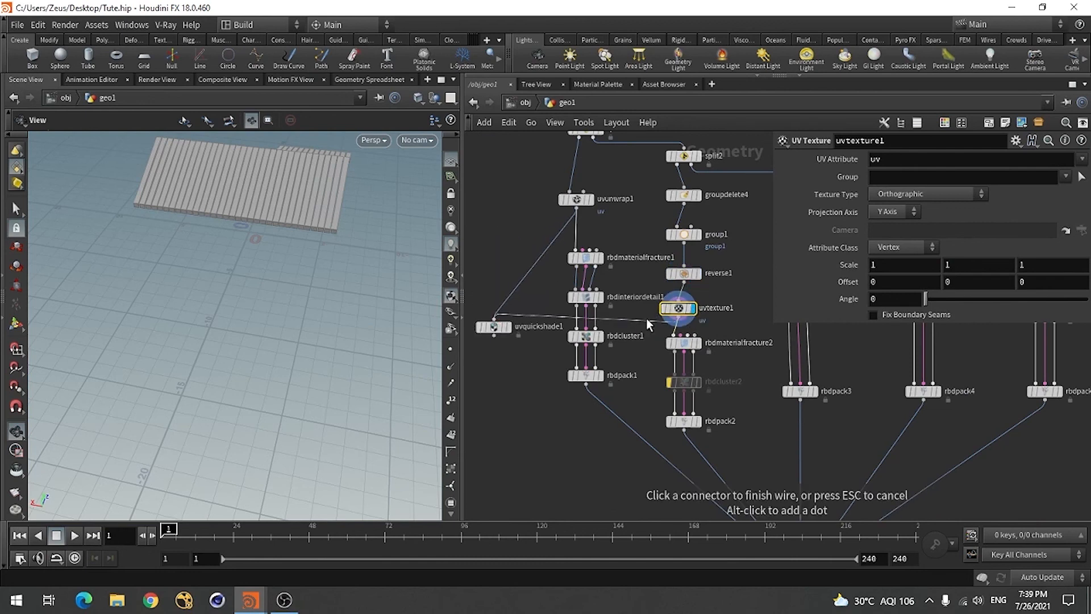
pyautogui.click(508, 328)
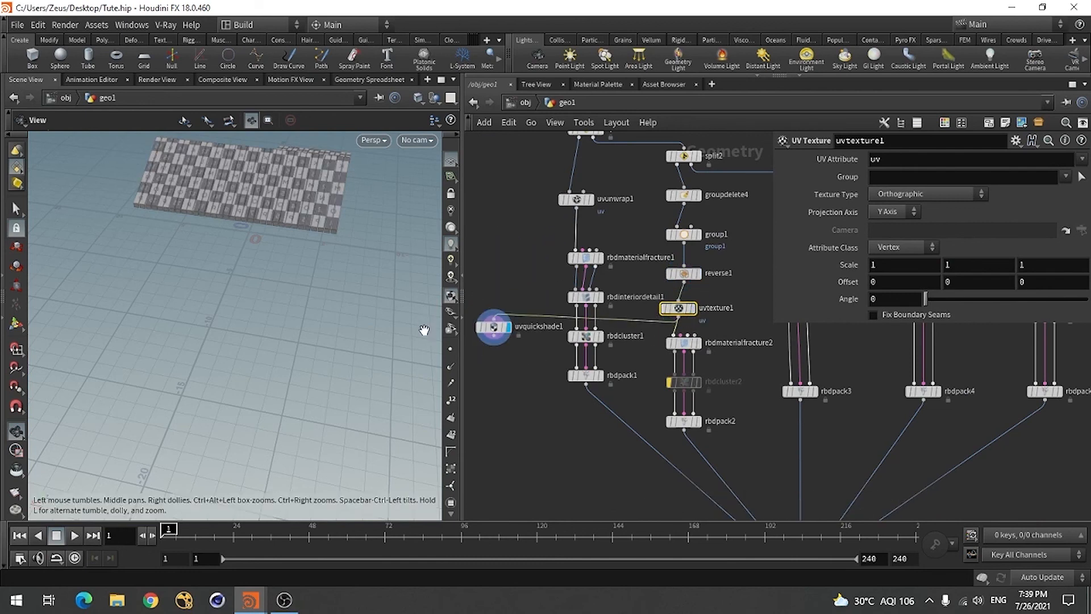
pyautogui.moveTo(275, 247); pyautogui.dragTo(344, 221)
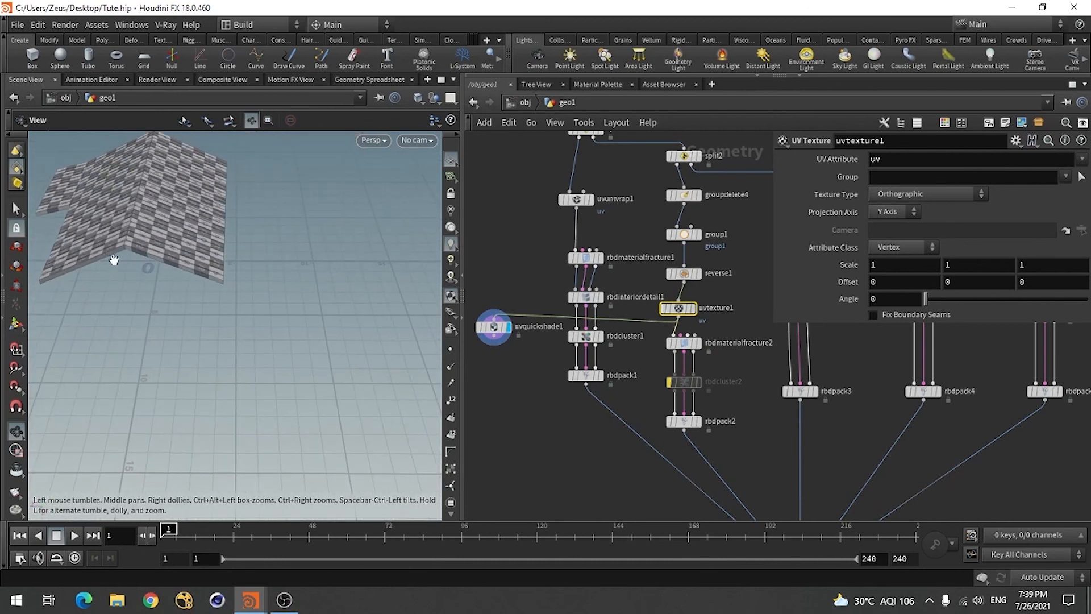
pyautogui.moveTo(113, 260); pyautogui.dragTo(347, 221, button='right')
pyautogui.moveTo(347, 220); pyautogui.dragTo(251, 280)
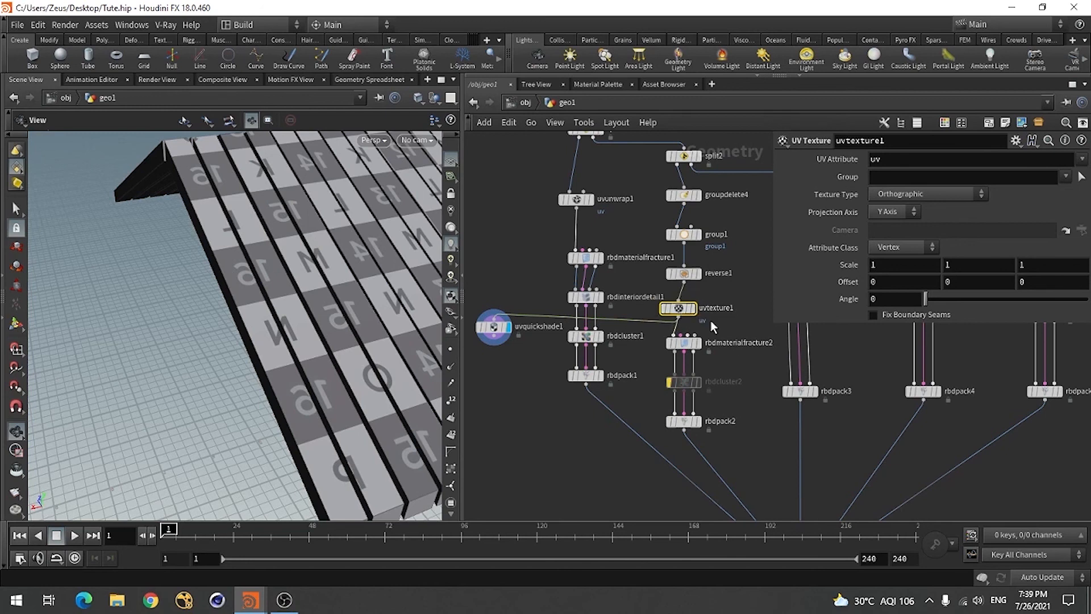
# Step: Replace the UV Texture node with a UV Unwrap node between reverse1 and rbdmaterialfracture2
pyautogui.press('Delete')
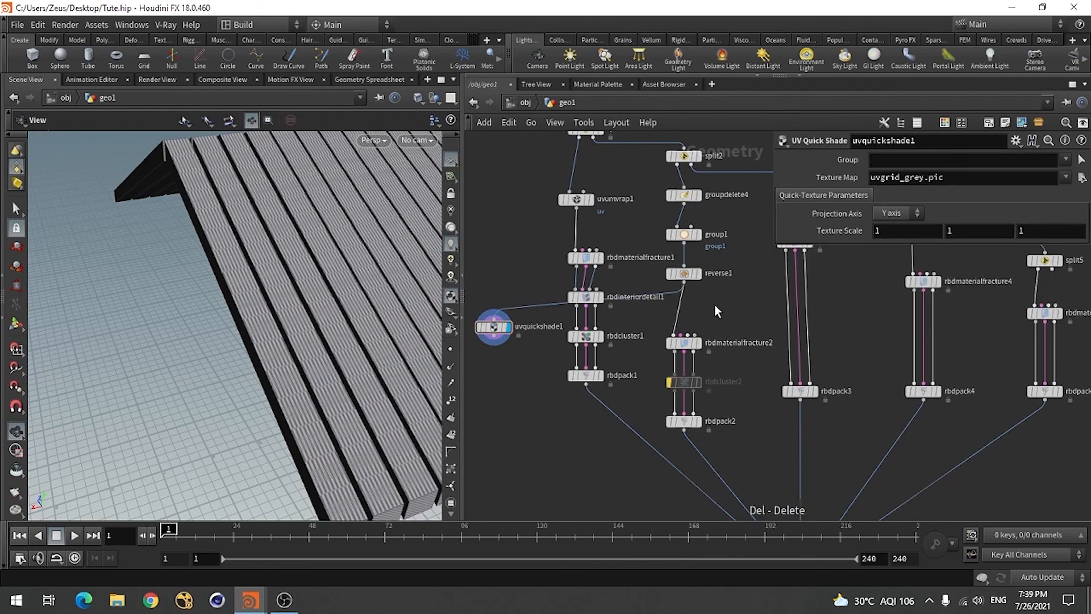
pyautogui.press('Tab')
pyautogui.write('uv')
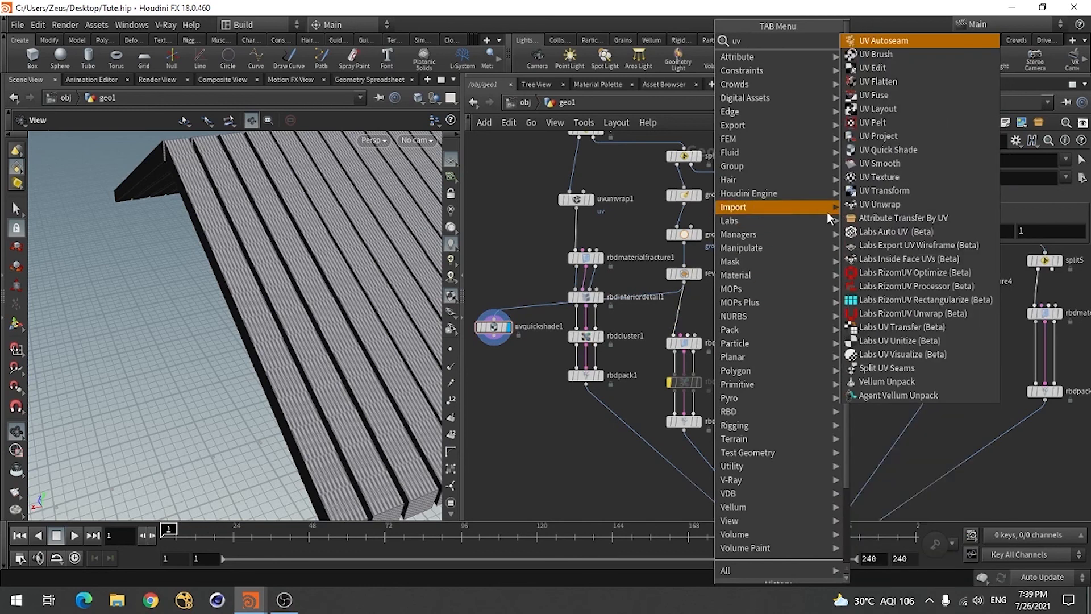
pyautogui.click(877, 204)
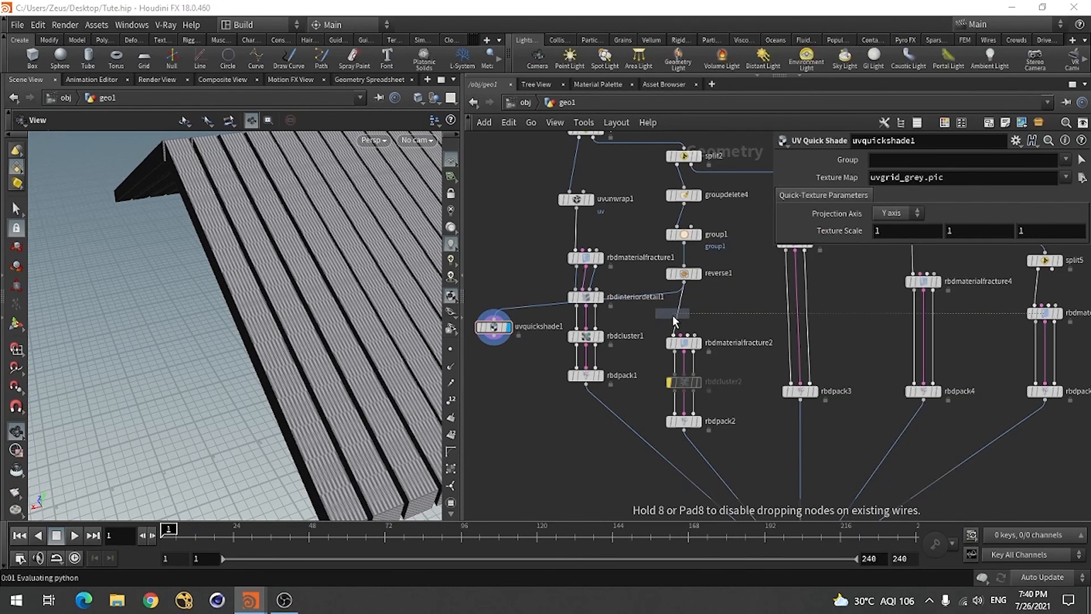
pyautogui.click(679, 315)
pyautogui.scroll(-2, 741, 302)
pyautogui.scroll(3, 570, 318)
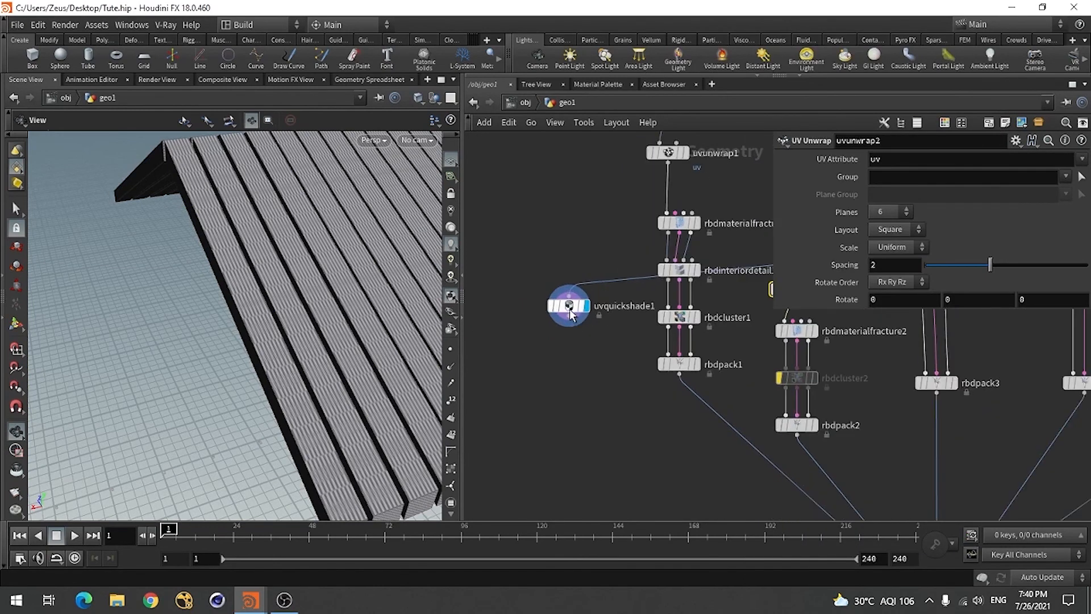
# Step: Connect uvunwrap2 to uvquickshade1 and inspect the UV grid on the roof
pyautogui.click(568, 296)
pyautogui.scroll(-4, 550, 357)
pyautogui.scroll(3, 702, 355)
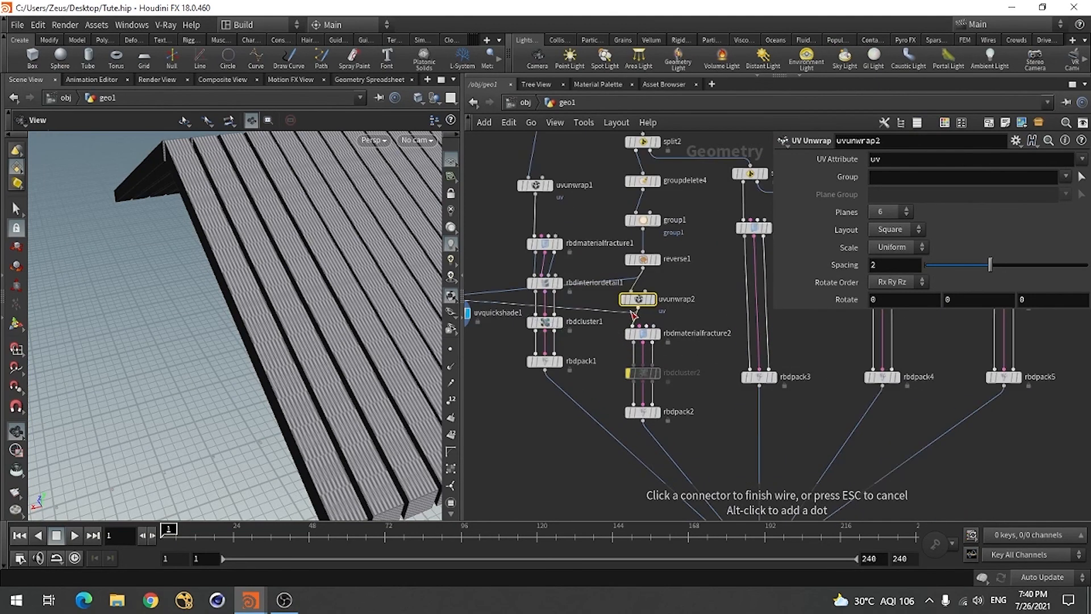
pyautogui.click(637, 308)
pyautogui.scroll(-8, 163, 292)
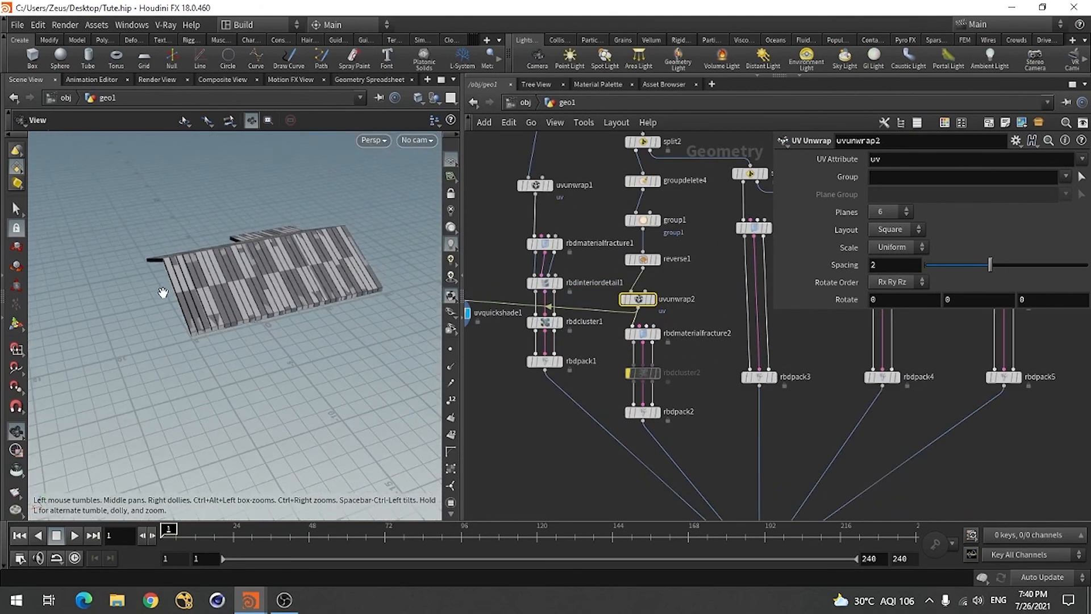
pyautogui.moveTo(163, 292); pyautogui.dragTo(341, 307)
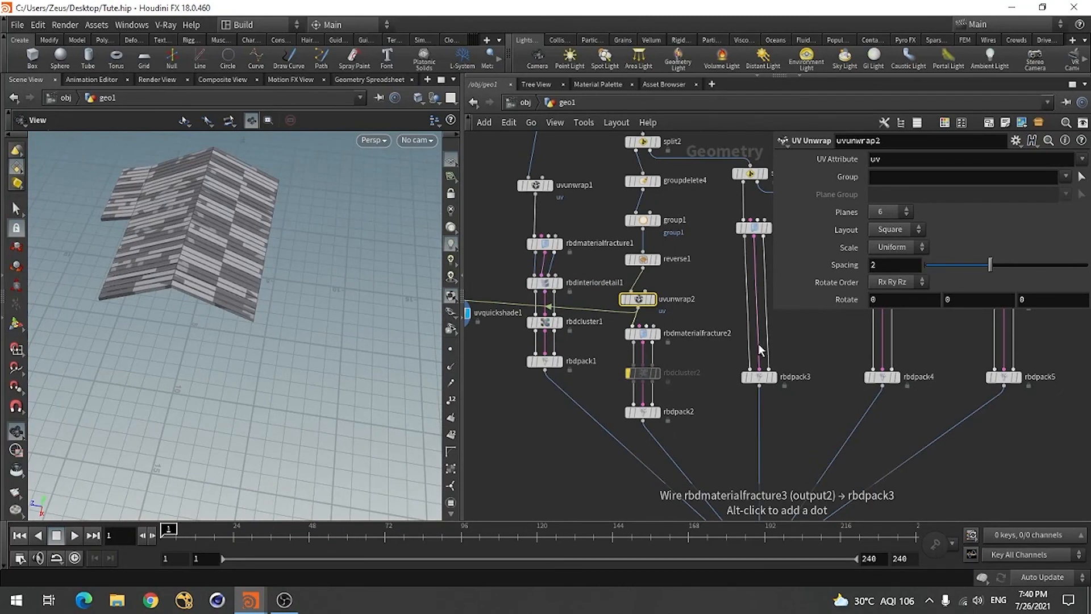
pyautogui.scroll(3, 638, 305)
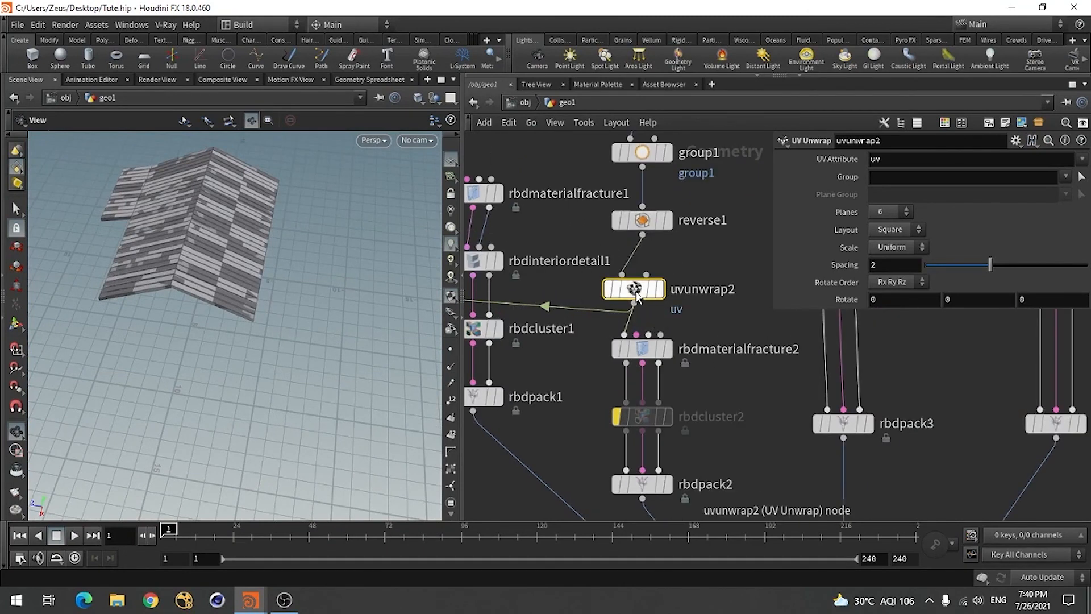
# Step: Delete uvunwrap2 and insert a UV Texture node in its place between reverse1 and rbdmaterialfracture2
pyautogui.press('Delete')
pyautogui.scroll(-2, 721, 305)
pyautogui.scroll(1, 670, 295)
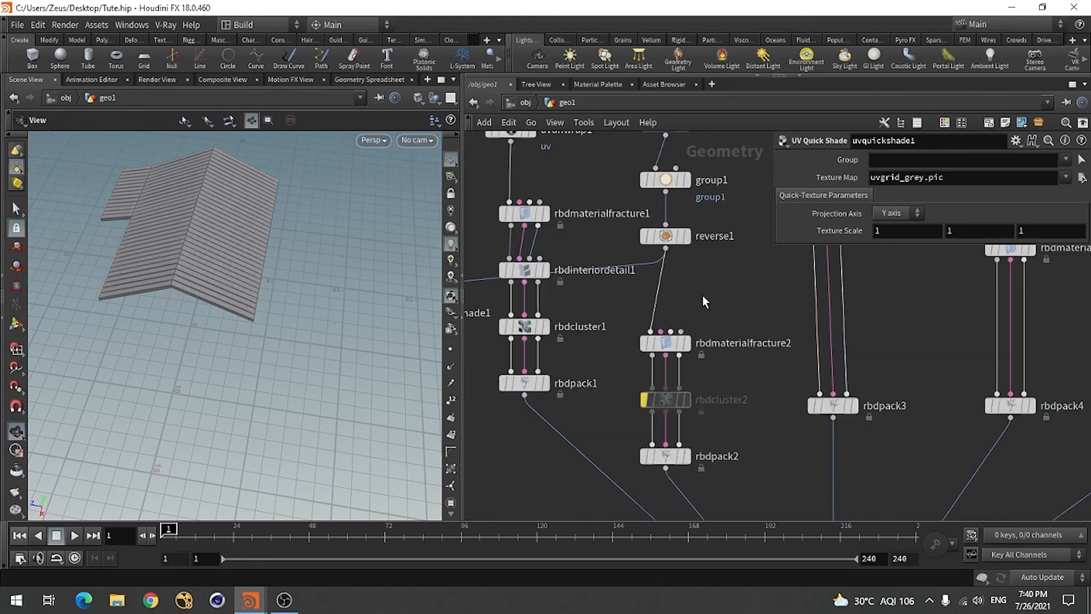
pyautogui.press('Tab')
pyautogui.write('uv')
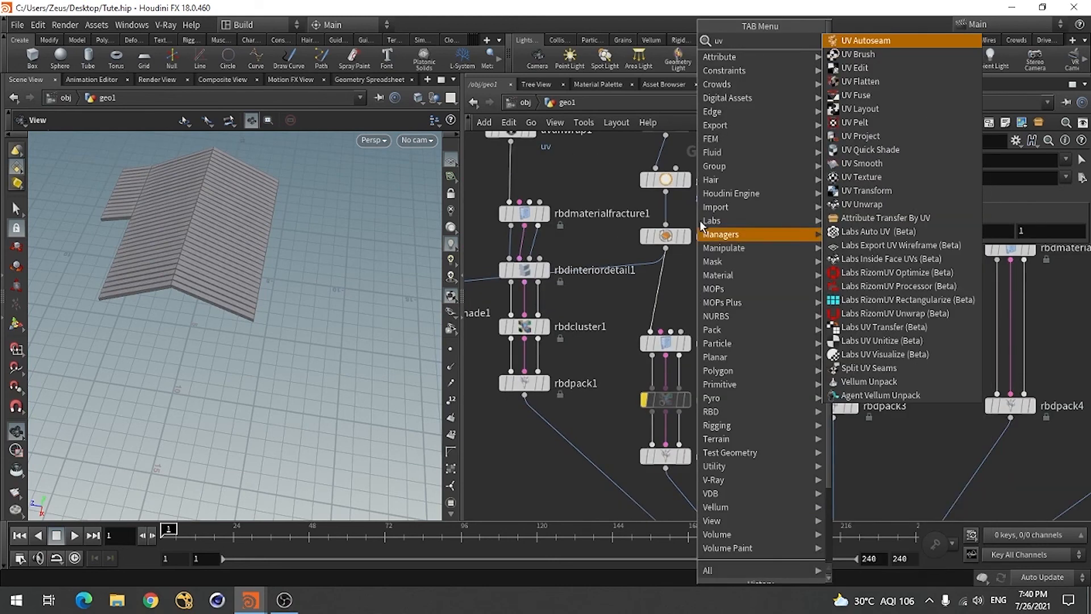
pyautogui.click(850, 179)
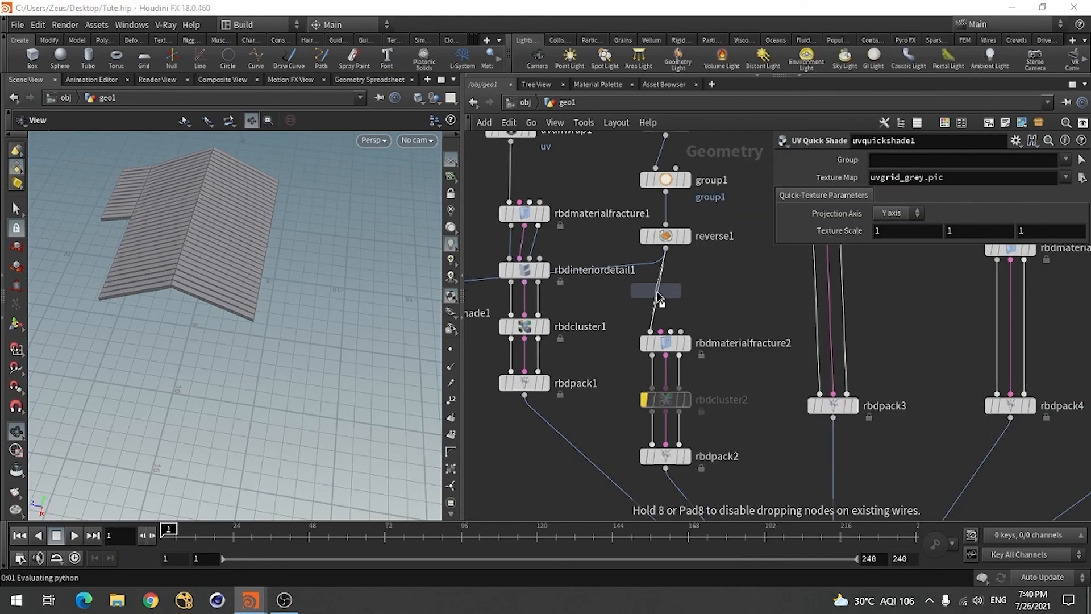
pyautogui.click(659, 298)
pyautogui.scroll(-3, 705, 303)
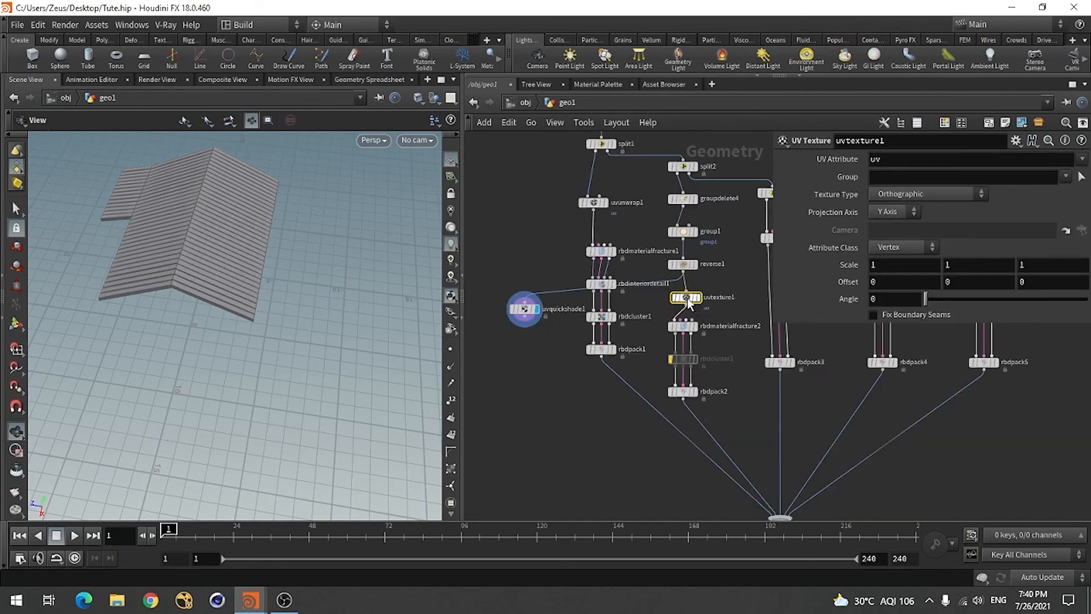
# Step: Connect the new uvtexture1 to uvquickshade1, tidy the shade node's position and examine the roof's UV grid from several angles
pyautogui.scroll(3, 533, 324)
pyautogui.click(524, 308)
pyautogui.scroll(-4, 680, 290)
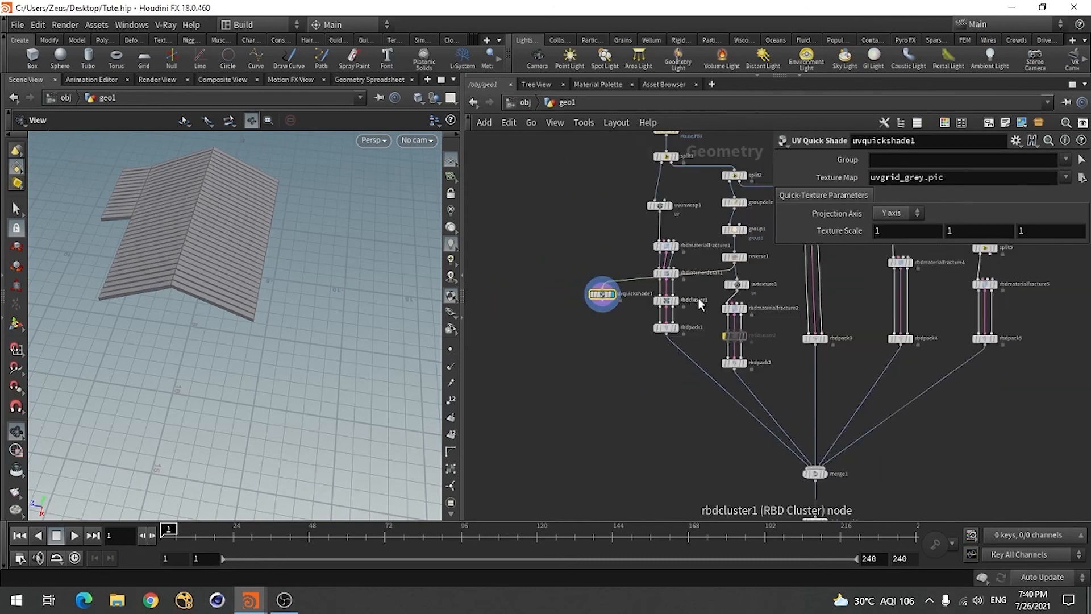
pyautogui.scroll(3, 700, 303)
pyautogui.click(561, 280)
pyautogui.click(730, 288)
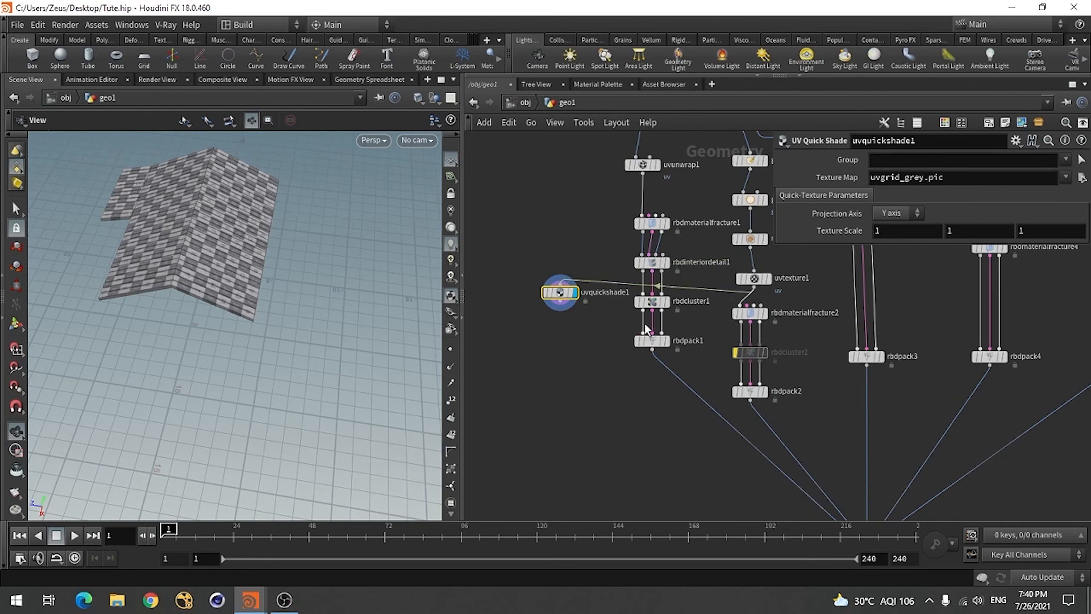
pyautogui.moveTo(560, 293); pyautogui.dragTo(564, 313)
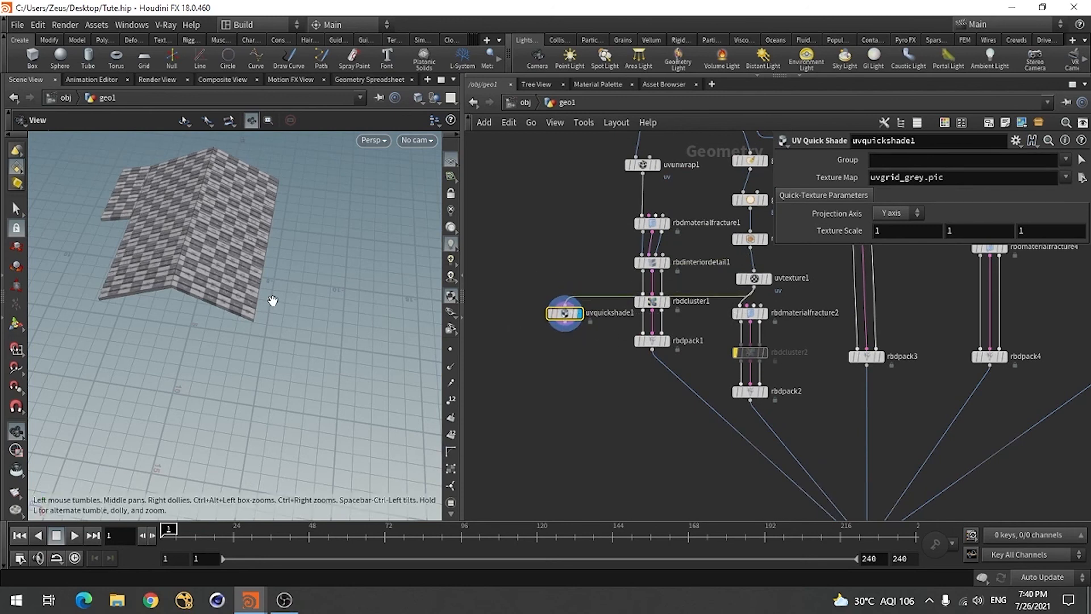
pyautogui.moveTo(273, 300); pyautogui.dragTo(134, 290)
pyautogui.moveTo(134, 290); pyautogui.dragTo(338, 267, button='right')
pyautogui.moveTo(201, 344); pyautogui.dragTo(260, 309)
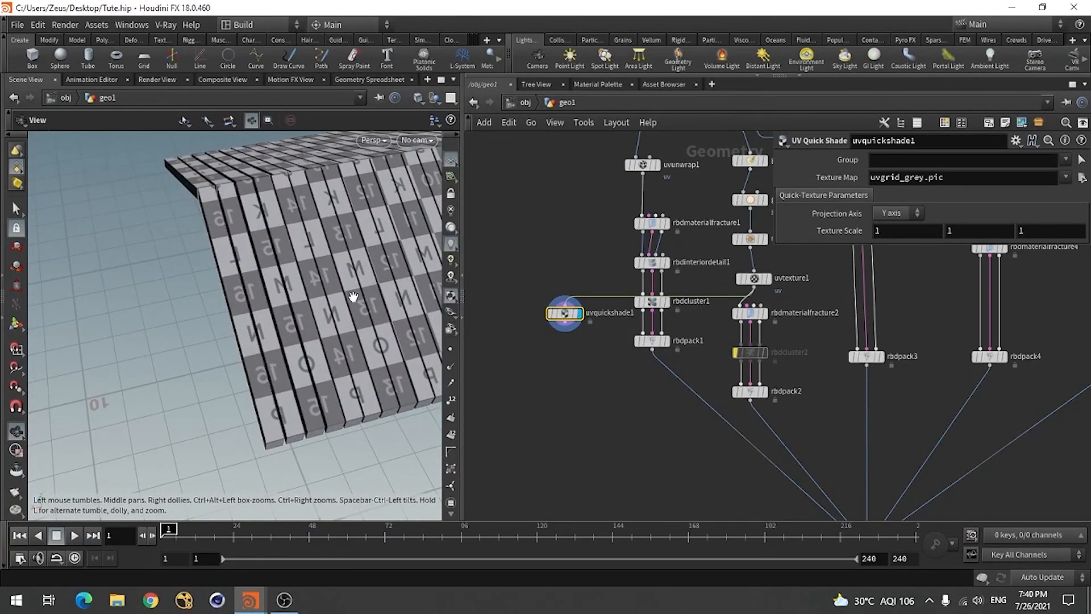
pyautogui.scroll(-5, 375, 317)
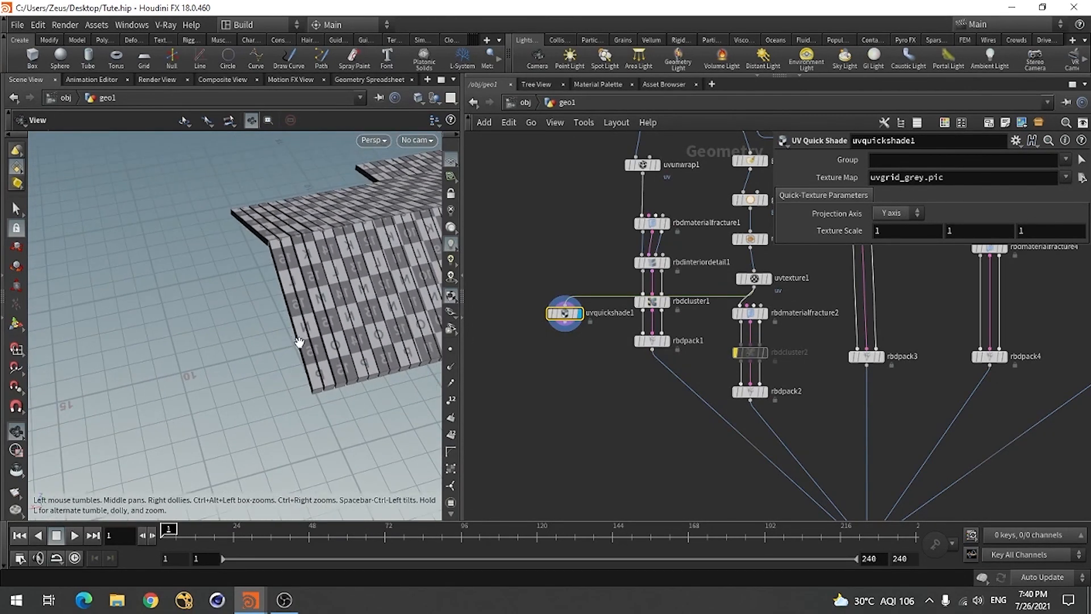
# Step: Try a Y texture scale of -1 on uvquickshade1, inspect the roof and set it back to 1
pyautogui.click(971, 231)
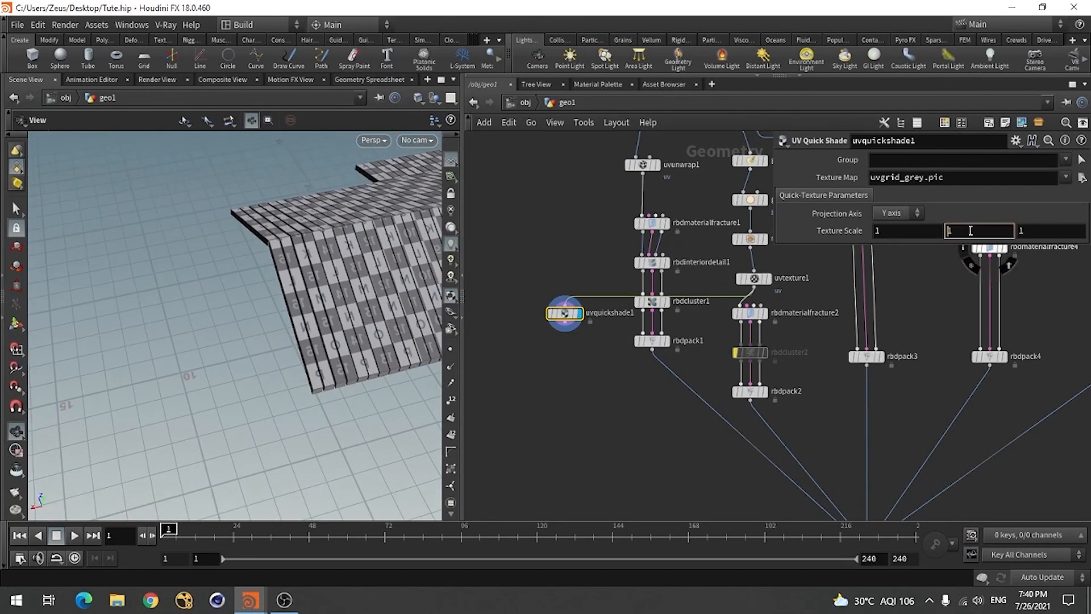
pyautogui.press('Return')
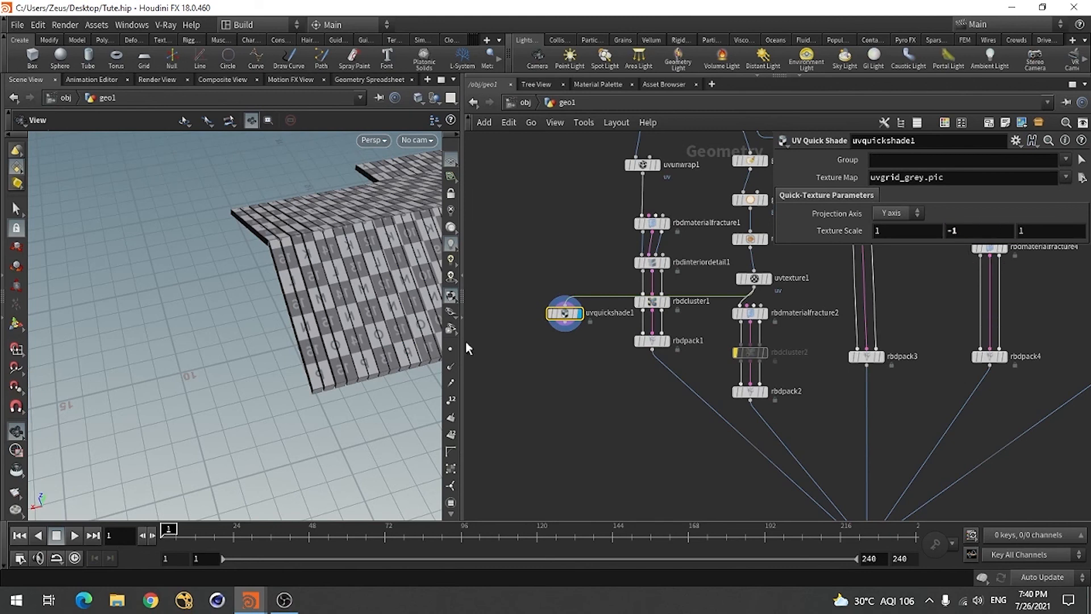
pyautogui.moveTo(246, 346); pyautogui.dragTo(256, 370)
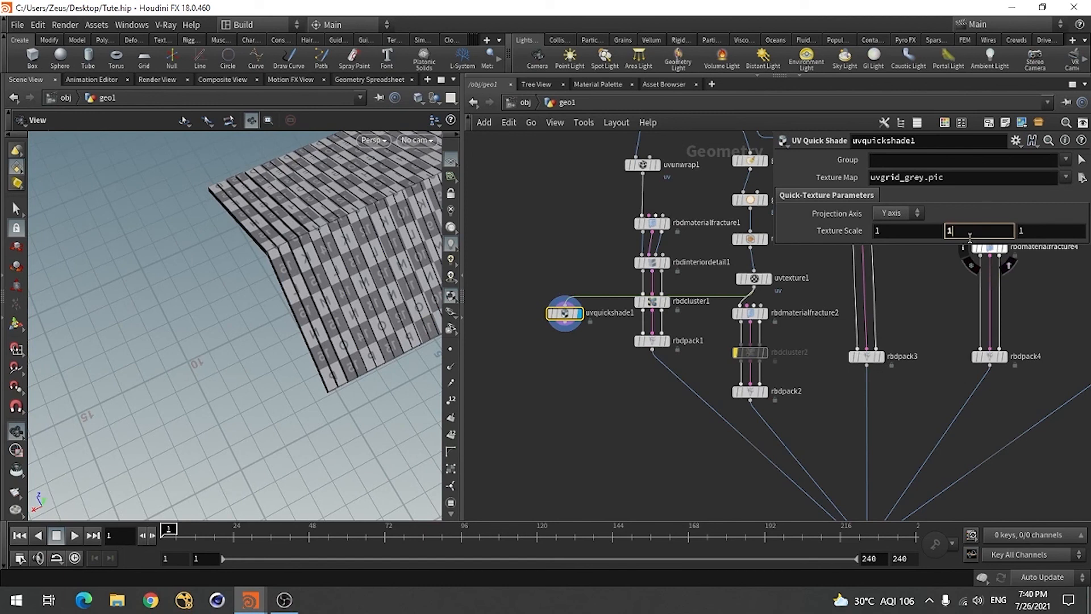
pyautogui.press('Return')
# Step: Set the Y scale of uvtexture1 to -1 and inspect the roof's UV grid
pyautogui.scroll(-3, 658, 415)
pyautogui.scroll(4, 736, 375)
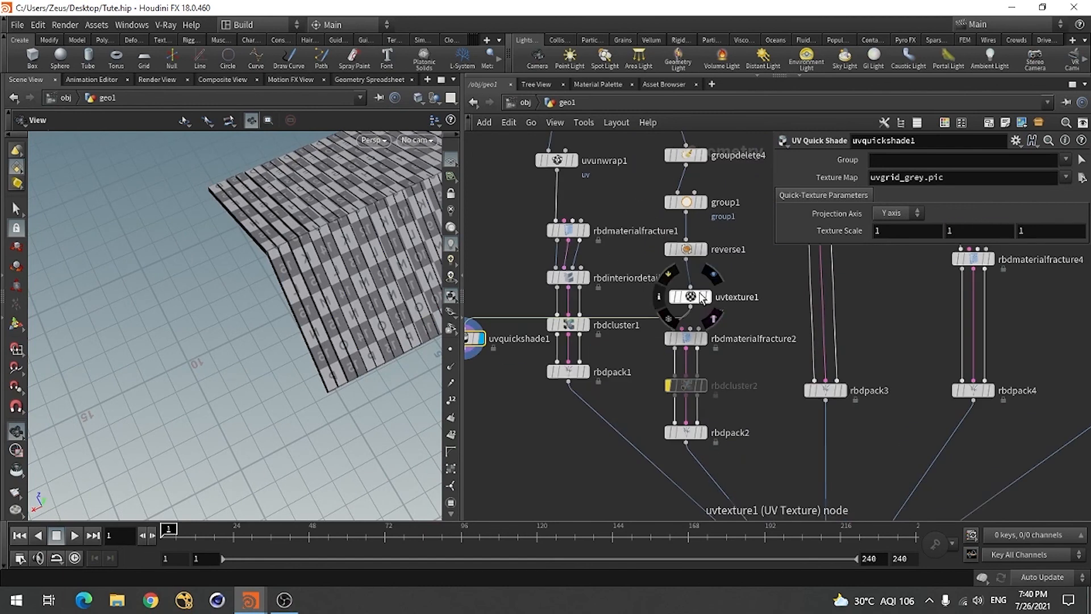
pyautogui.click(702, 296)
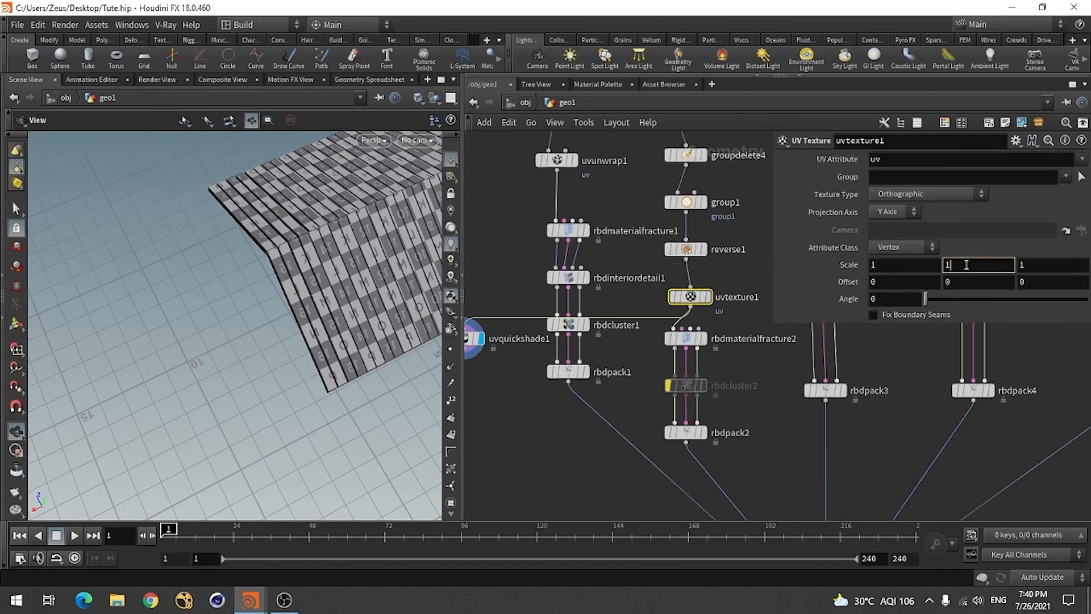
pyautogui.press('Return')
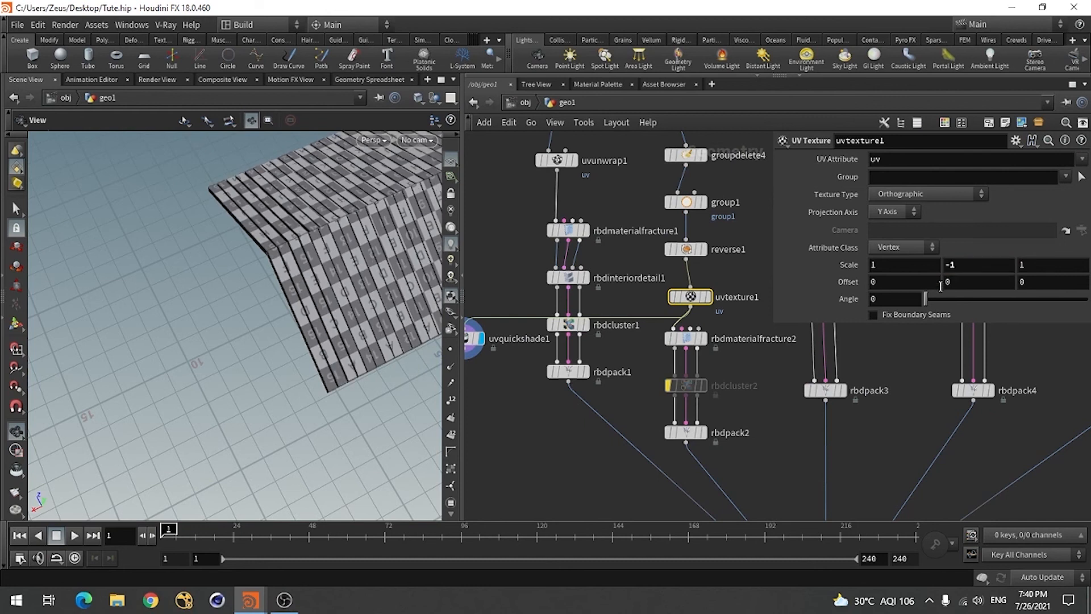
pyautogui.moveTo(265, 318); pyautogui.dragTo(397, 346)
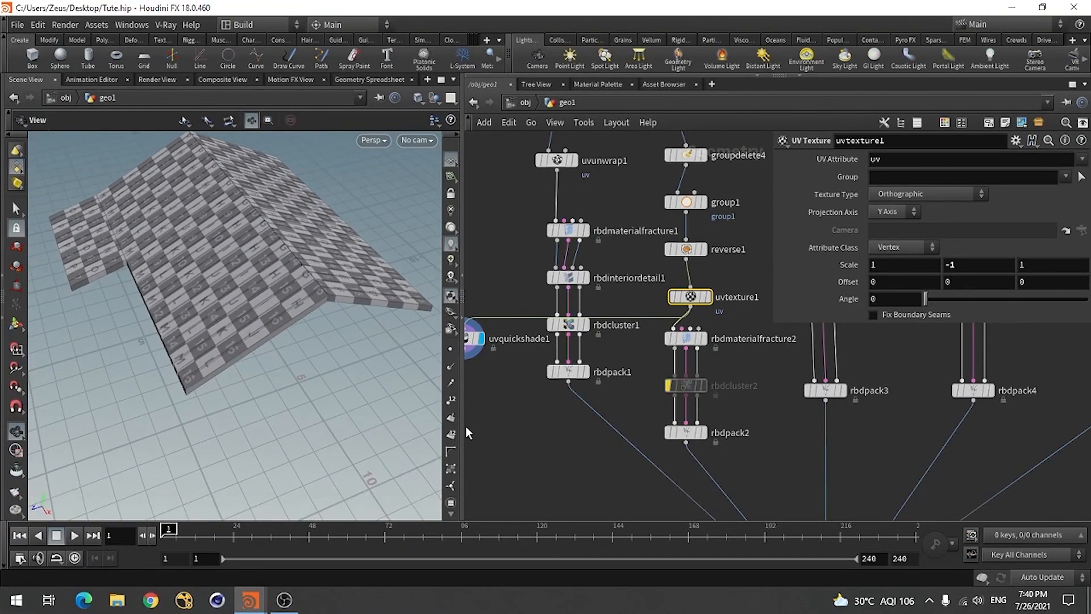
# Step: Rearrange rbdconstraintsfromrules1 and null1 into a neat column beneath rbdunpack1
pyautogui.scroll(-4, 635, 351)
pyautogui.scroll(2, 695, 319)
pyautogui.scroll(-7, 638, 355)
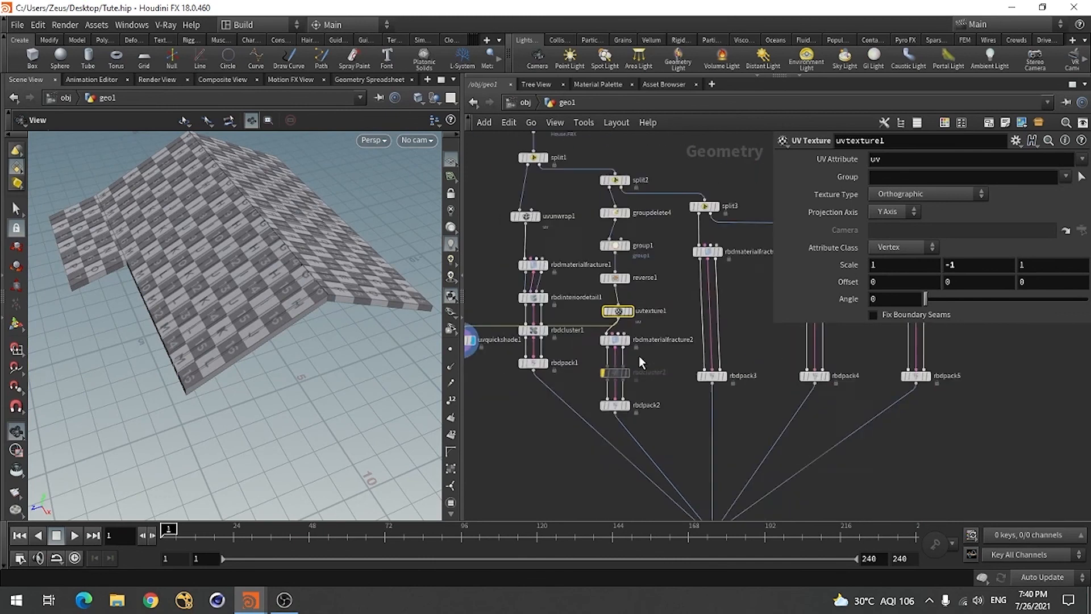
pyautogui.scroll(3, 679, 341)
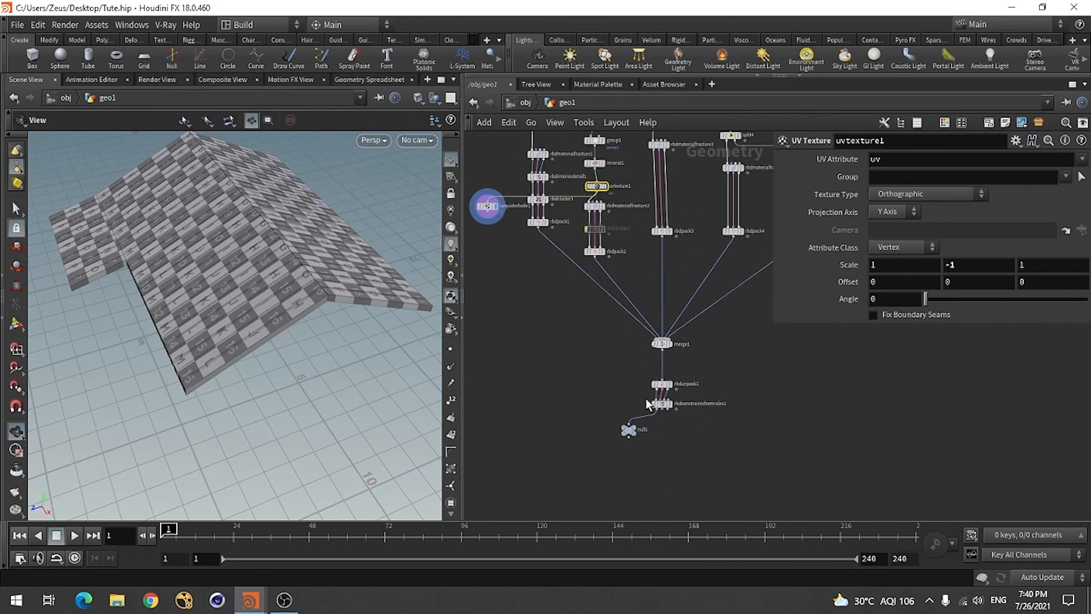
pyautogui.scroll(-1, 613, 421)
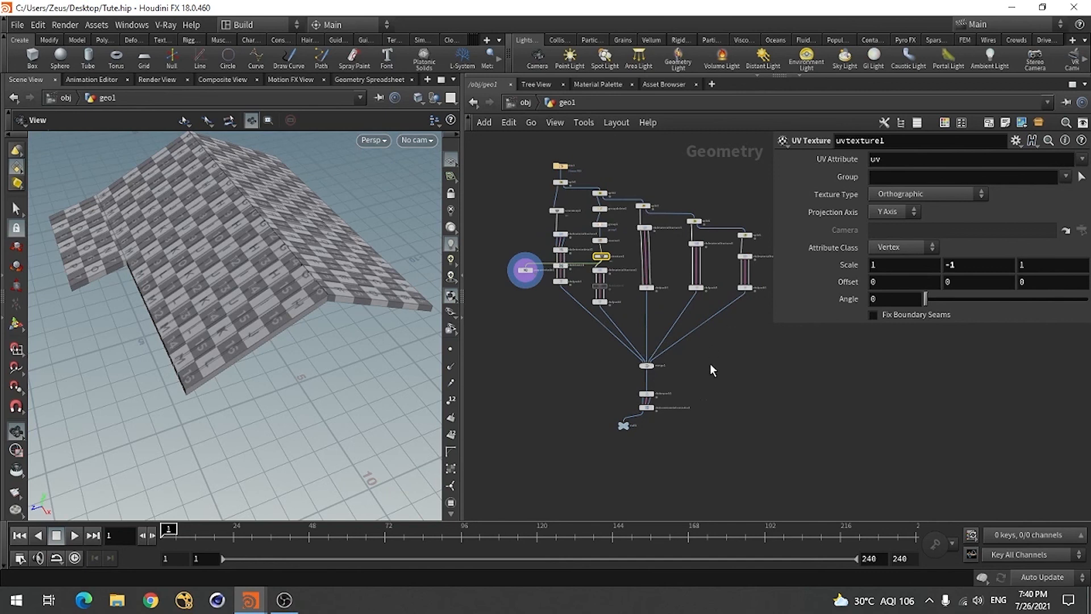
pyautogui.scroll(4, 636, 433)
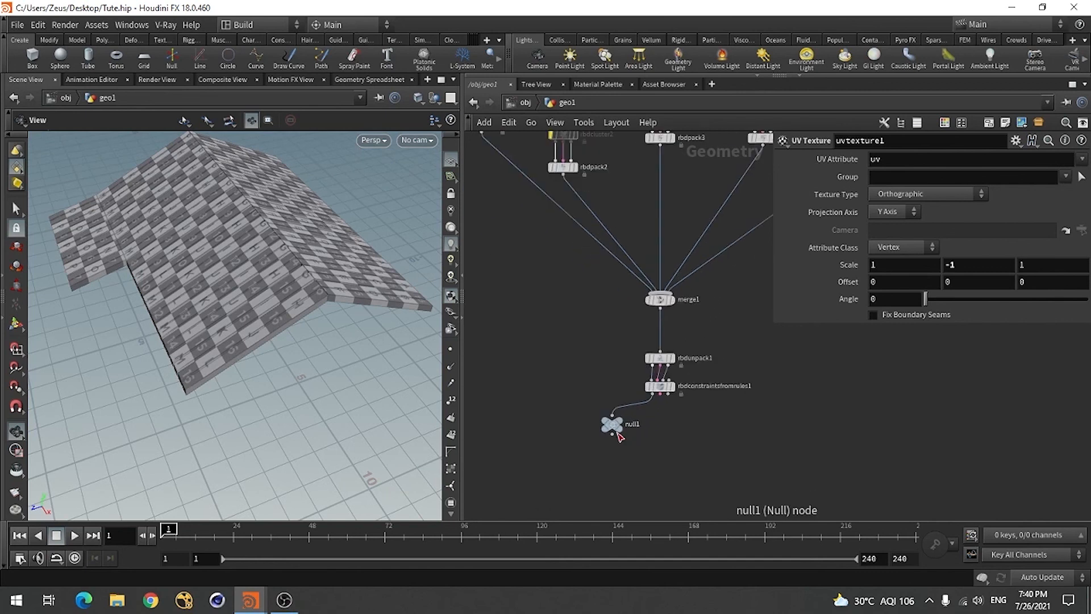
pyautogui.moveTo(616, 432); pyautogui.dragTo(652, 440)
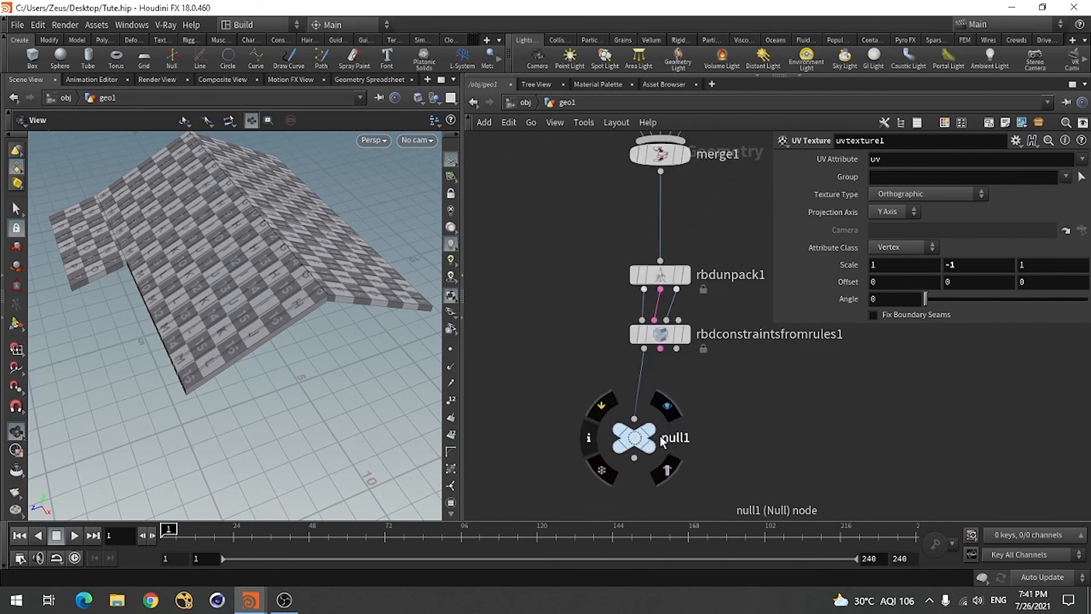
pyautogui.scroll(4, 652, 439)
pyautogui.moveTo(662, 336); pyautogui.dragTo(672, 372)
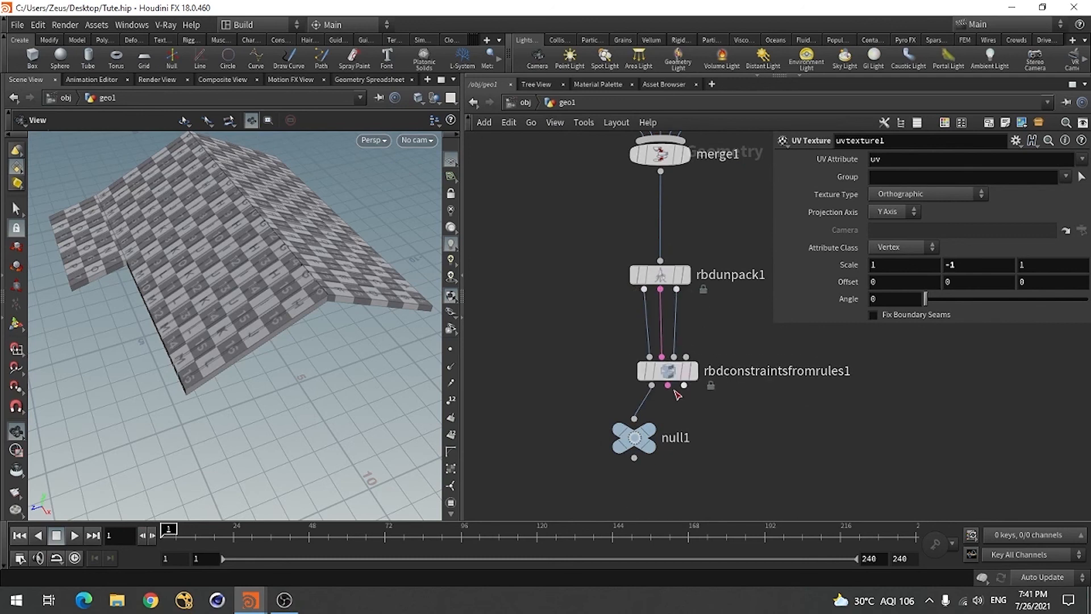
pyautogui.moveTo(649, 442); pyautogui.dragTo(666, 443)
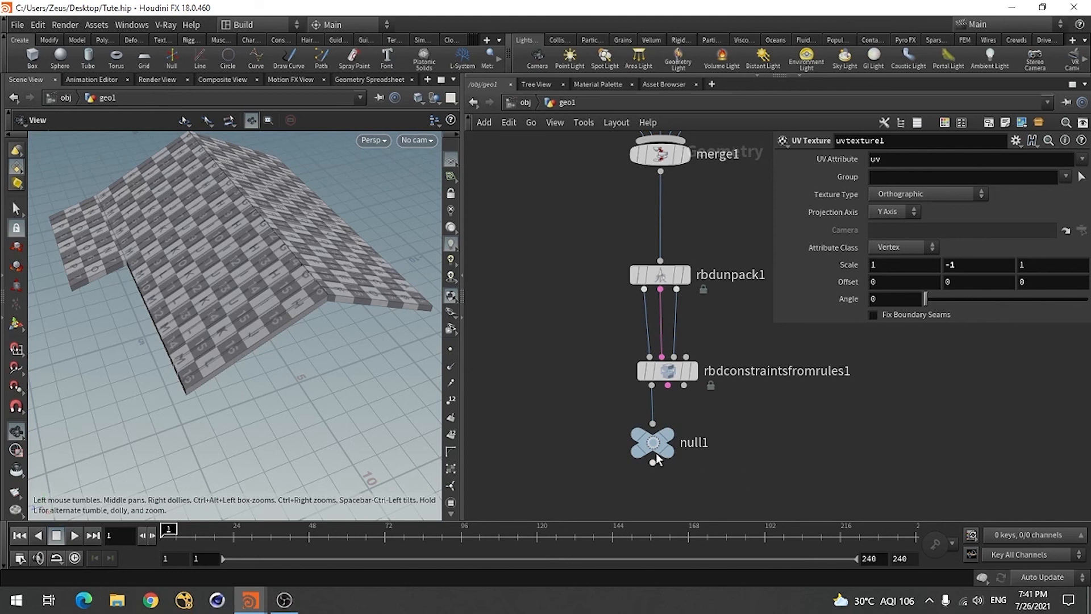
pyautogui.scroll(-3, 647, 431)
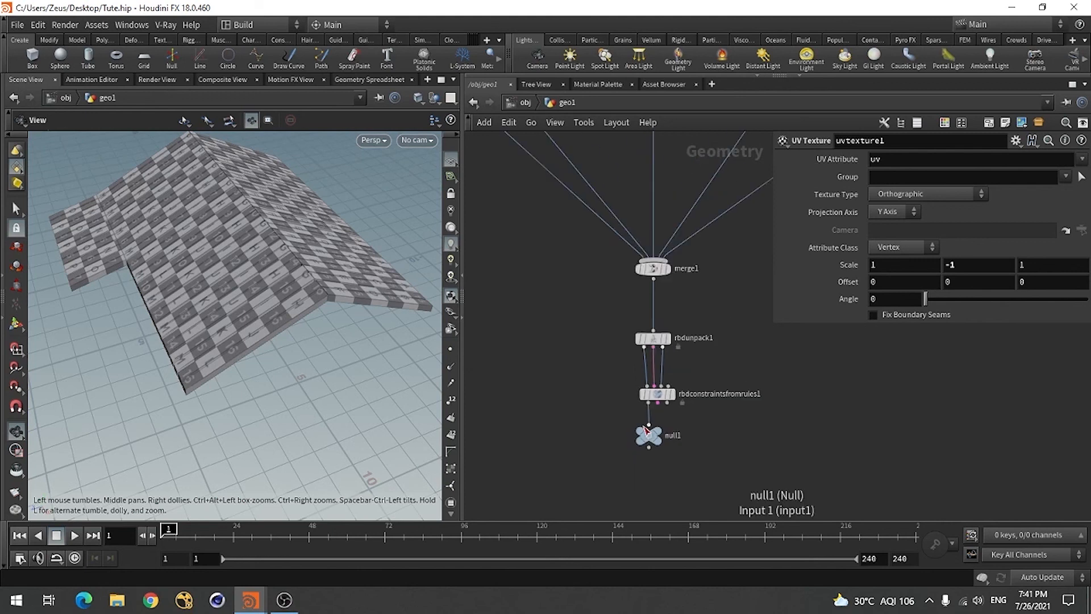